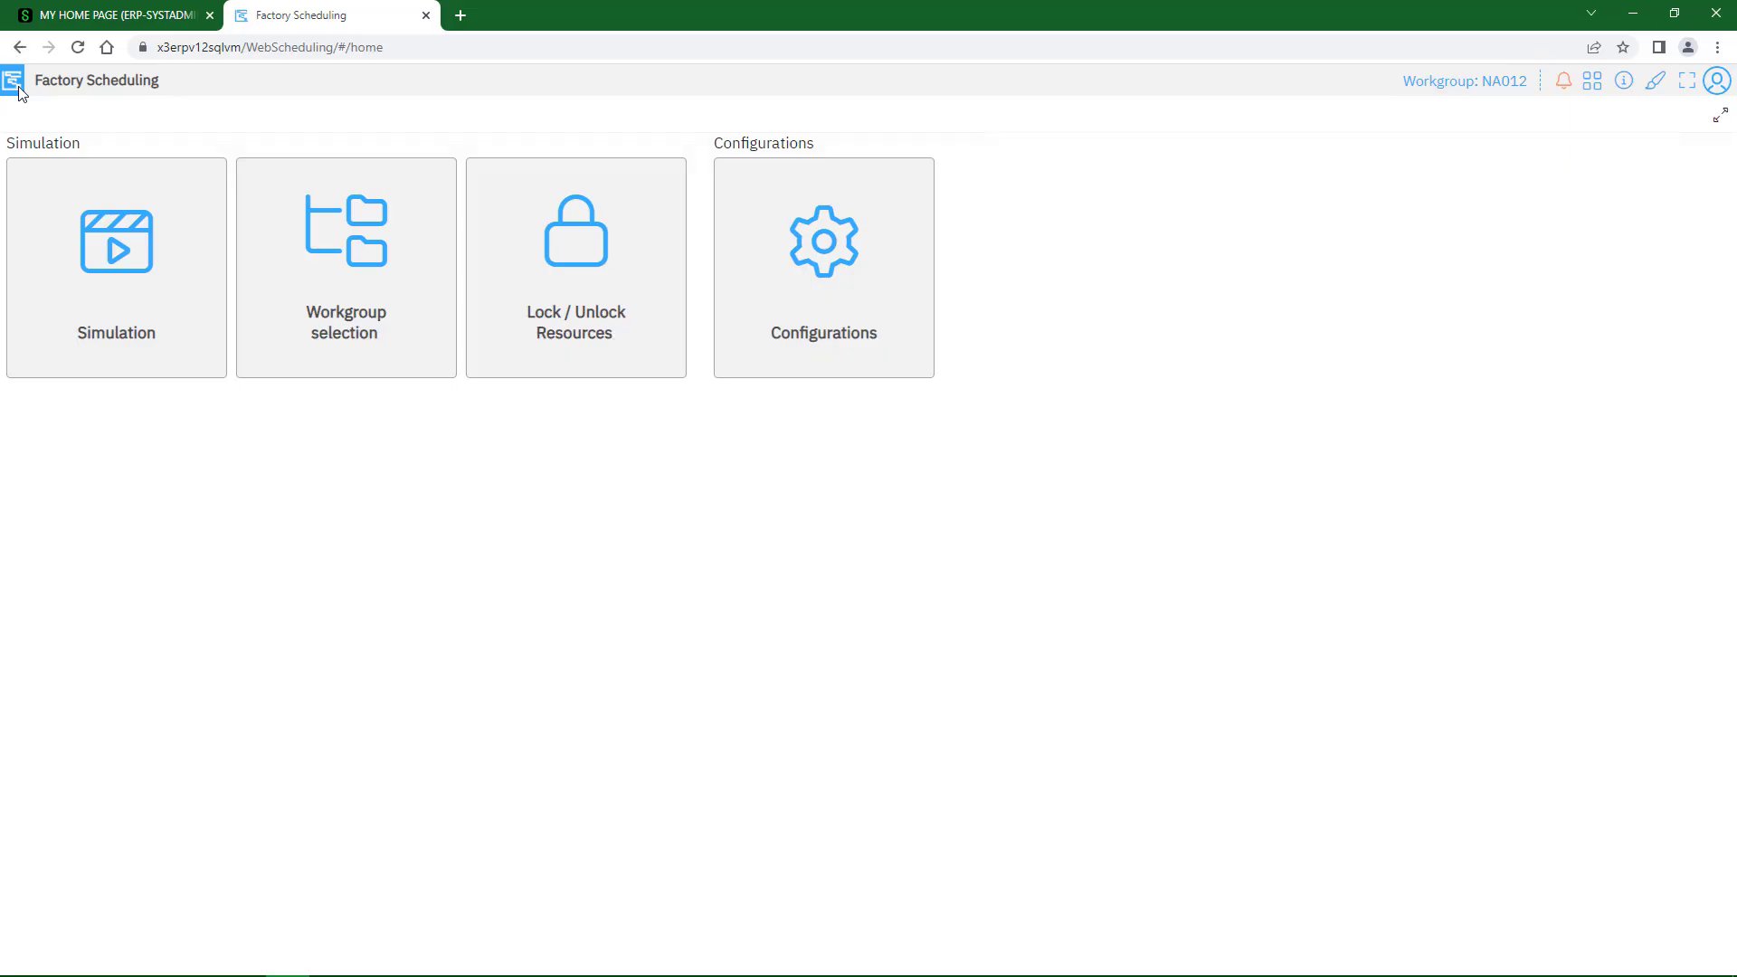
Open the simulations overview and look over the MasterVersion simulation's card
click(124, 256)
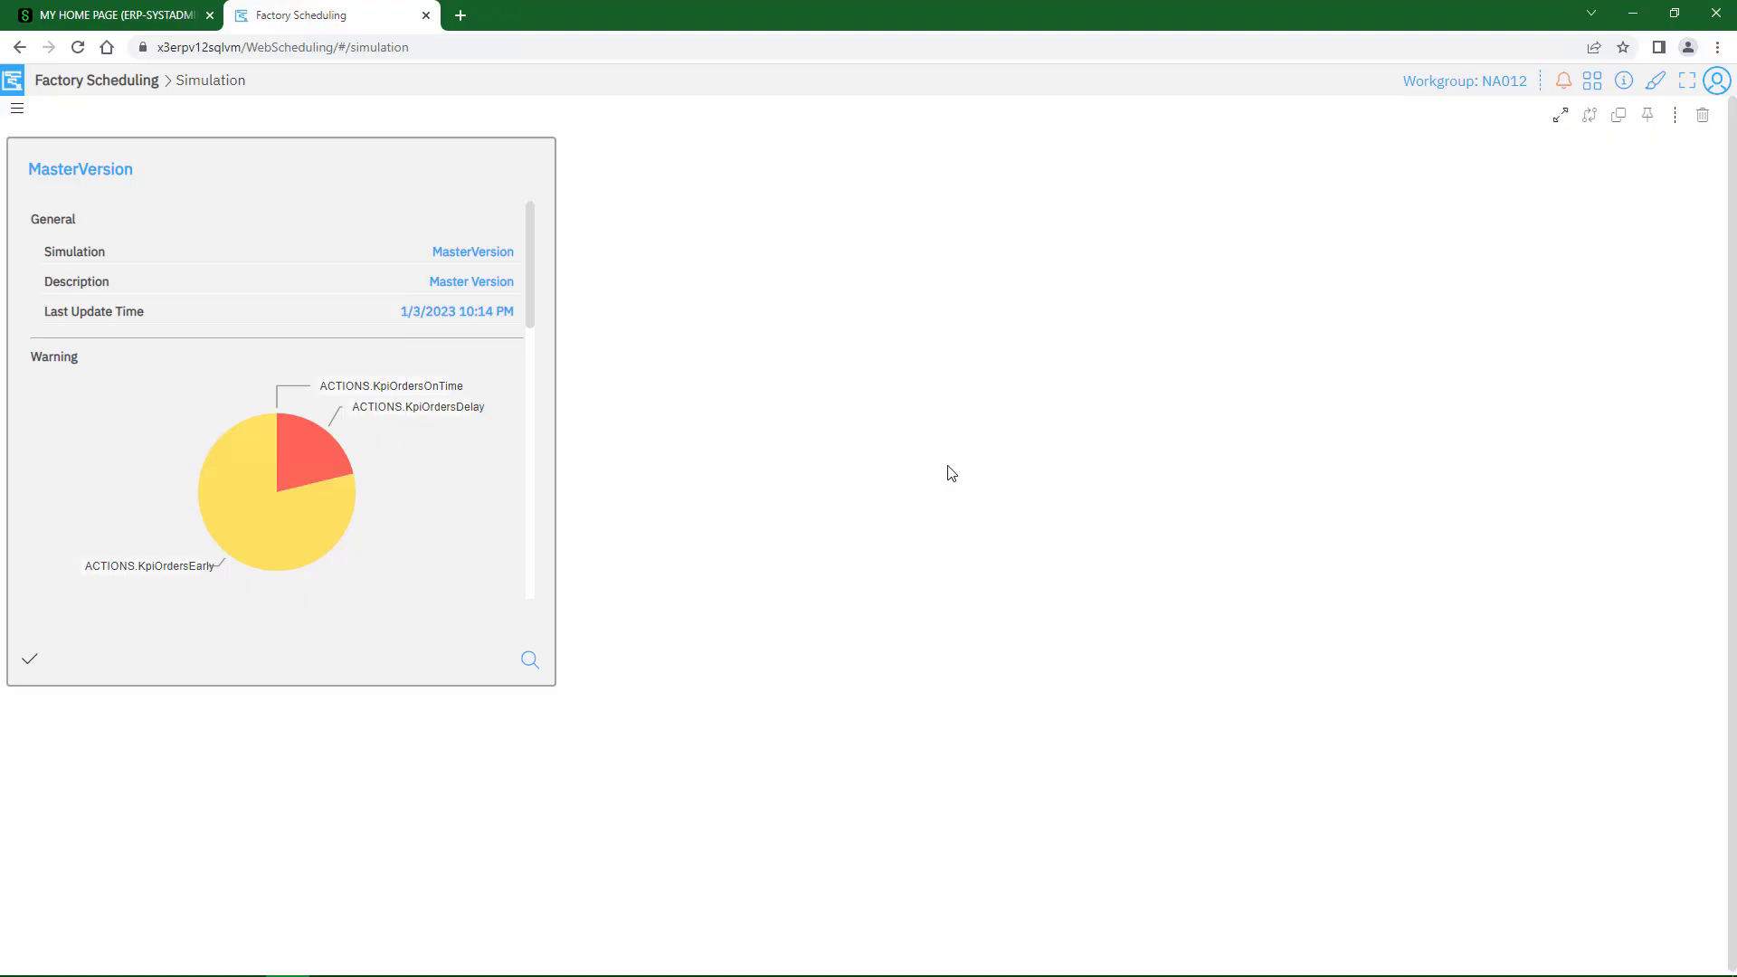
click(31, 666)
click(85, 168)
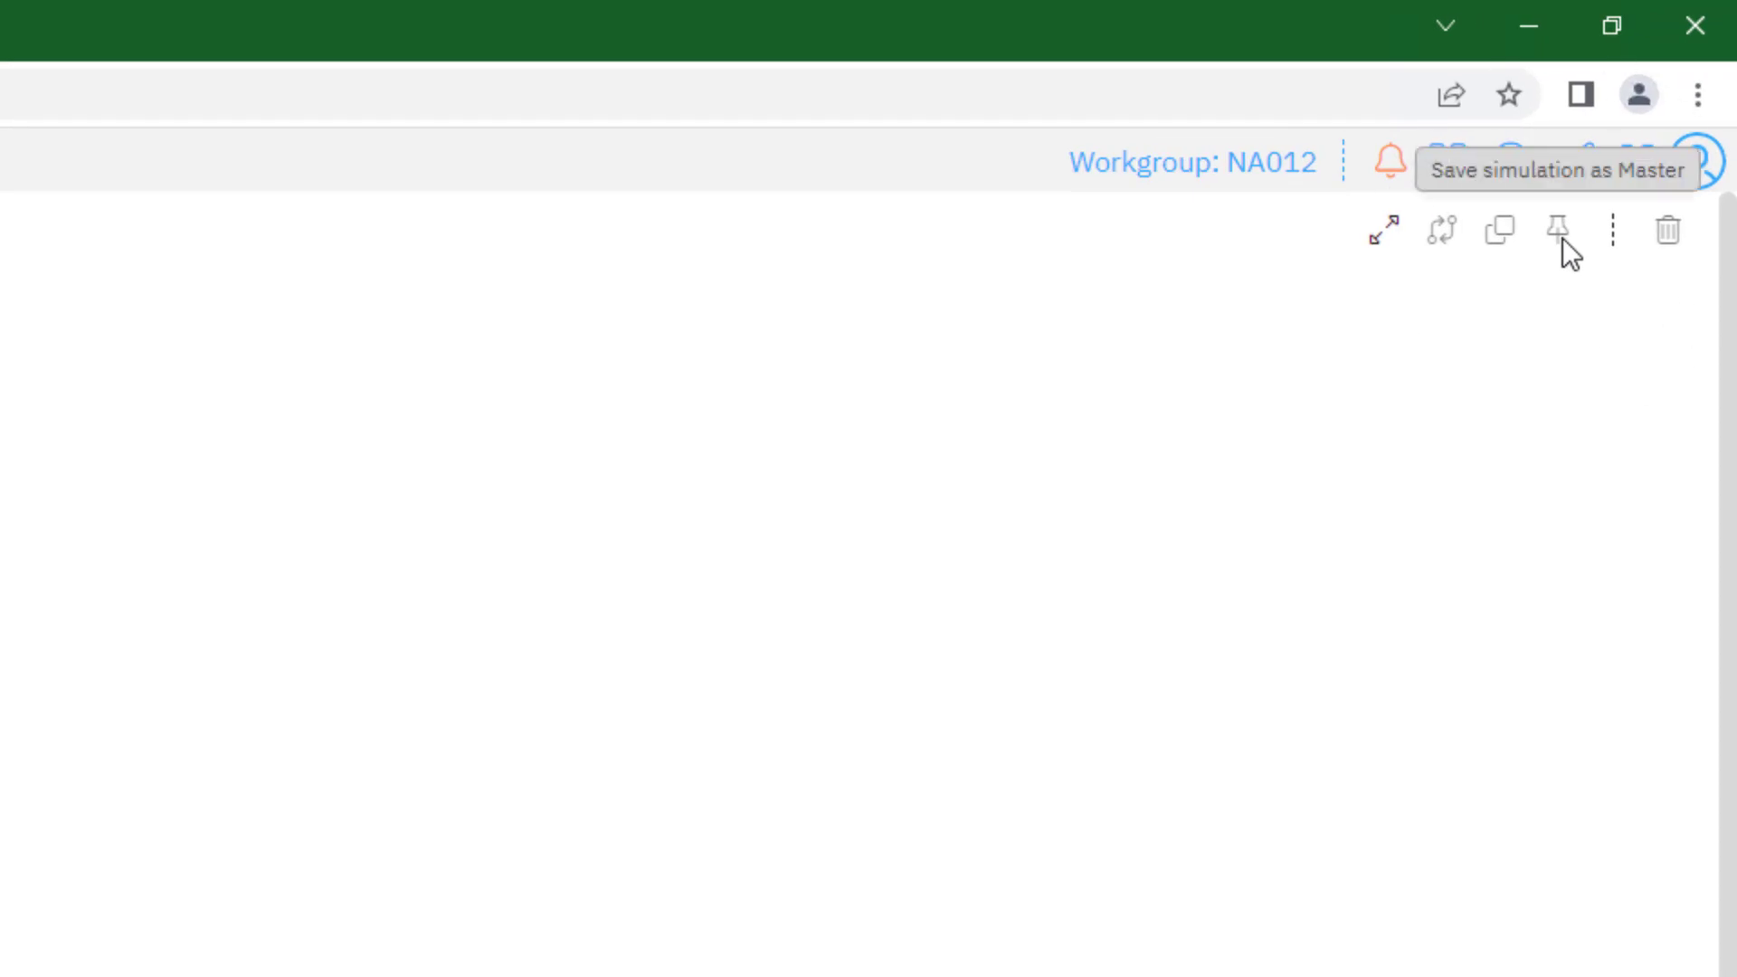
click(1560, 233)
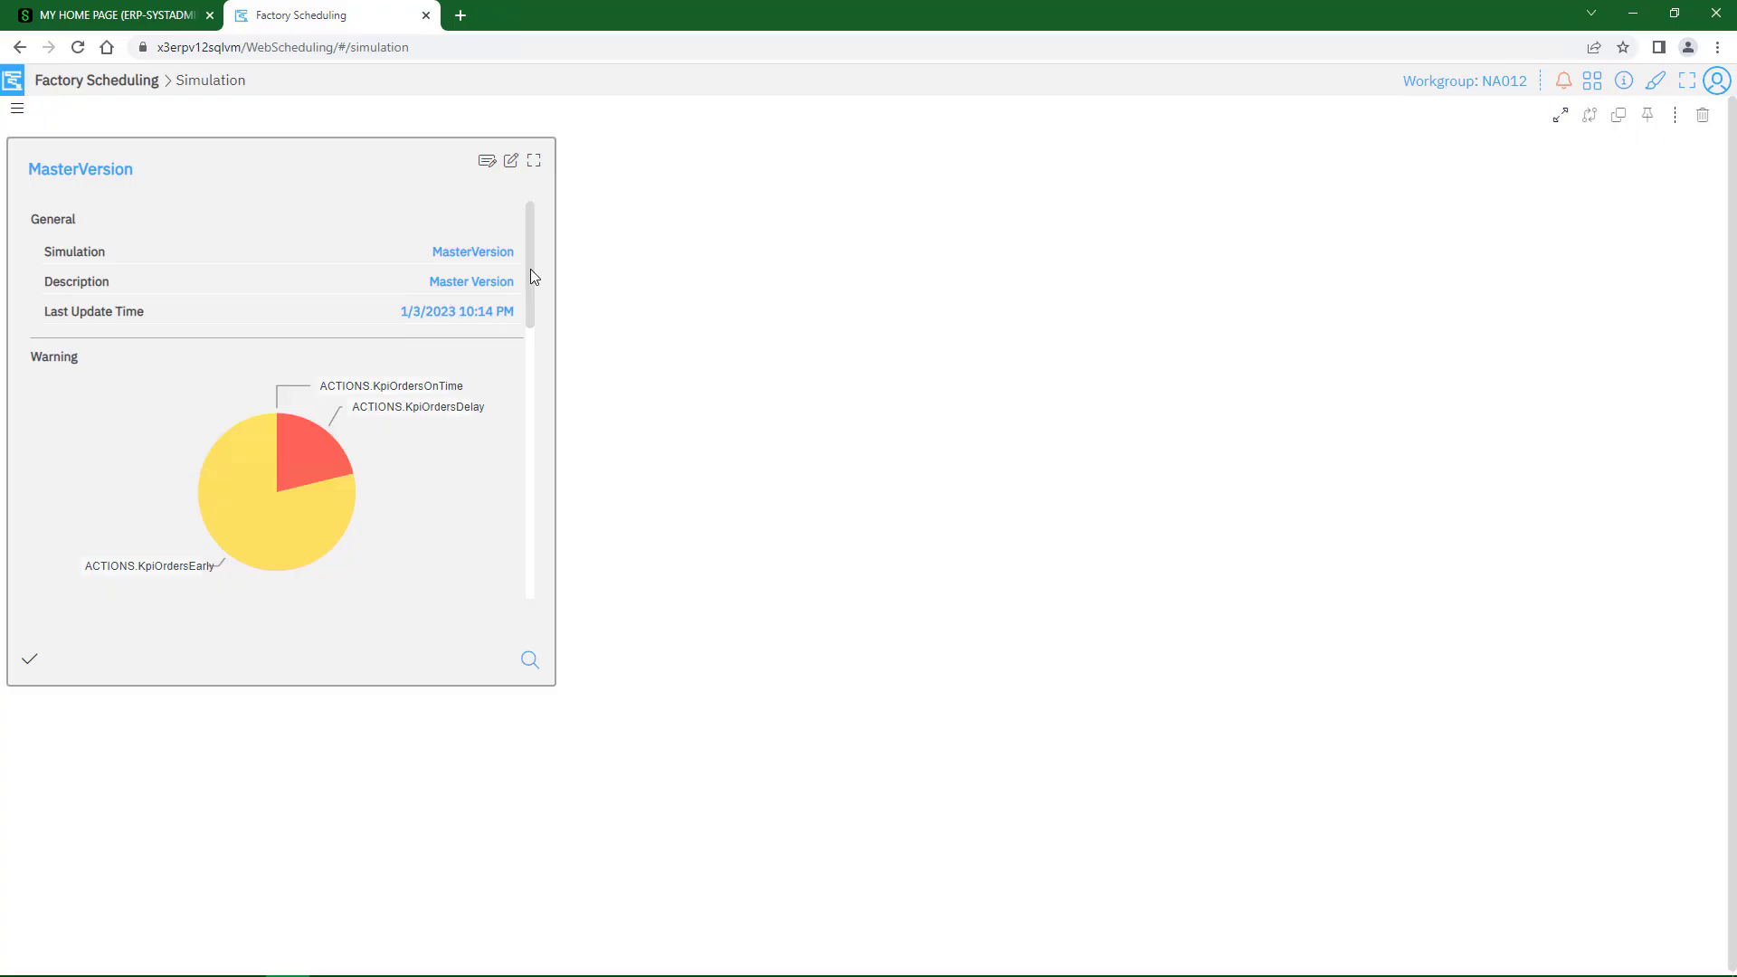
drag(530, 268, 535, 207)
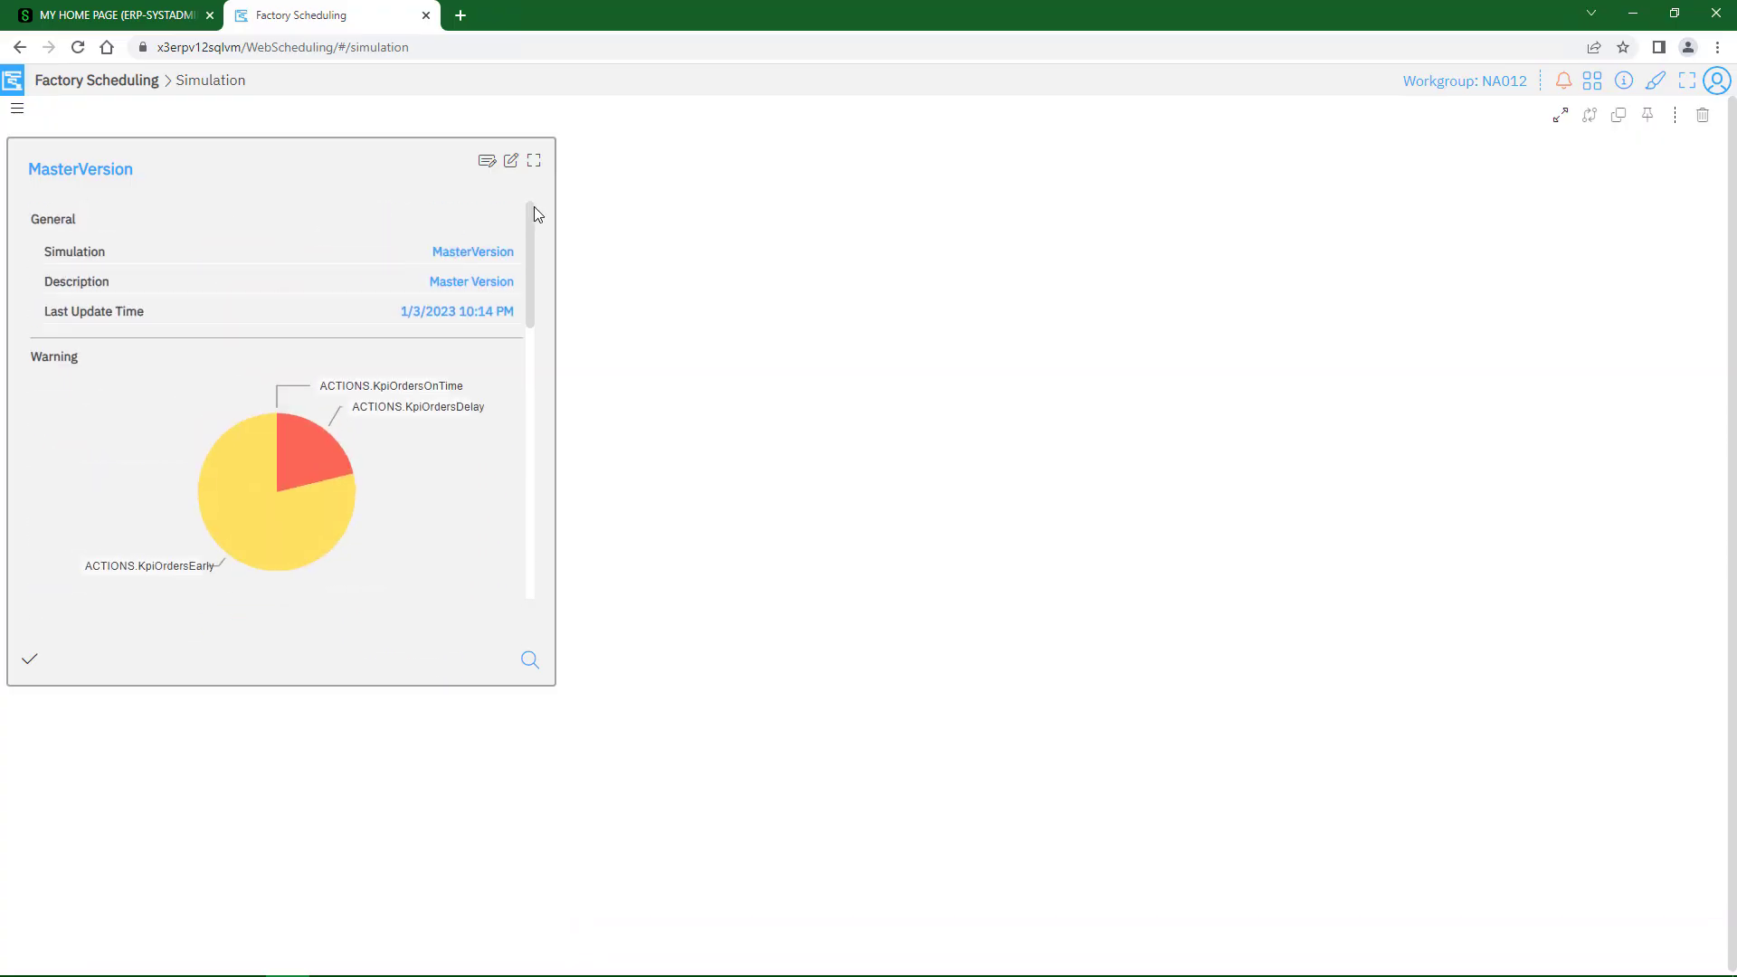
Switch the simulations overview to list view and back to cards
click(18, 110)
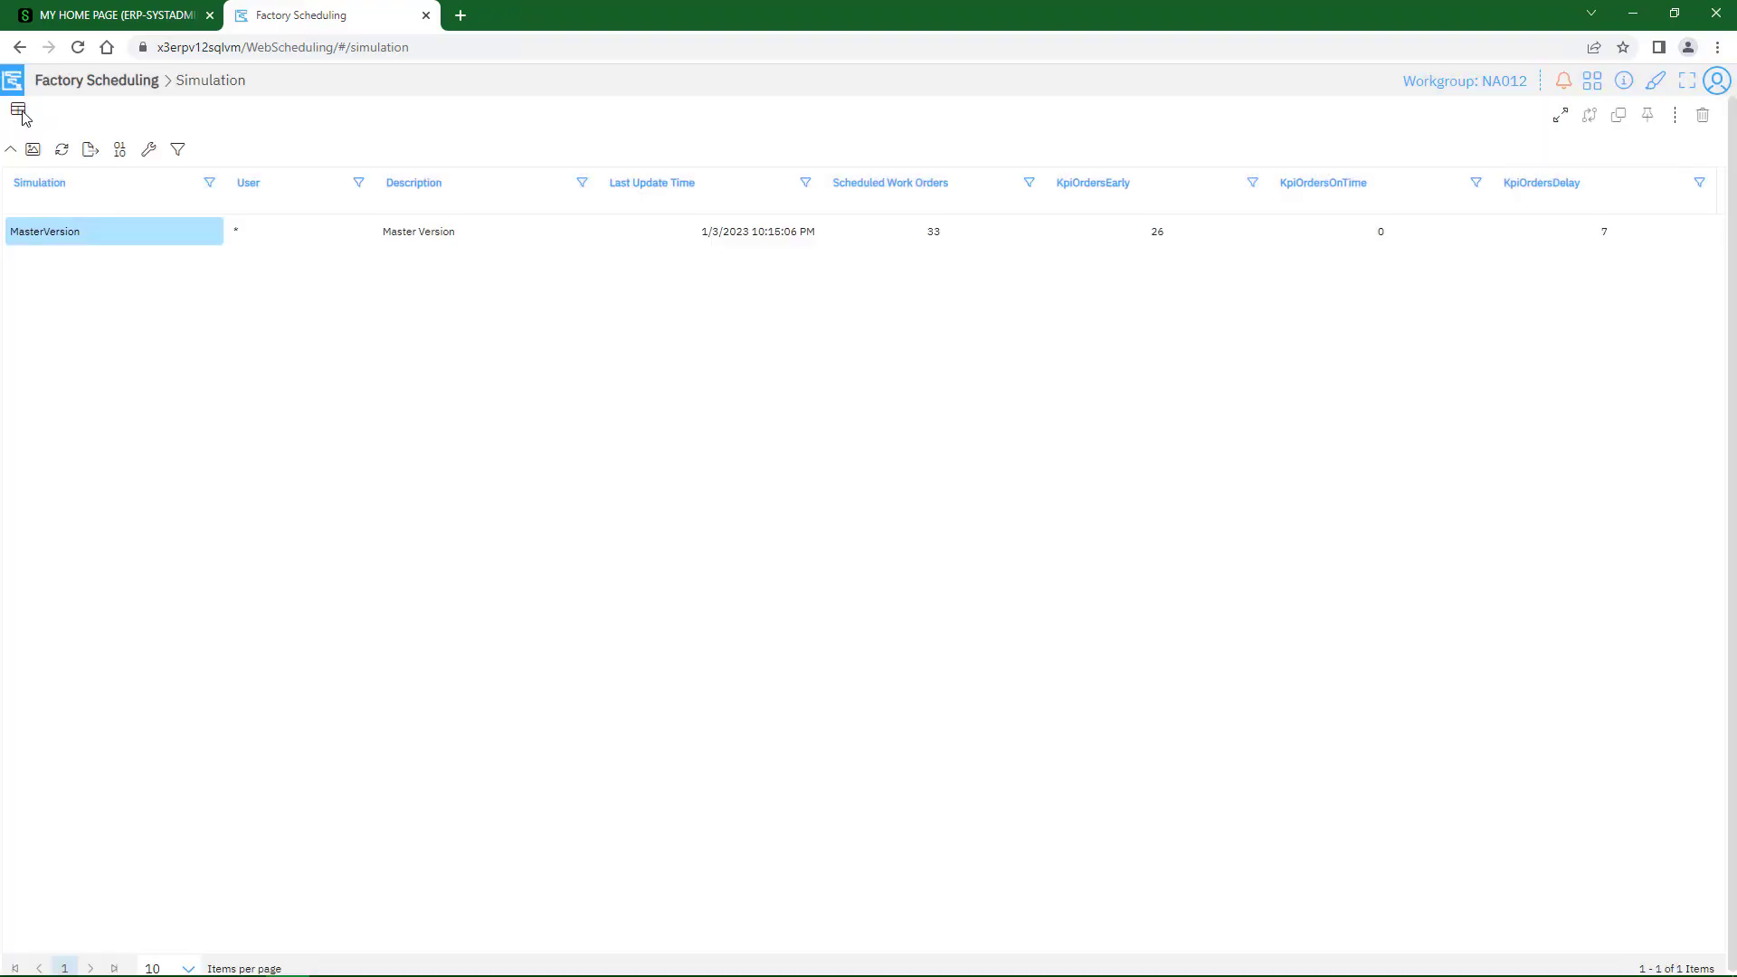
click(22, 114)
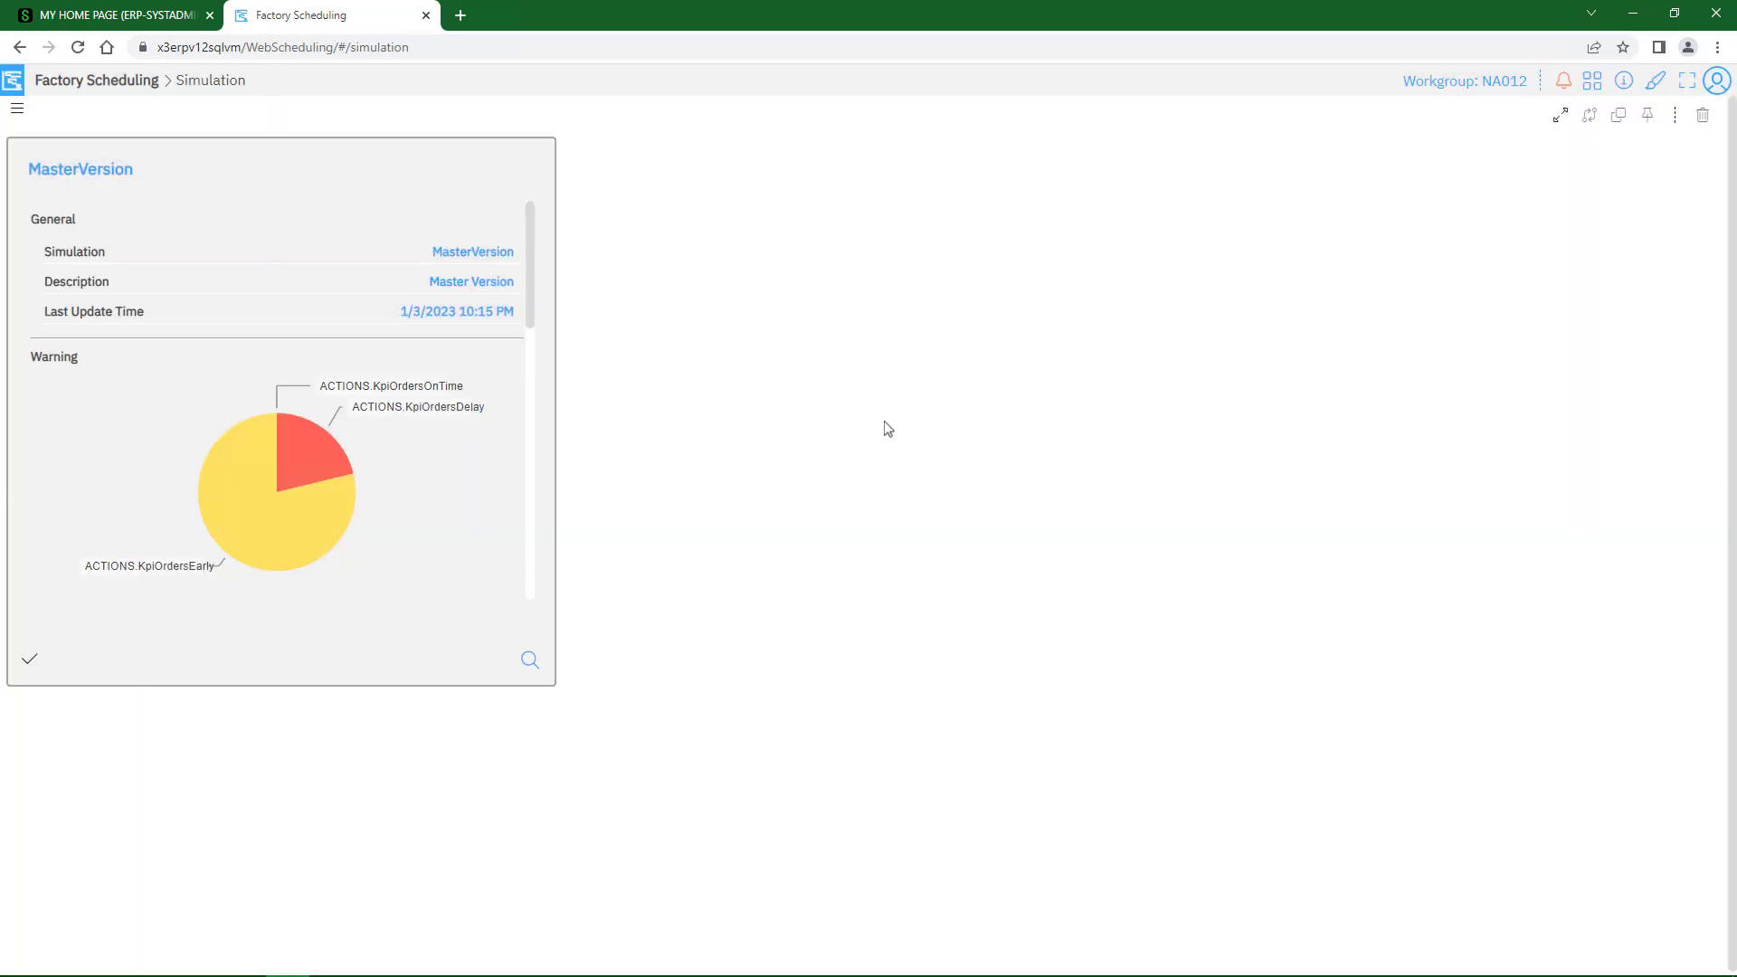
click(1590, 118)
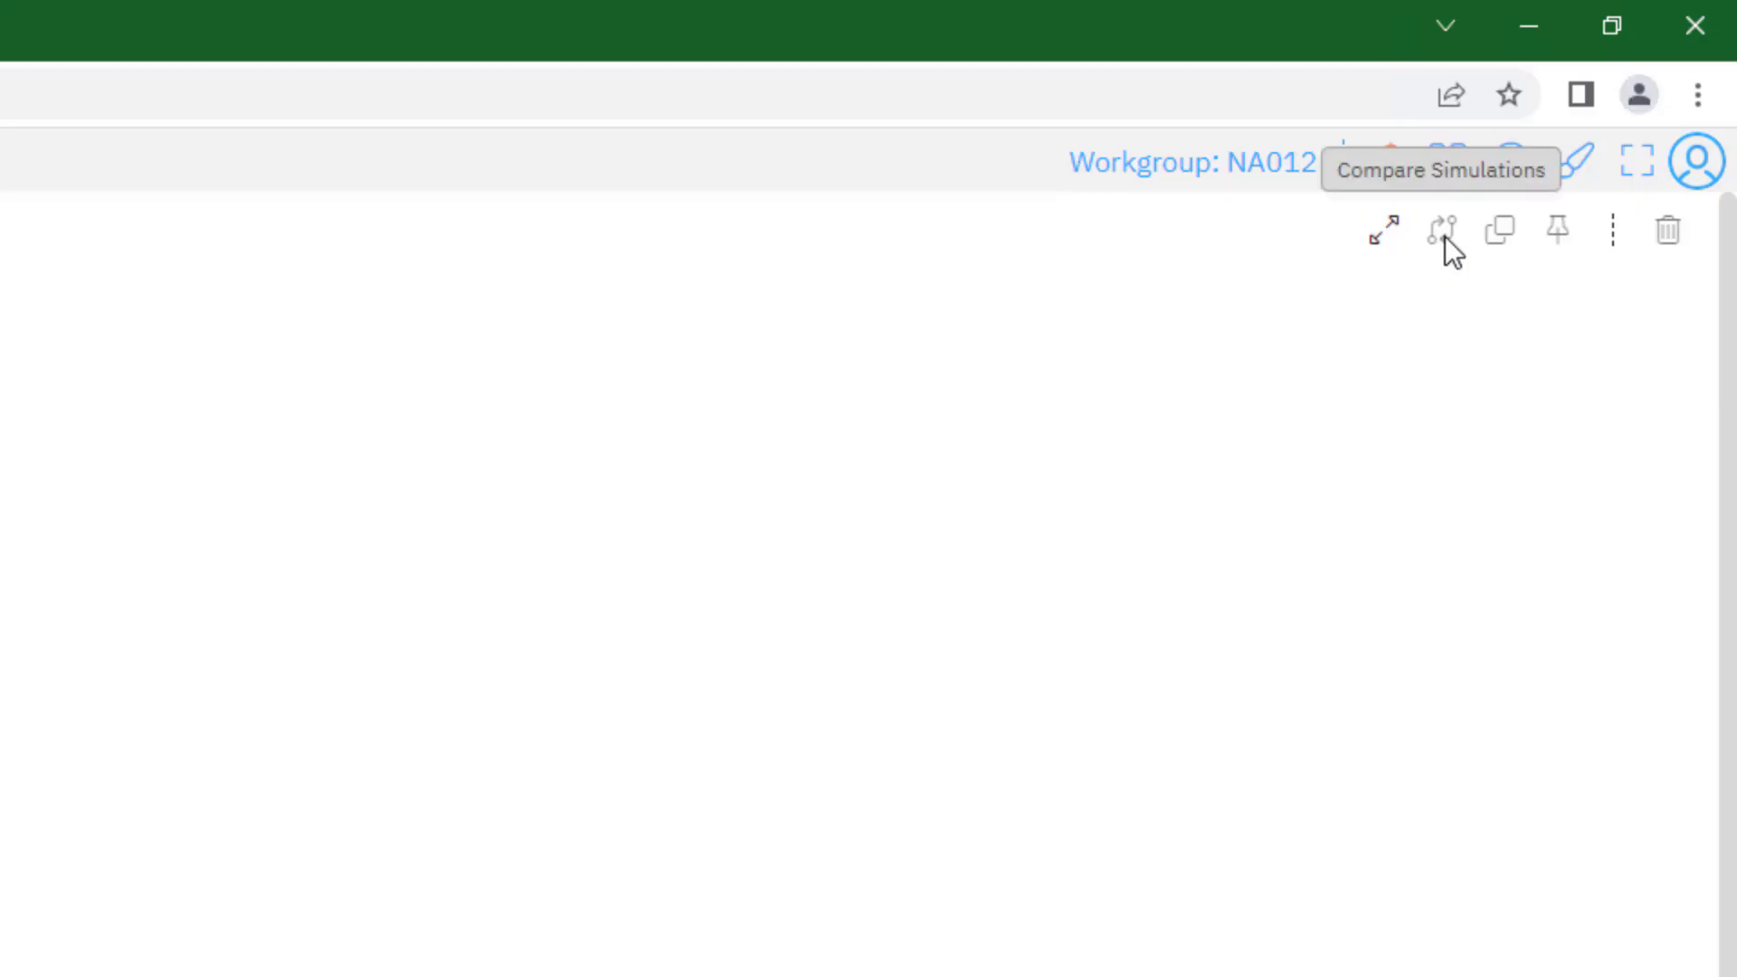
click(1445, 237)
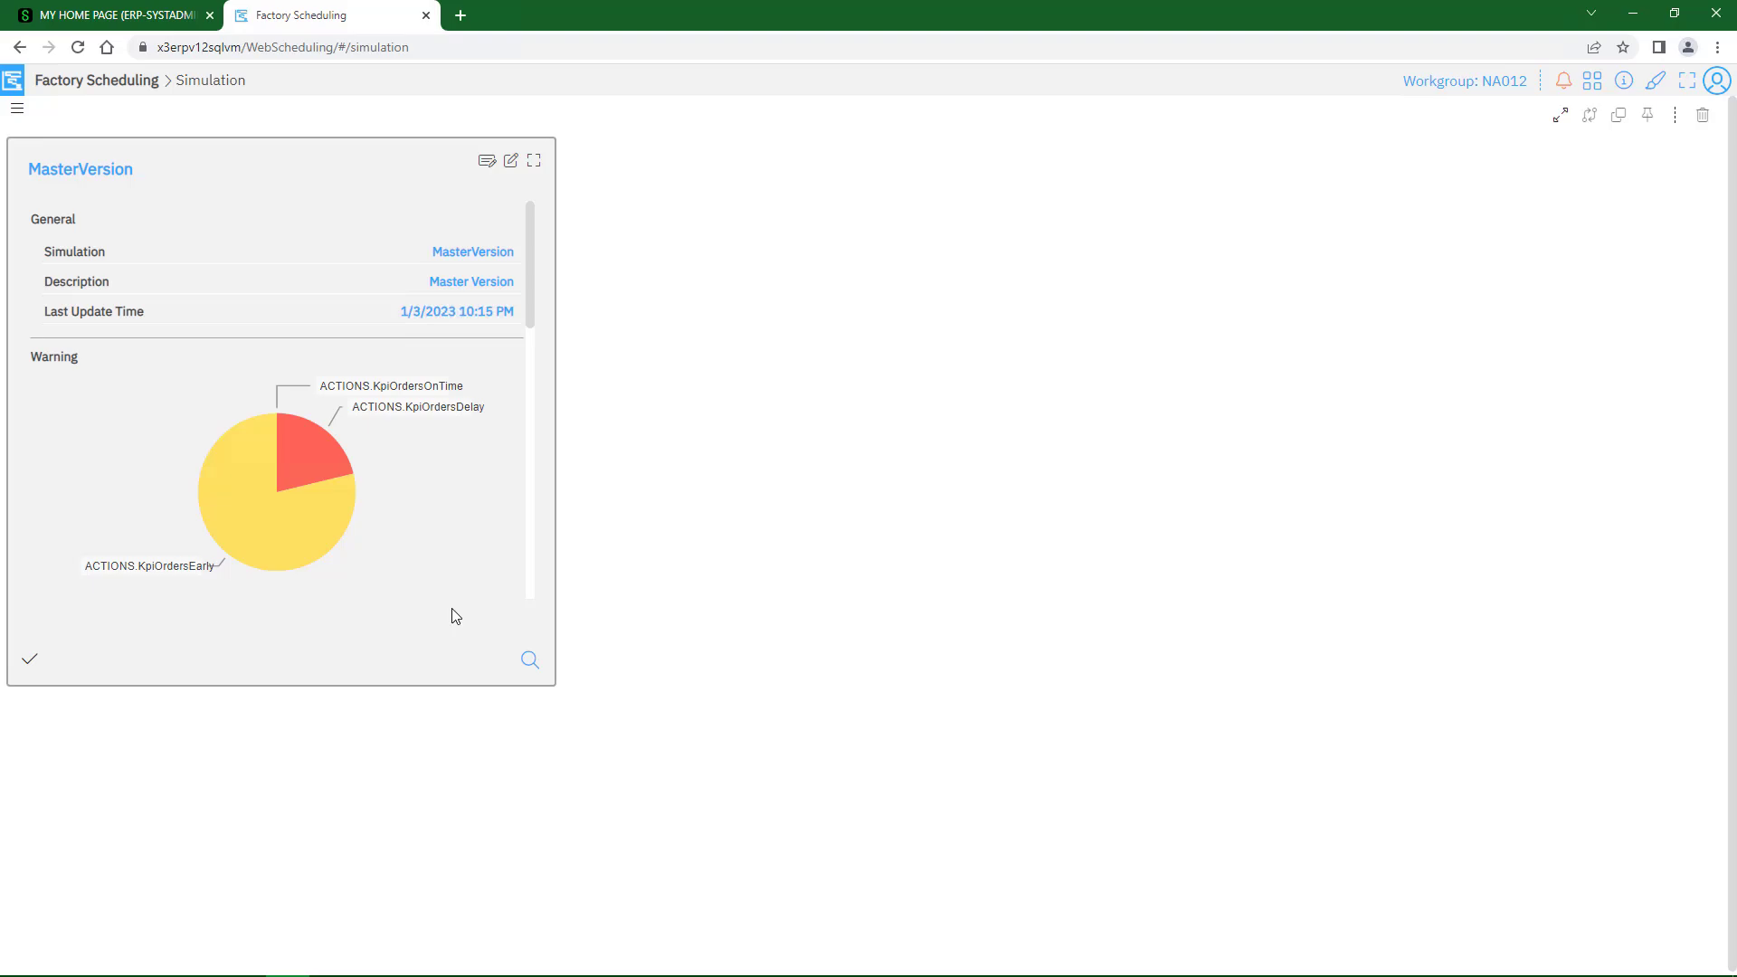
Copy the MasterVersion simulation with "What-if #1" as both name and description, and open the copy
click(455, 615)
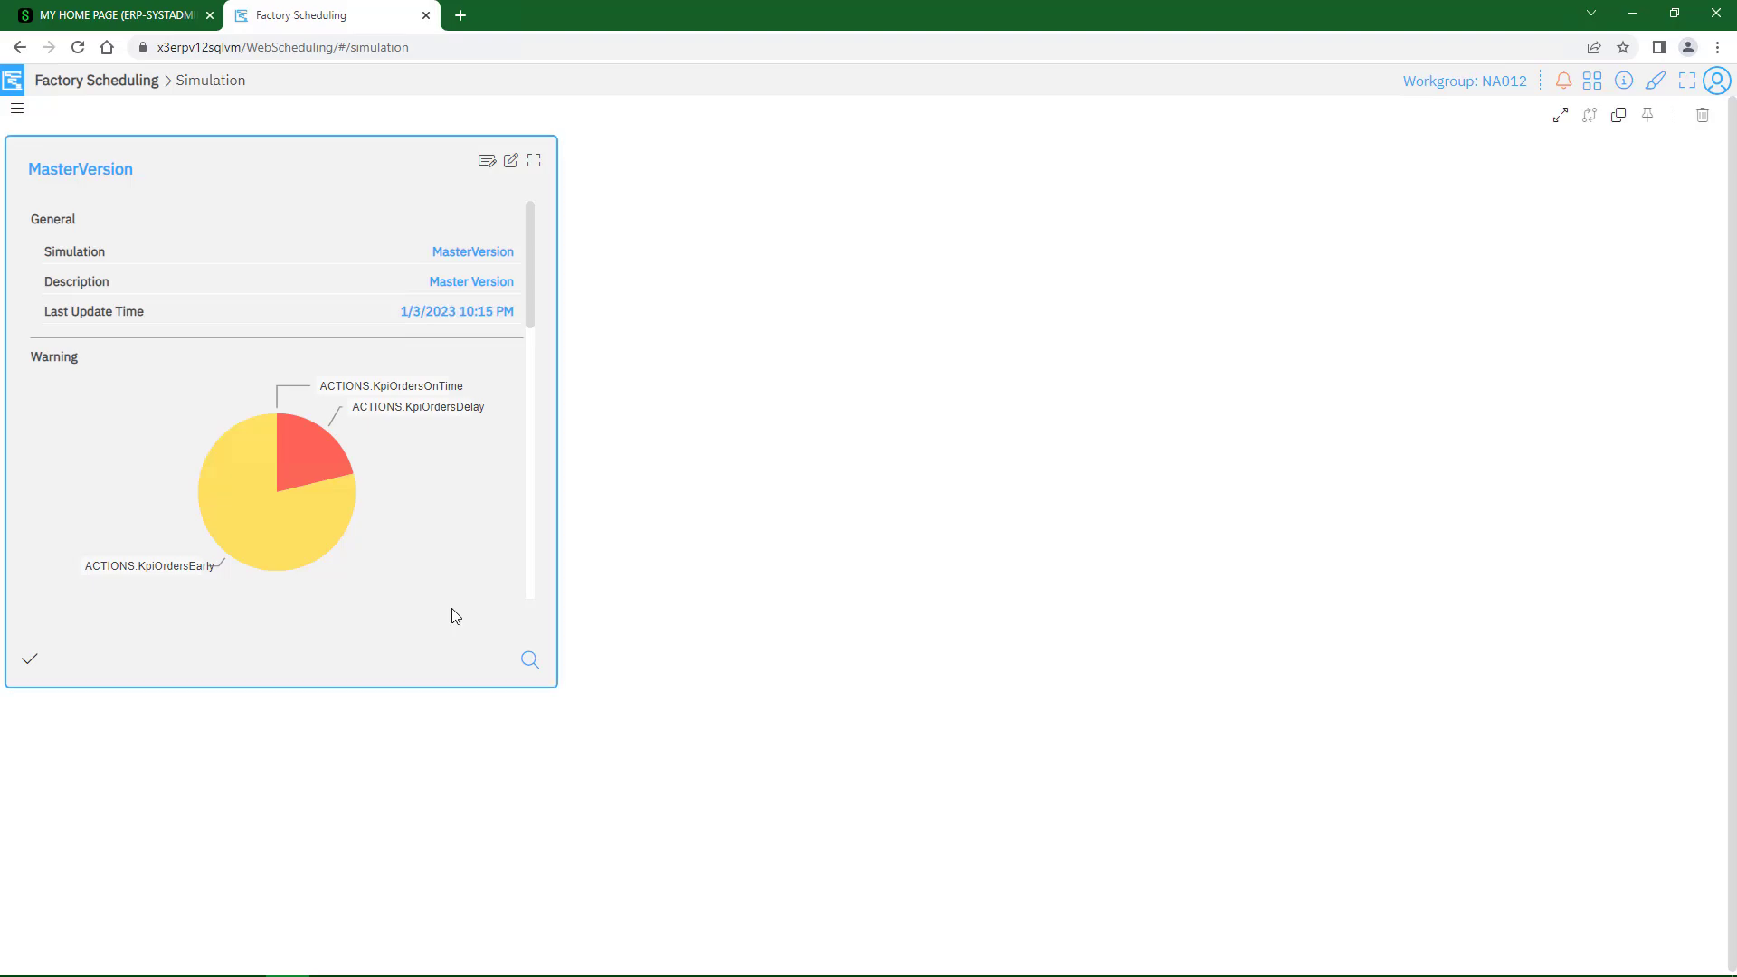
click(1619, 114)
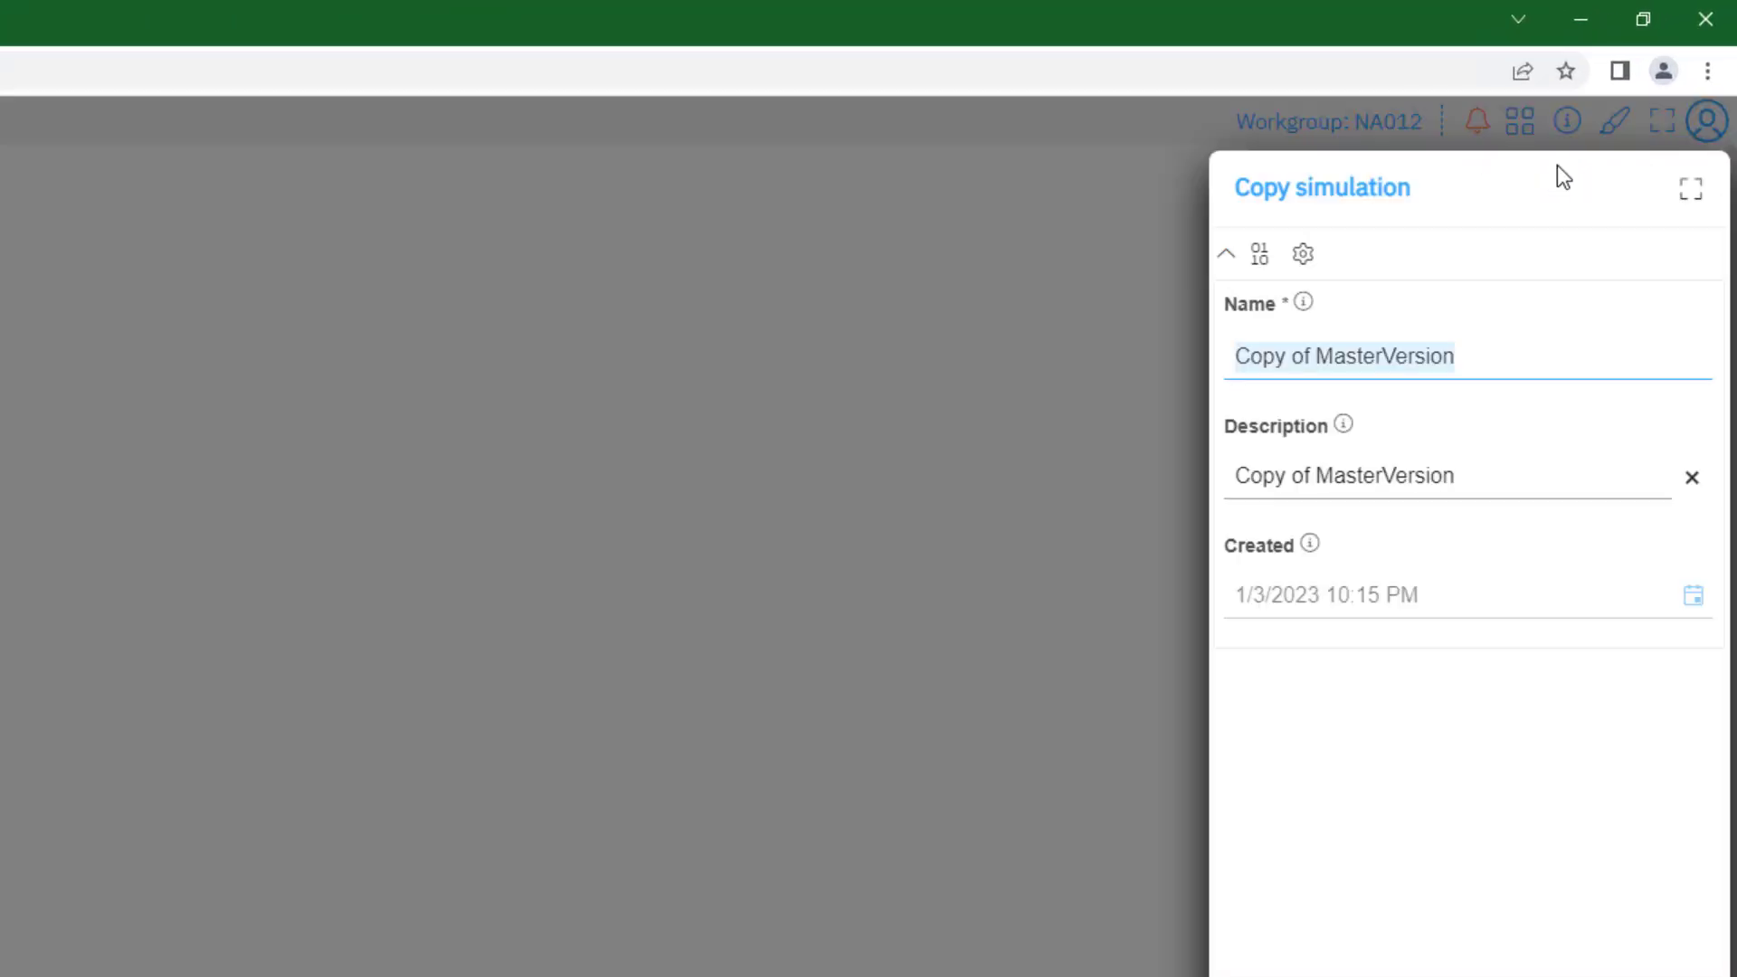
text(What-if #1)
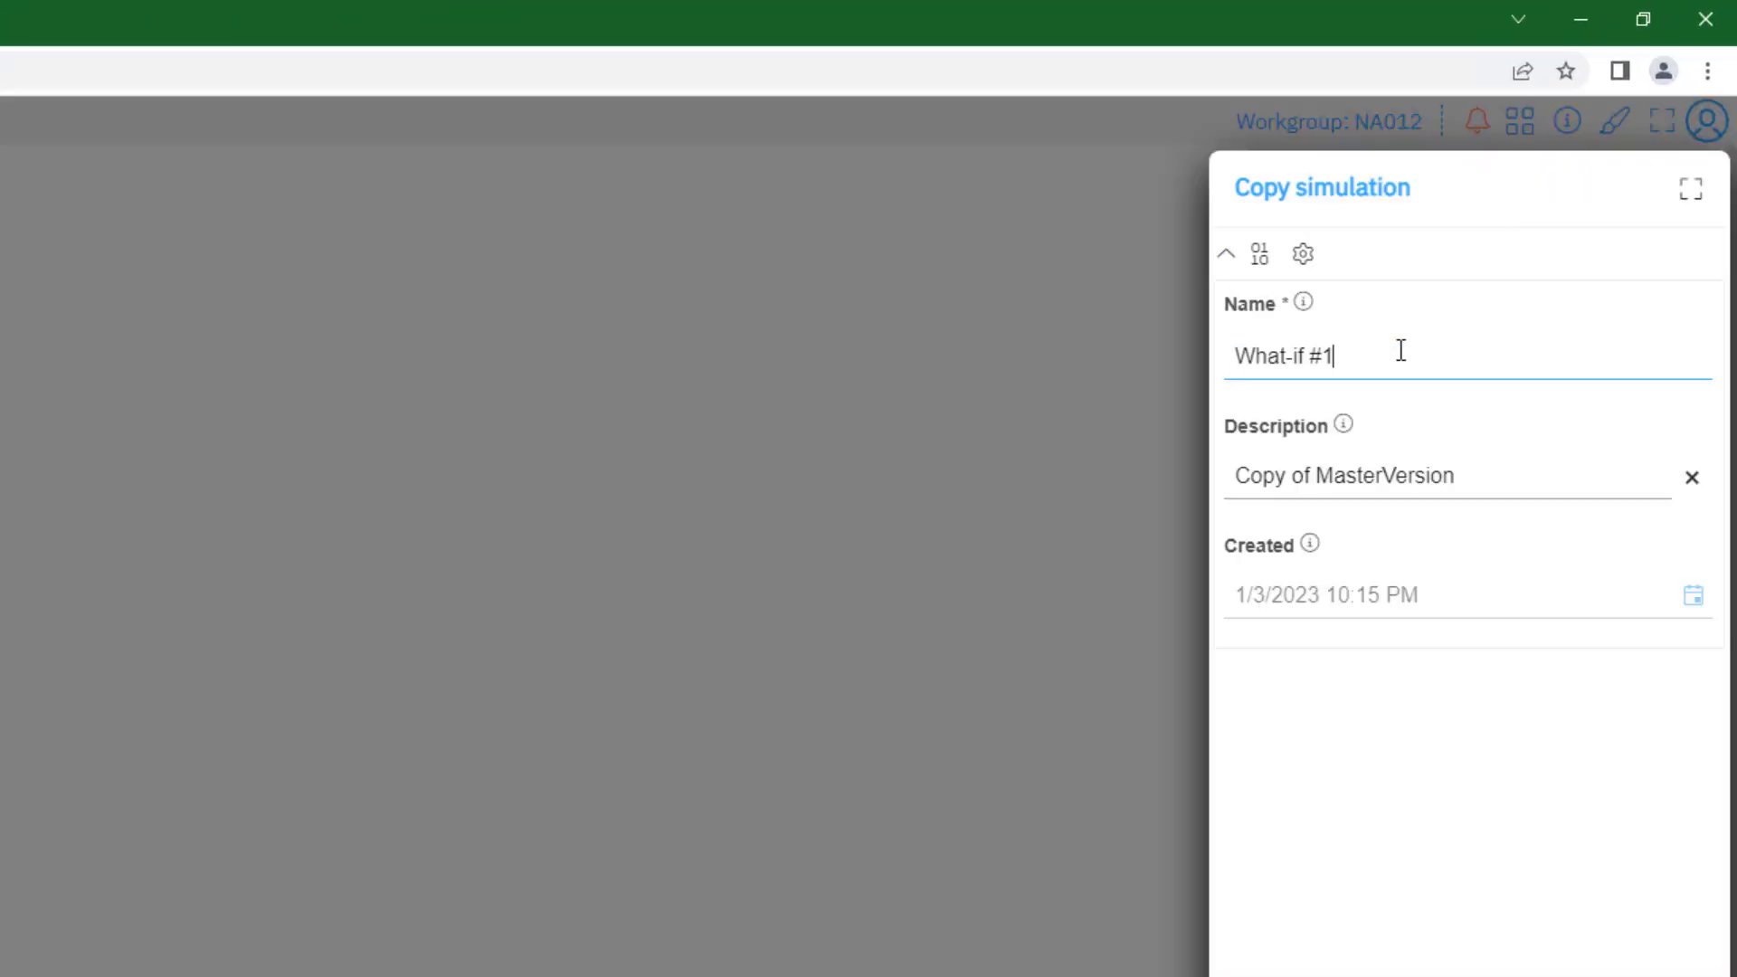
click(1508, 485)
key(ctrl+a)
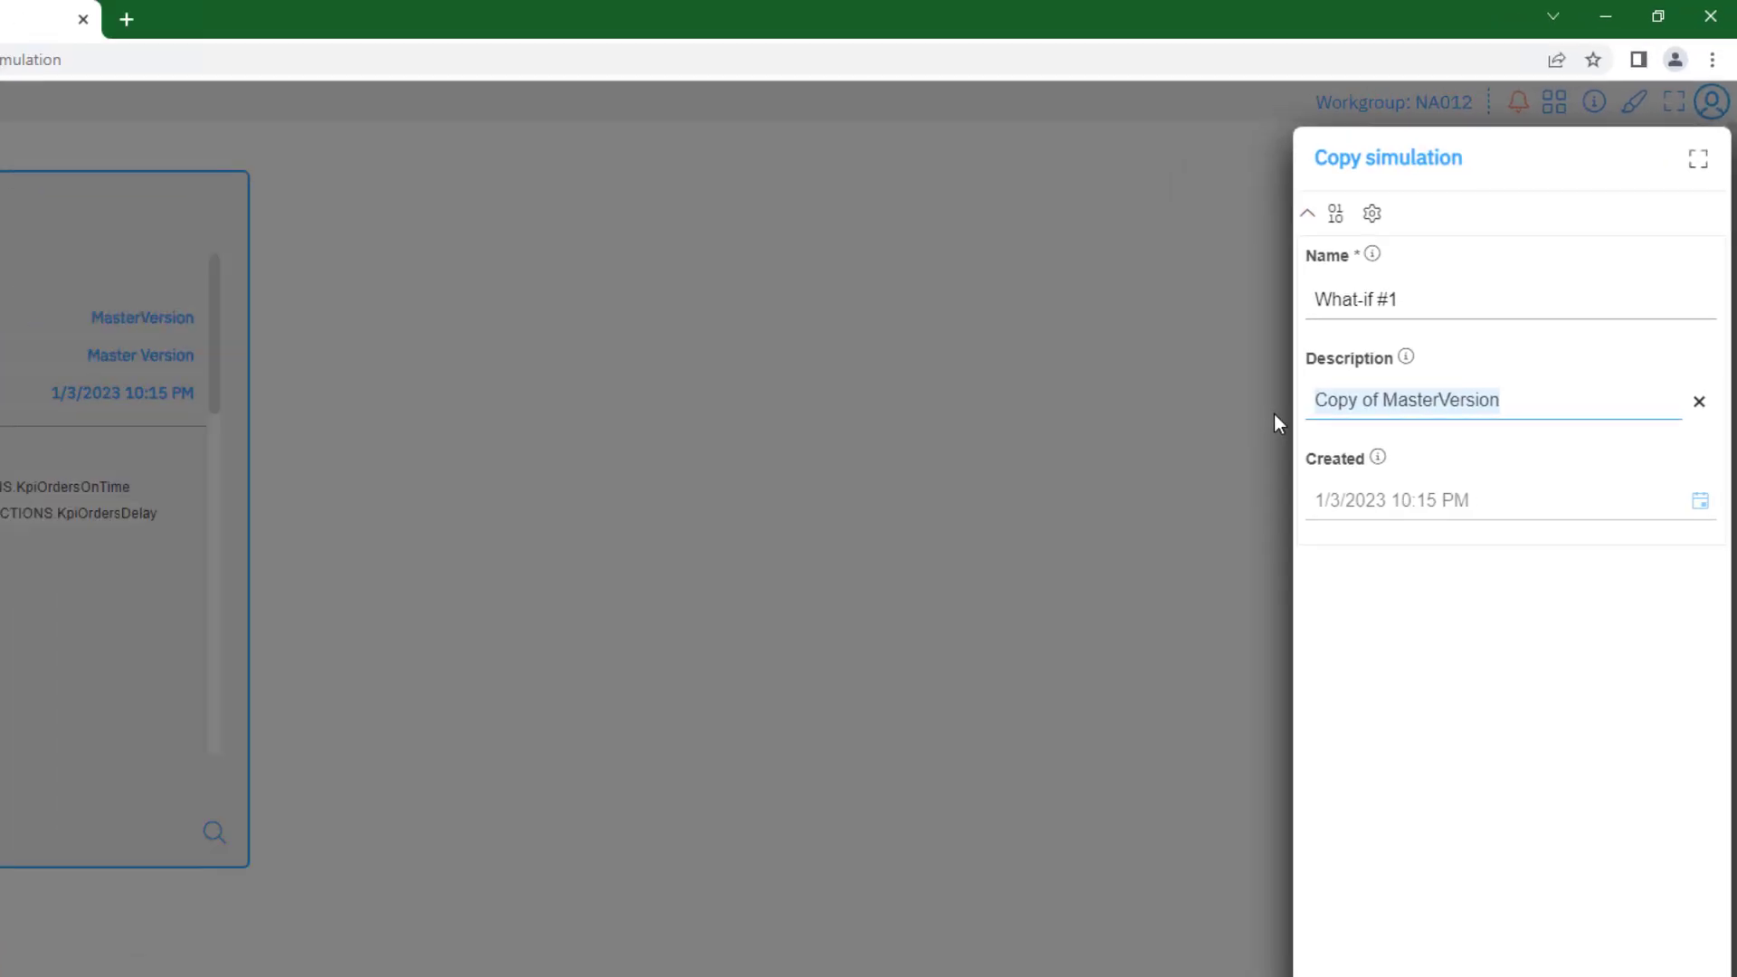
text(What-if #1)
click(1661, 929)
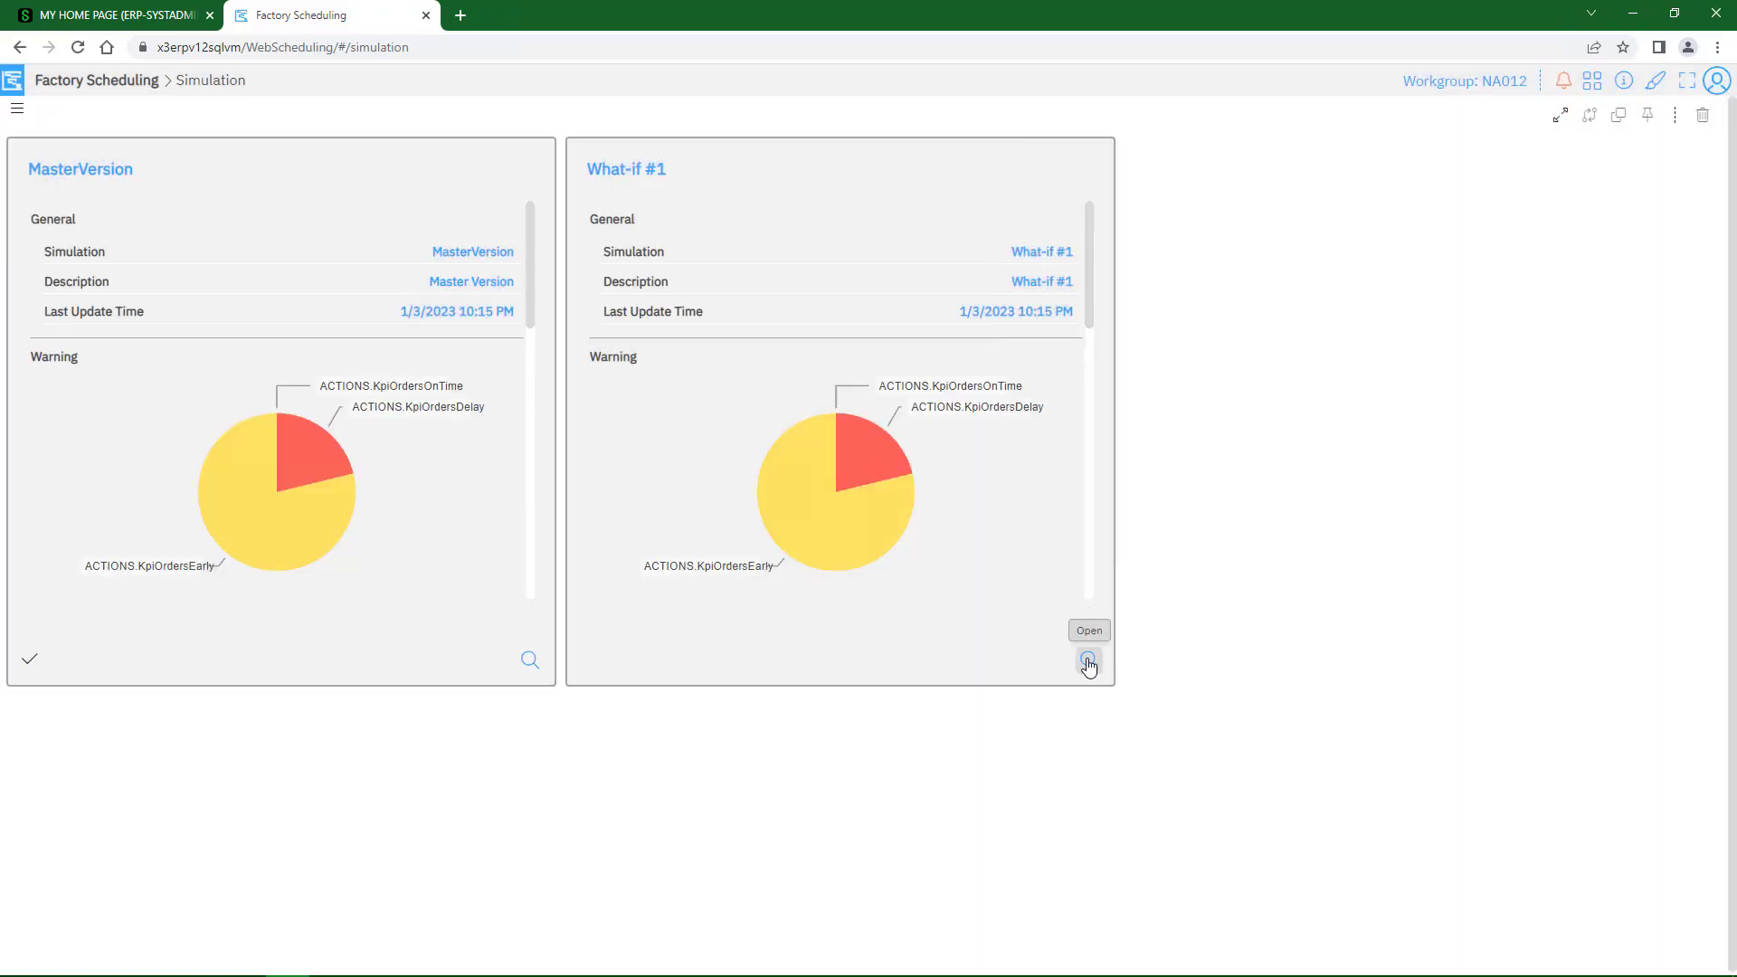
click(1089, 664)
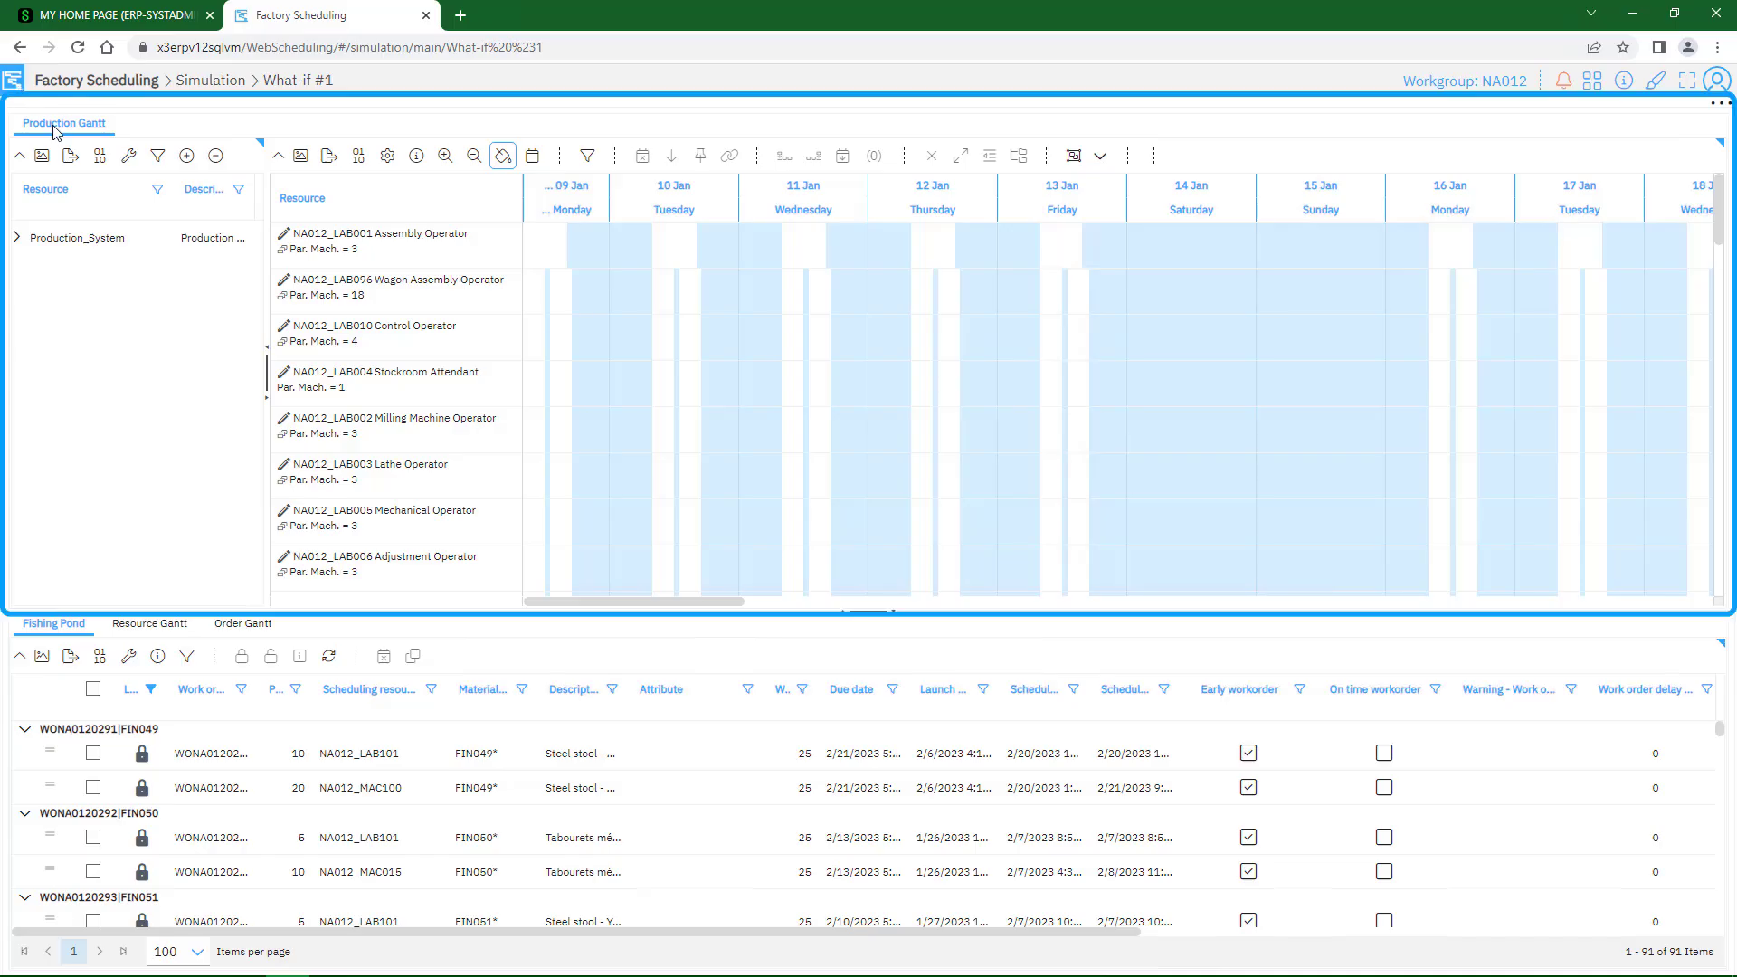
key(ctrl)
key(ctrl)
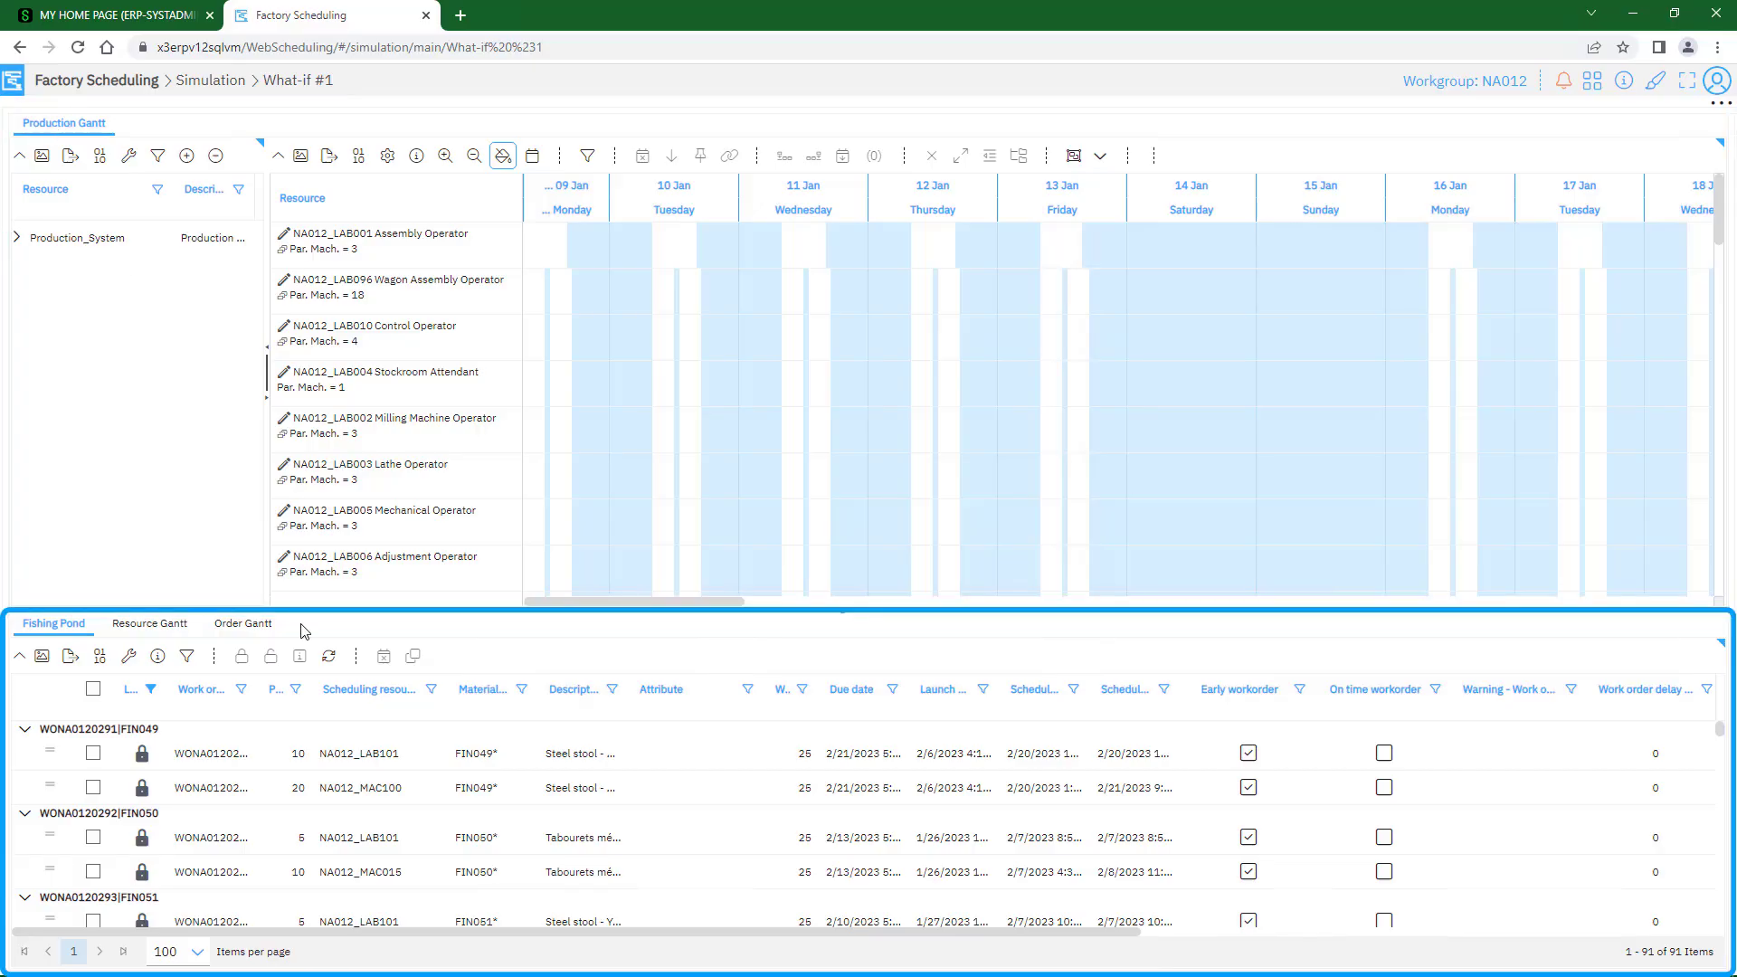
key(ctrl)
key(ctrl)
key(ctrl)
key(ctrl)
key(ctrl)
key(ctrl)
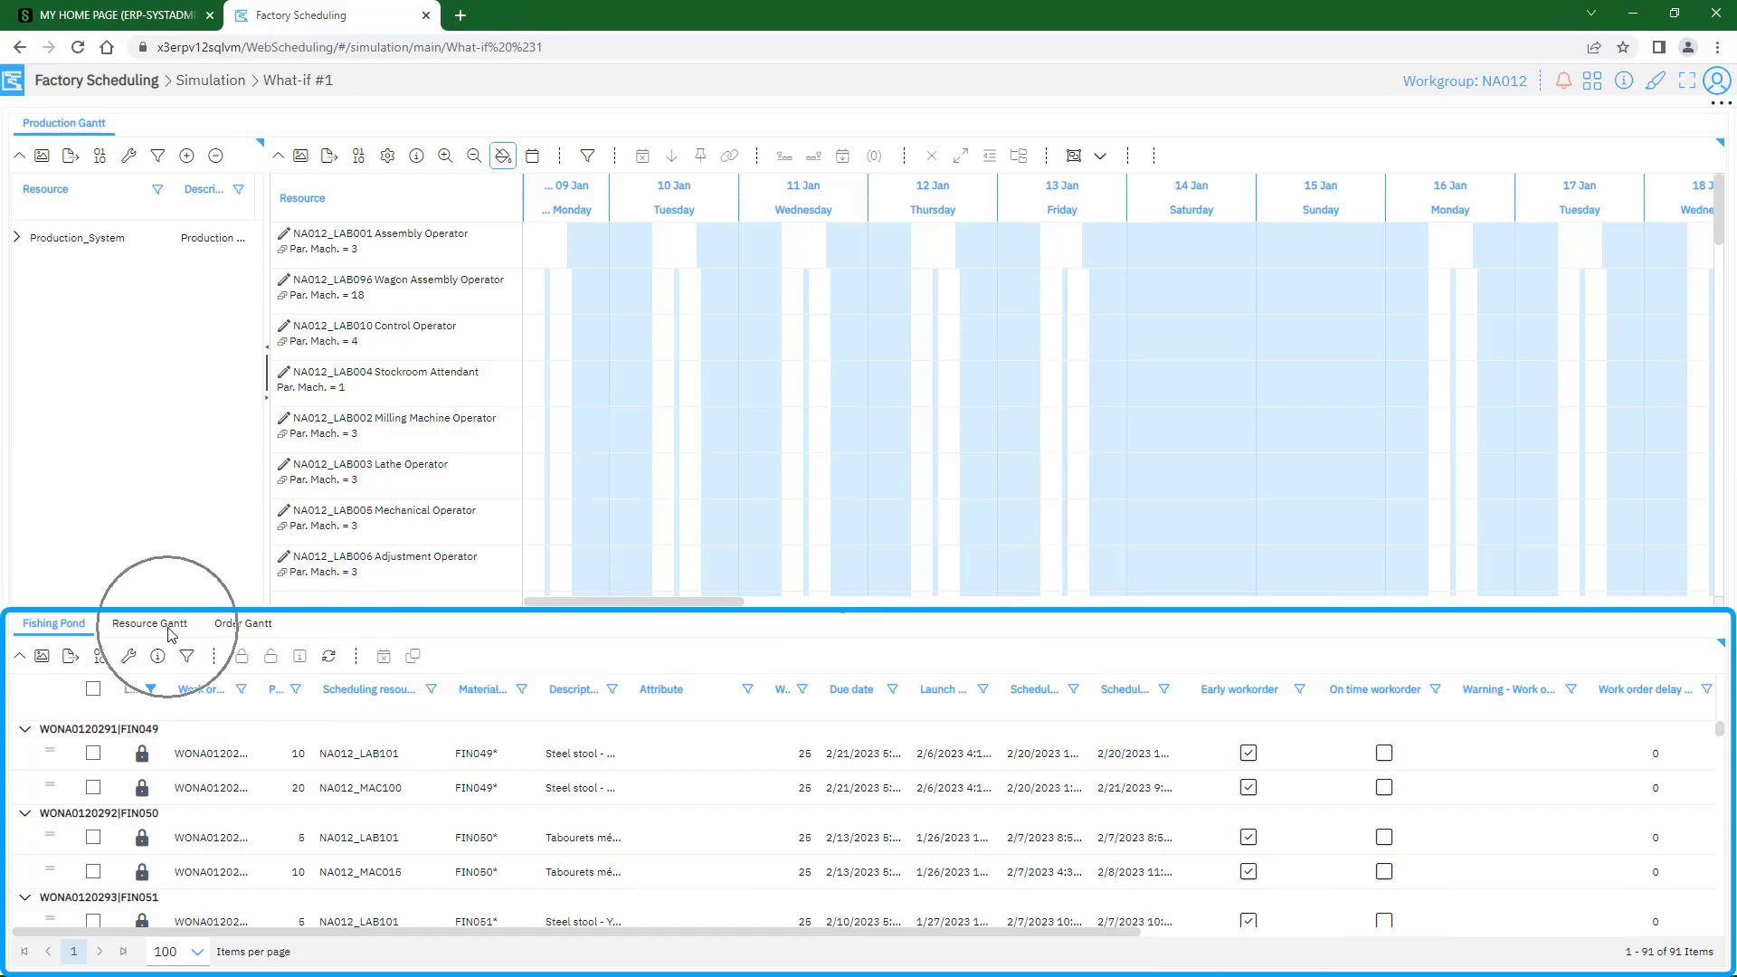
key(ctrl)
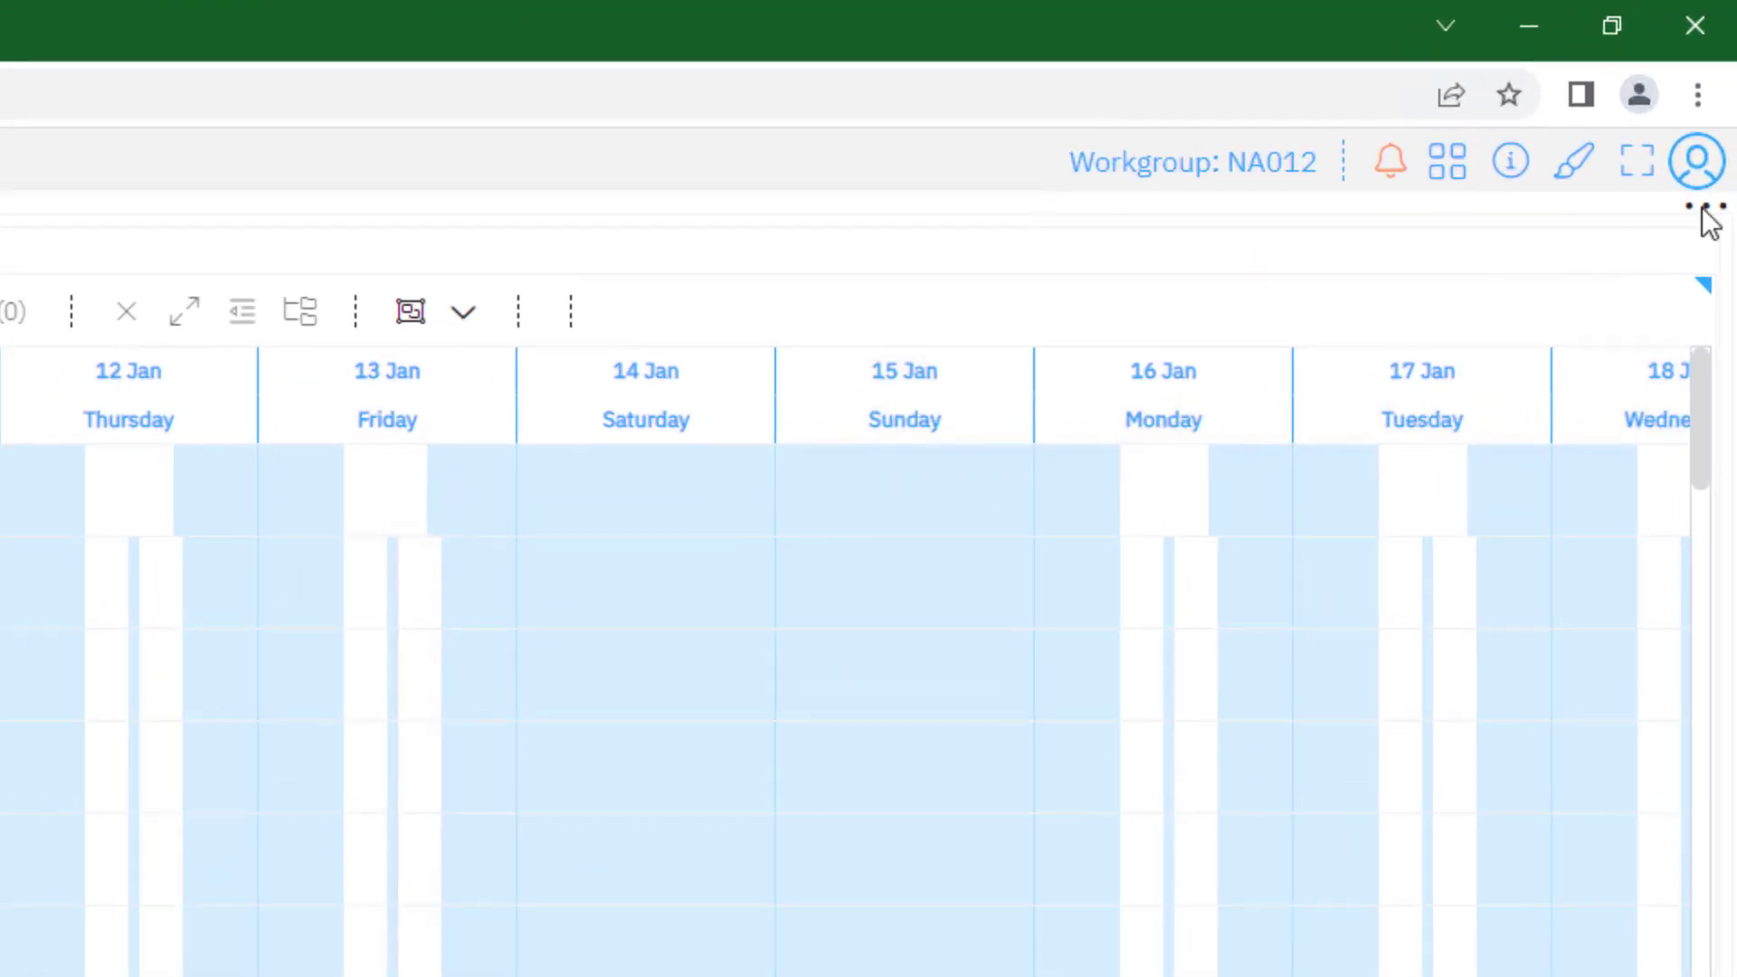
Show the additional commands available for the What-if #1 simulation
key(ctrl)
key(ctrl)
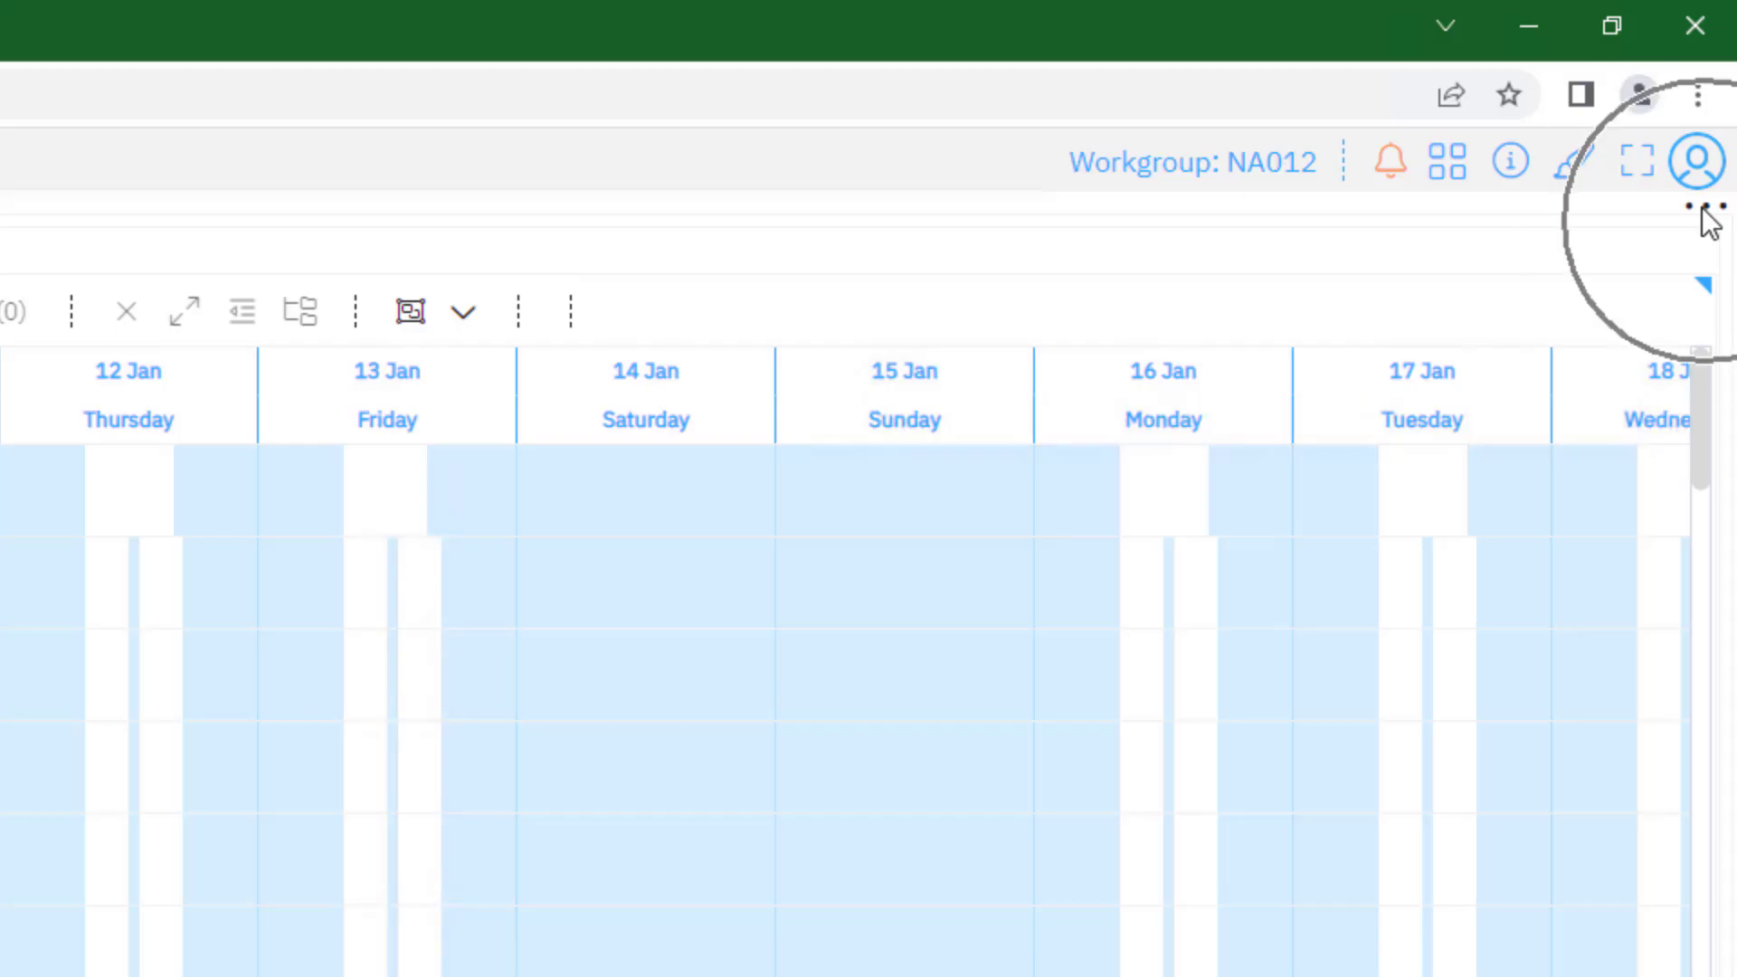
click(1706, 209)
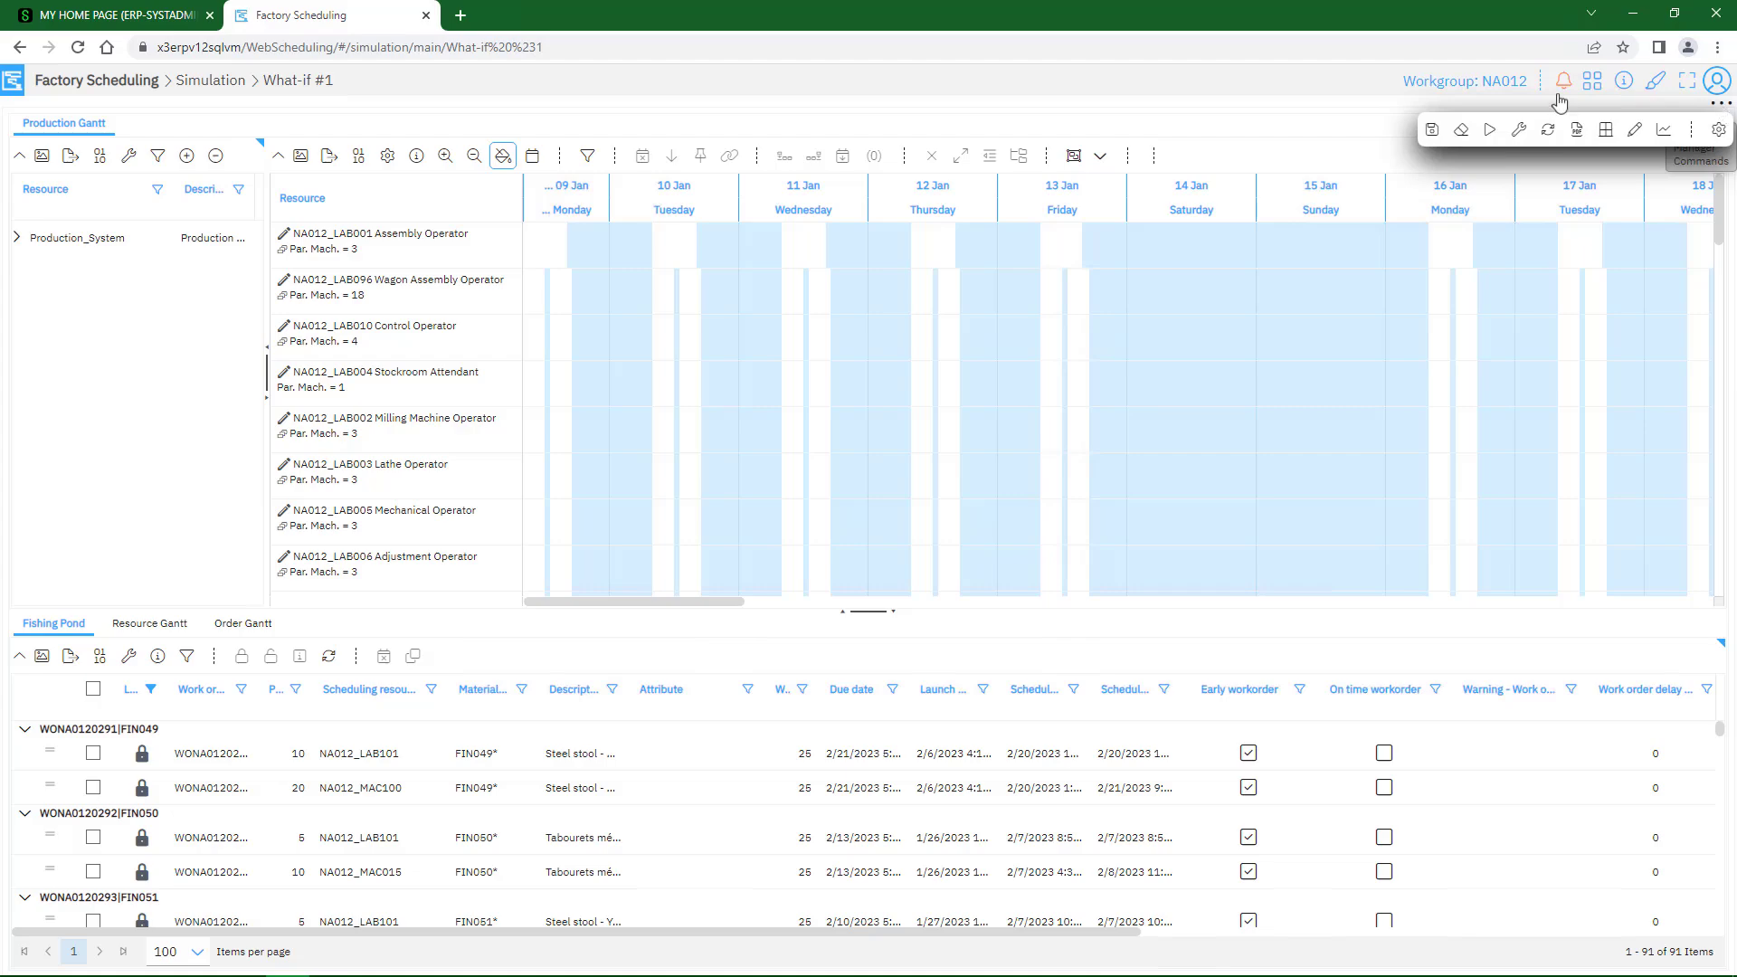
click(1213, 76)
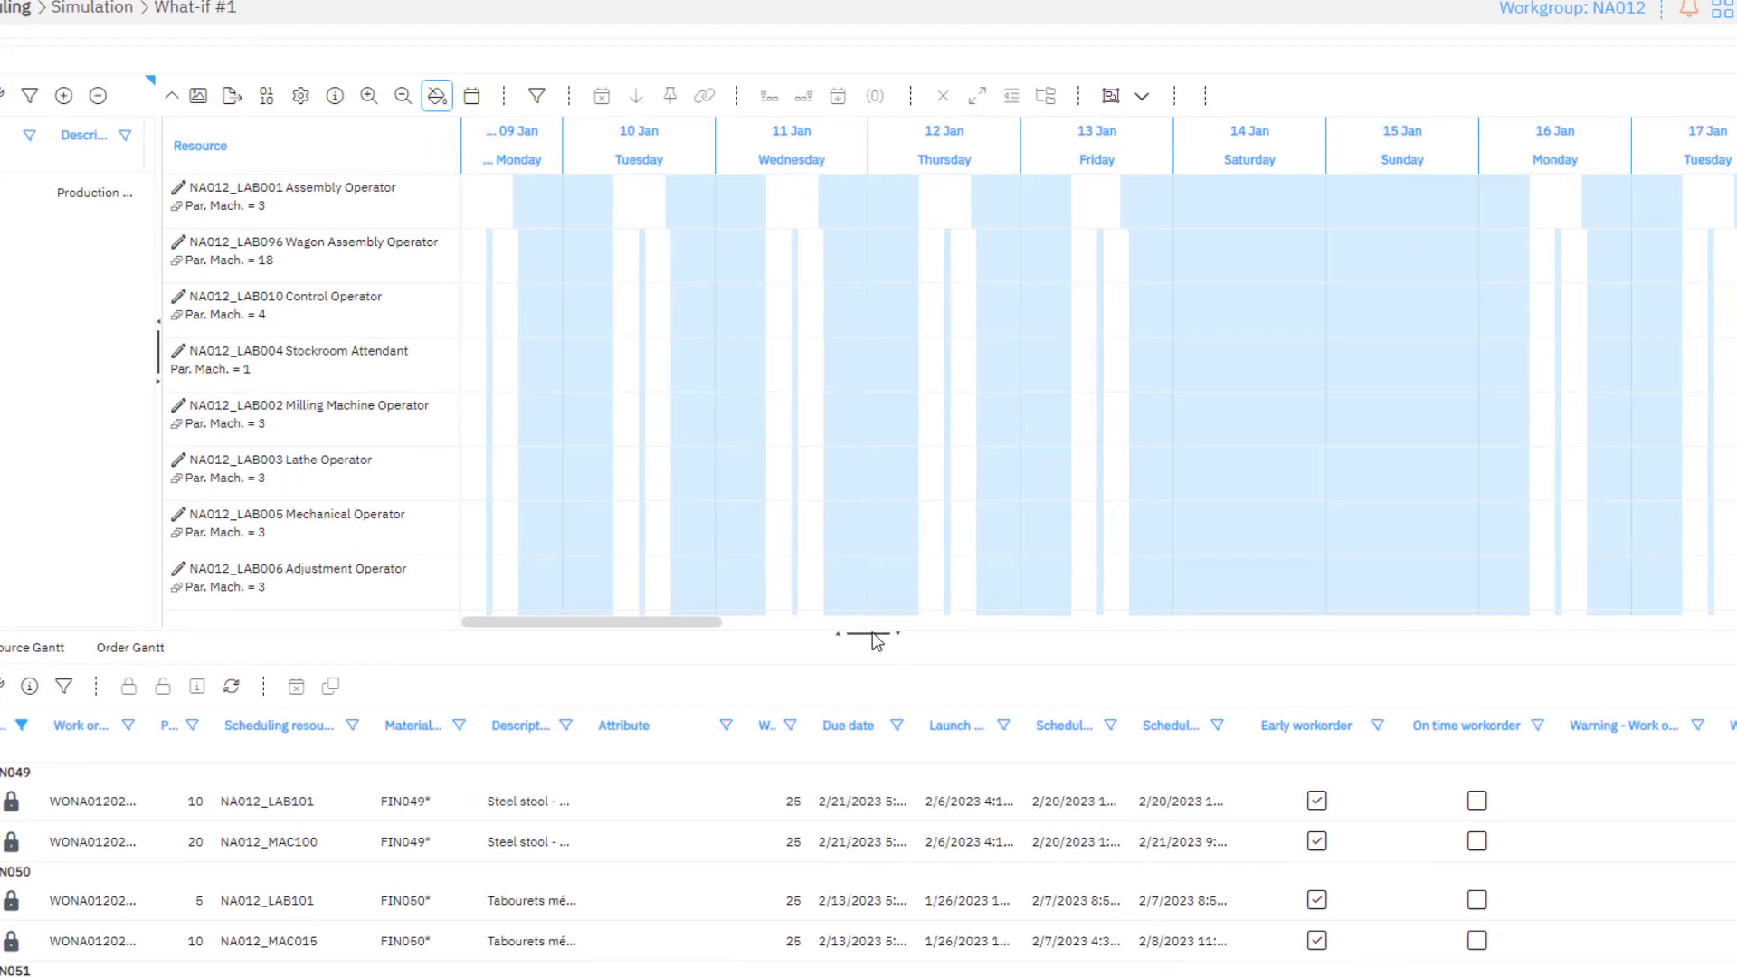
Collapse the pane below the Production Gantt and widen the resource tree so its descriptions are readable
key(ctrl)
key(ctrl)
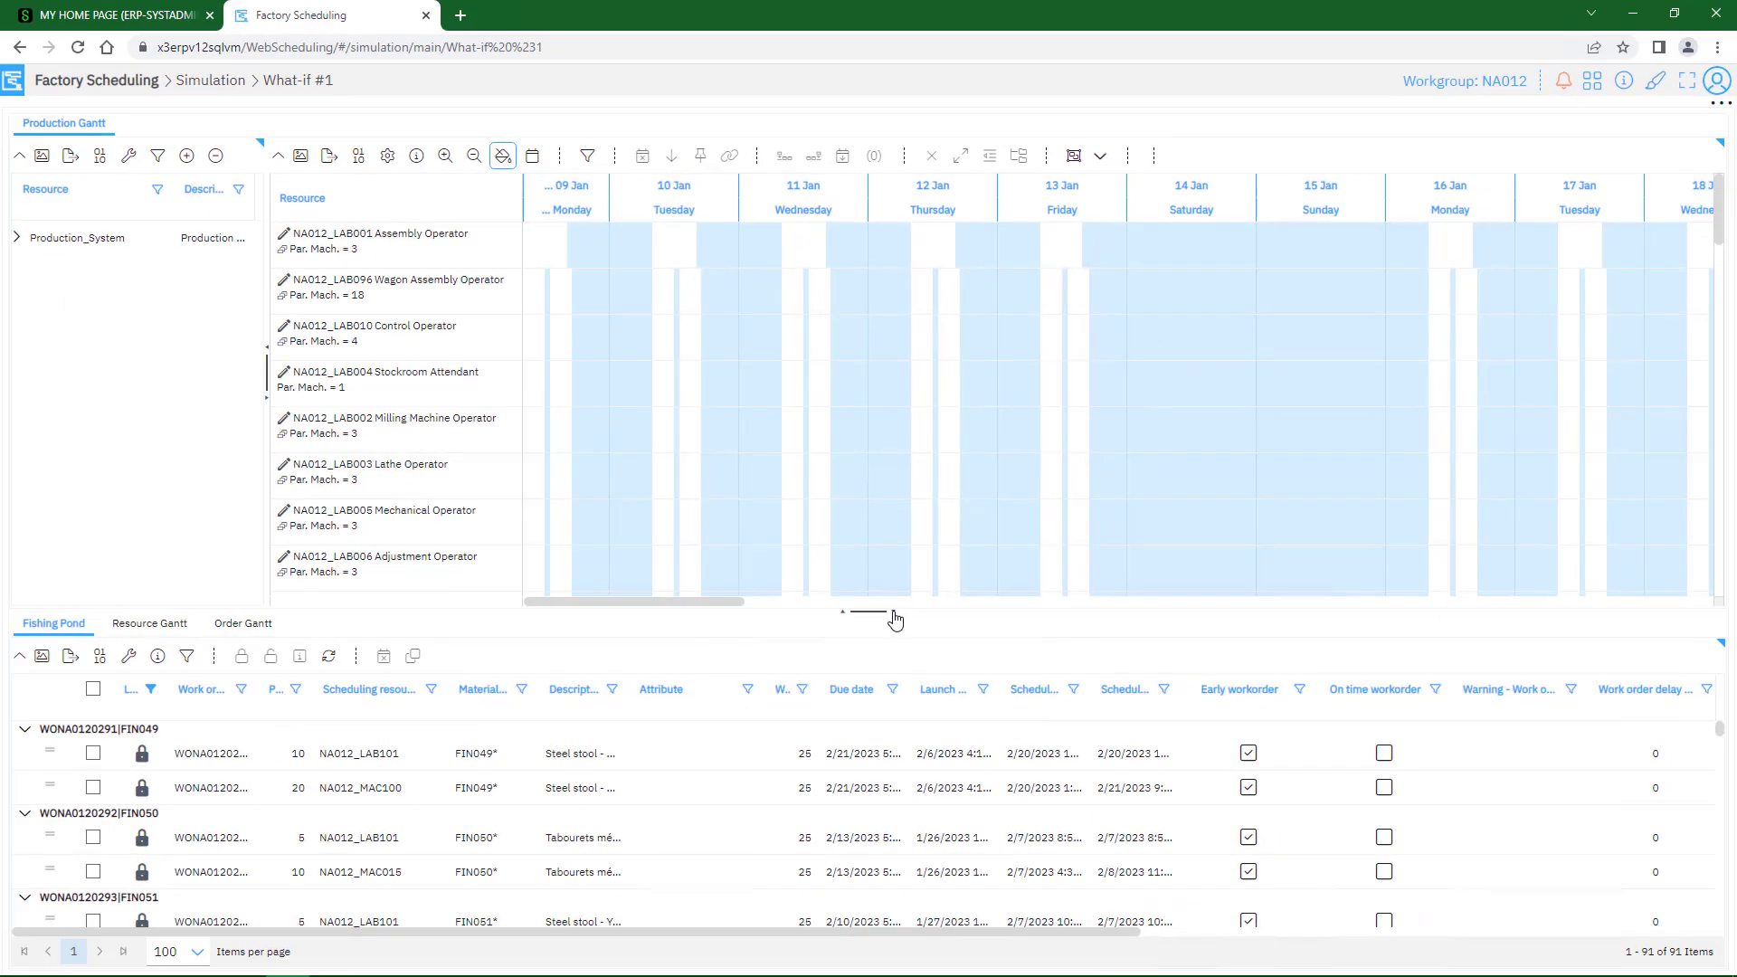
click(902, 649)
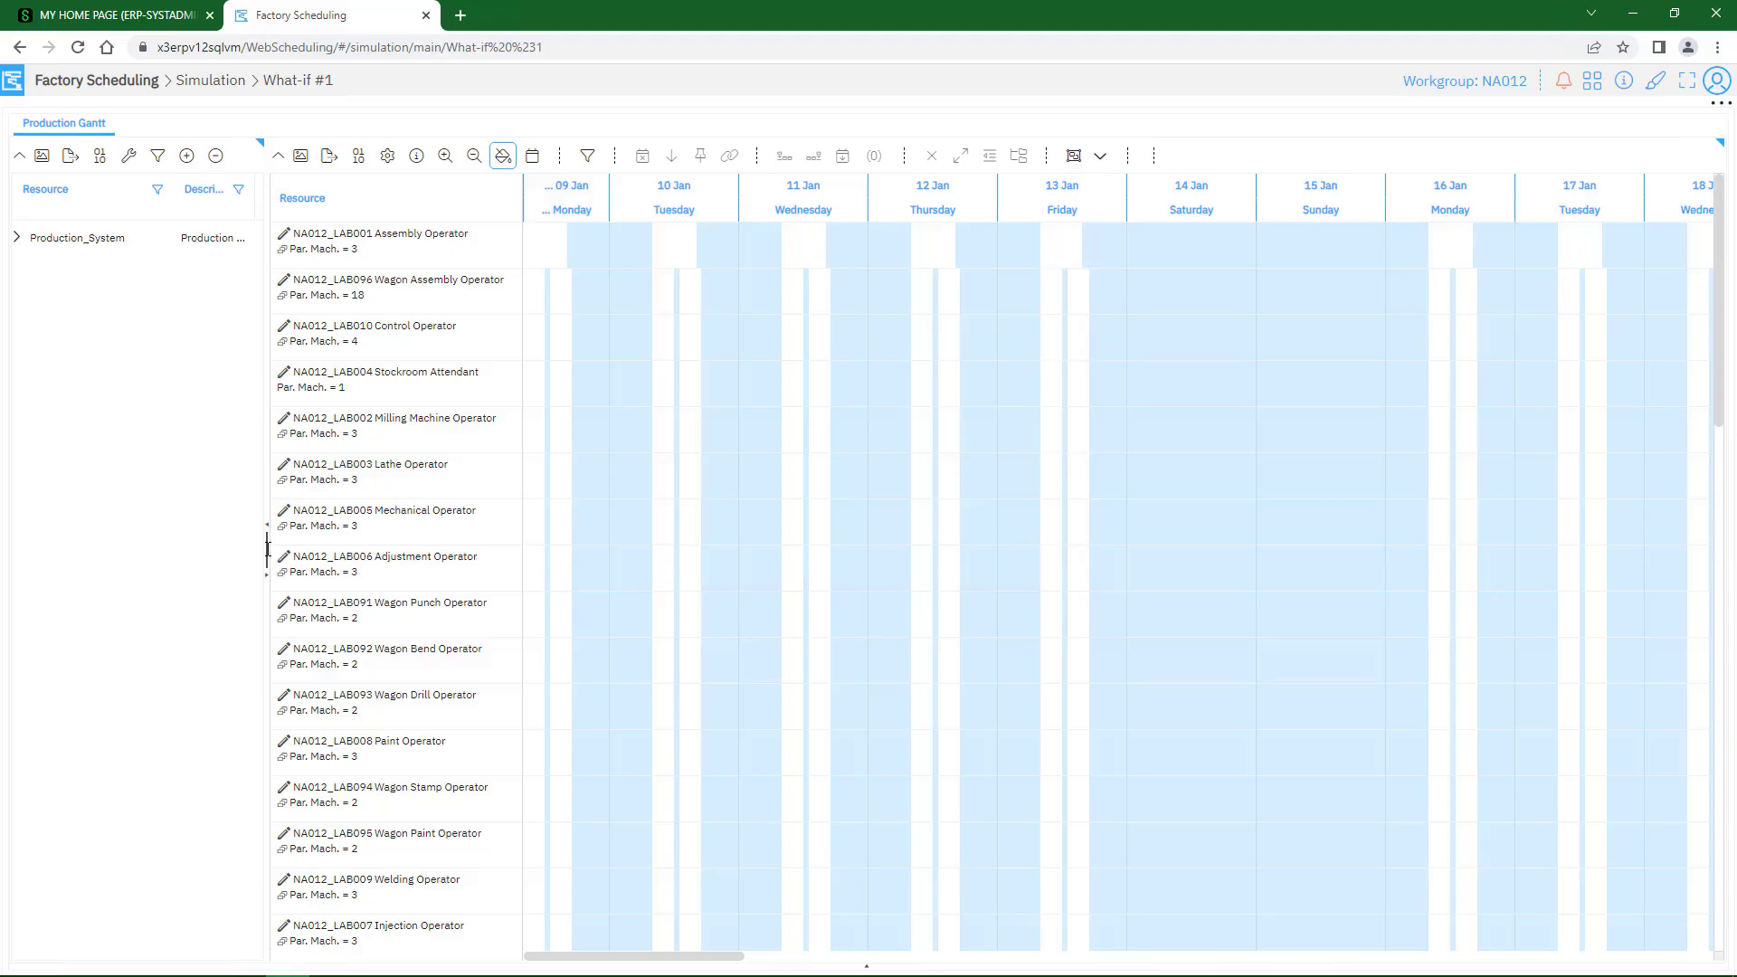
key(ctrl)
drag(274, 549, 356, 556)
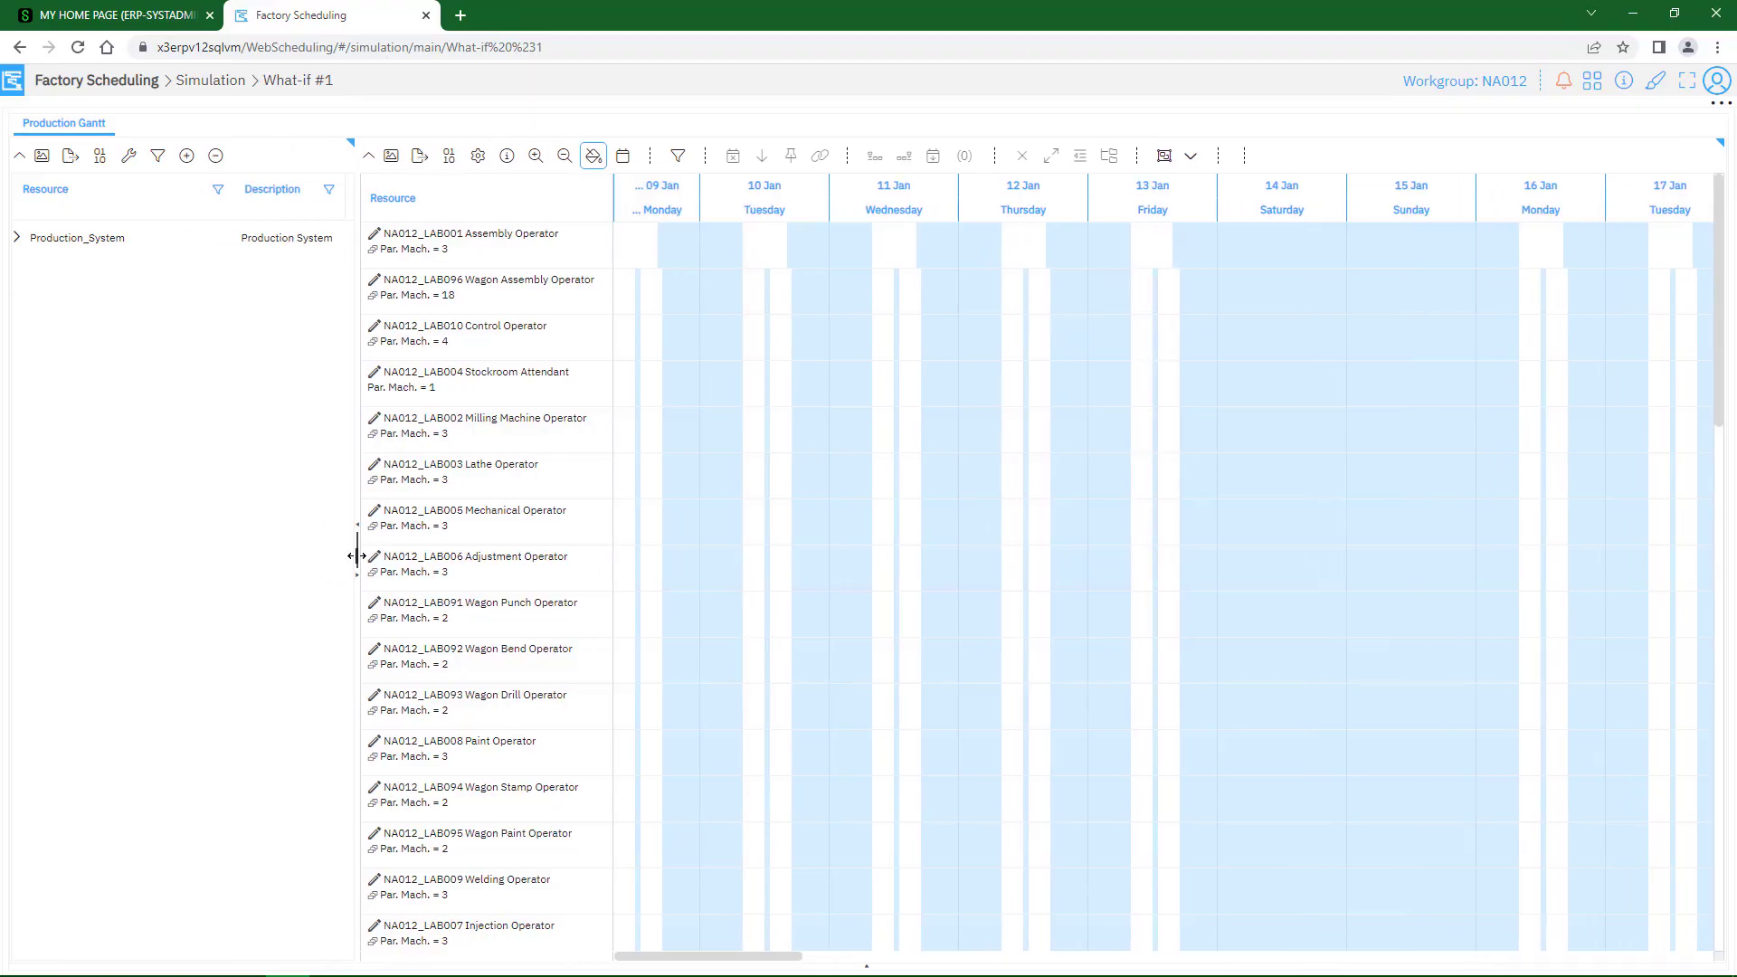
key(ctrl)
Expand Production_System and NA012 in the resource tree and limit the Gantt to the NA012_GMA07 Assembly group
click(17, 238)
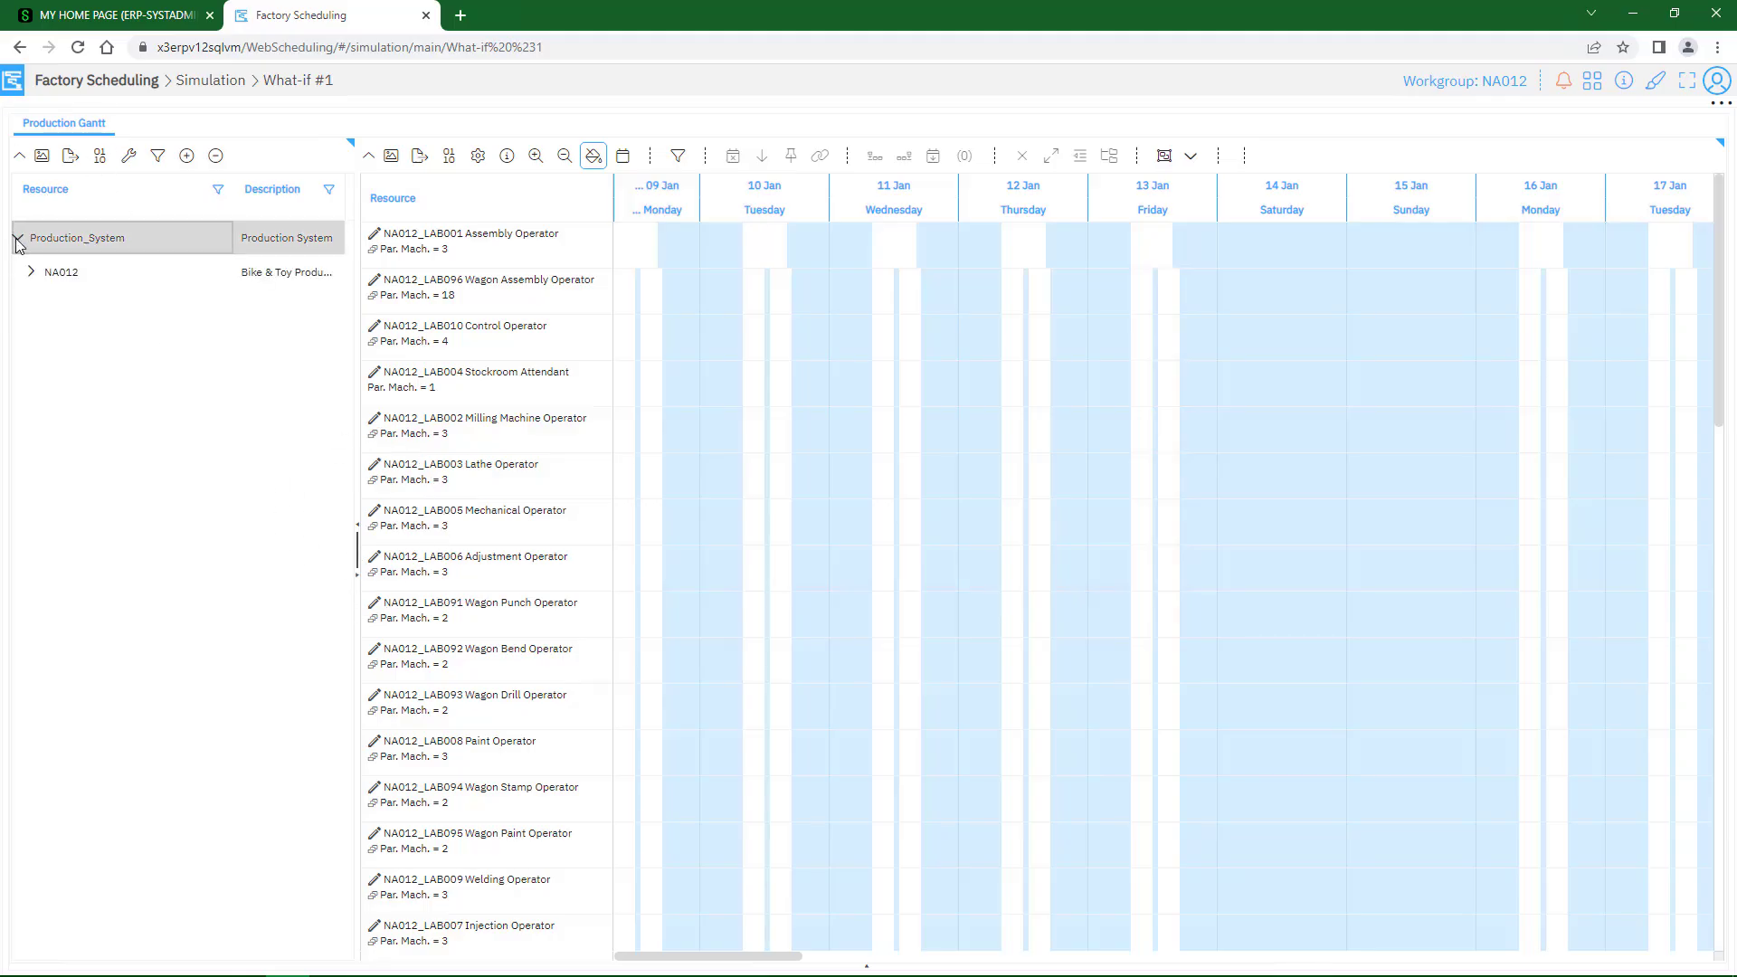
click(33, 273)
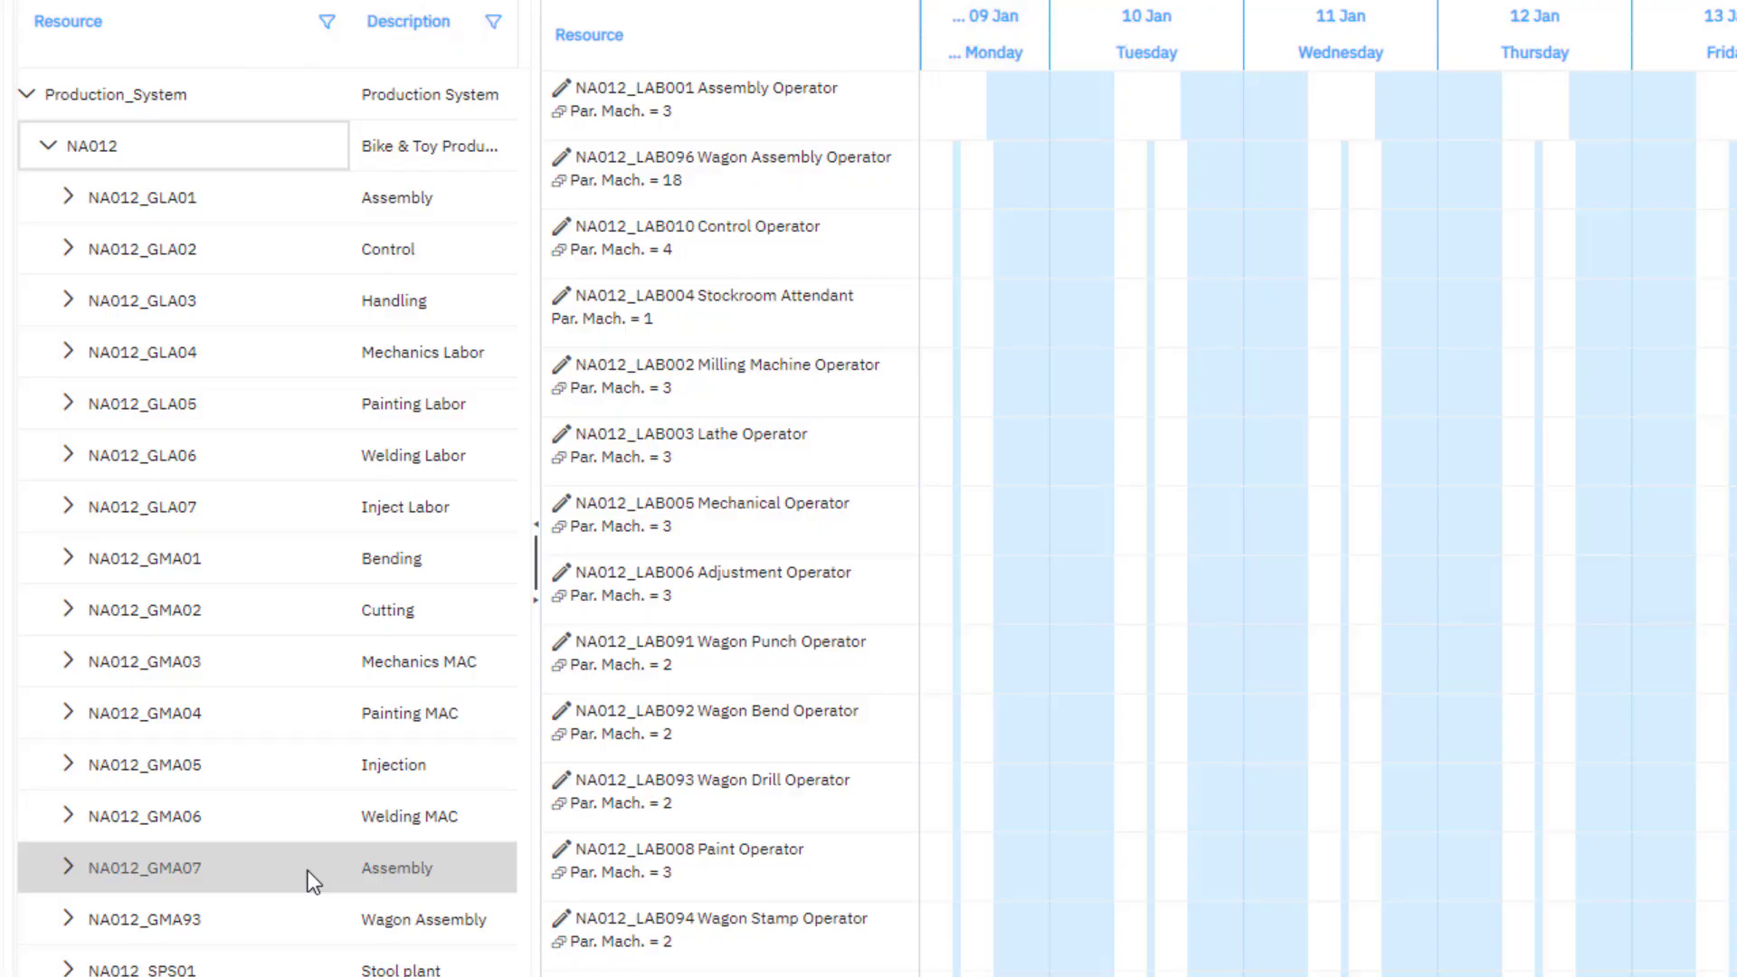
click(406, 867)
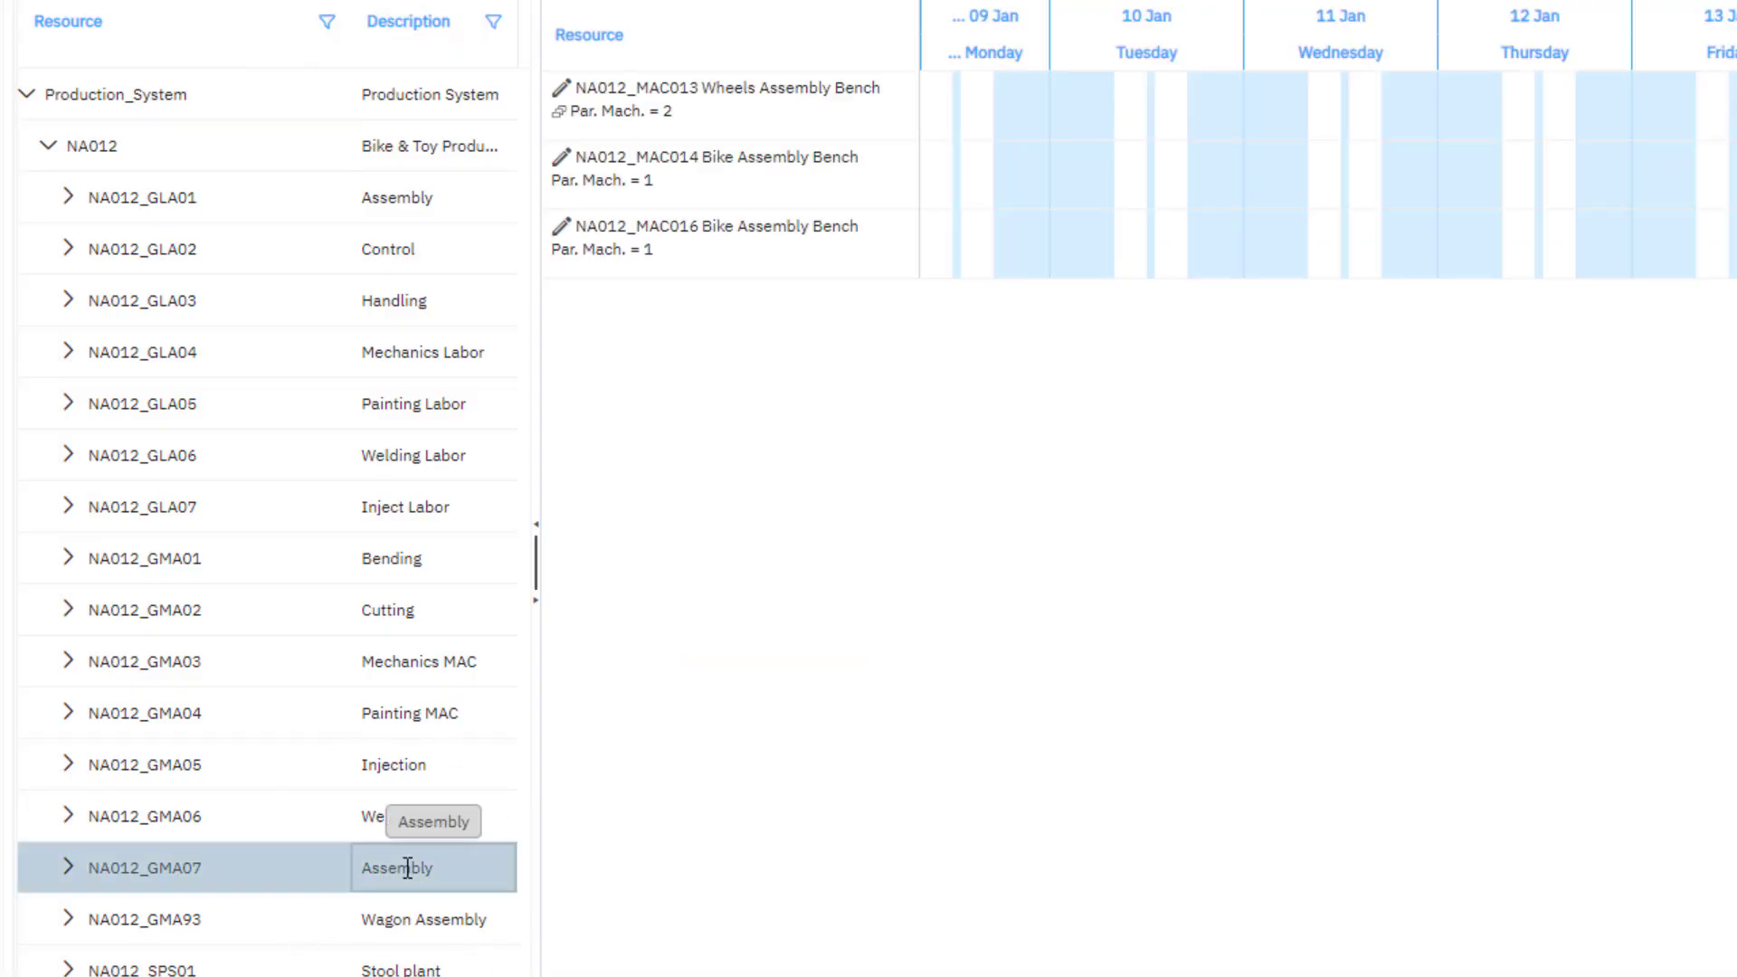
click(688, 170)
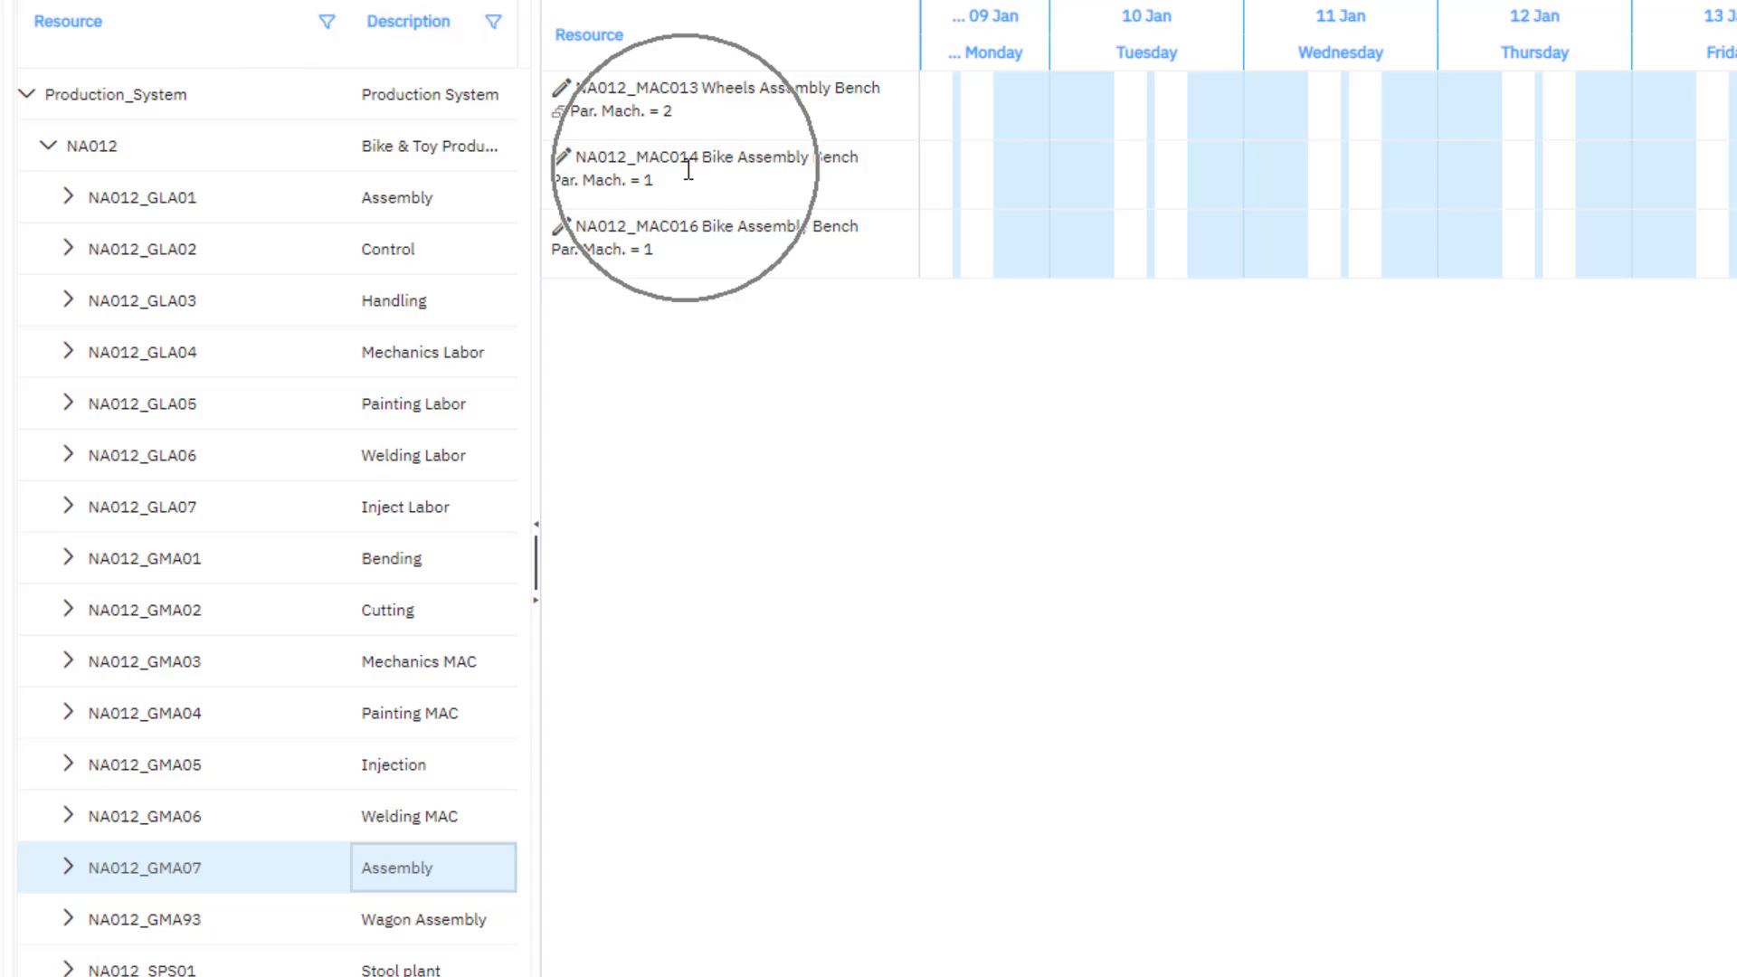
Expand the NA012_GMA07 group and limit the Gantt to the NA012_CMAC014 bike assembly bench
click(69, 869)
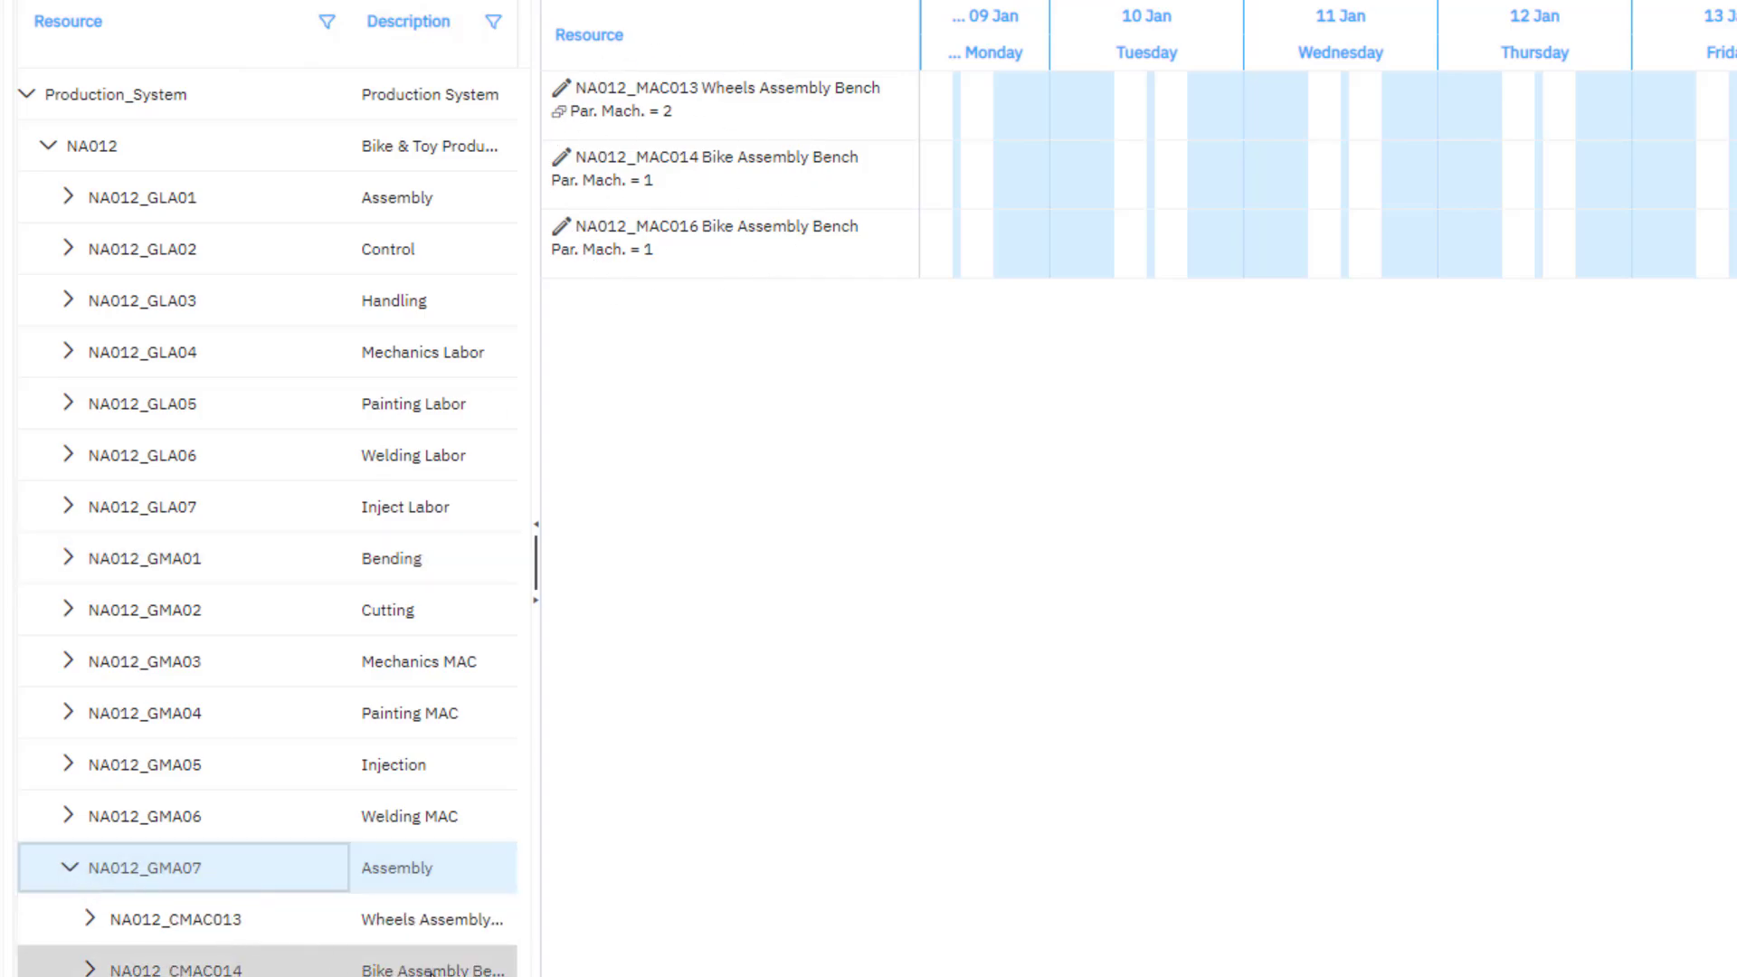
click(434, 968)
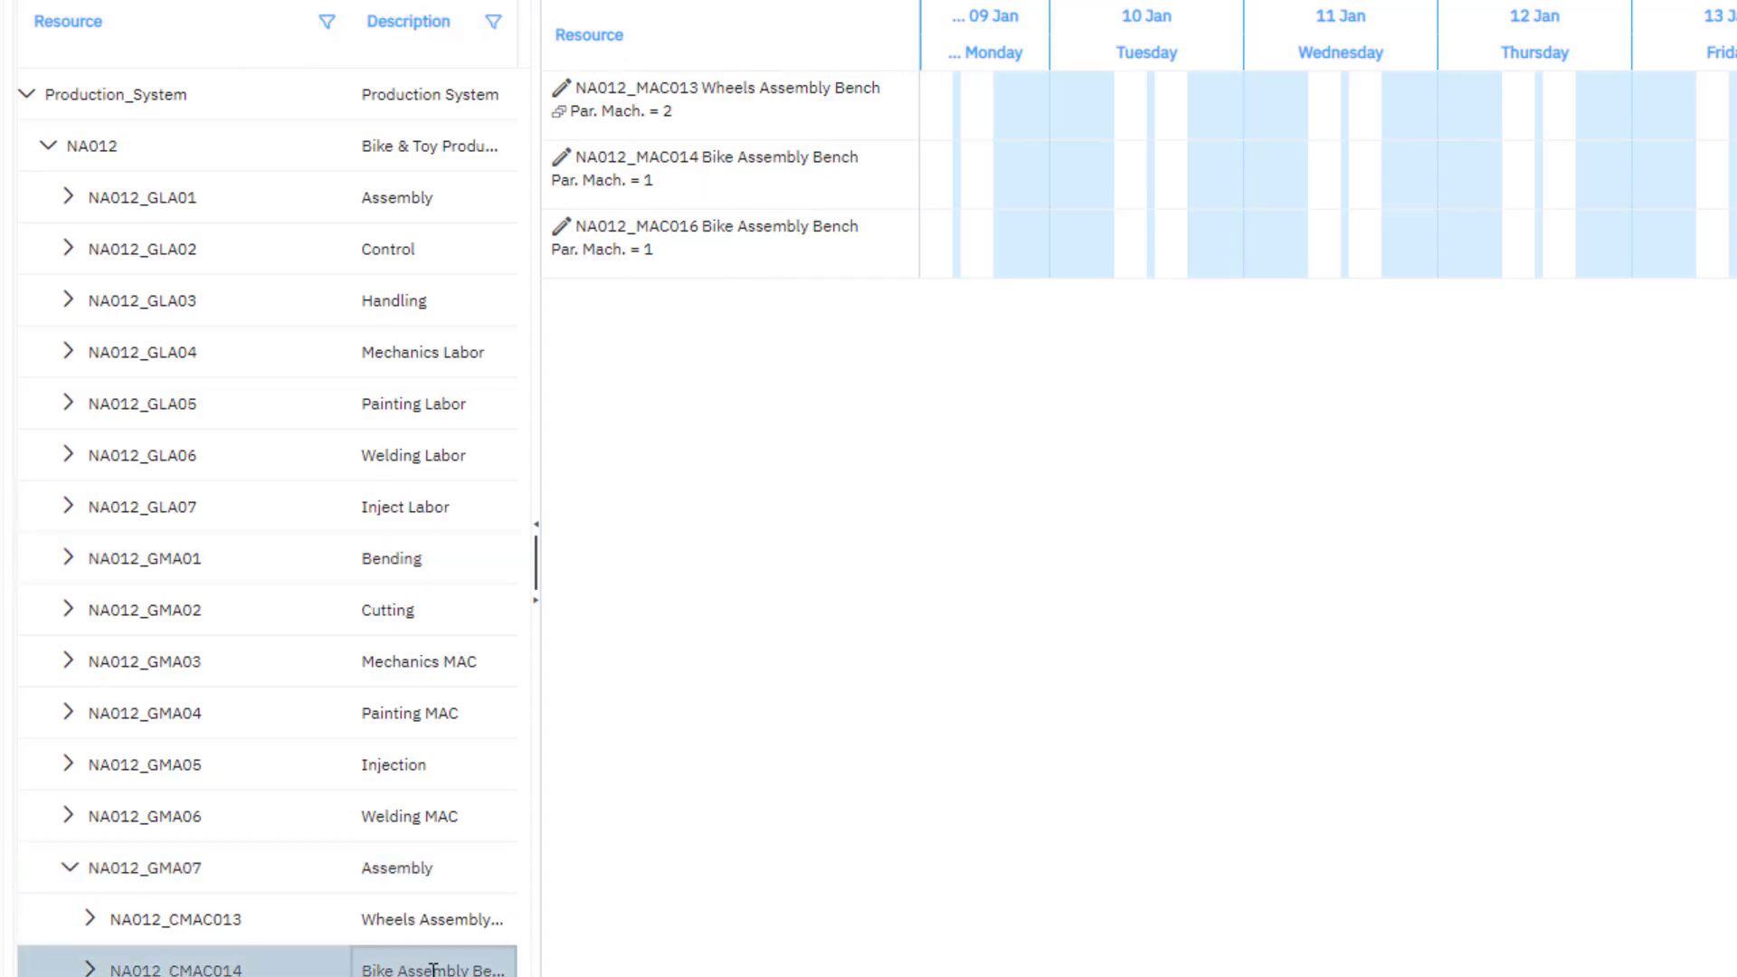
click(738, 120)
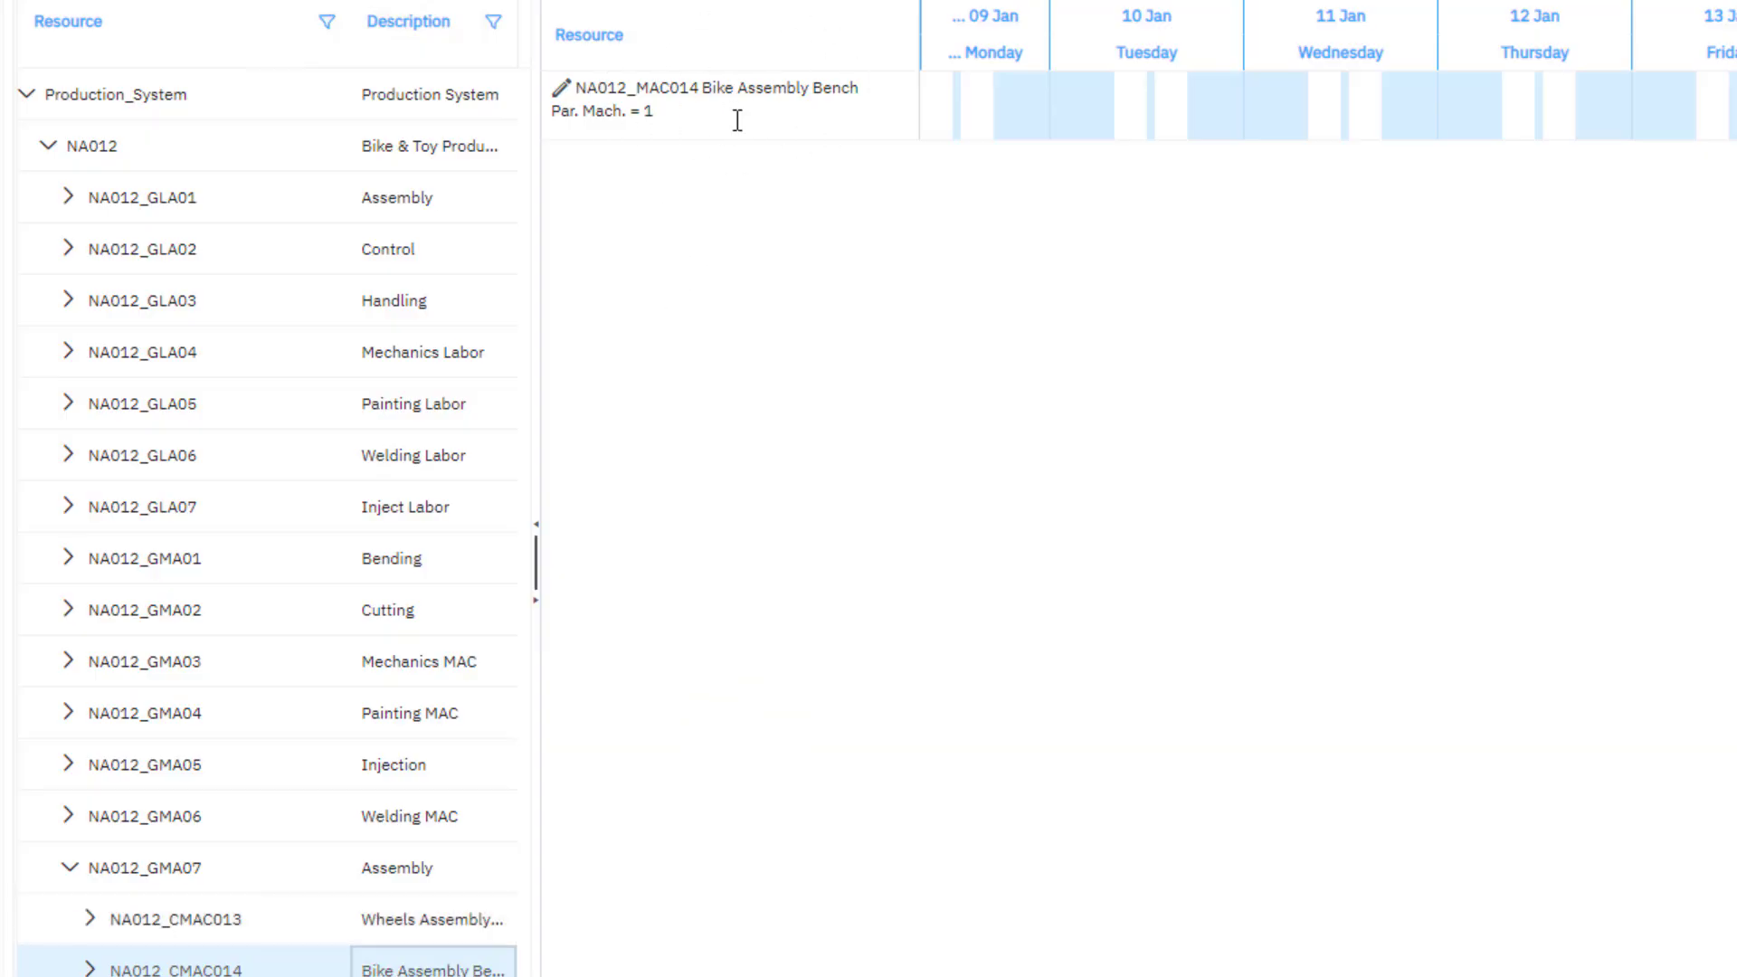
Collapse the resource tree to show all Production_System resources in the Gantt, and hide the tree pane
click(69, 868)
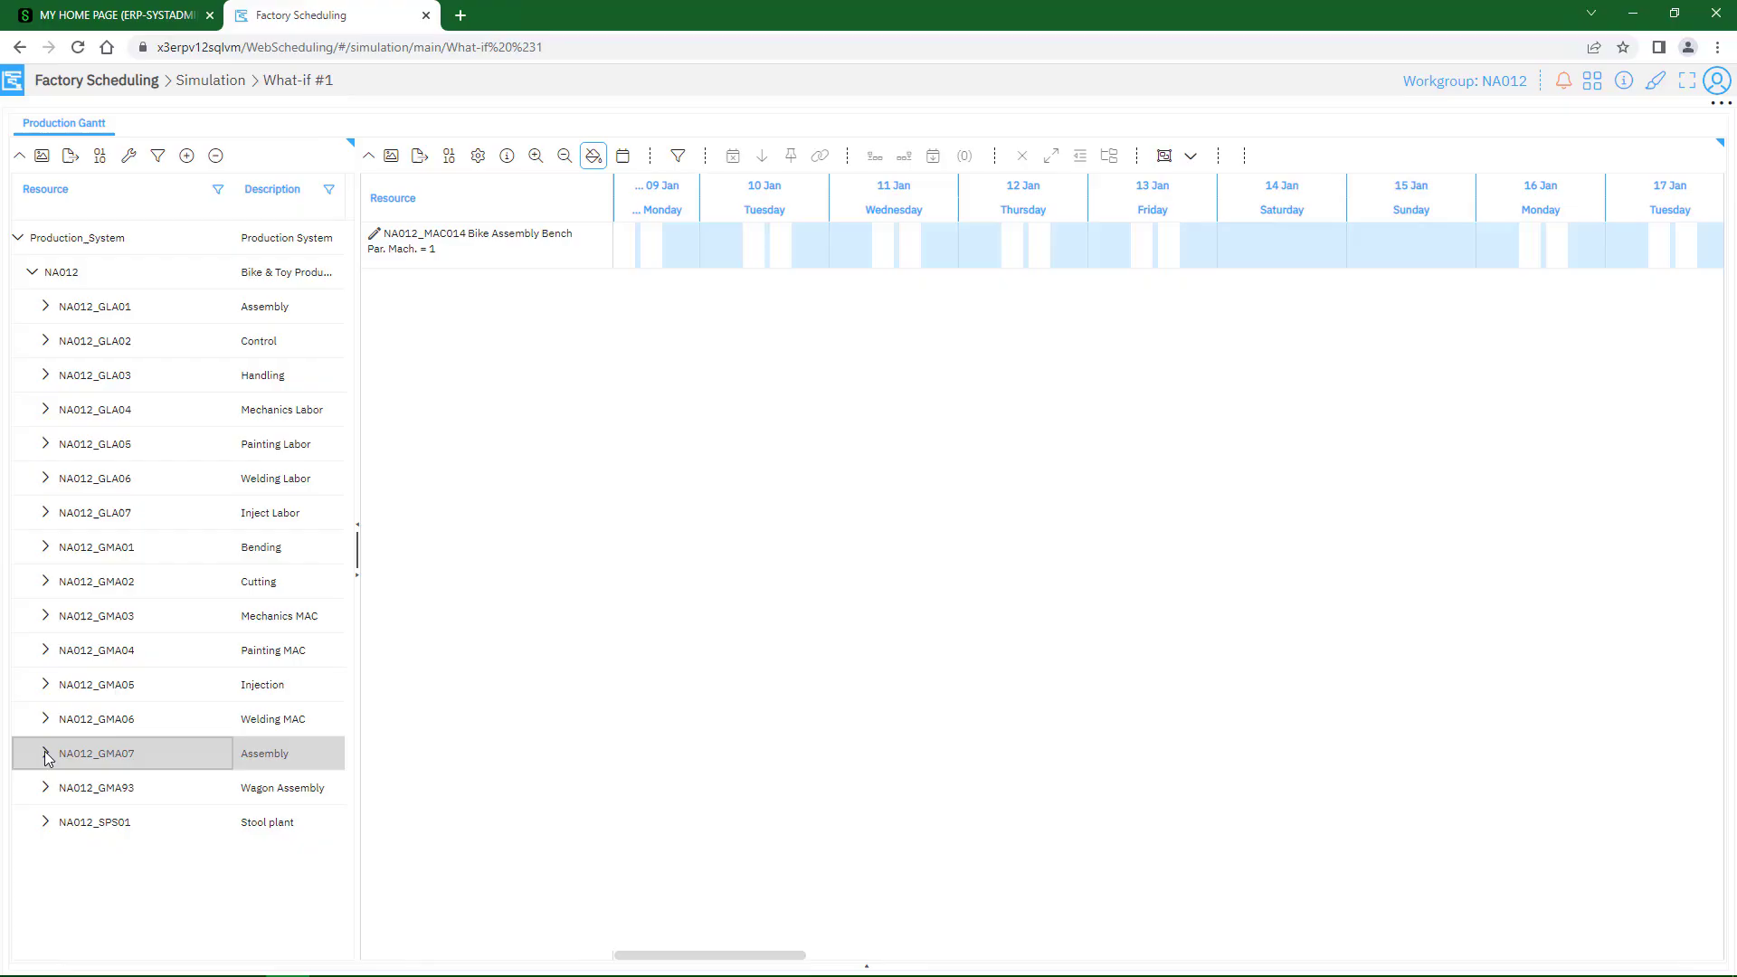
click(33, 275)
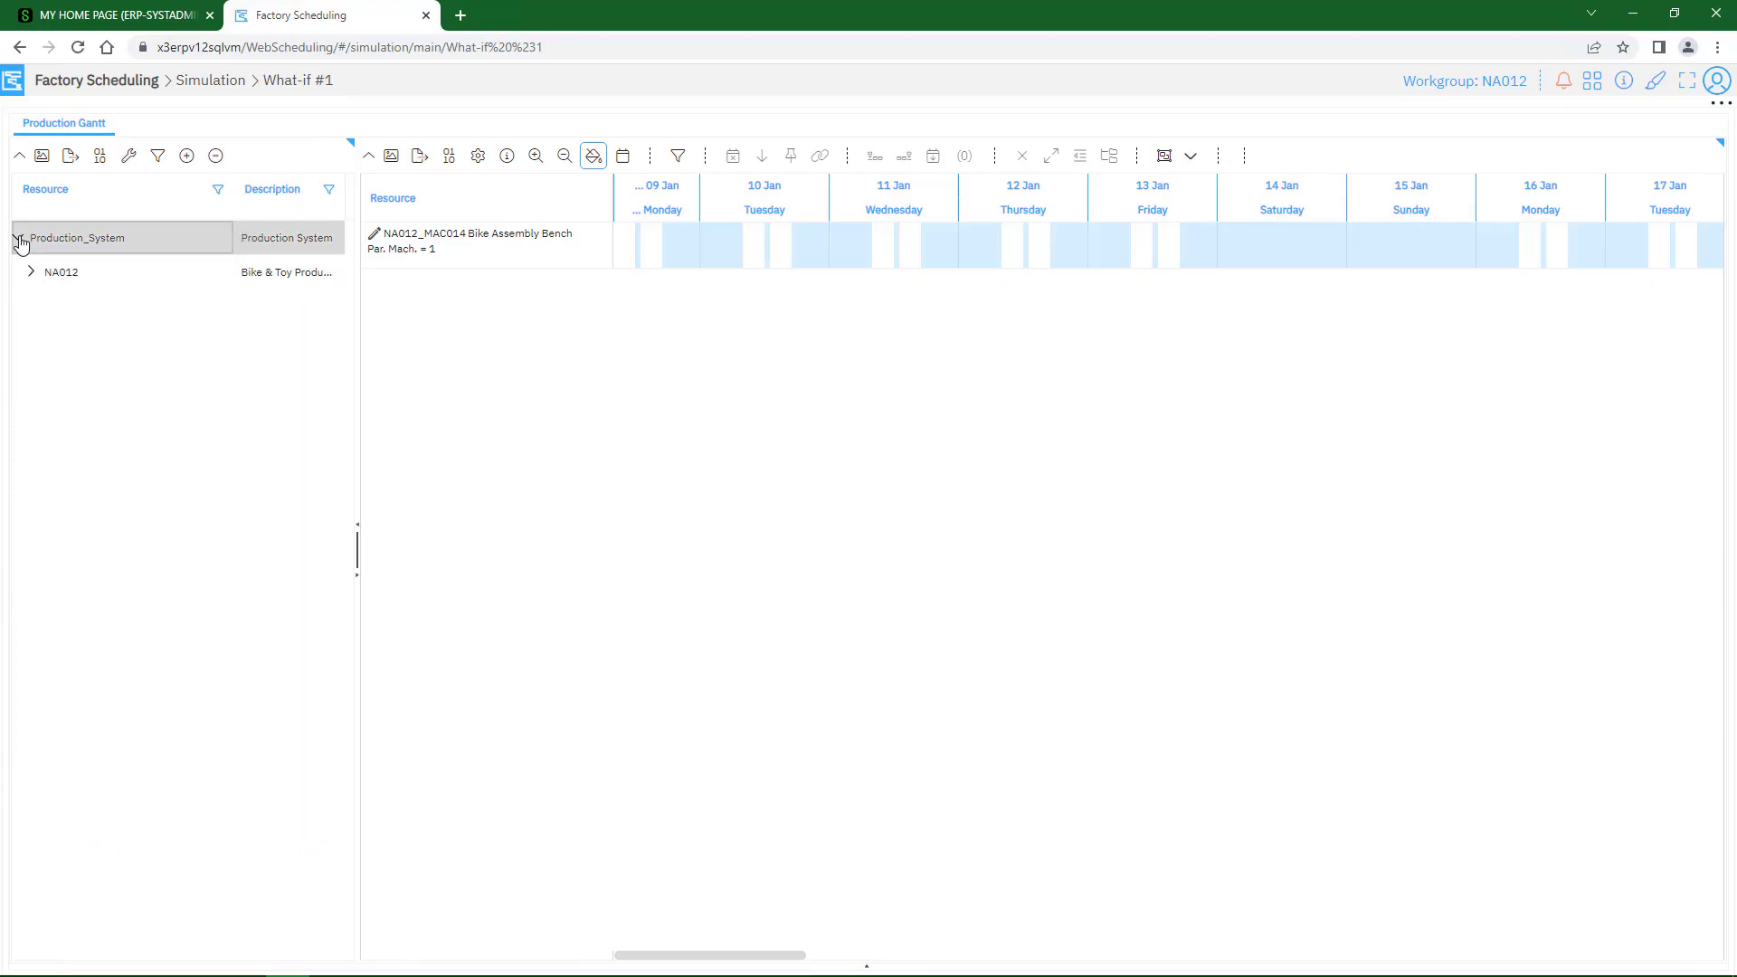
click(17, 237)
click(91, 242)
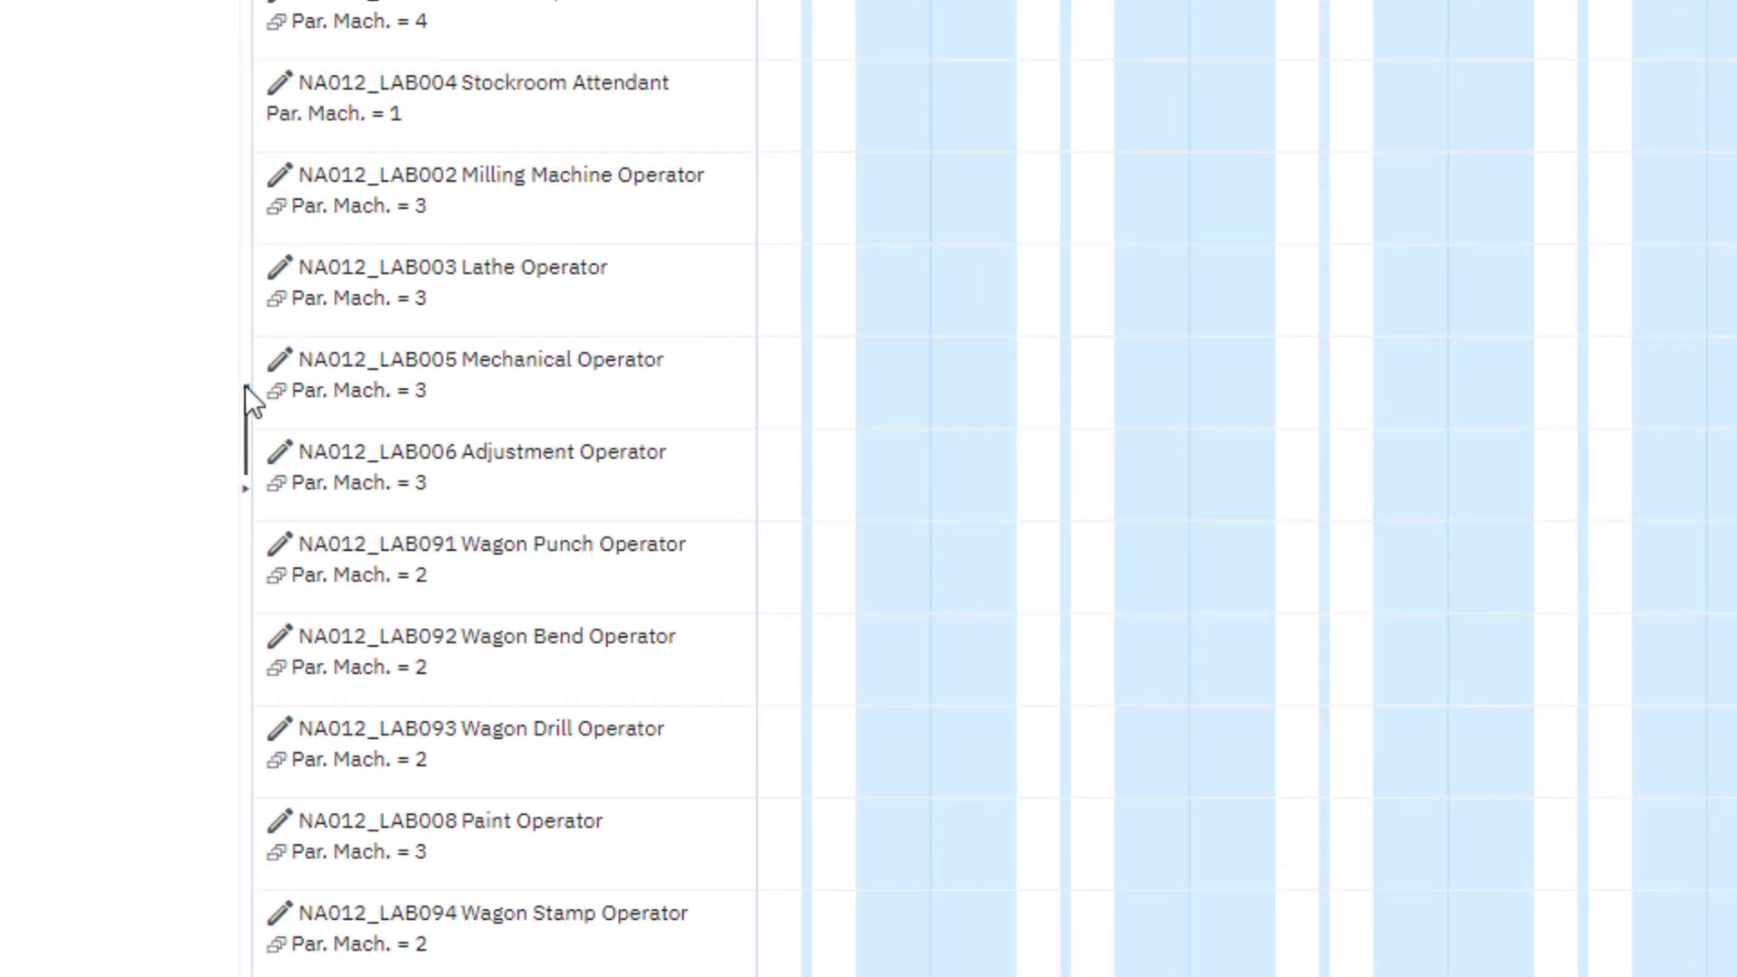
click(246, 385)
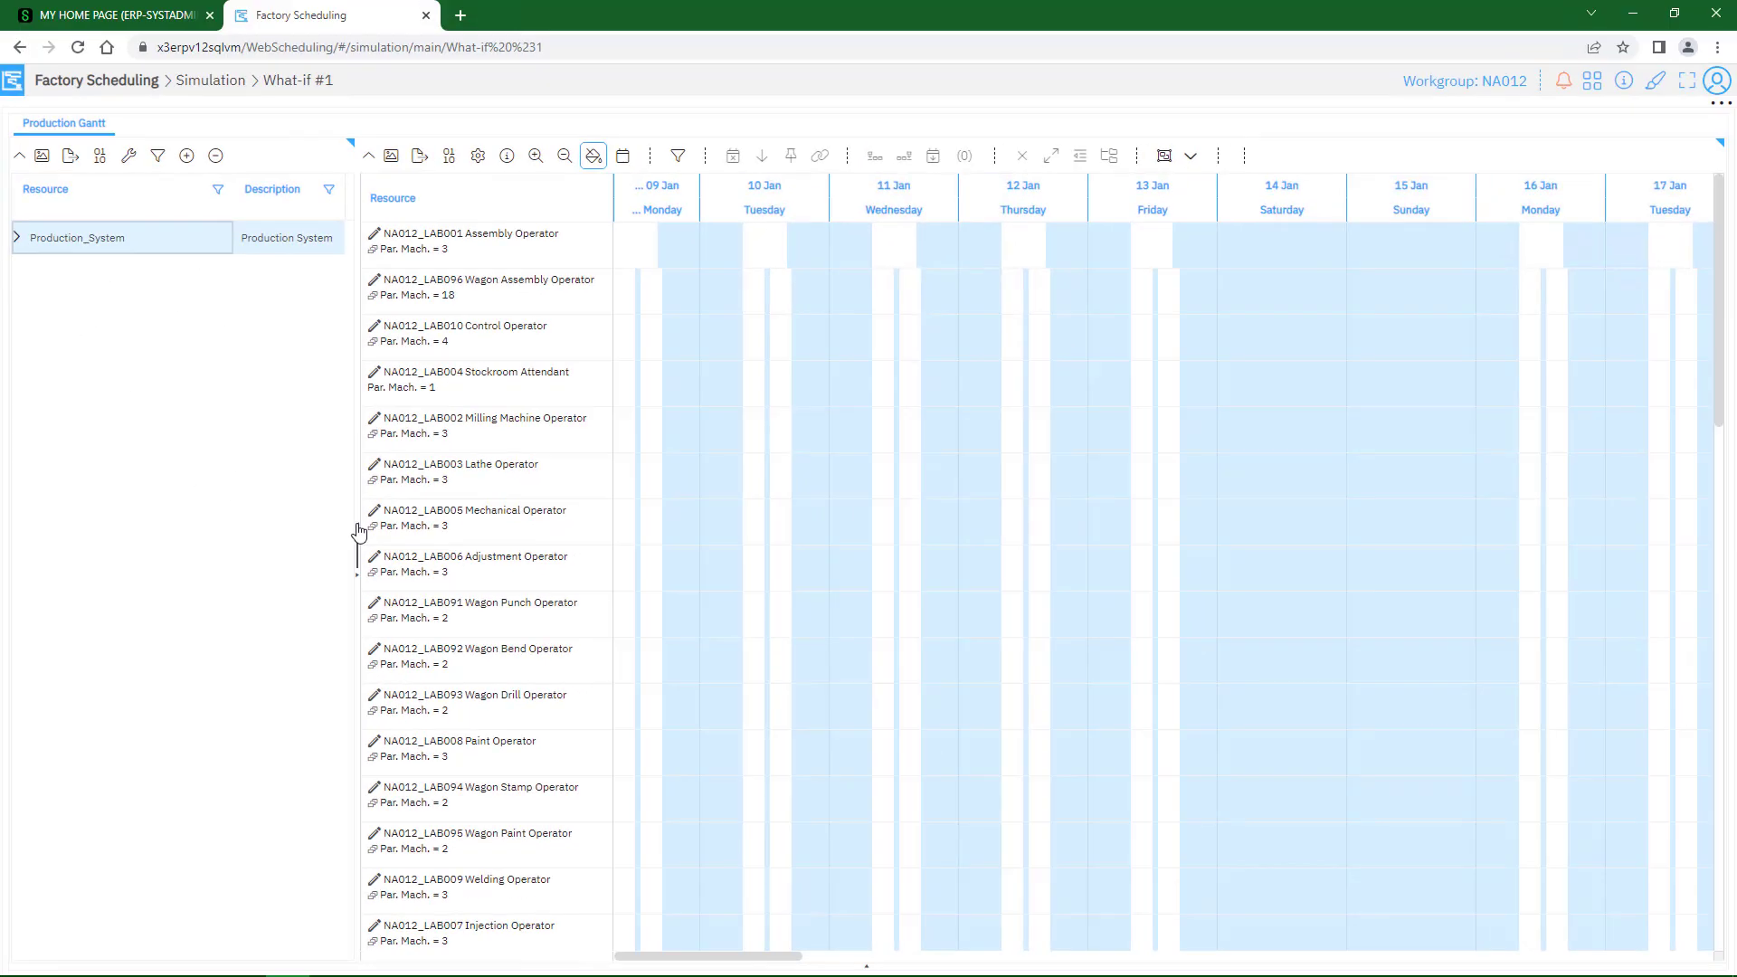
click(359, 532)
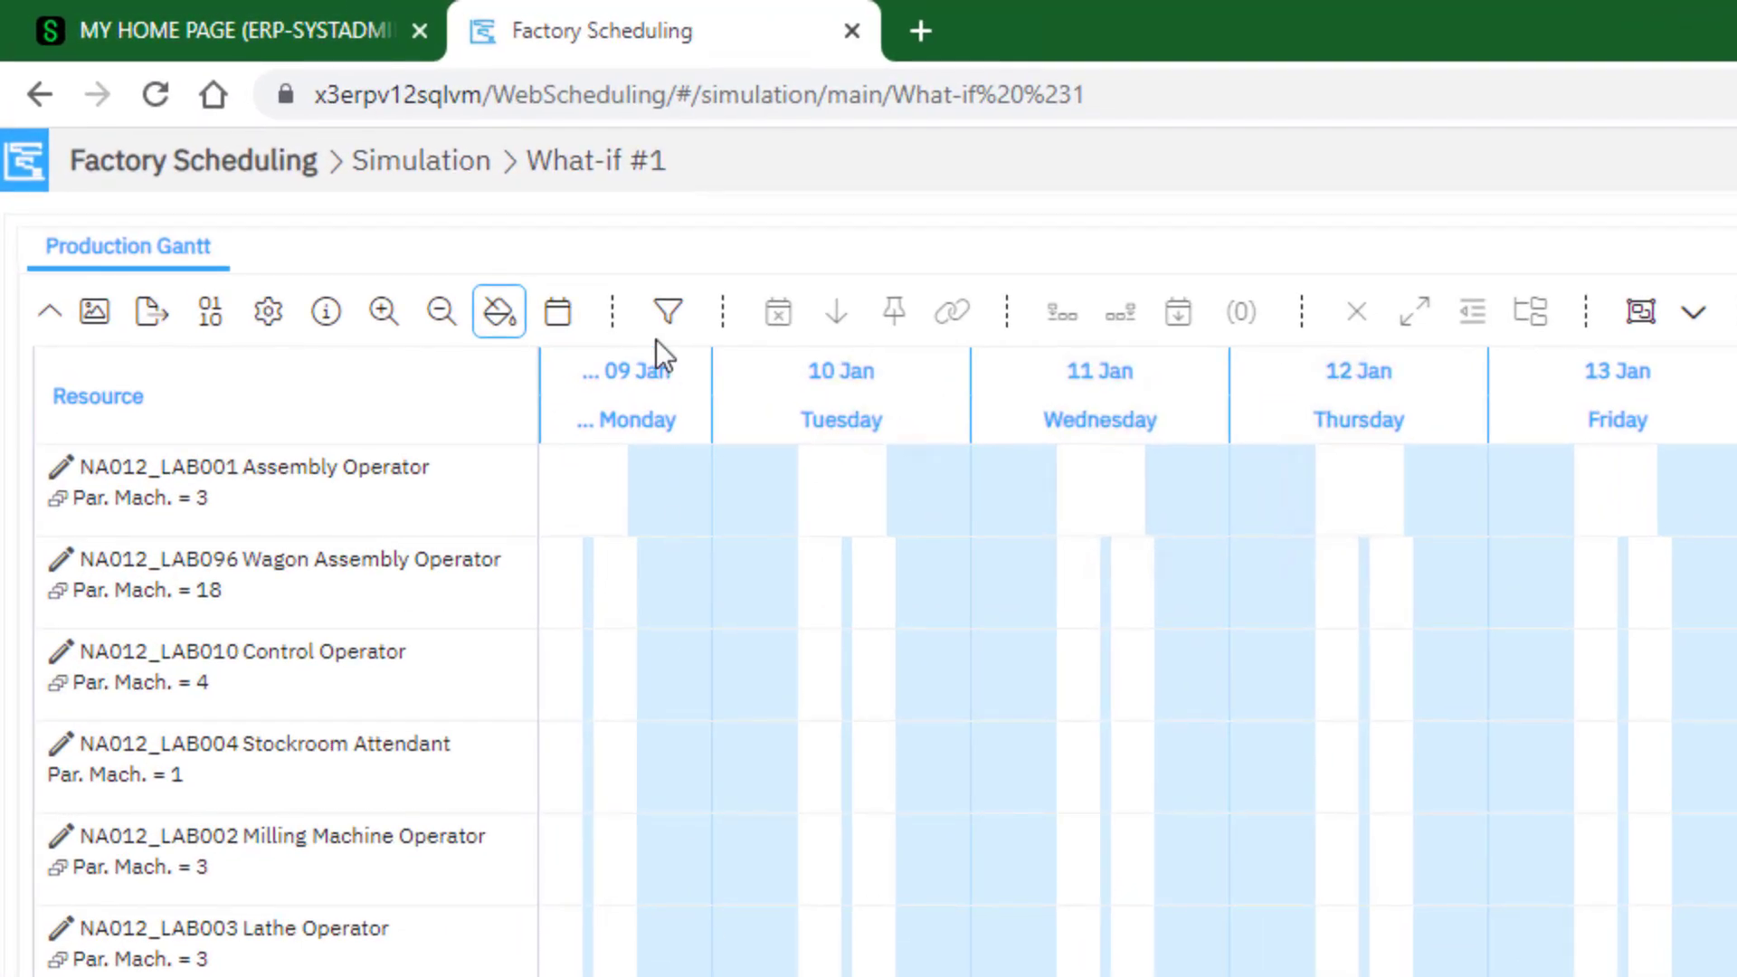
Limit the Production Gantt to the US Stool WCs resource scenario
click(657, 340)
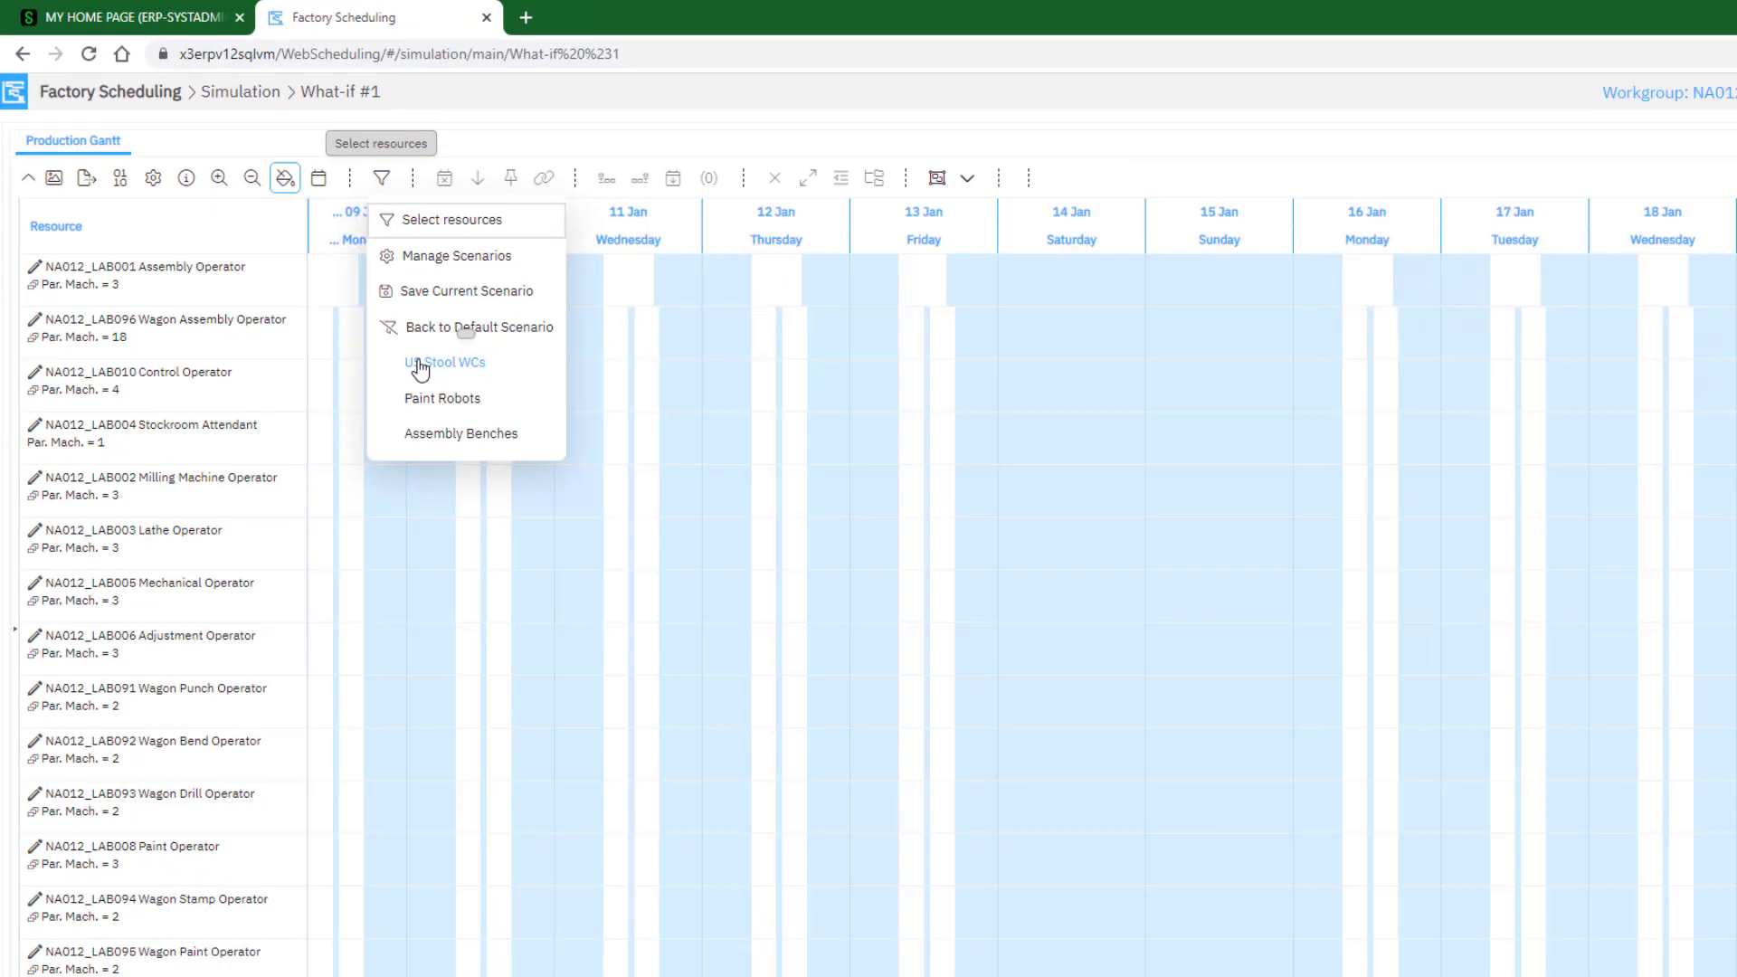
click(738, 641)
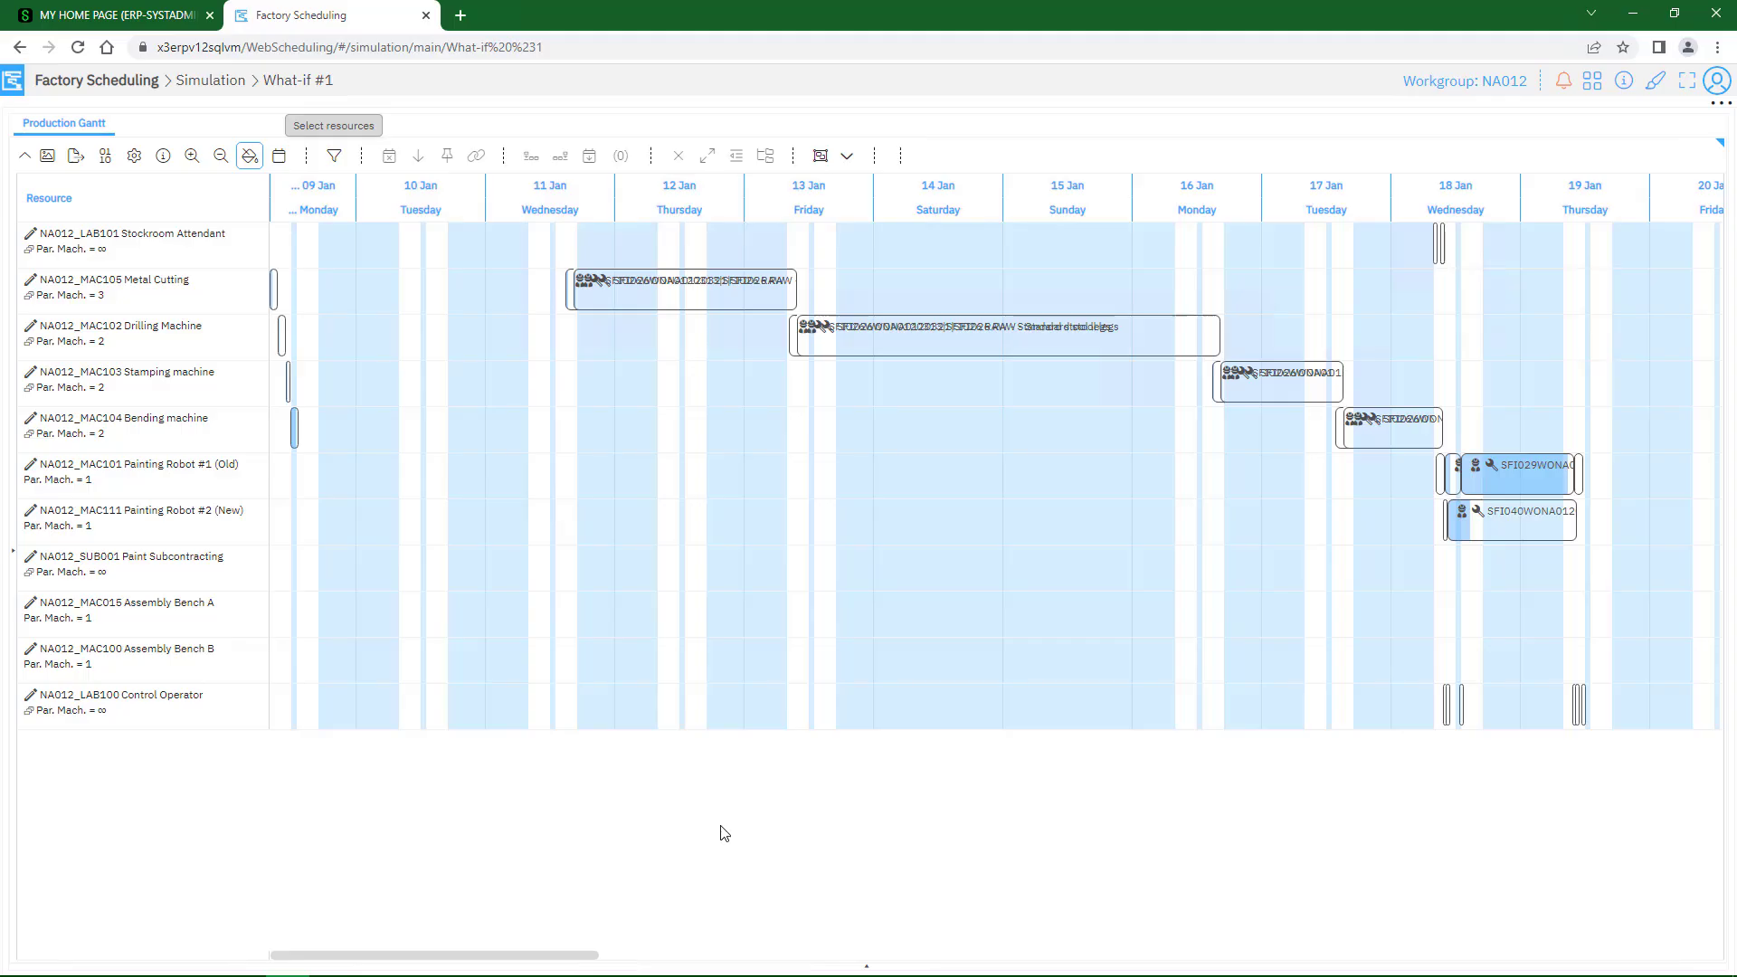
Examine the stool work centres' parallel machine settings and their scheduled activities in the Production Gantt
click(117, 431)
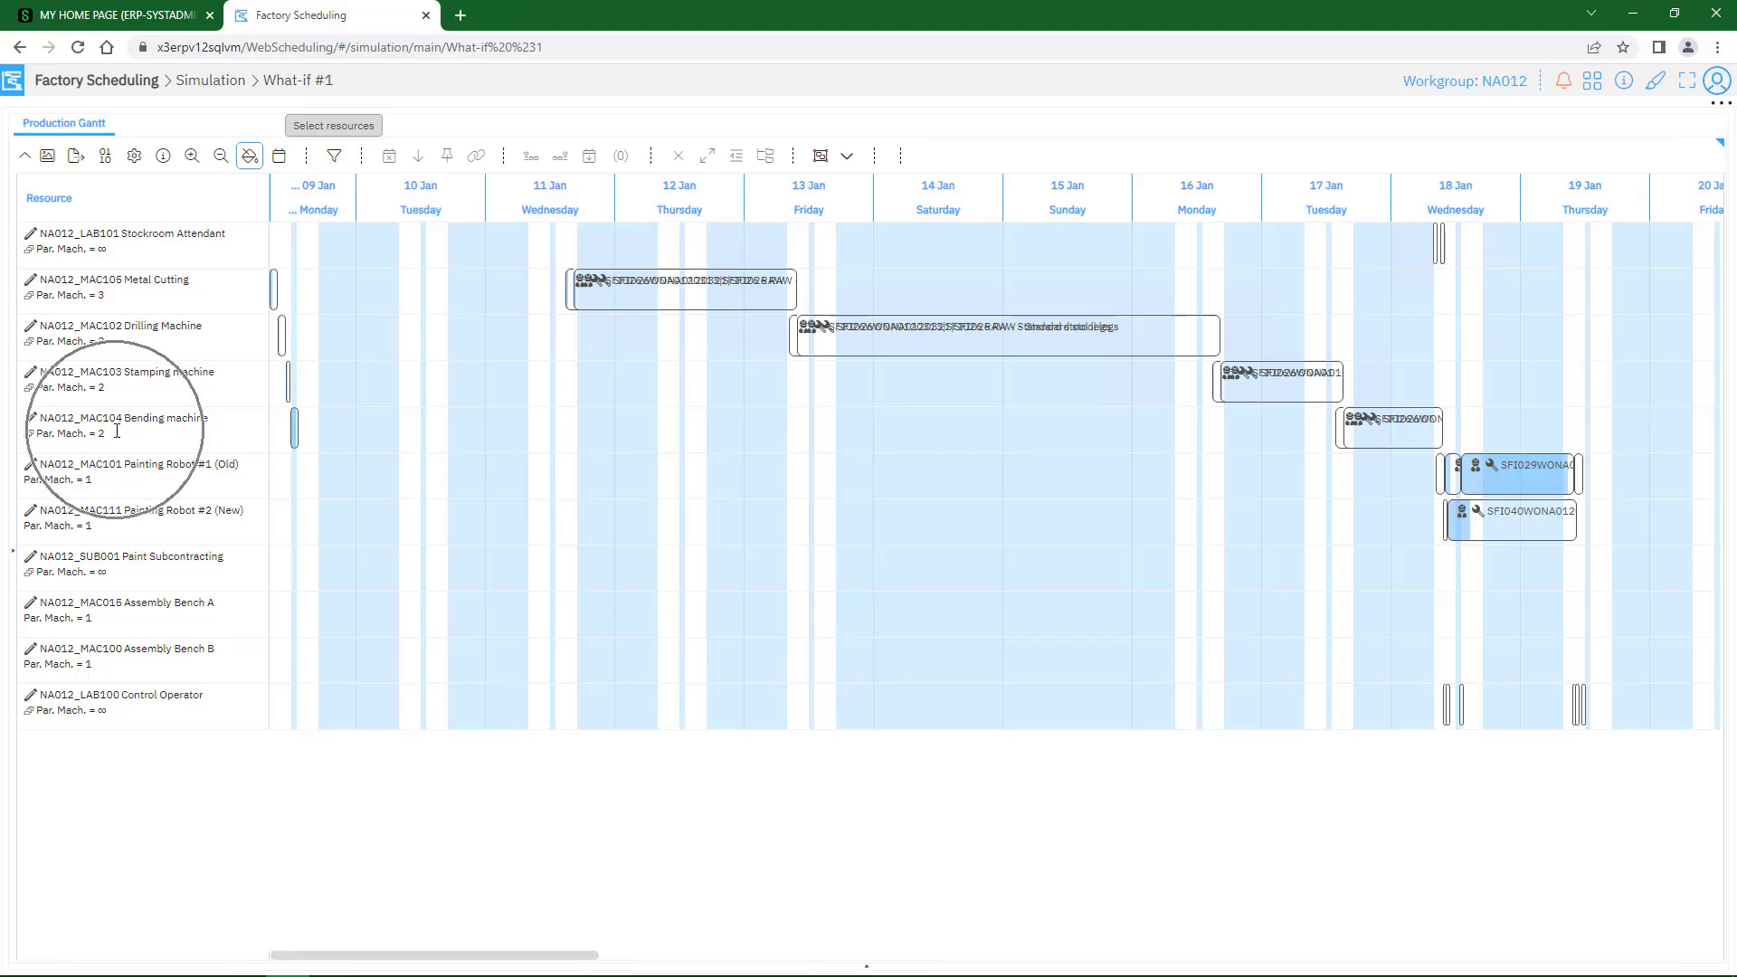
click(931, 351)
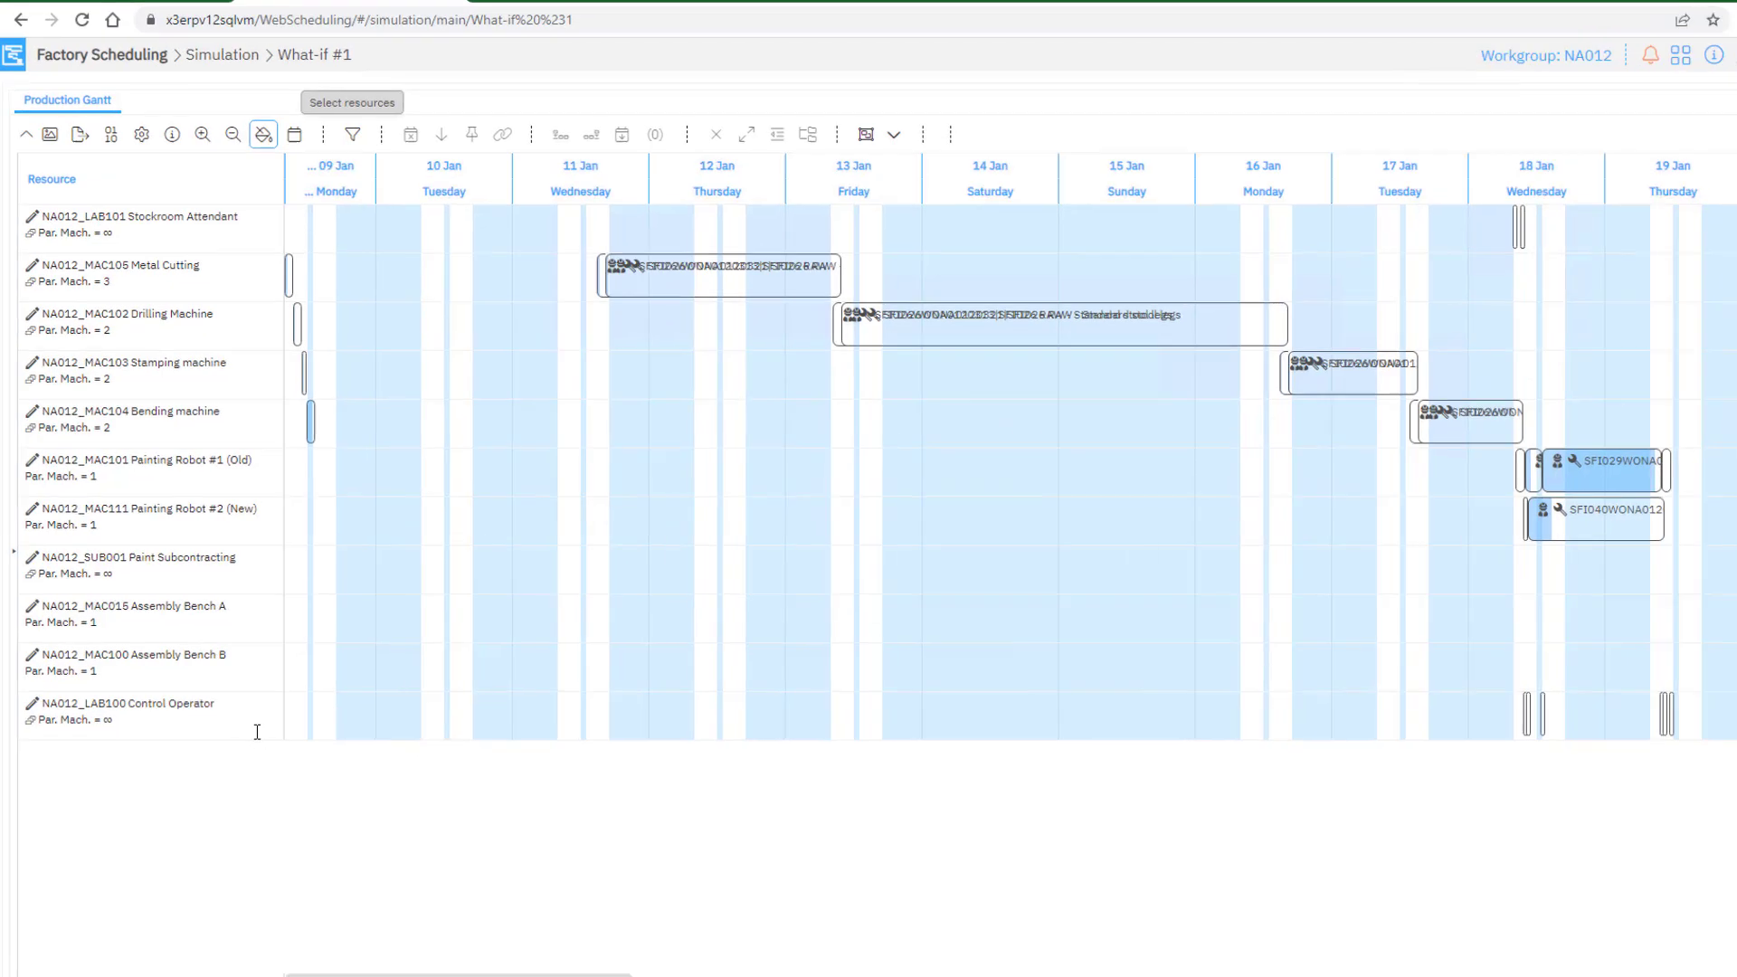
key(ctrl)
key(ctrl)
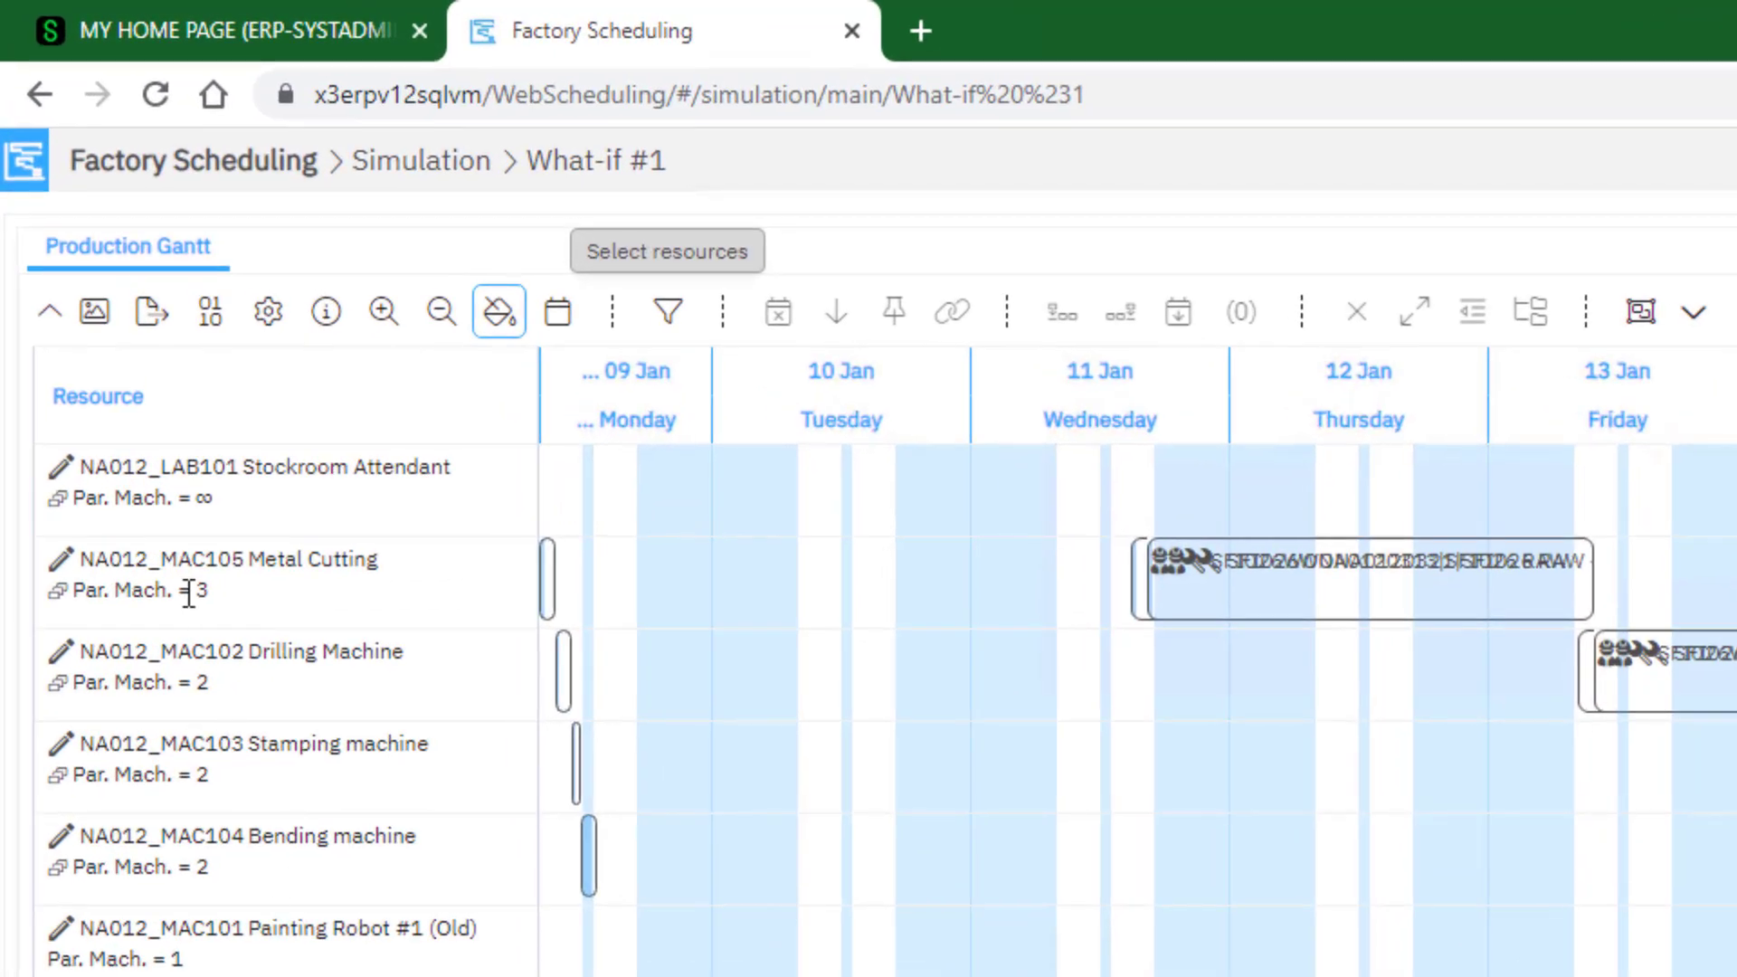
key(ctrl)
click(215, 498)
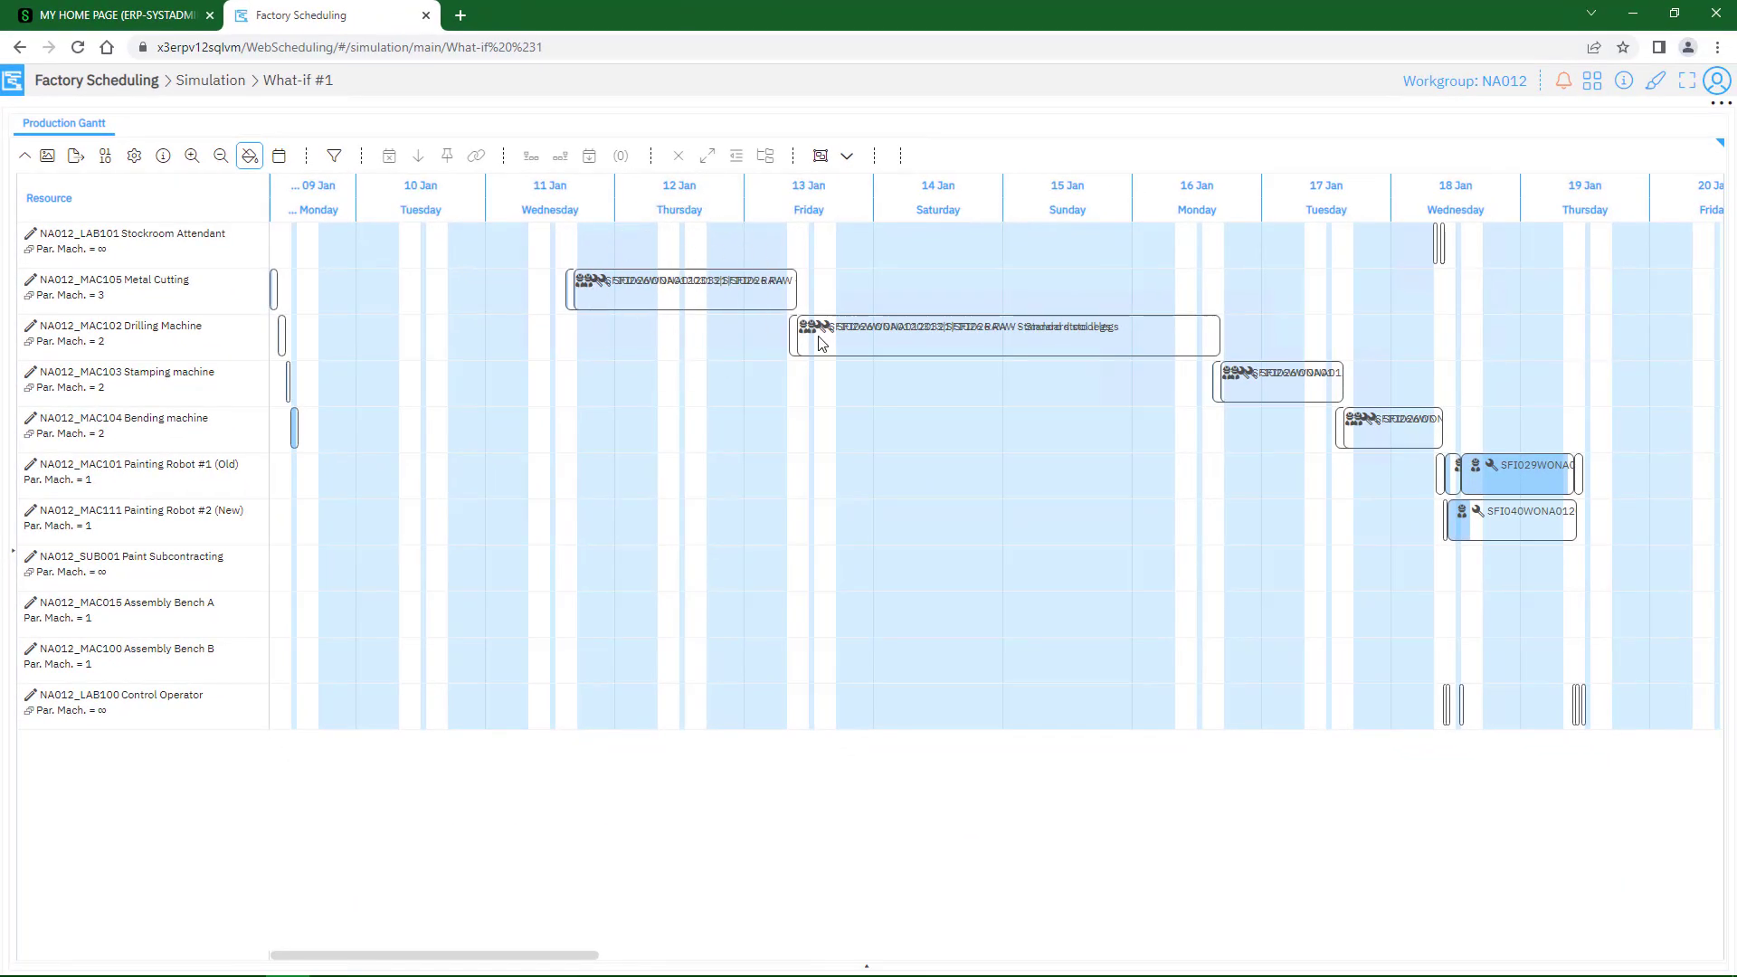
key(ctrl)
key(ctrl)
click(1191, 349)
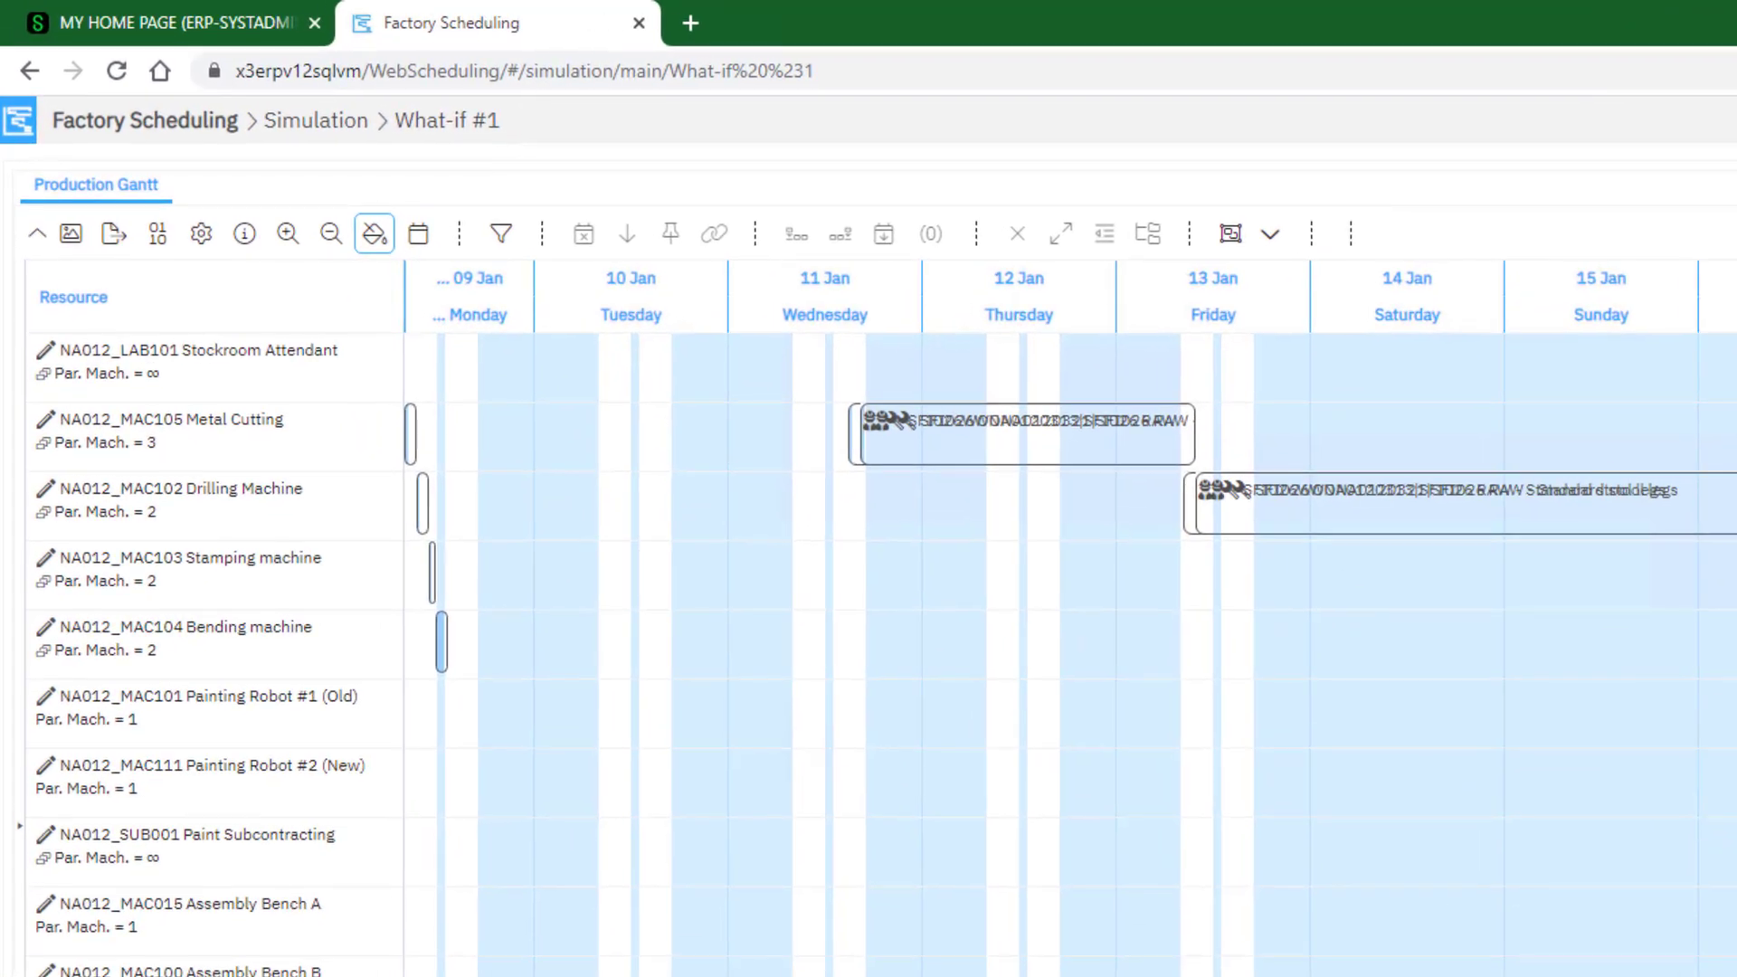
click(1022, 291)
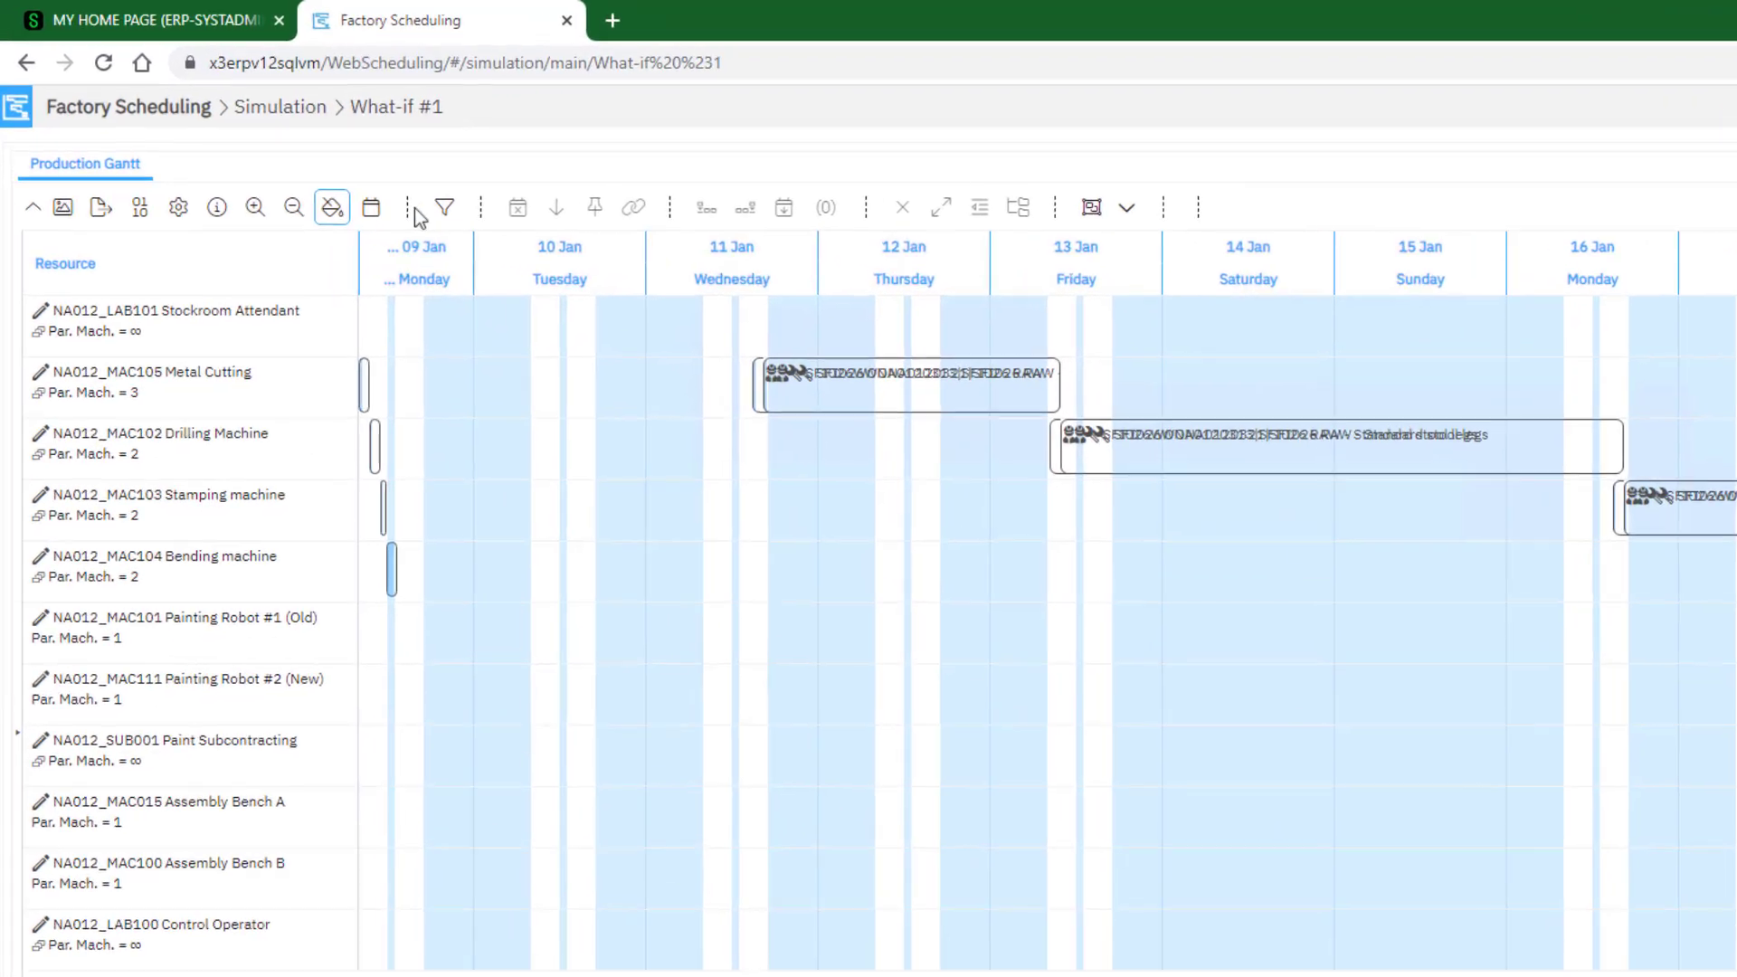
Review the Gantt's start and end date settings, cancel them, and try zooming the timeline in and out
click(371, 207)
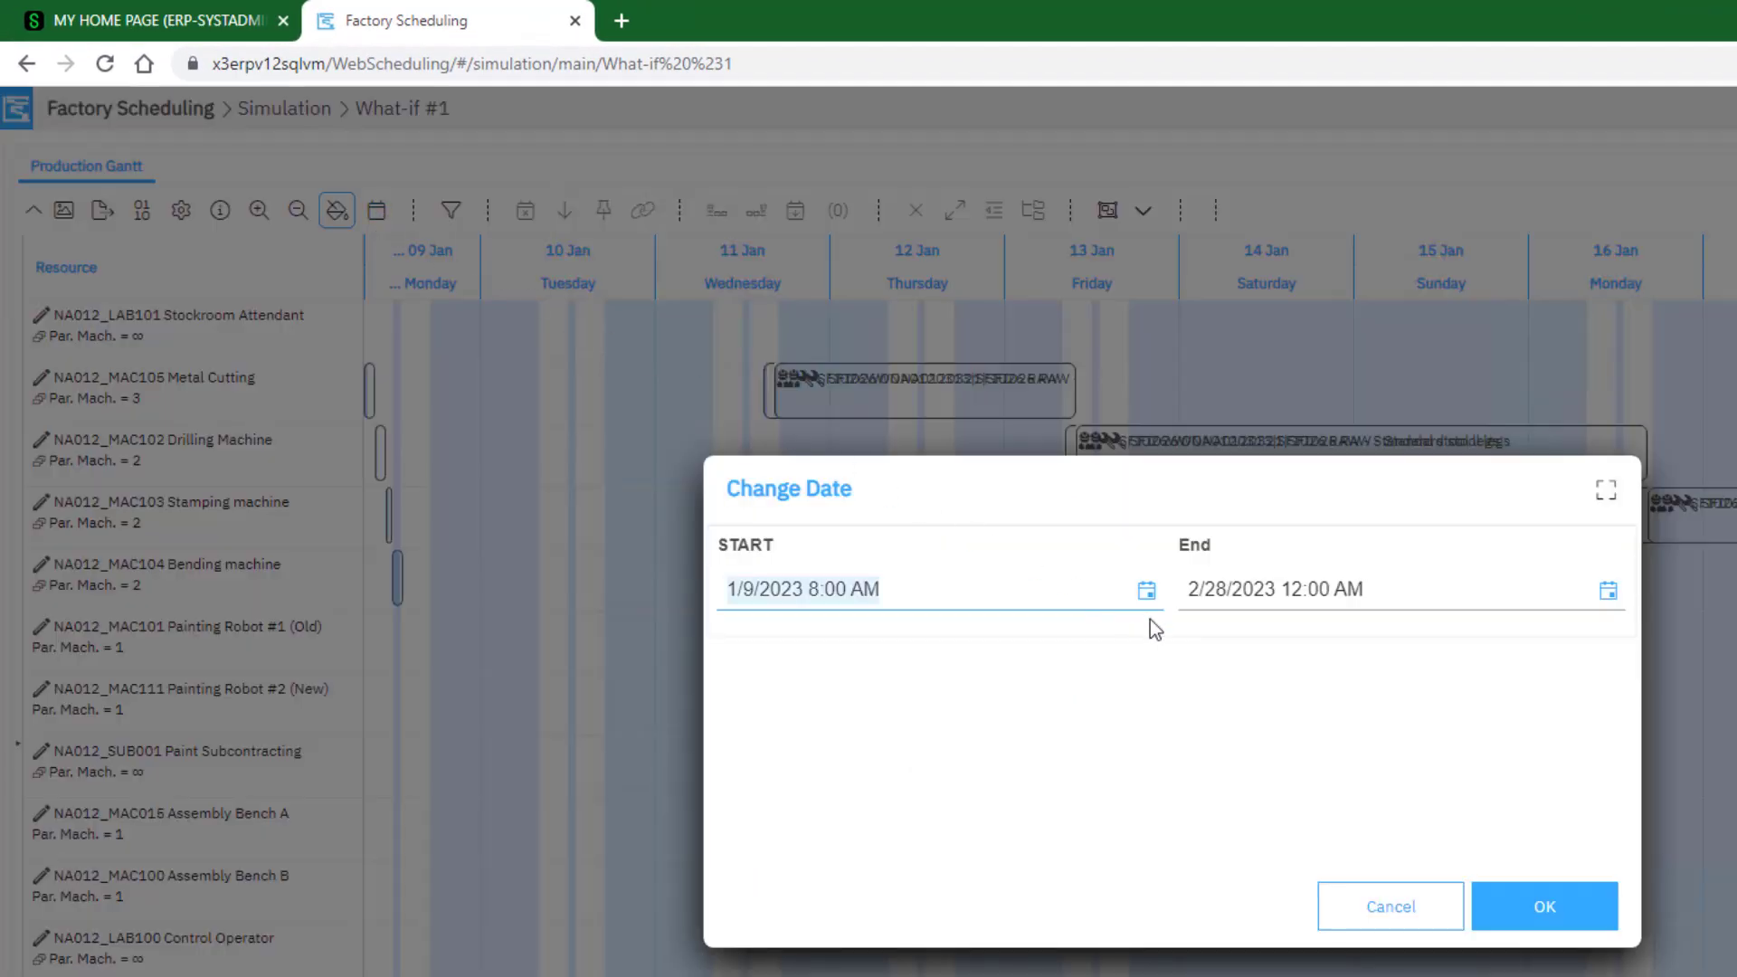
click(1607, 601)
click(1385, 912)
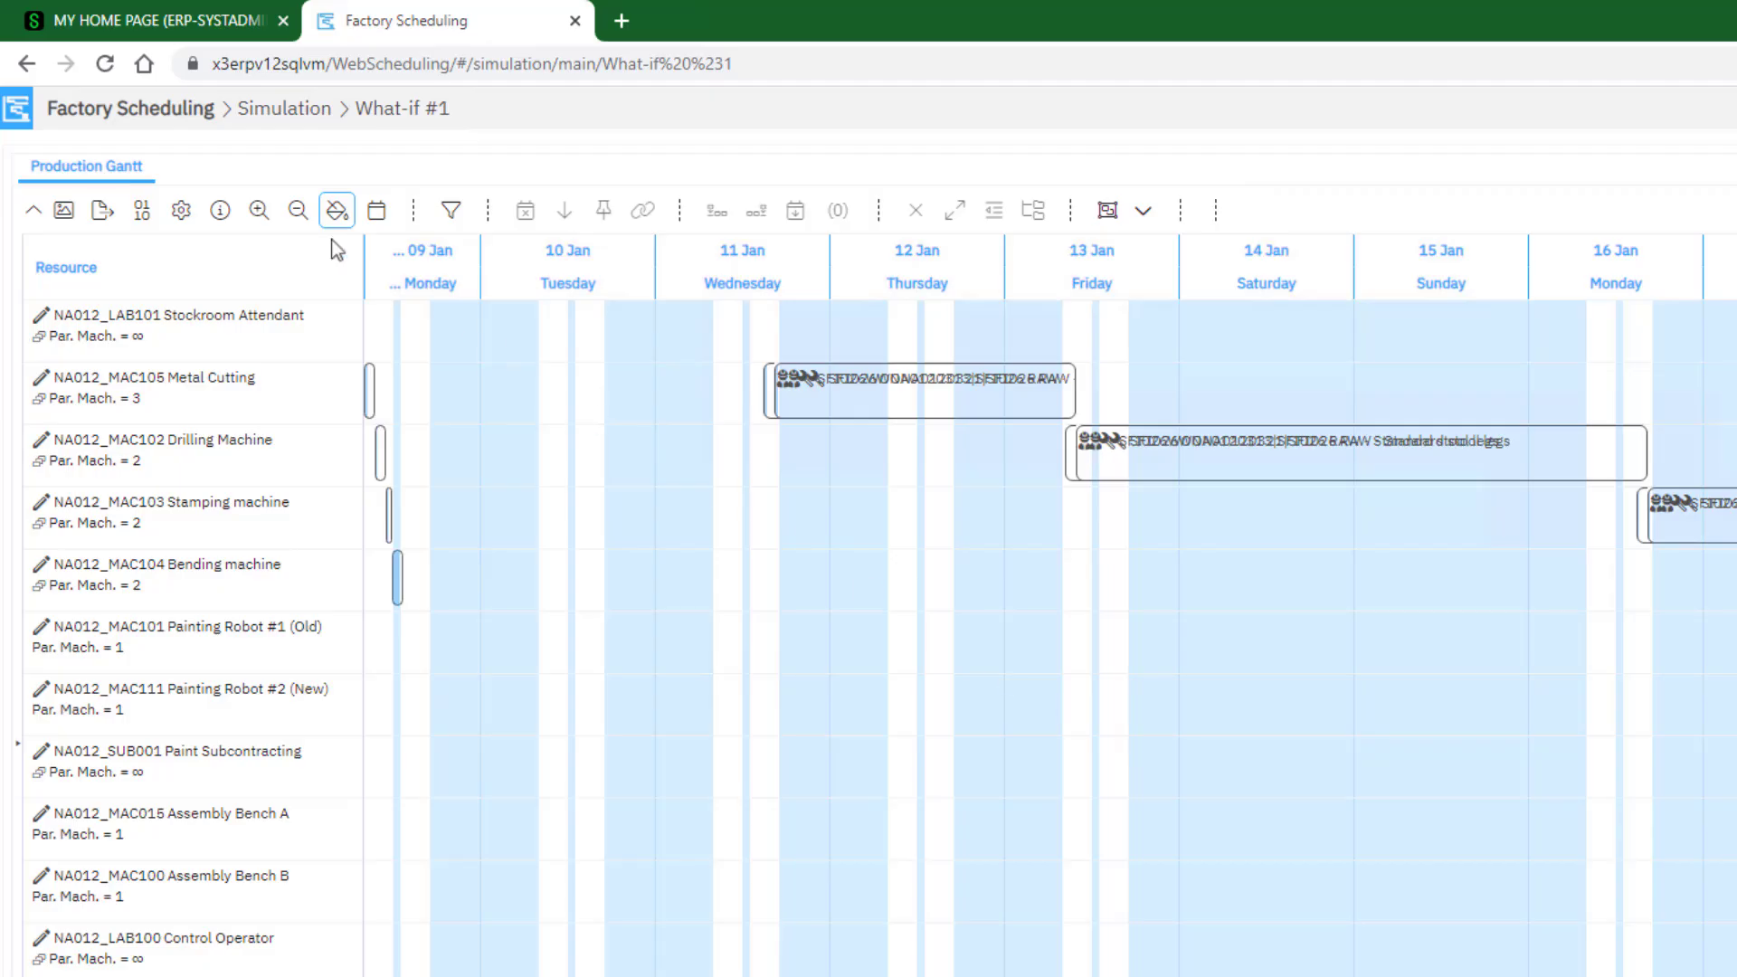
click(259, 210)
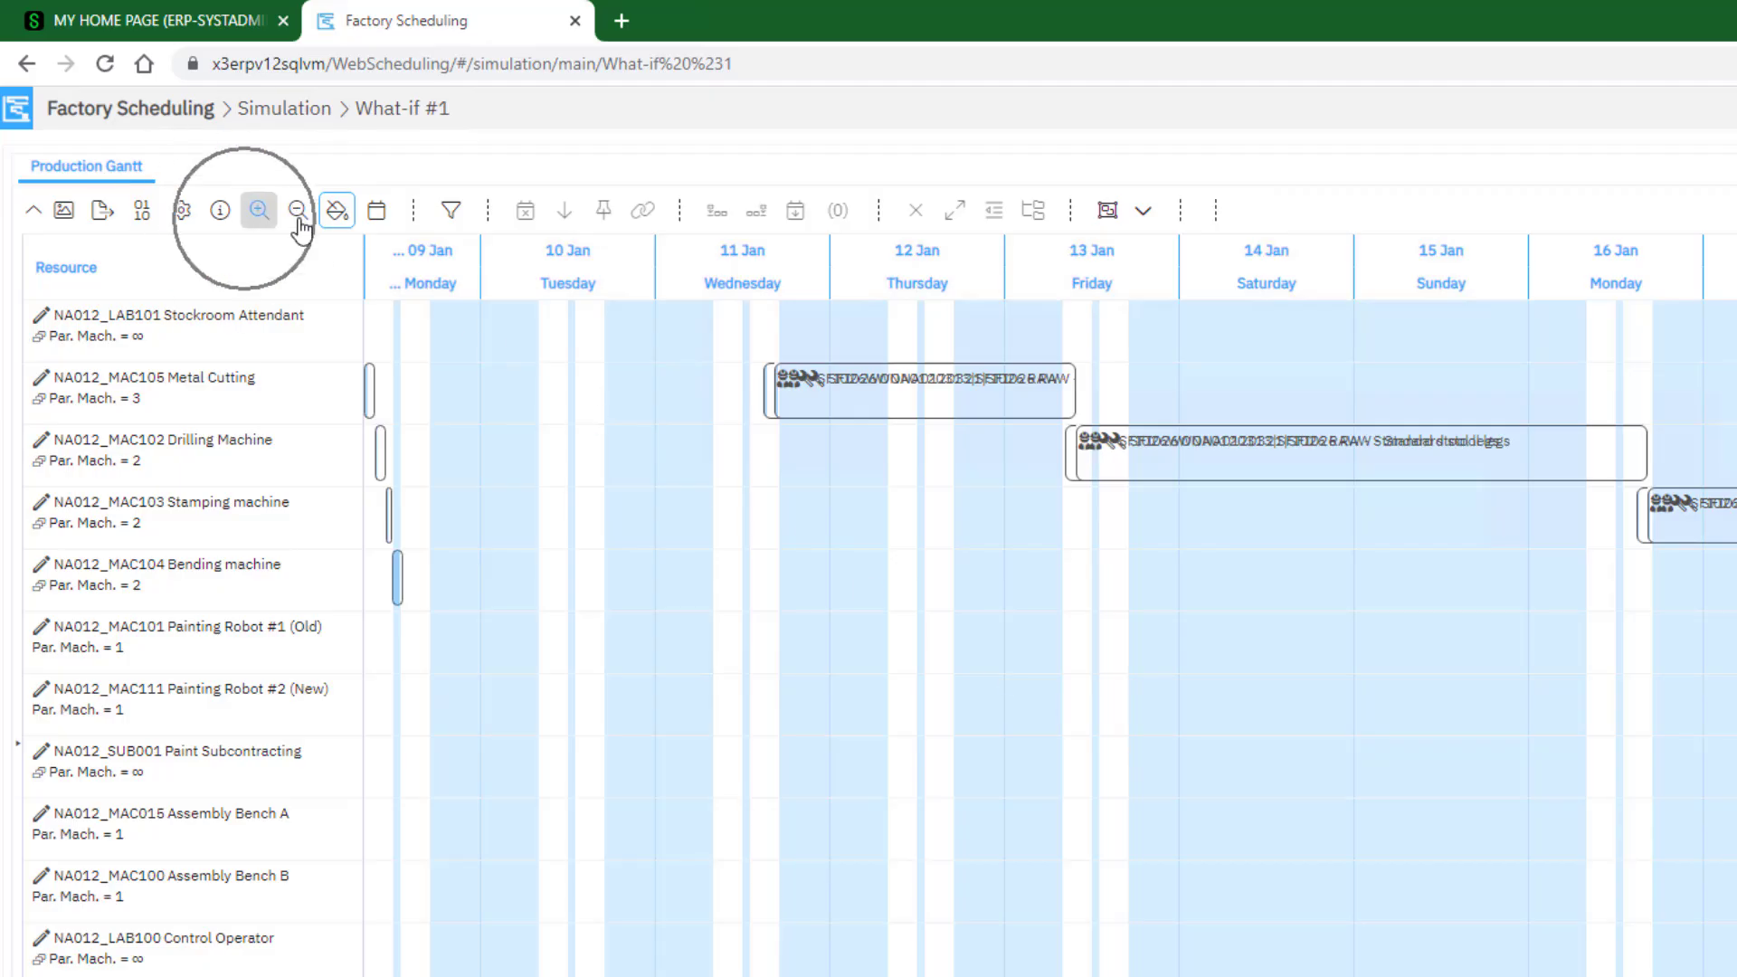
click(300, 225)
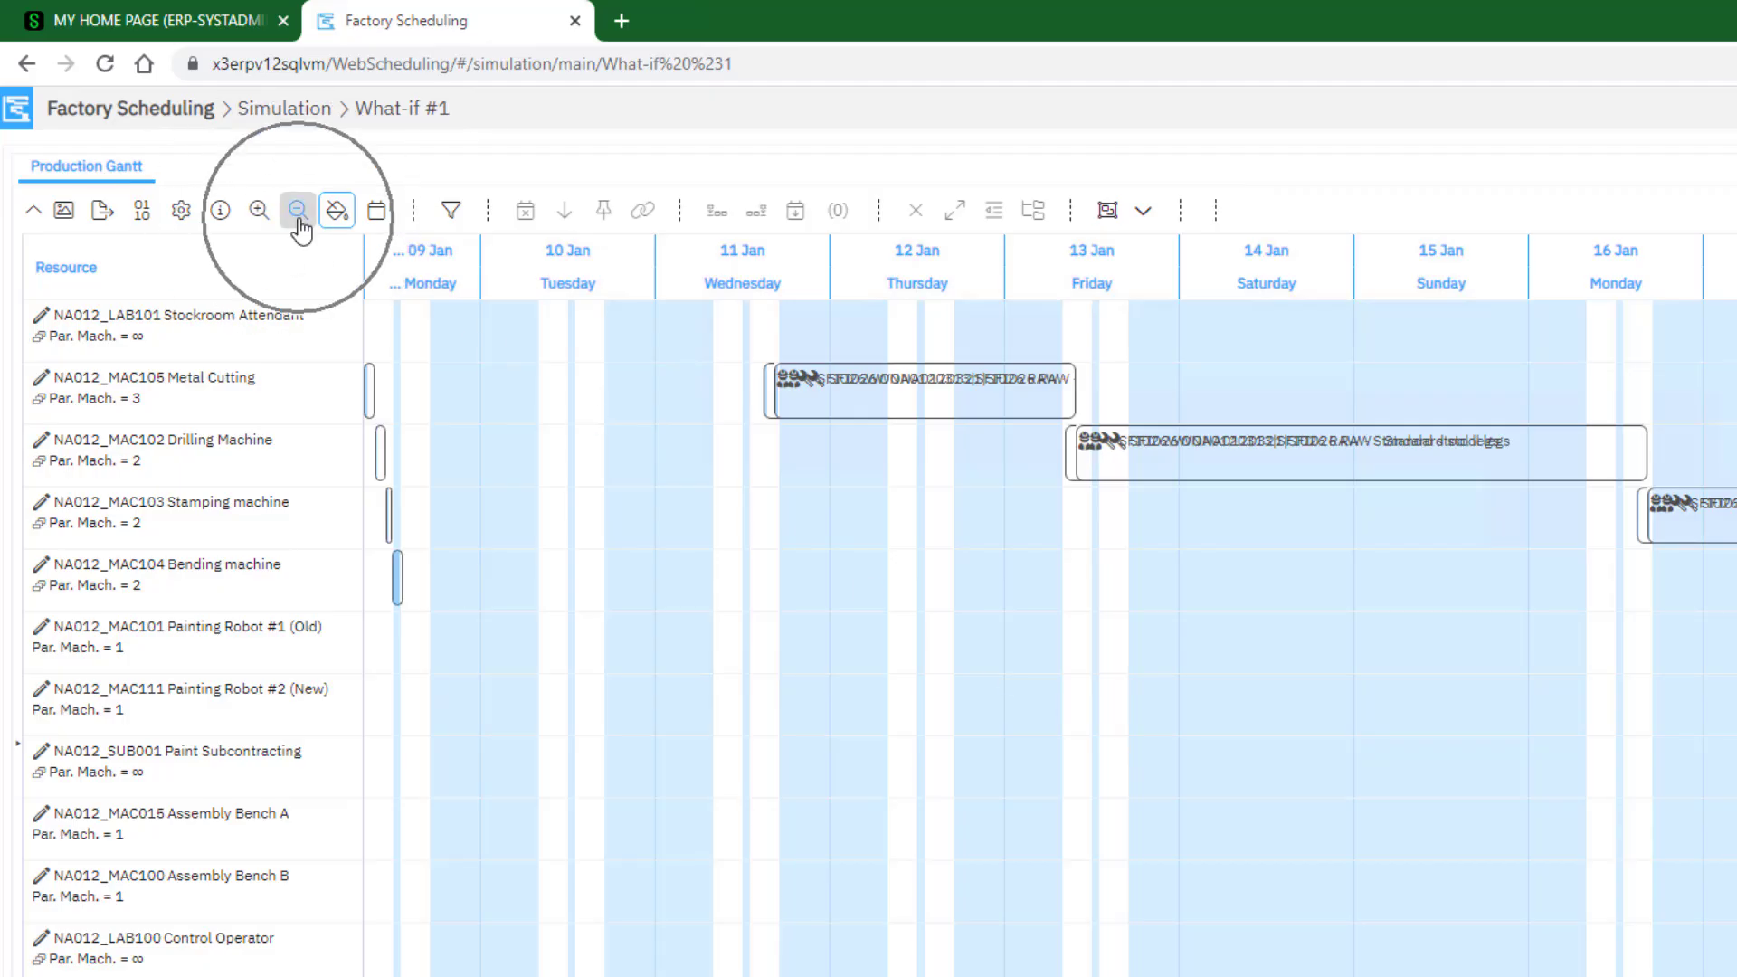
Colour the Production Gantt's activities with the AdvanceDelay display scenario
key(ctrl)
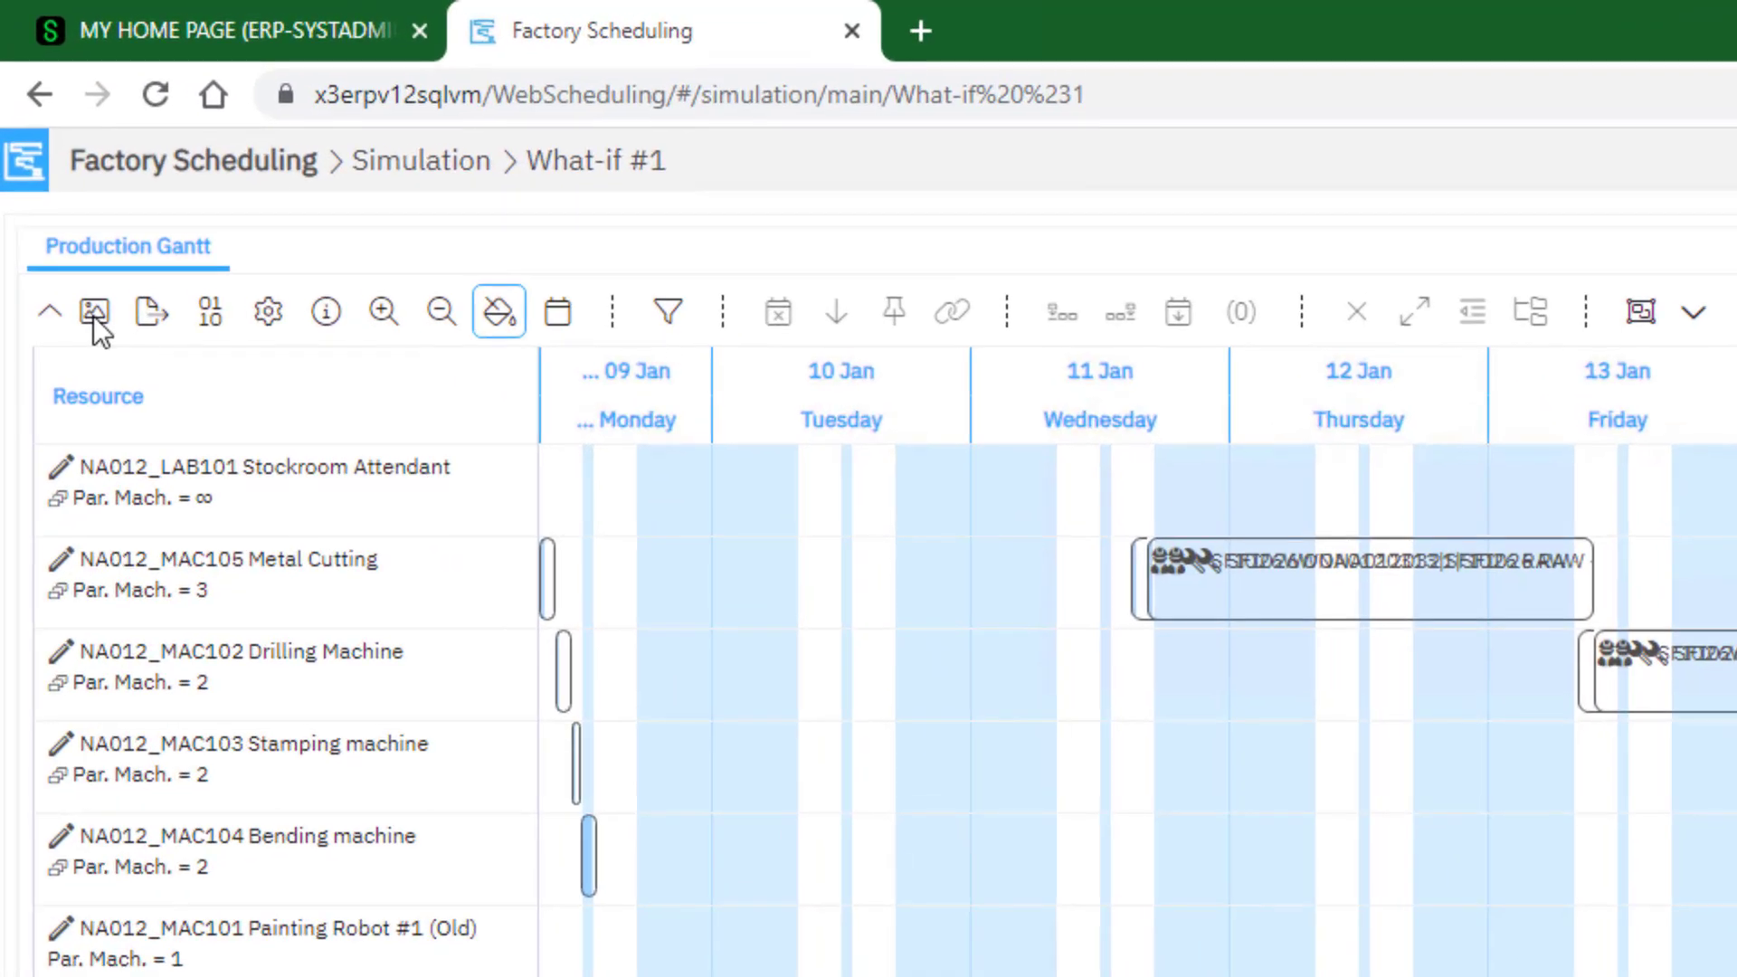
click(47, 158)
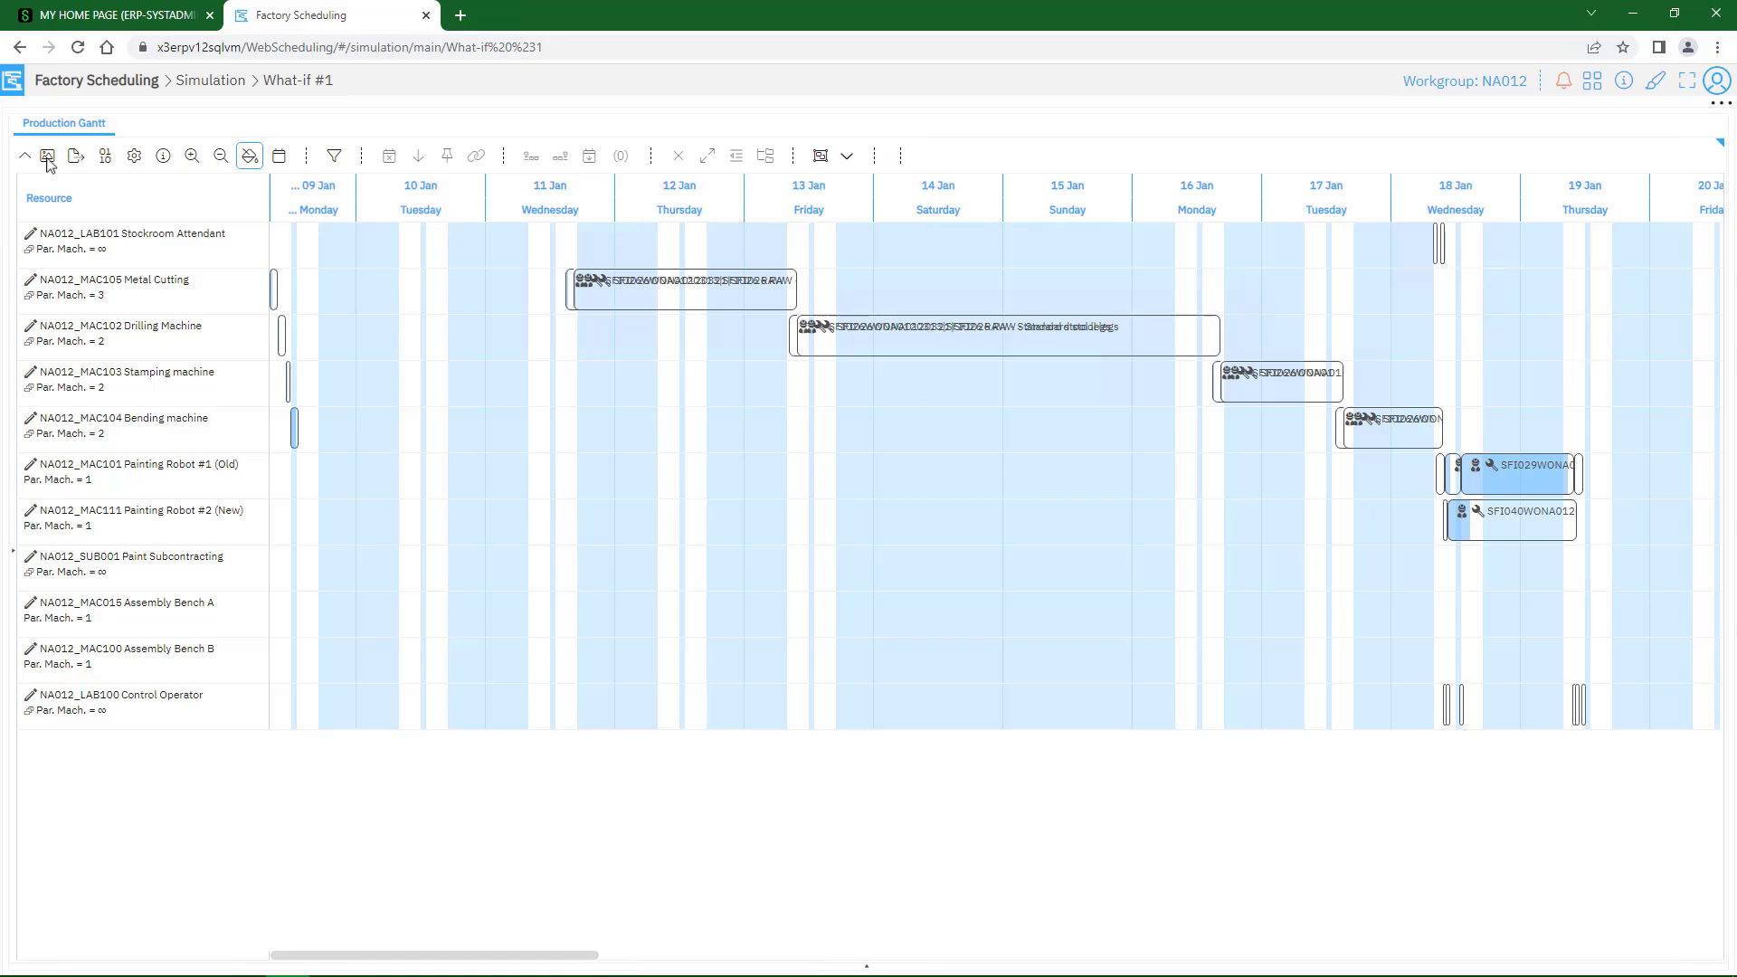
click(48, 158)
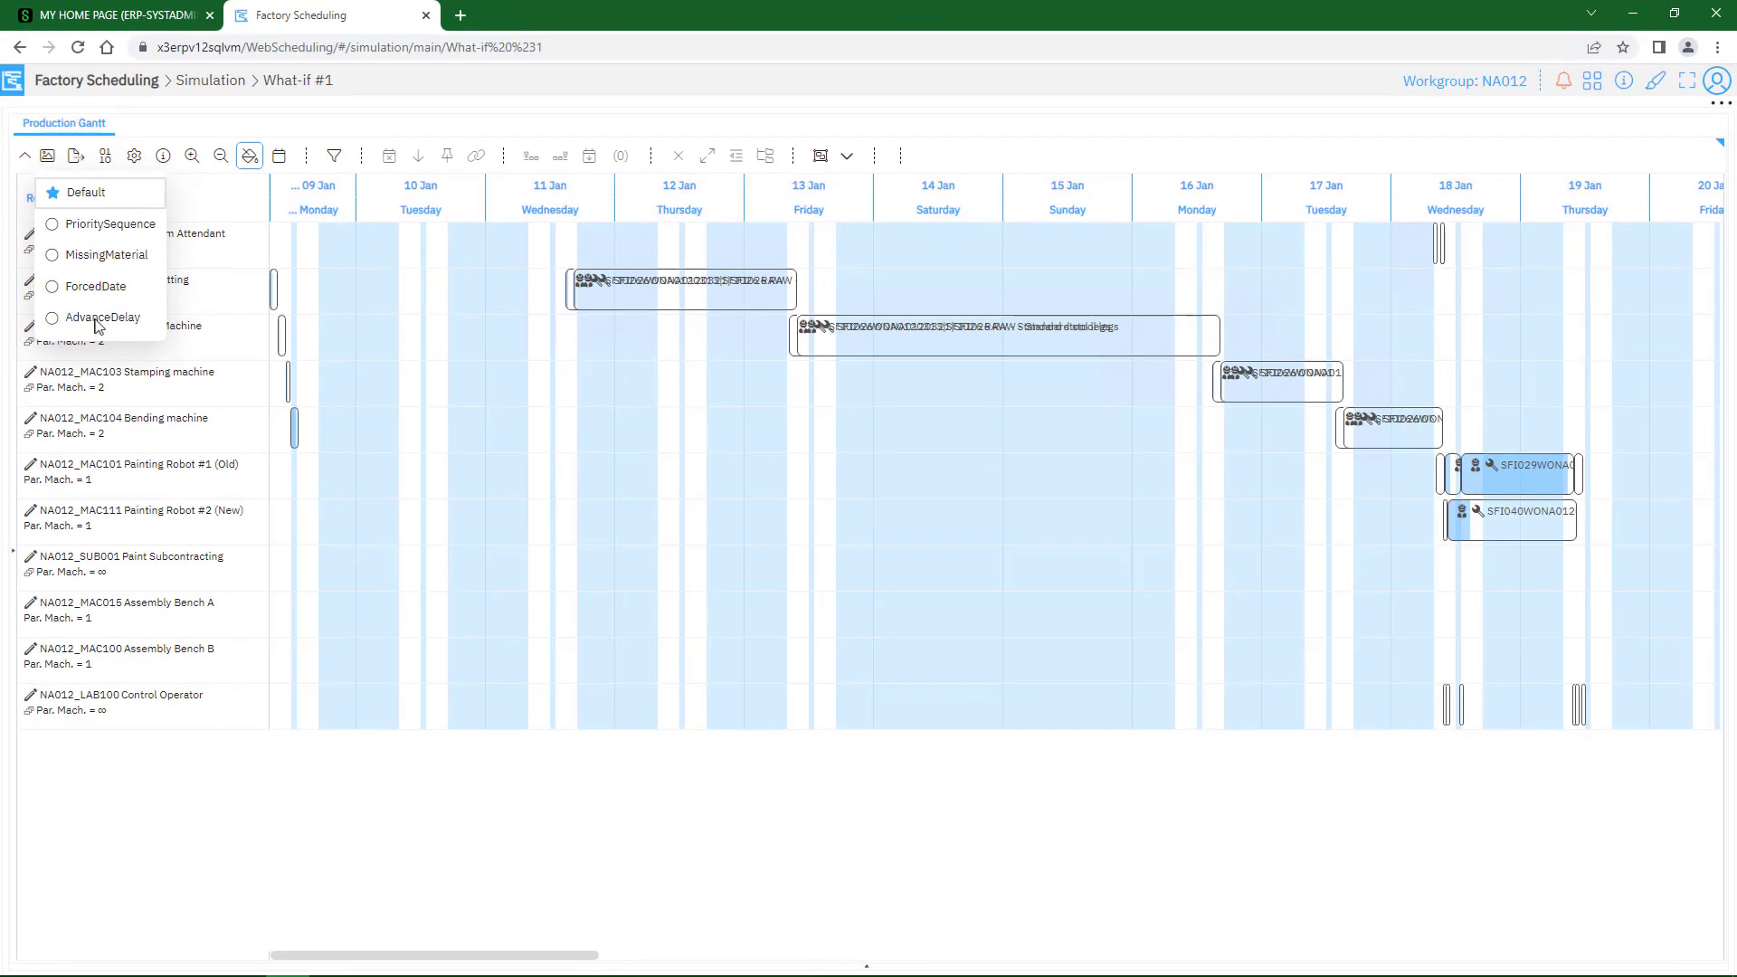
click(94, 323)
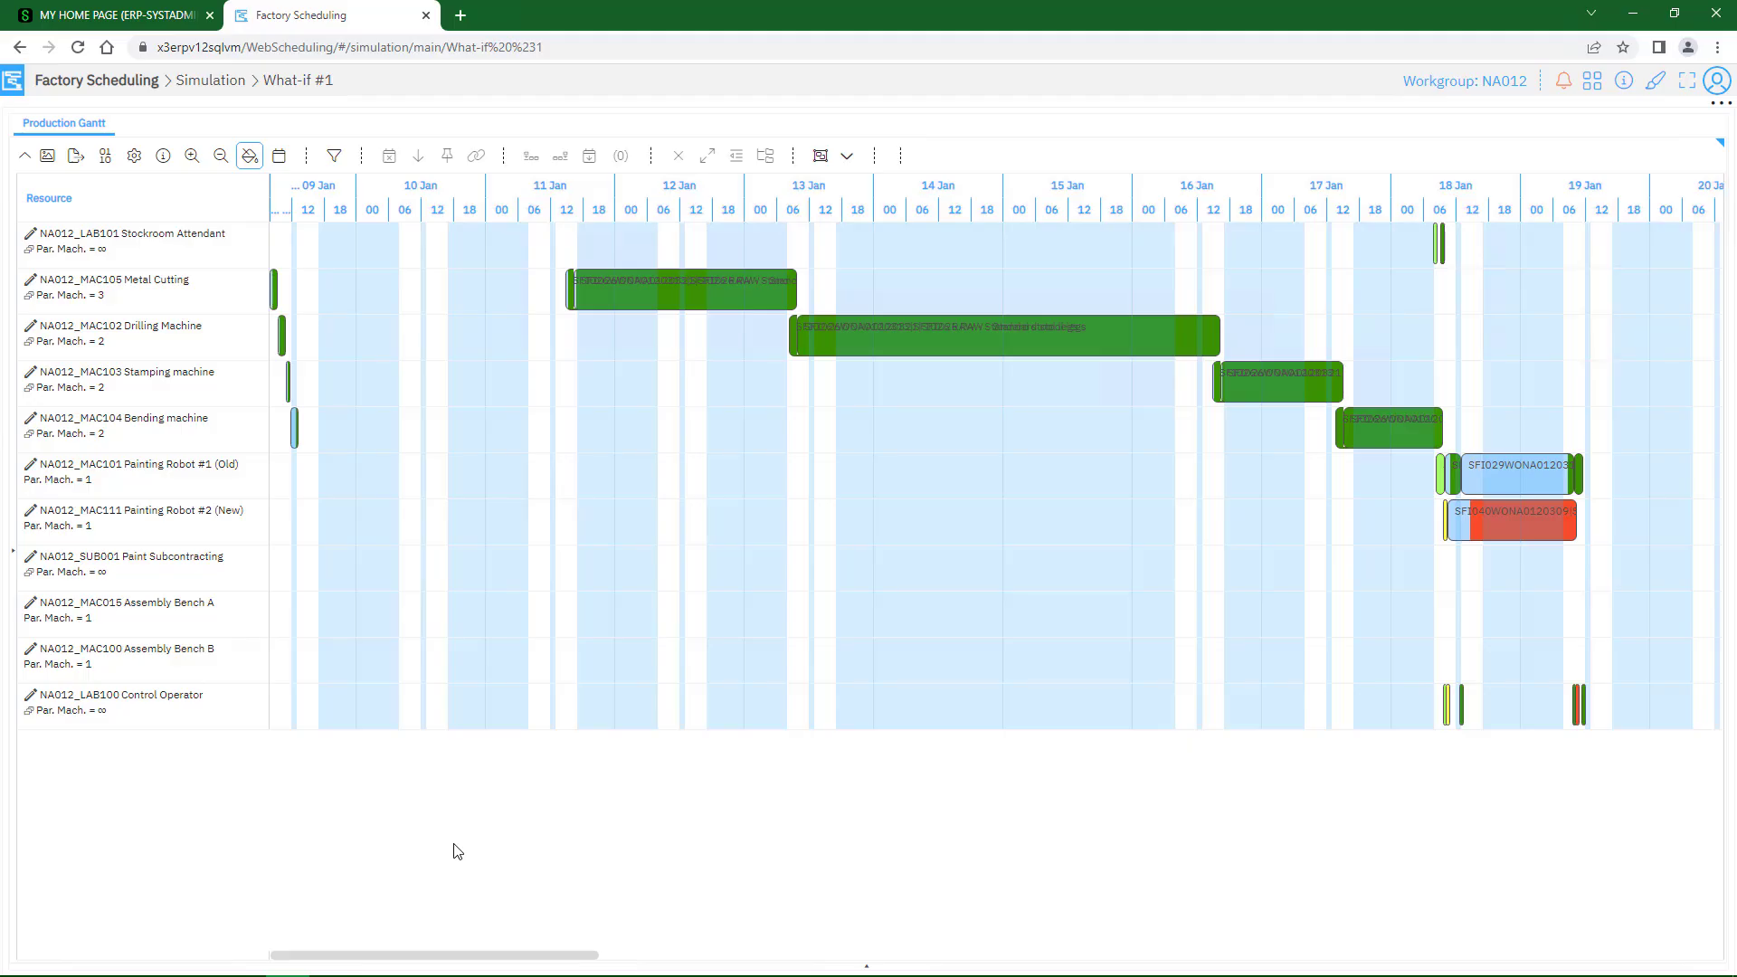
Examine the advance and delay colours of the activities on the painting robots, Control Operator and Stamping machine
click(1480, 532)
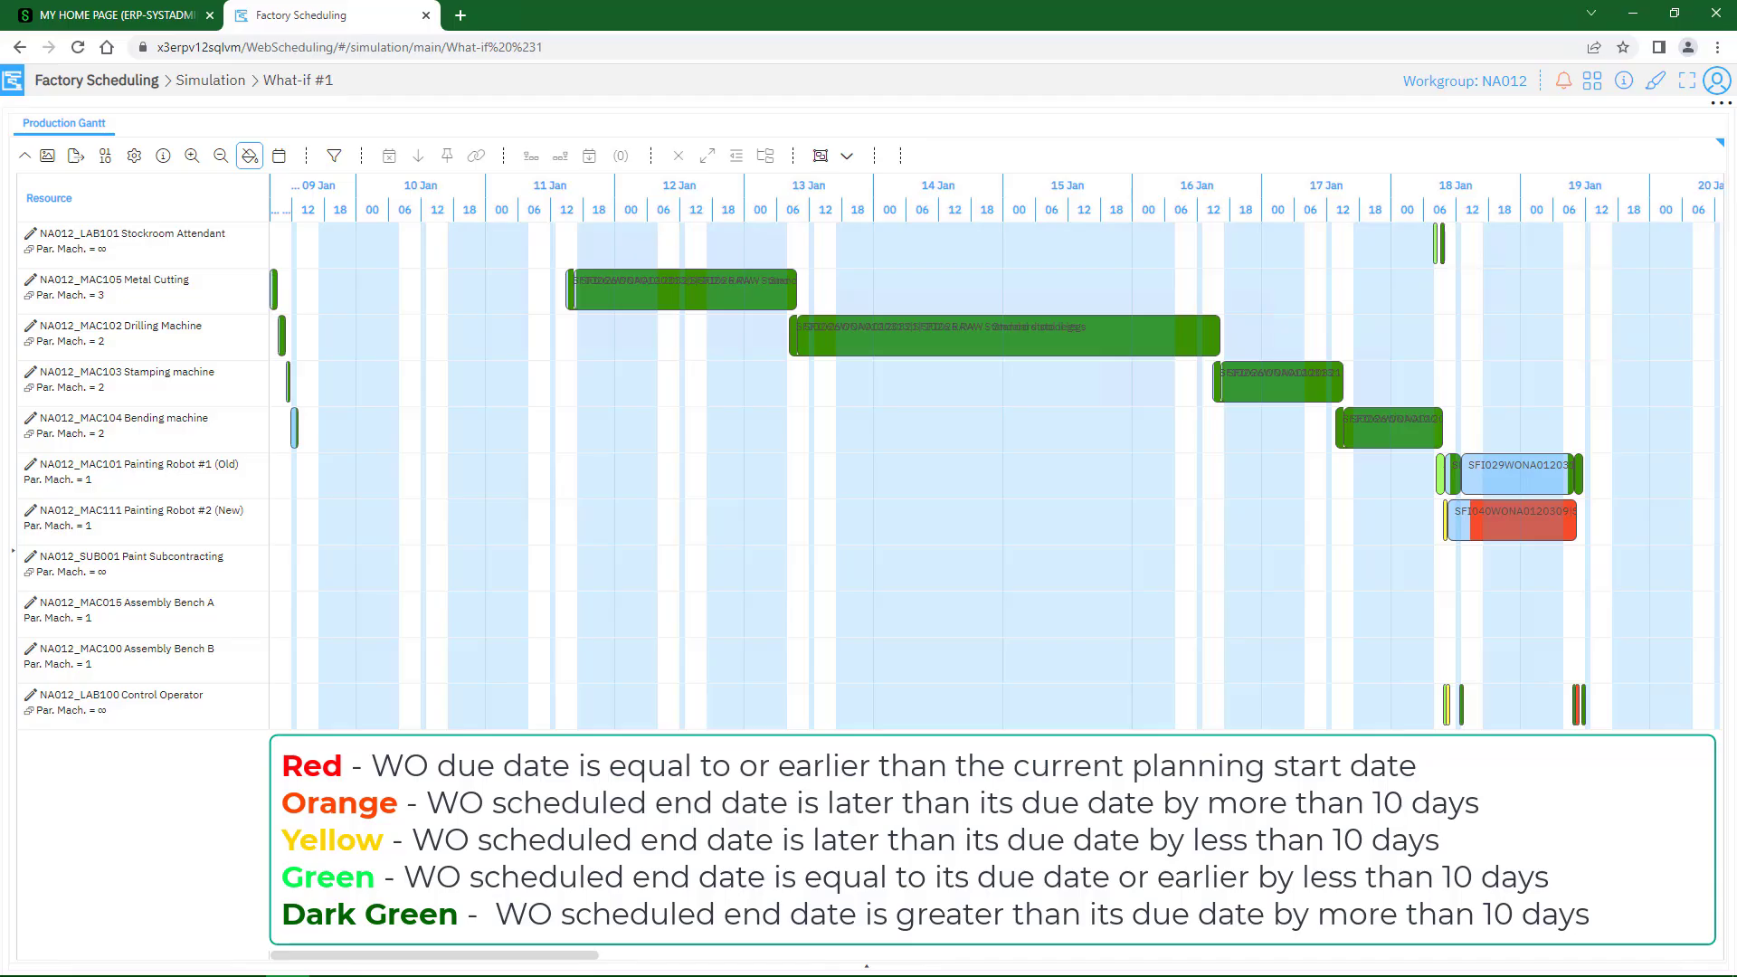
click(1450, 719)
key(ctrl)
mouse_move(1440, 486)
key(ctrl)
mouse_move(1265, 398)
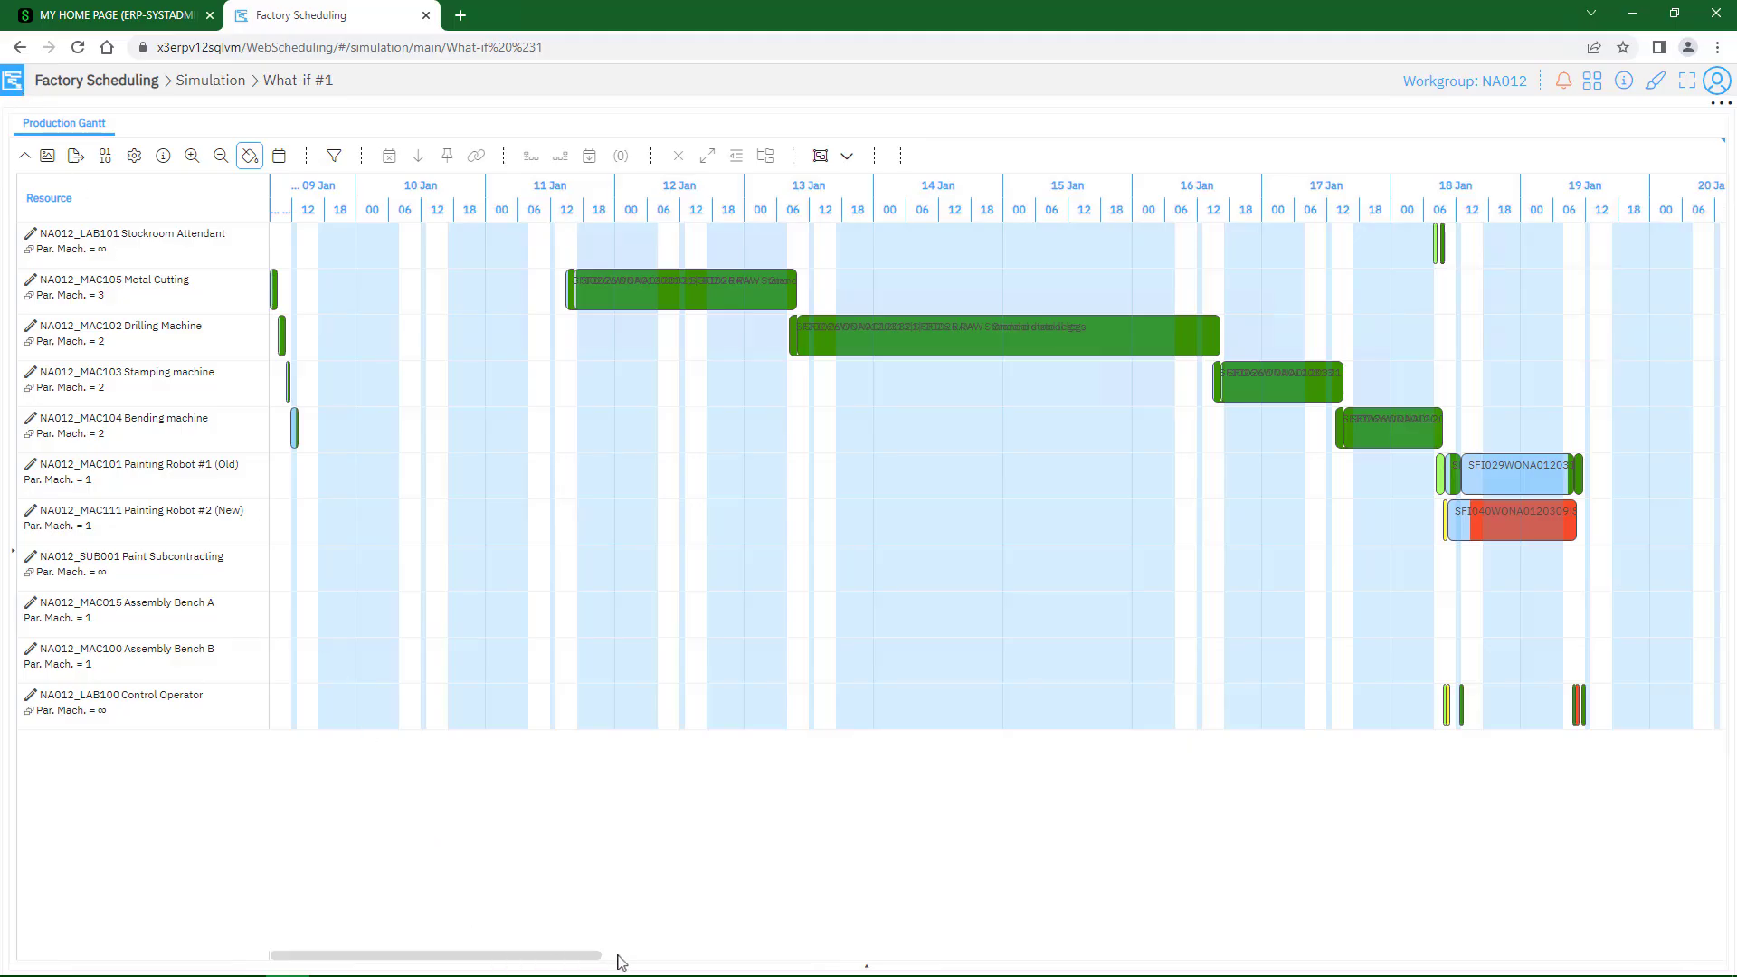
Inspect the painting robot activities around 18 and 19 January at hourly detail, and return to the six-hour timeline
drag(594, 957, 751, 953)
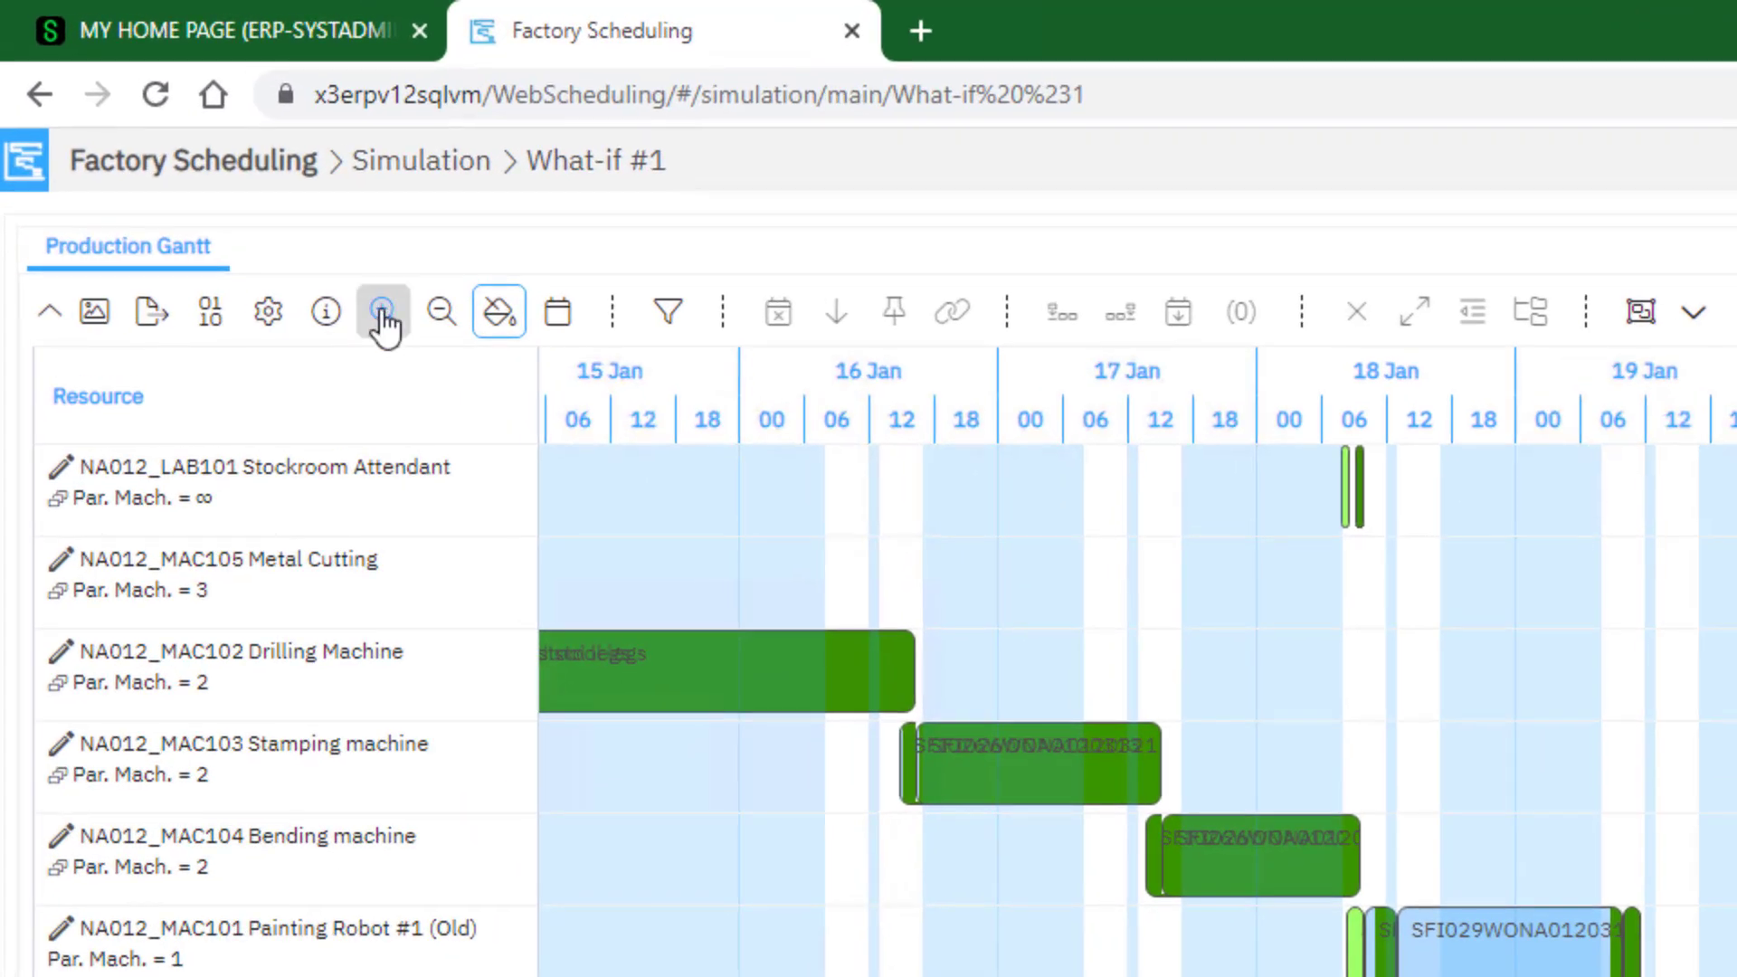
click(192, 157)
click(382, 312)
click(382, 313)
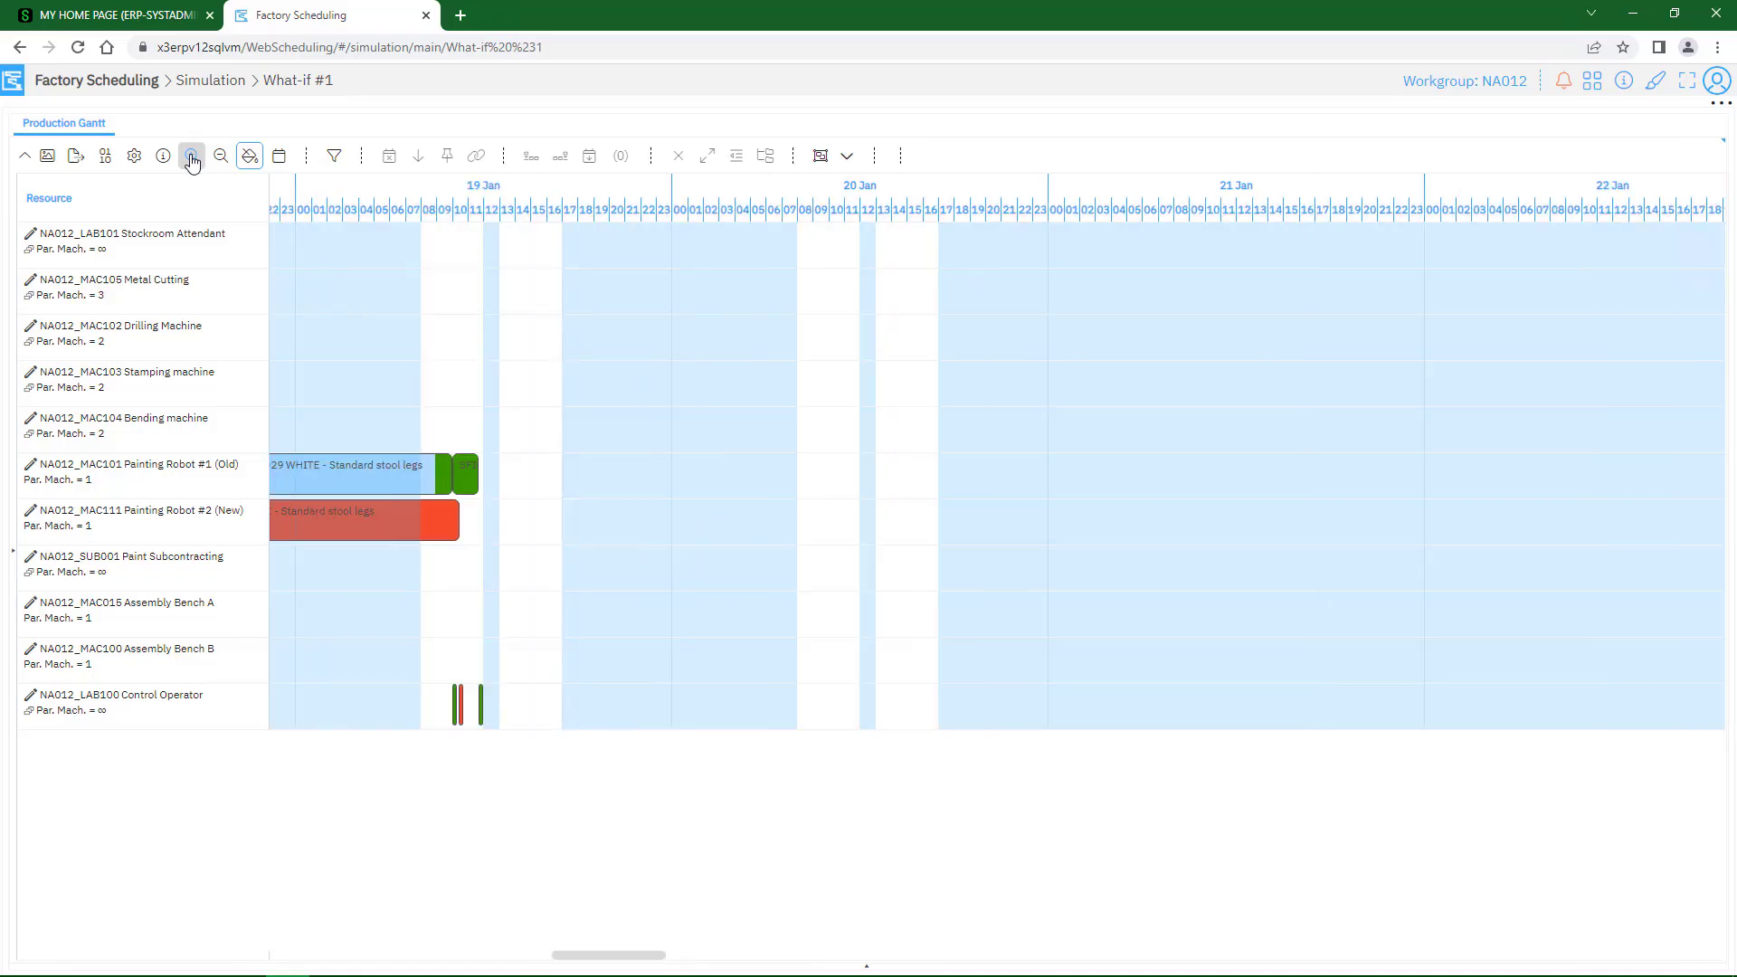
drag(643, 956, 612, 960)
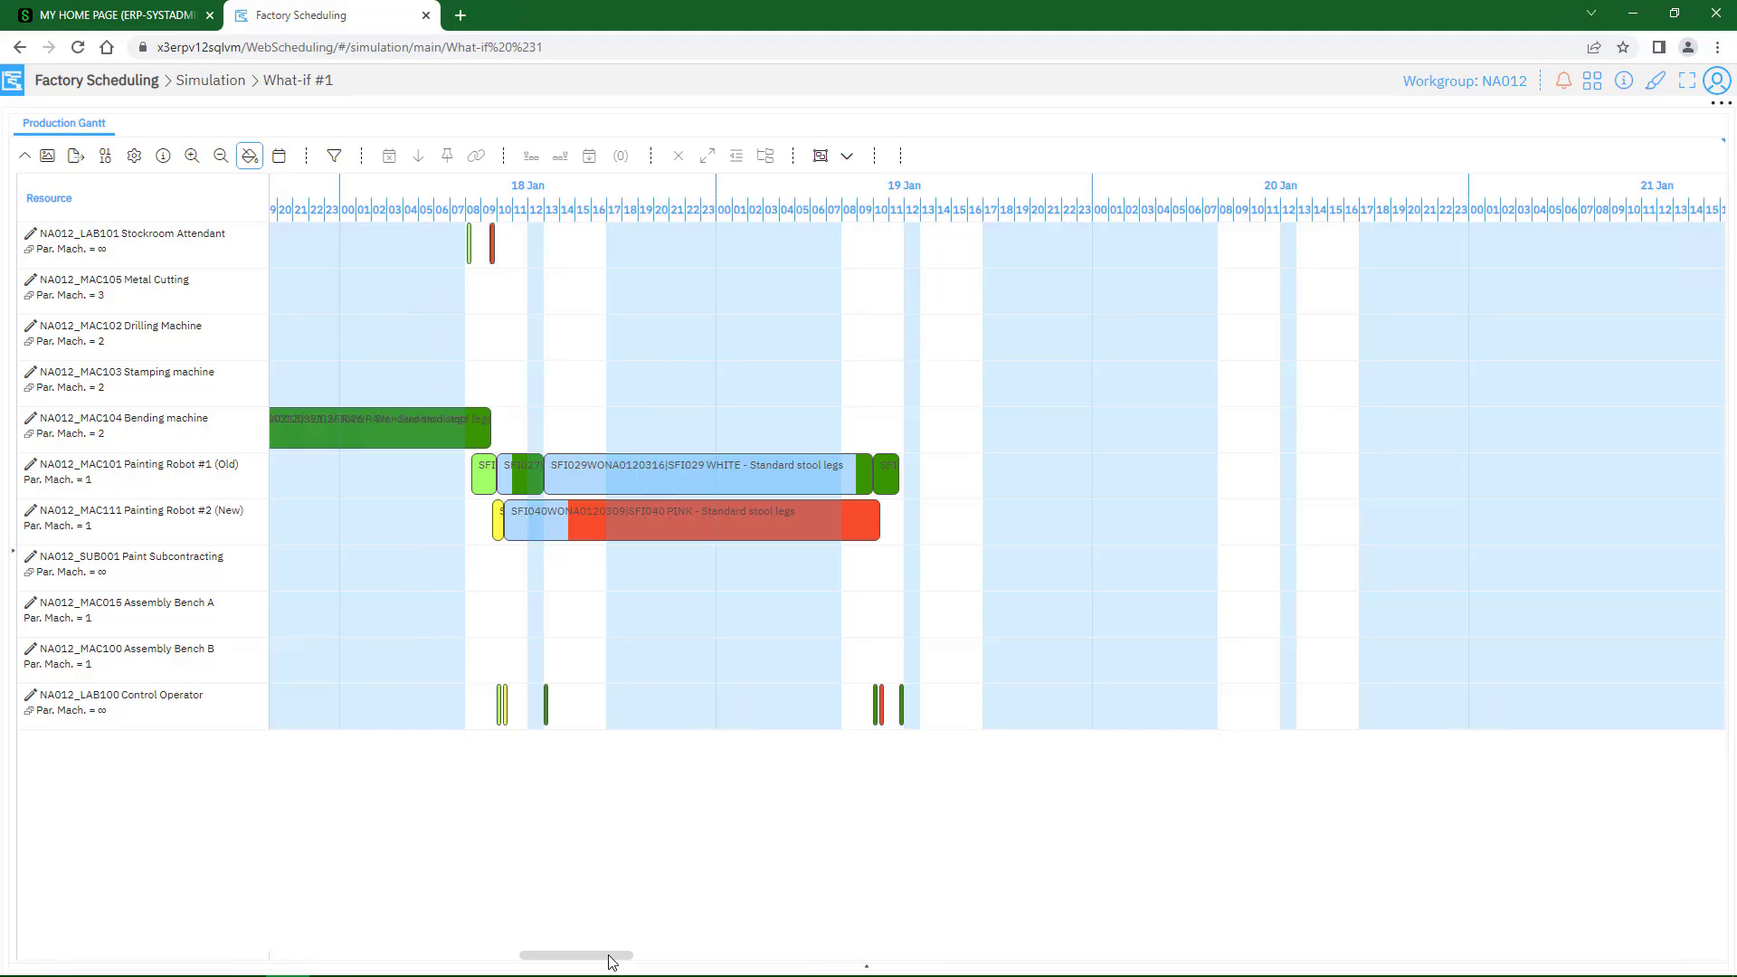
click(220, 158)
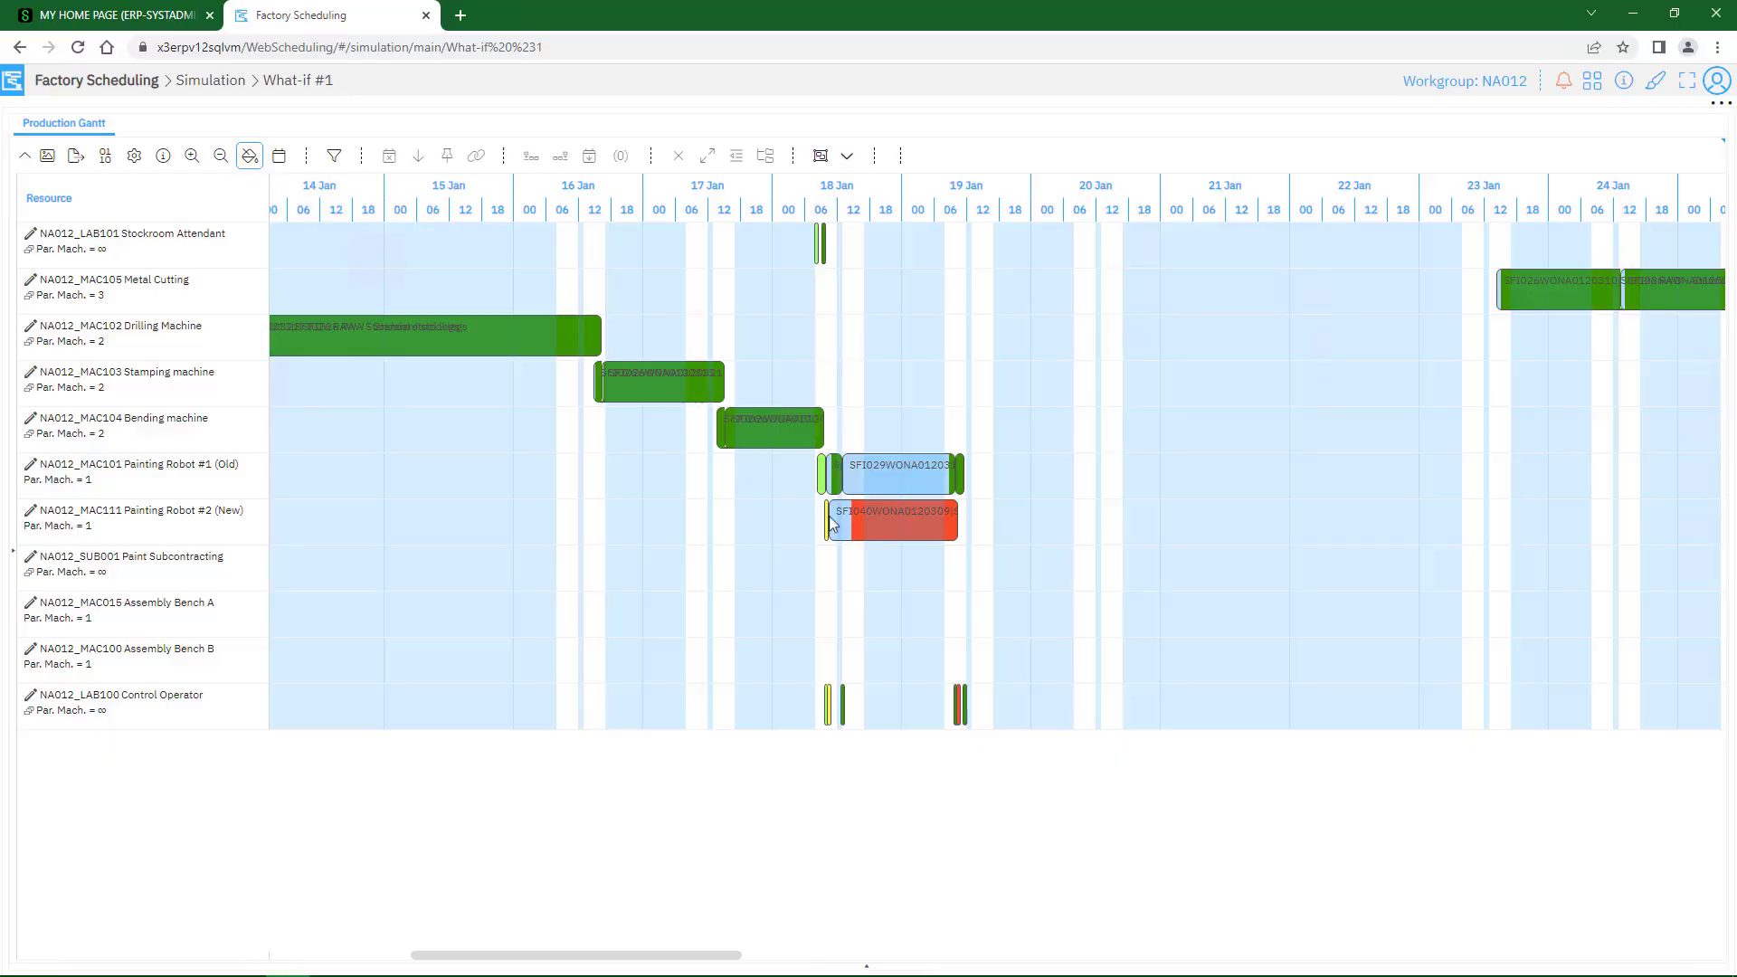
Review the work order information, cycle alternatives and ActivityManager data of the PINK - Standard stool legs activity on Painting Robot #2
click(858, 533)
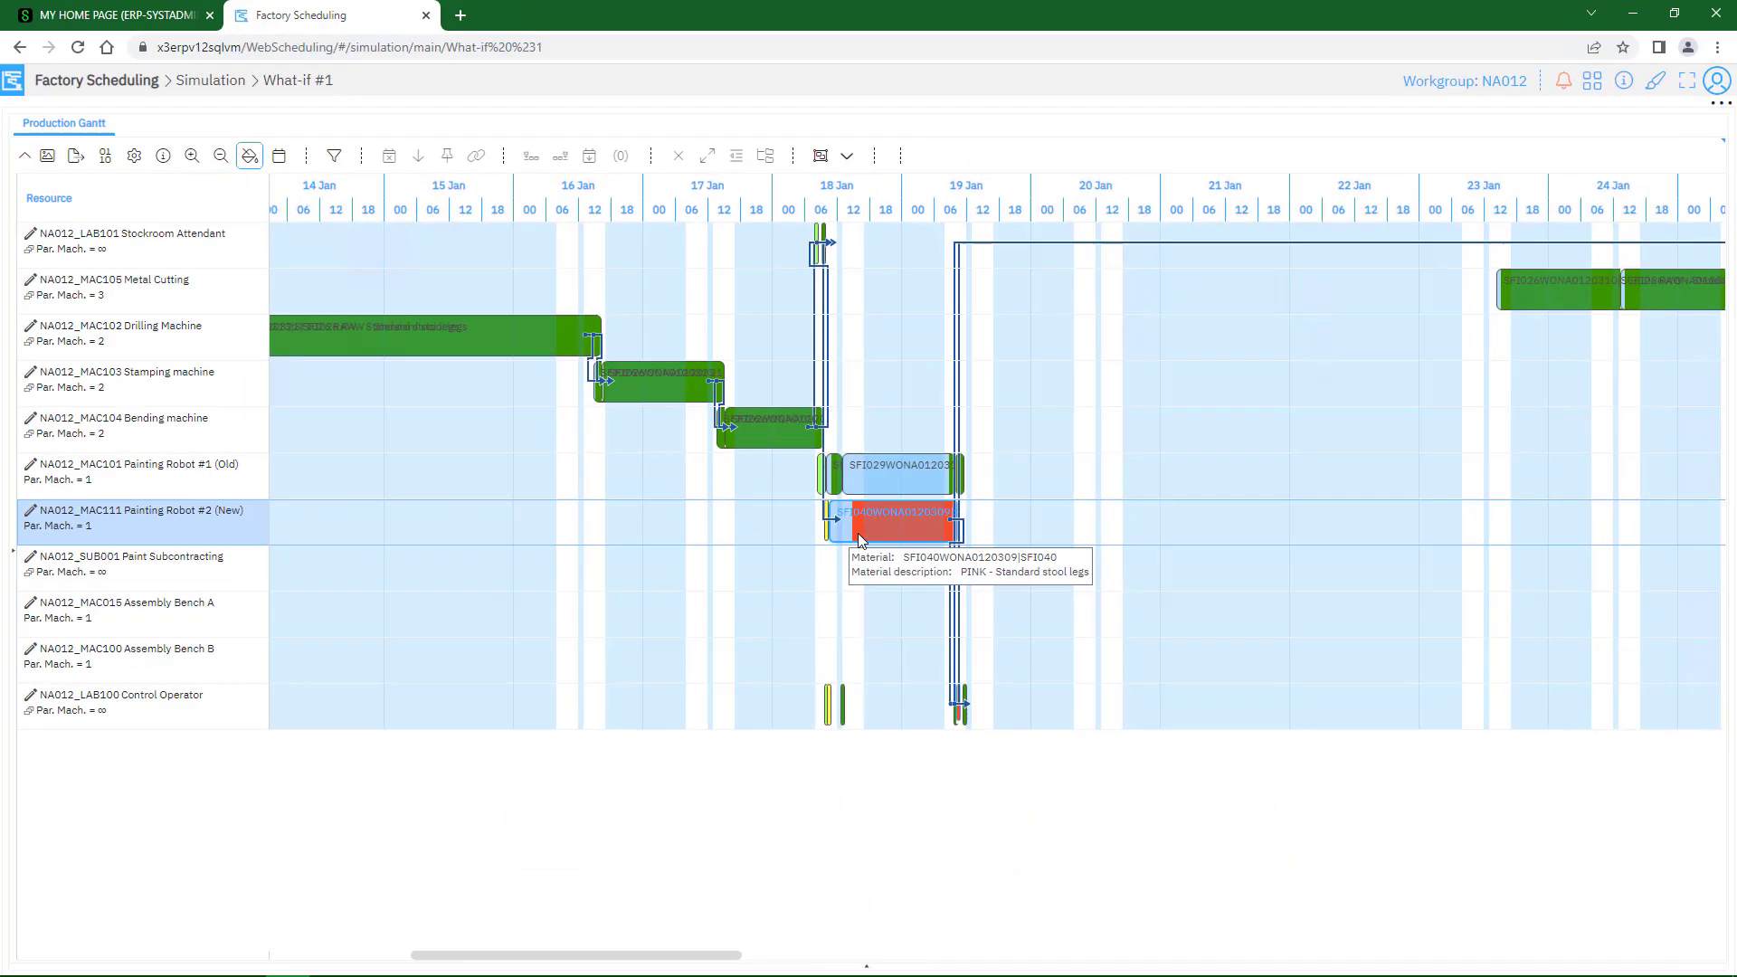
double_click(858, 537)
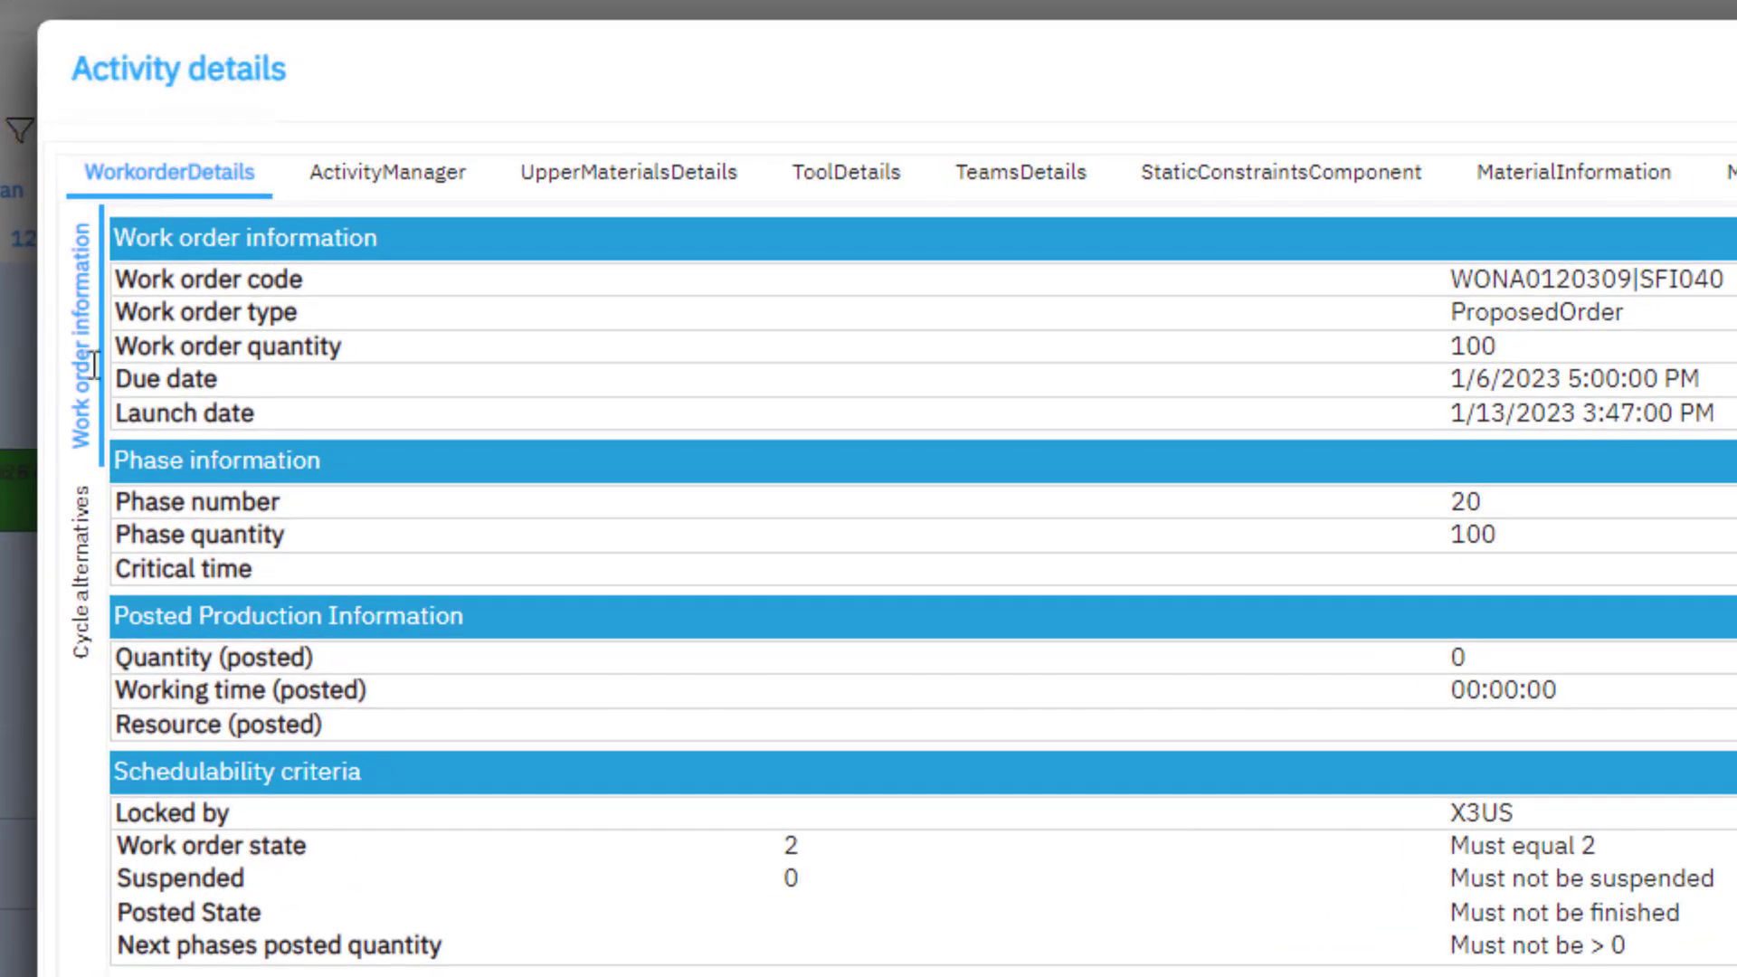
click(94, 373)
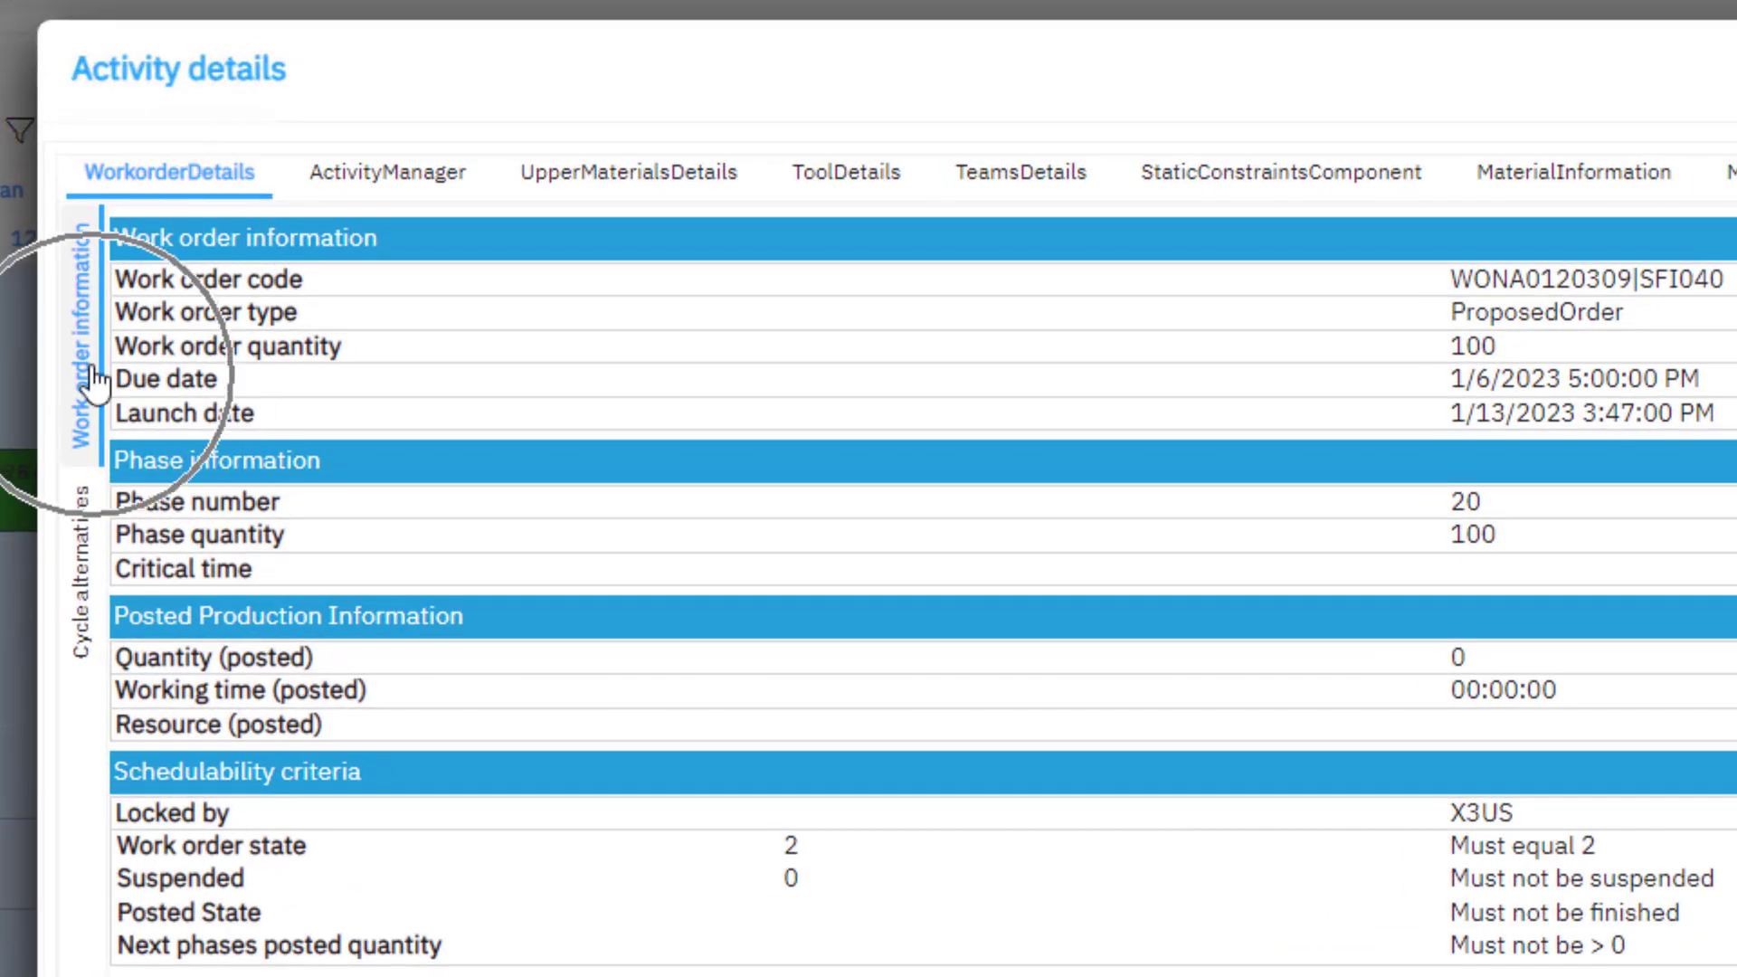
click(86, 584)
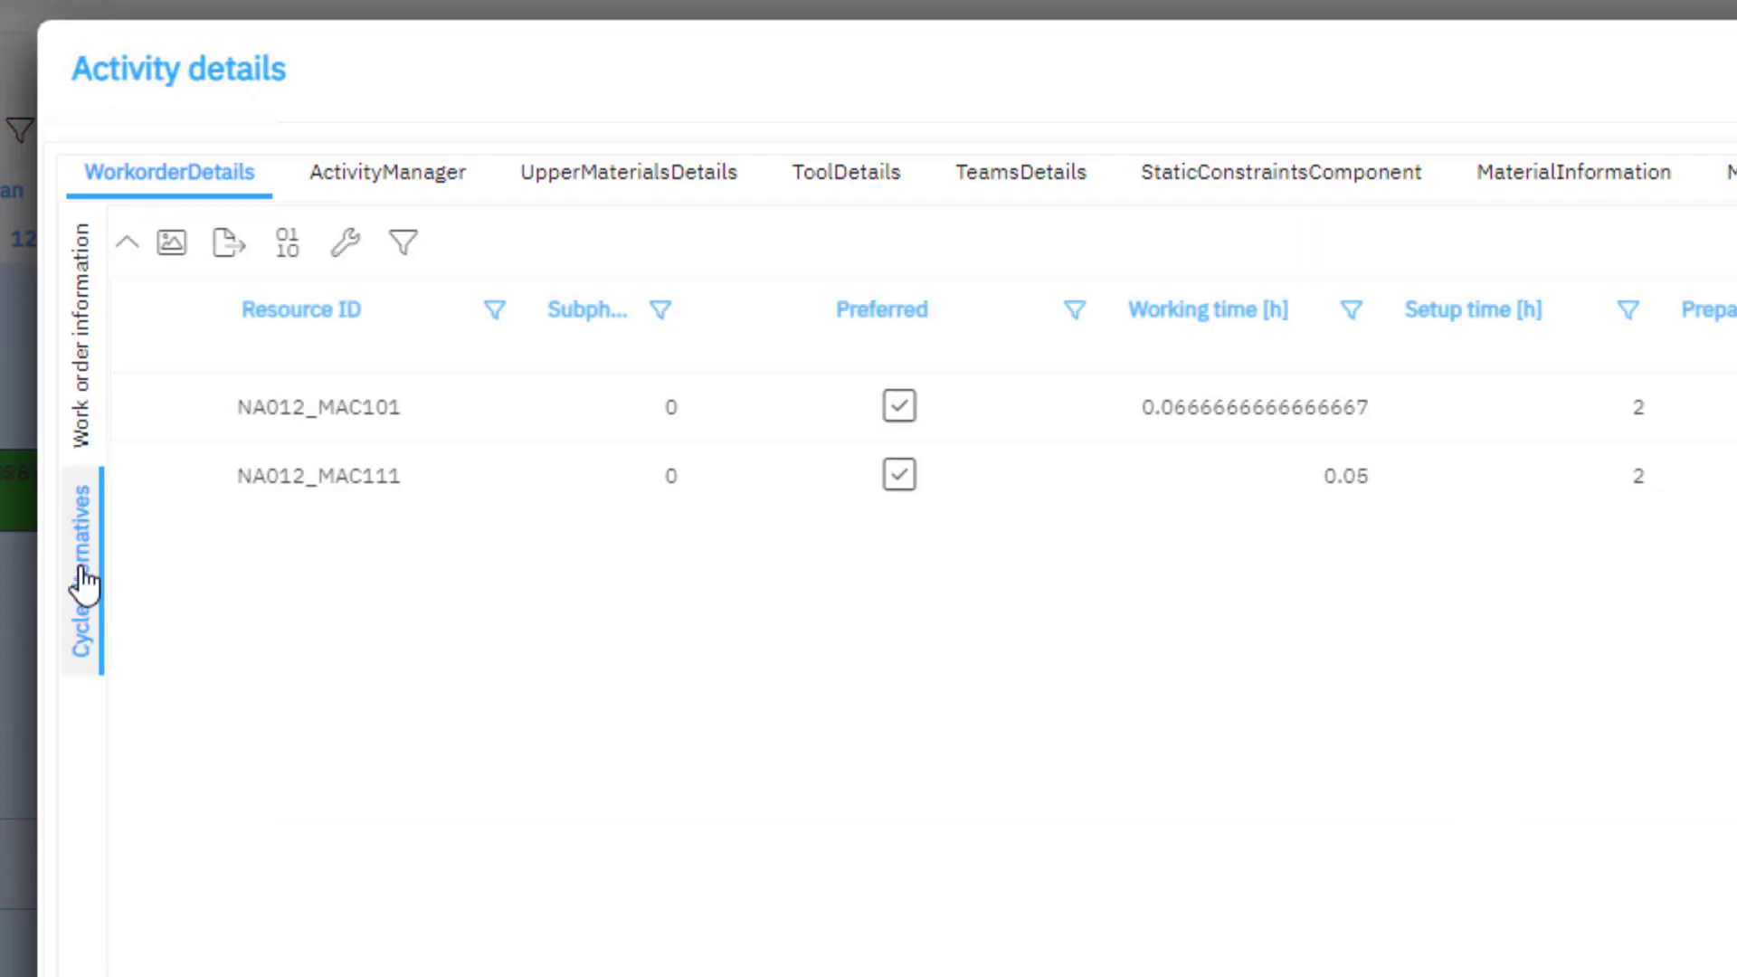
click(355, 507)
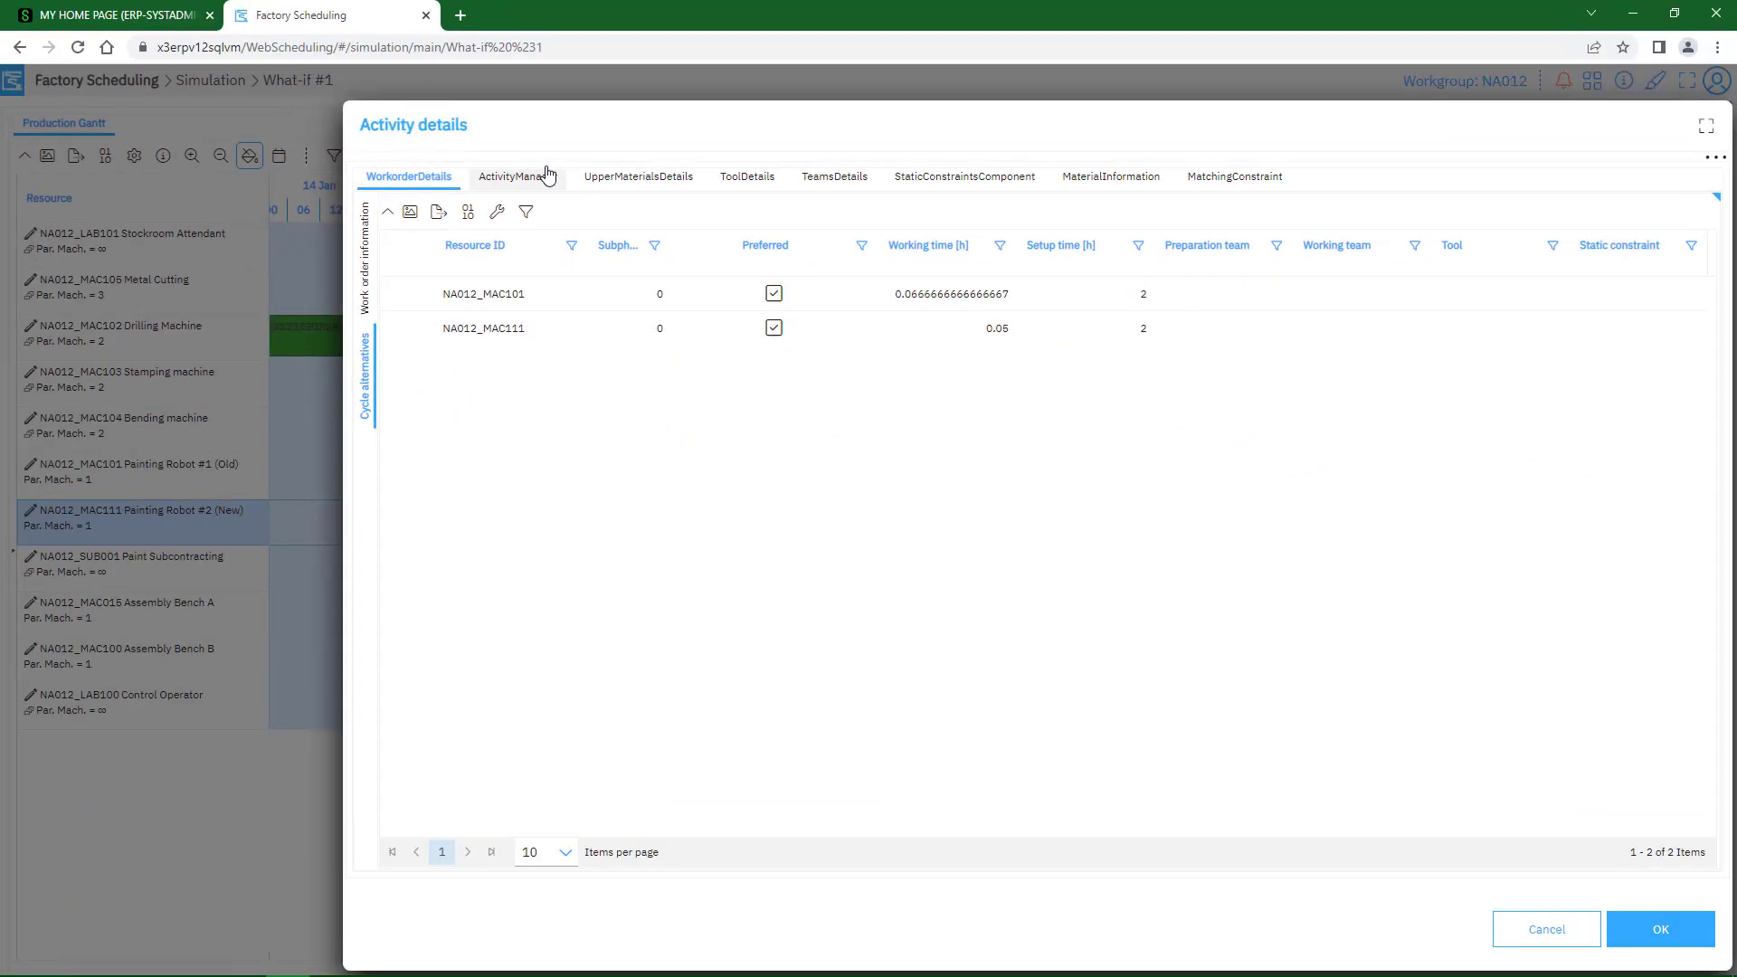
click(515, 184)
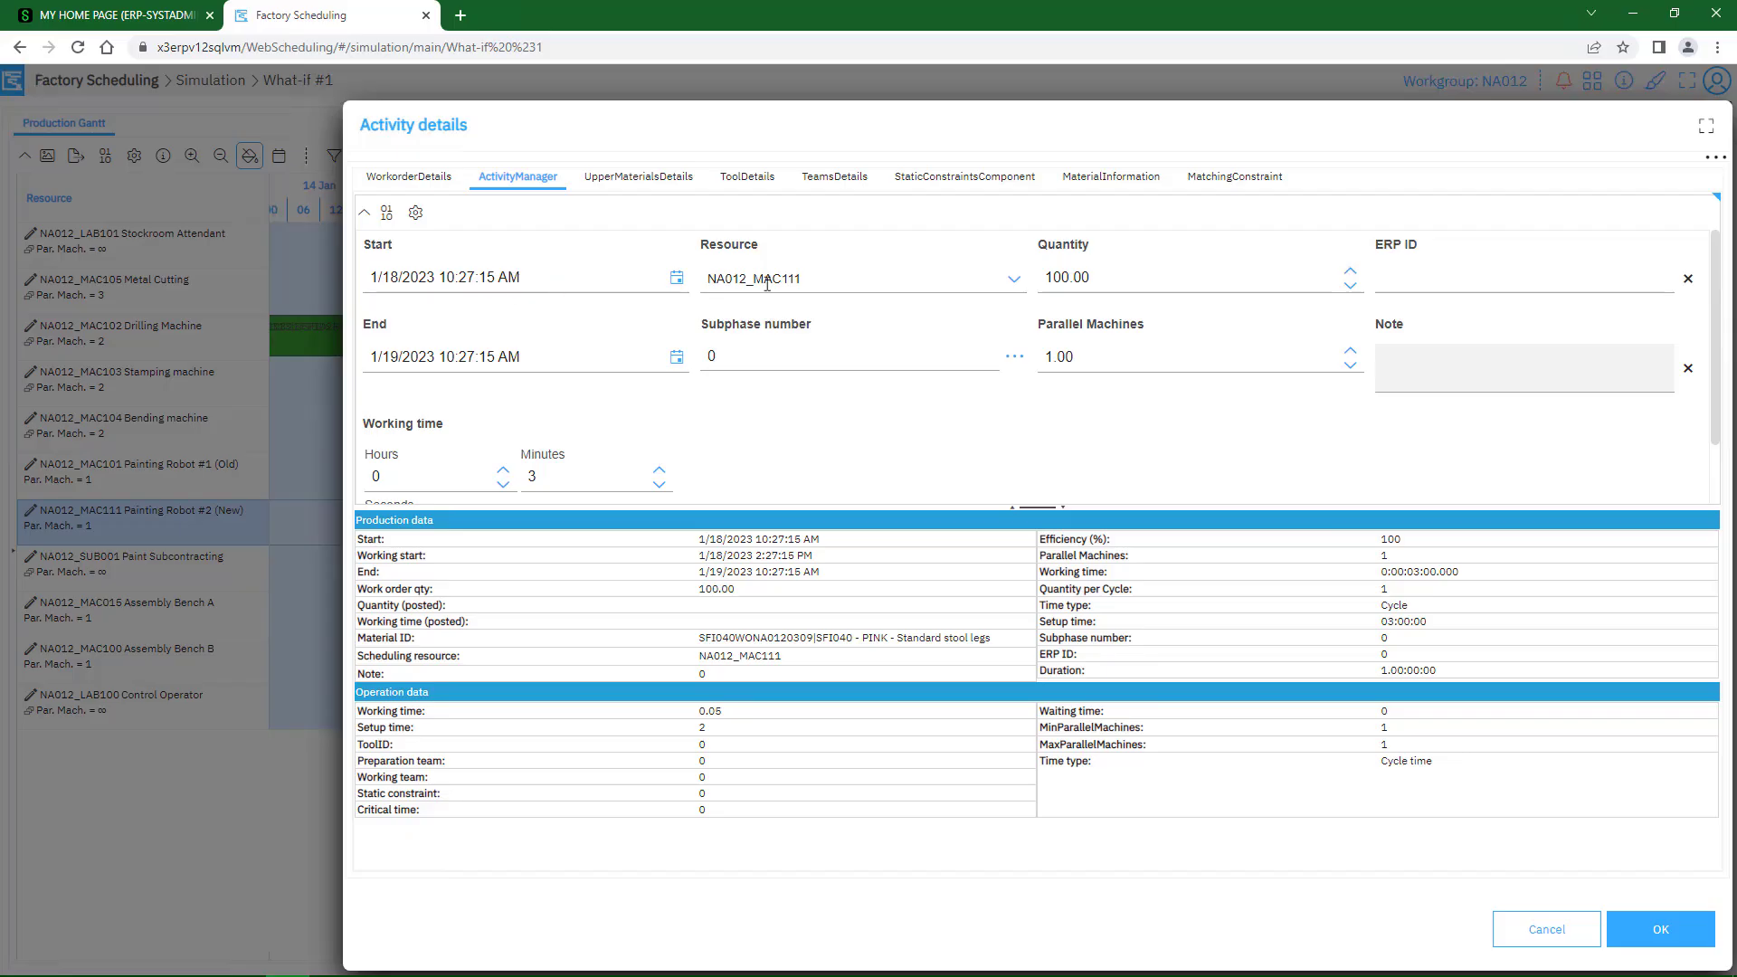
click(1663, 930)
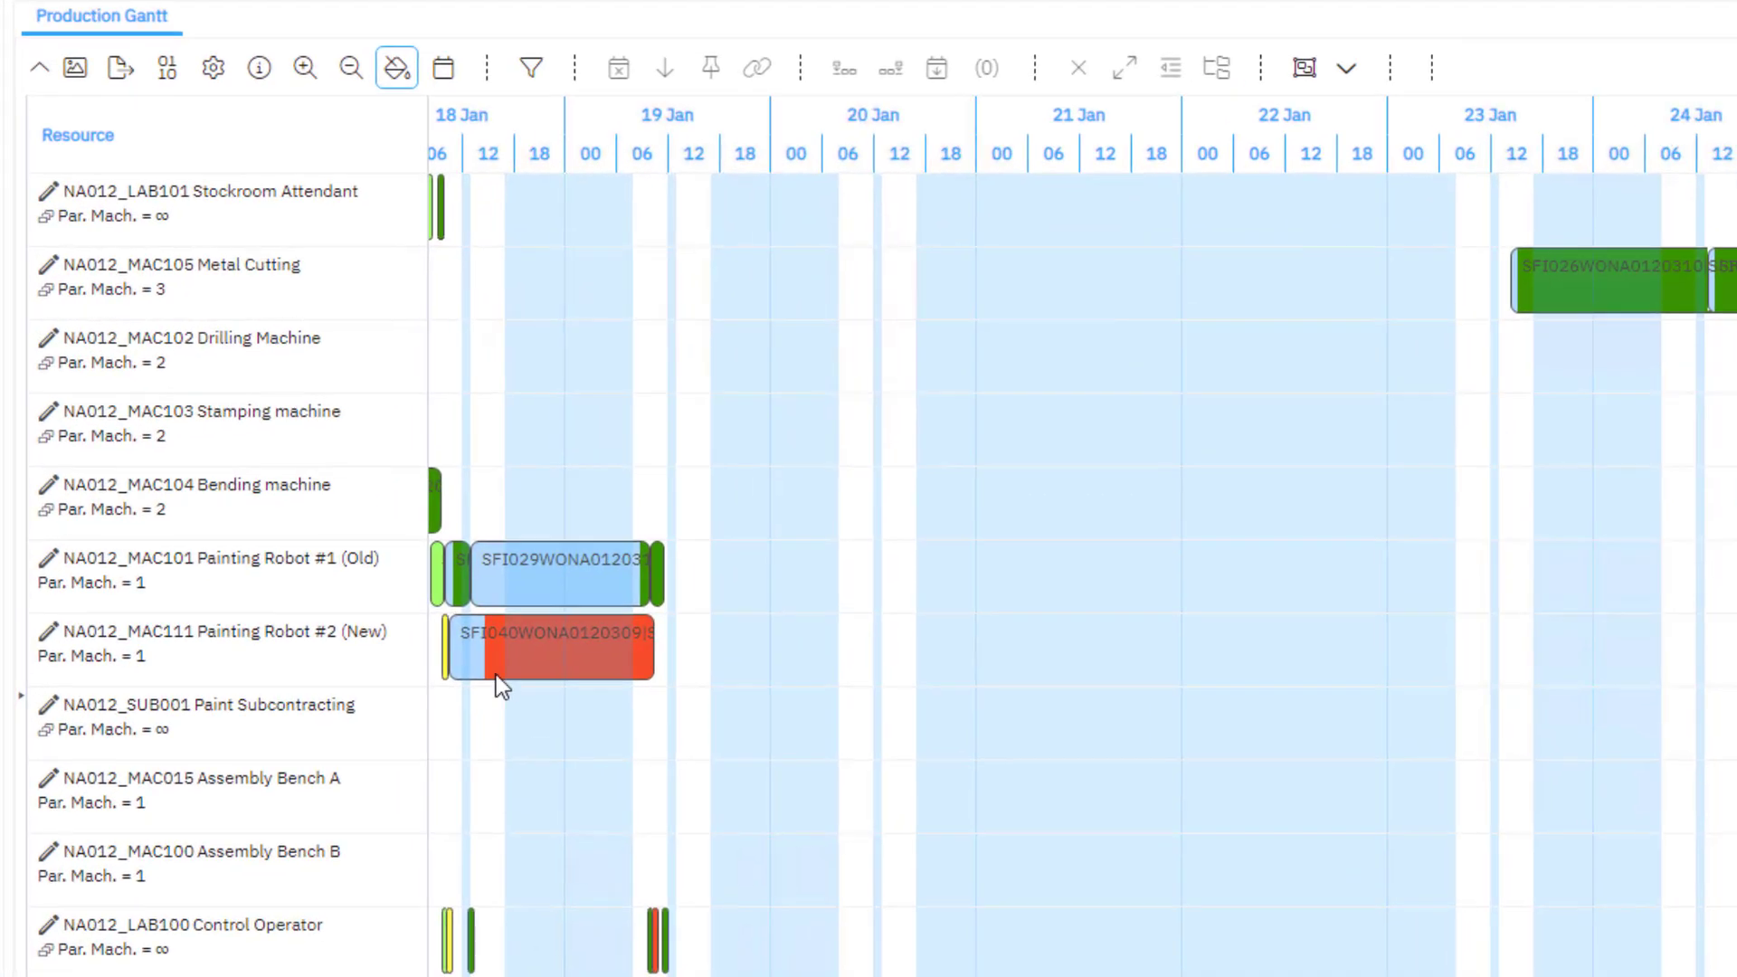
Select the PINK - Standard stool legs activity on Painting Robot #2 and restore the Fishing Pond pane below the Gantt
double_click(496, 675)
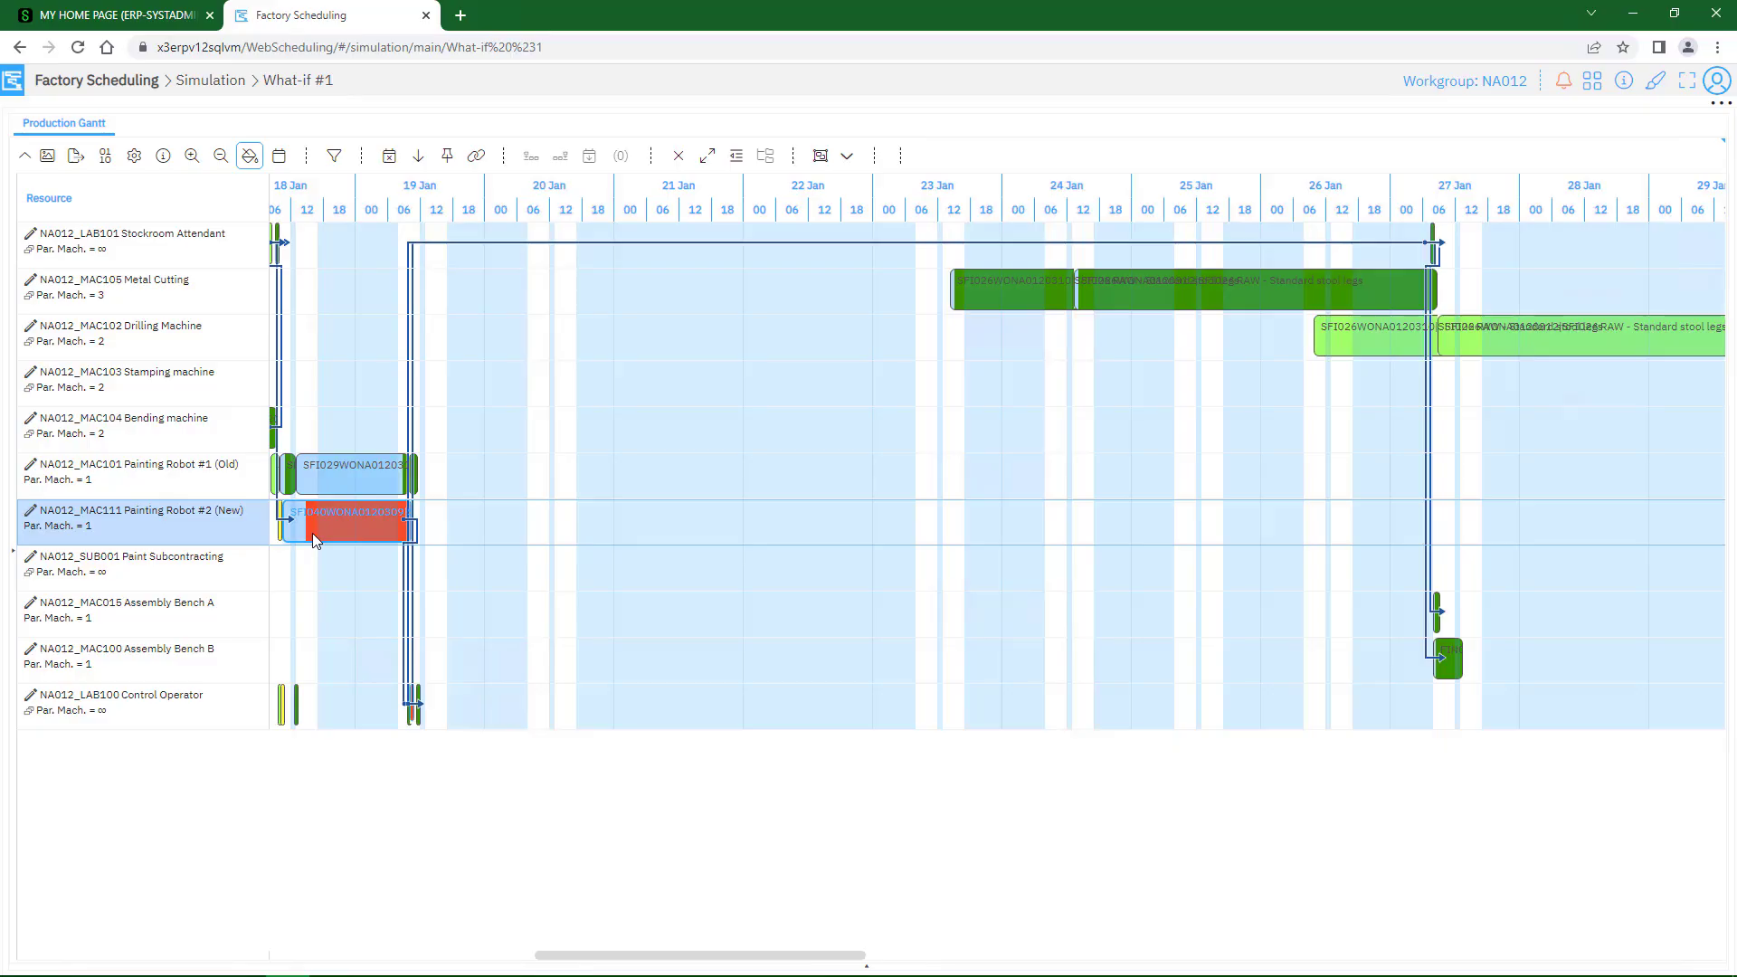
click(868, 970)
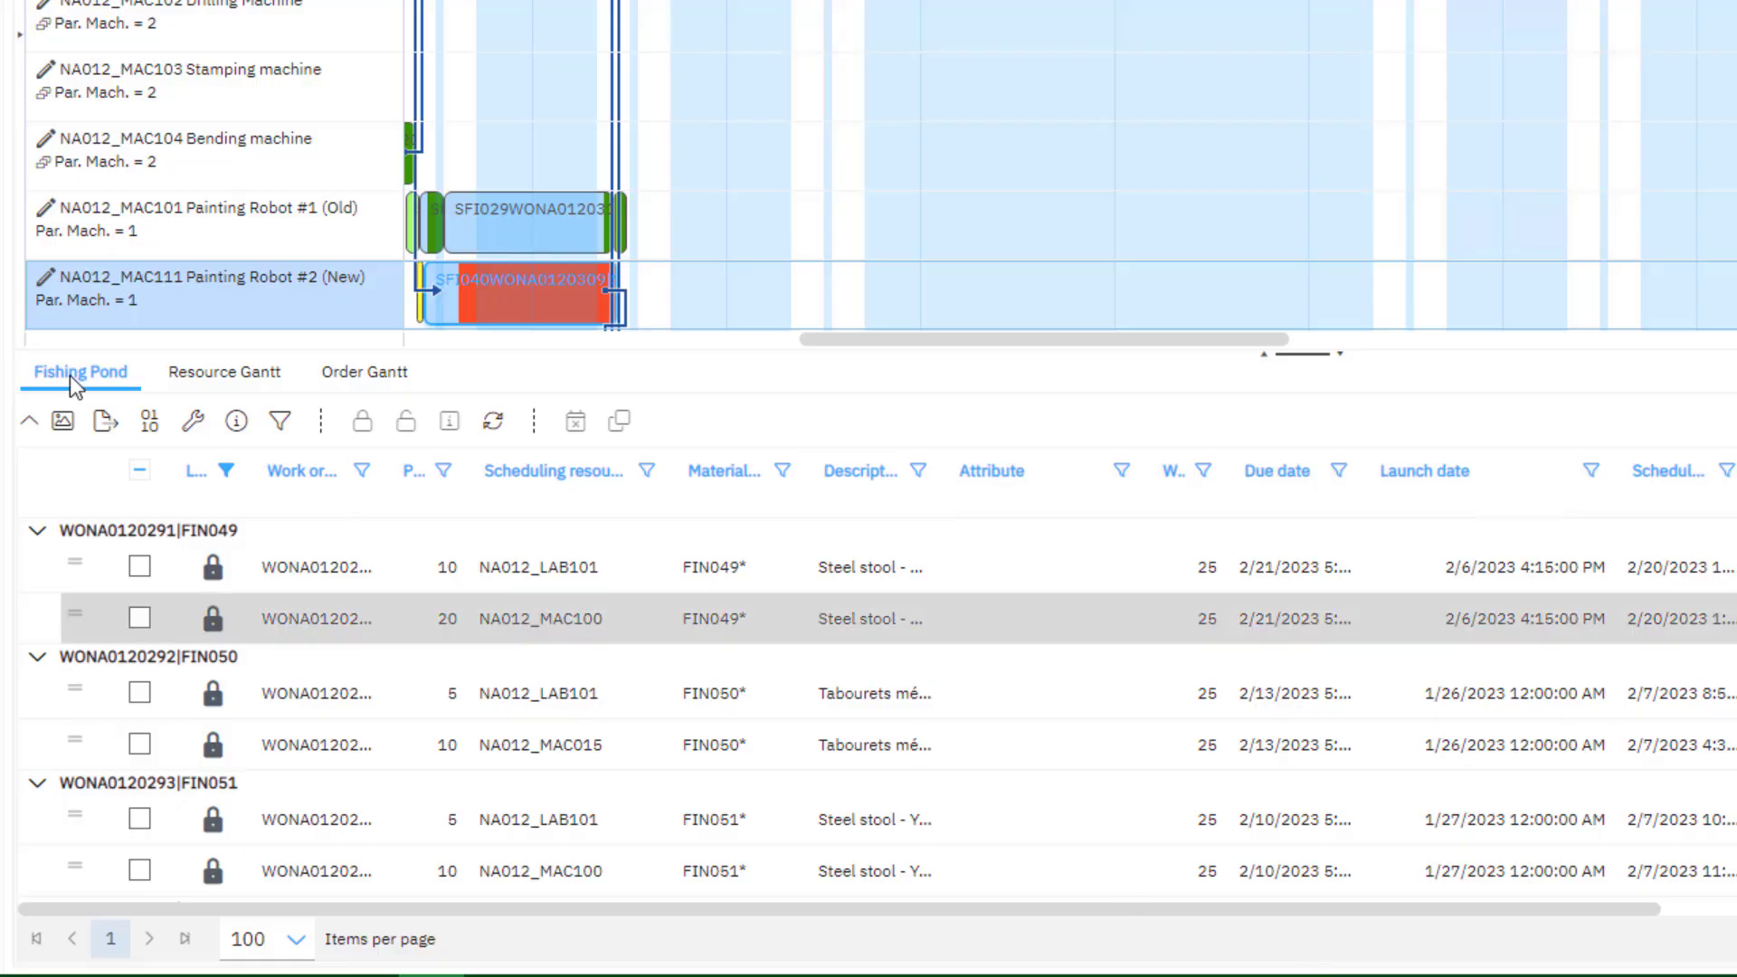
key(ctrl)
key(ctrl)
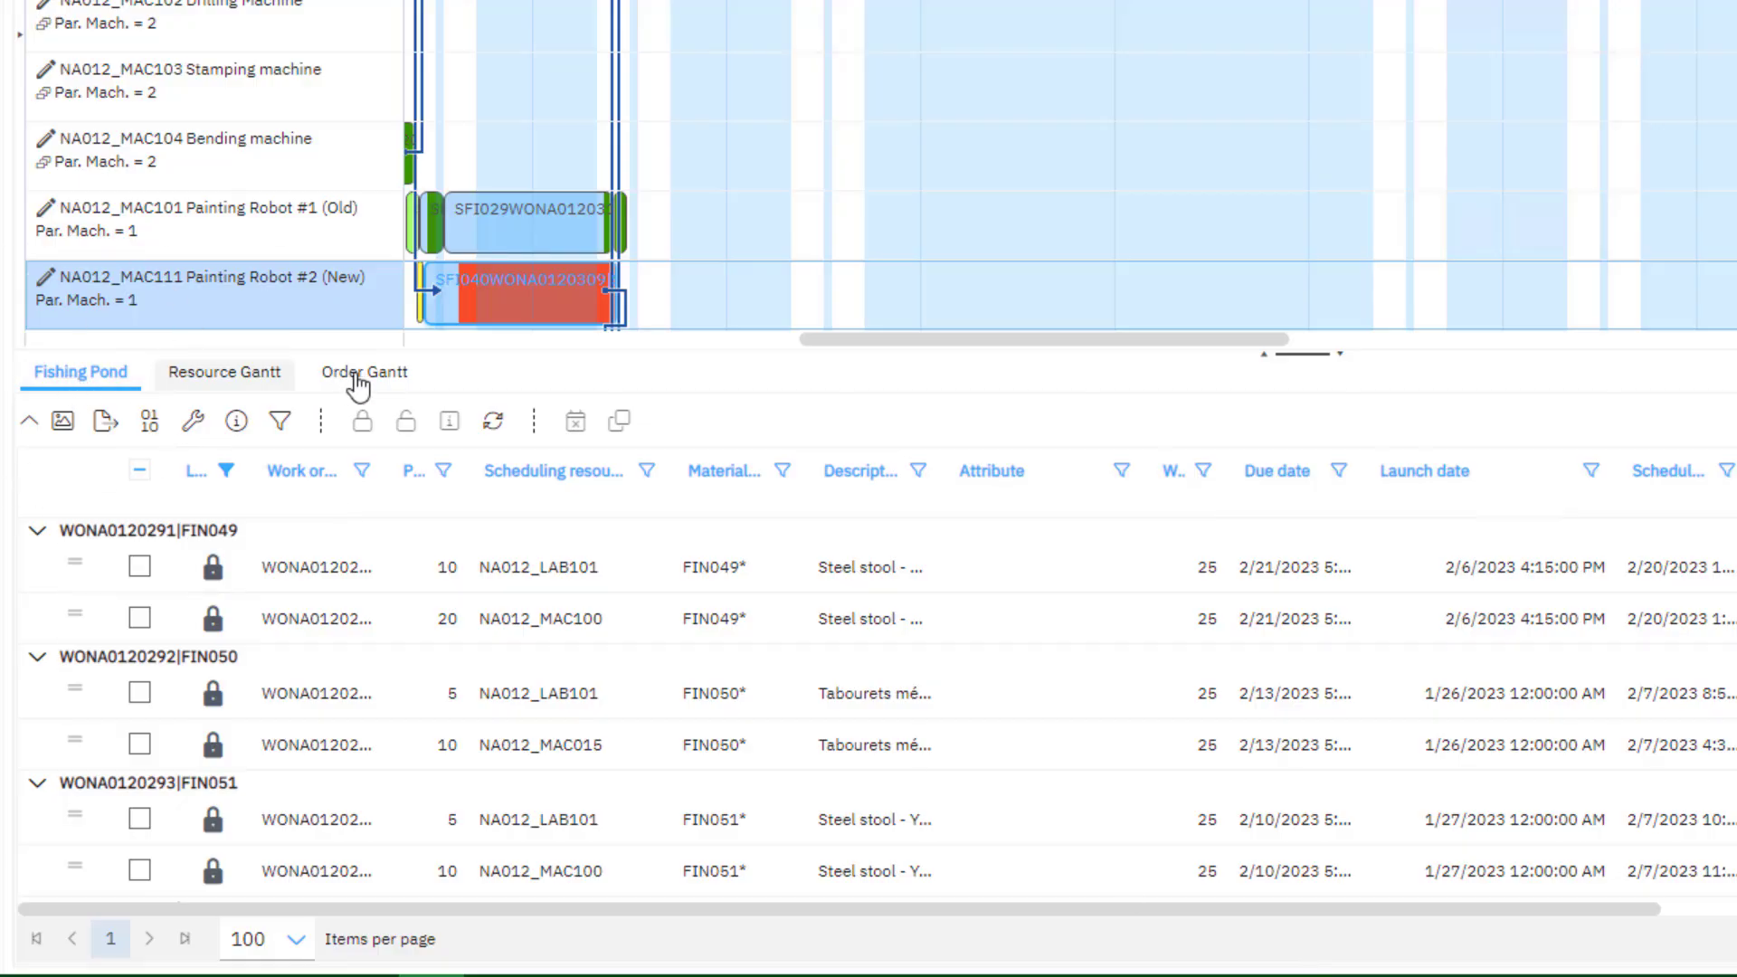
key(ctrl)
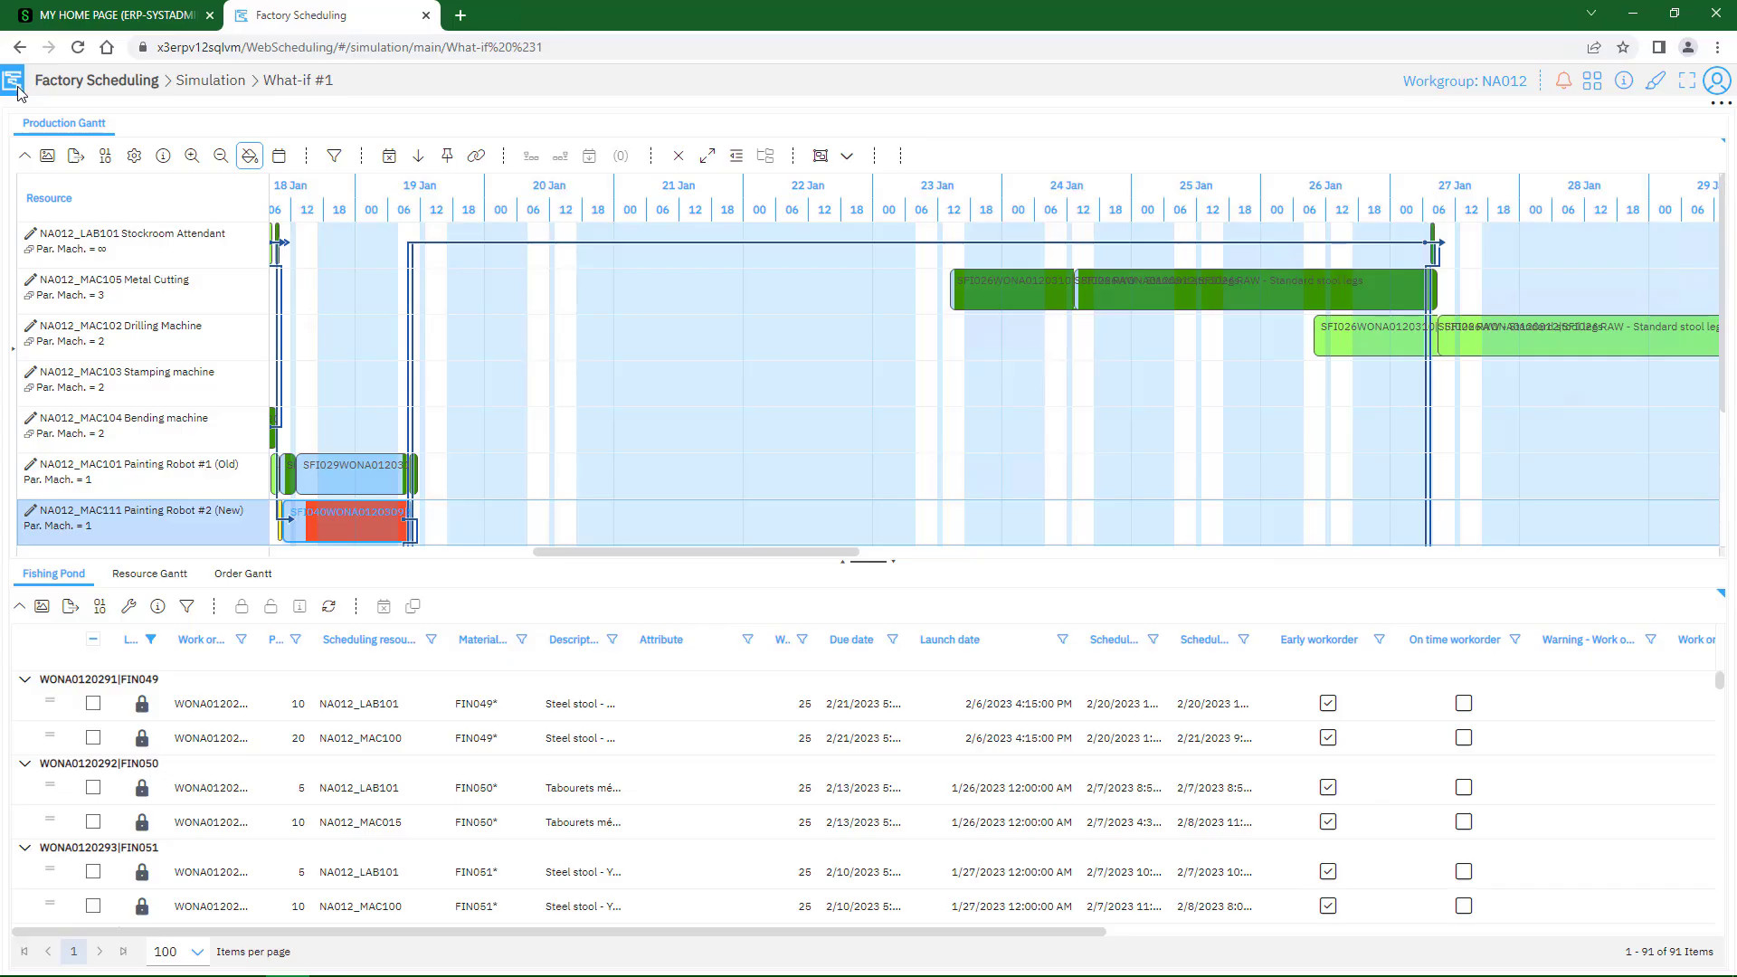
Select the Metal Cutting activity starting on 23 January and locate its phase 10 row in the Fishing Pond
click(961, 310)
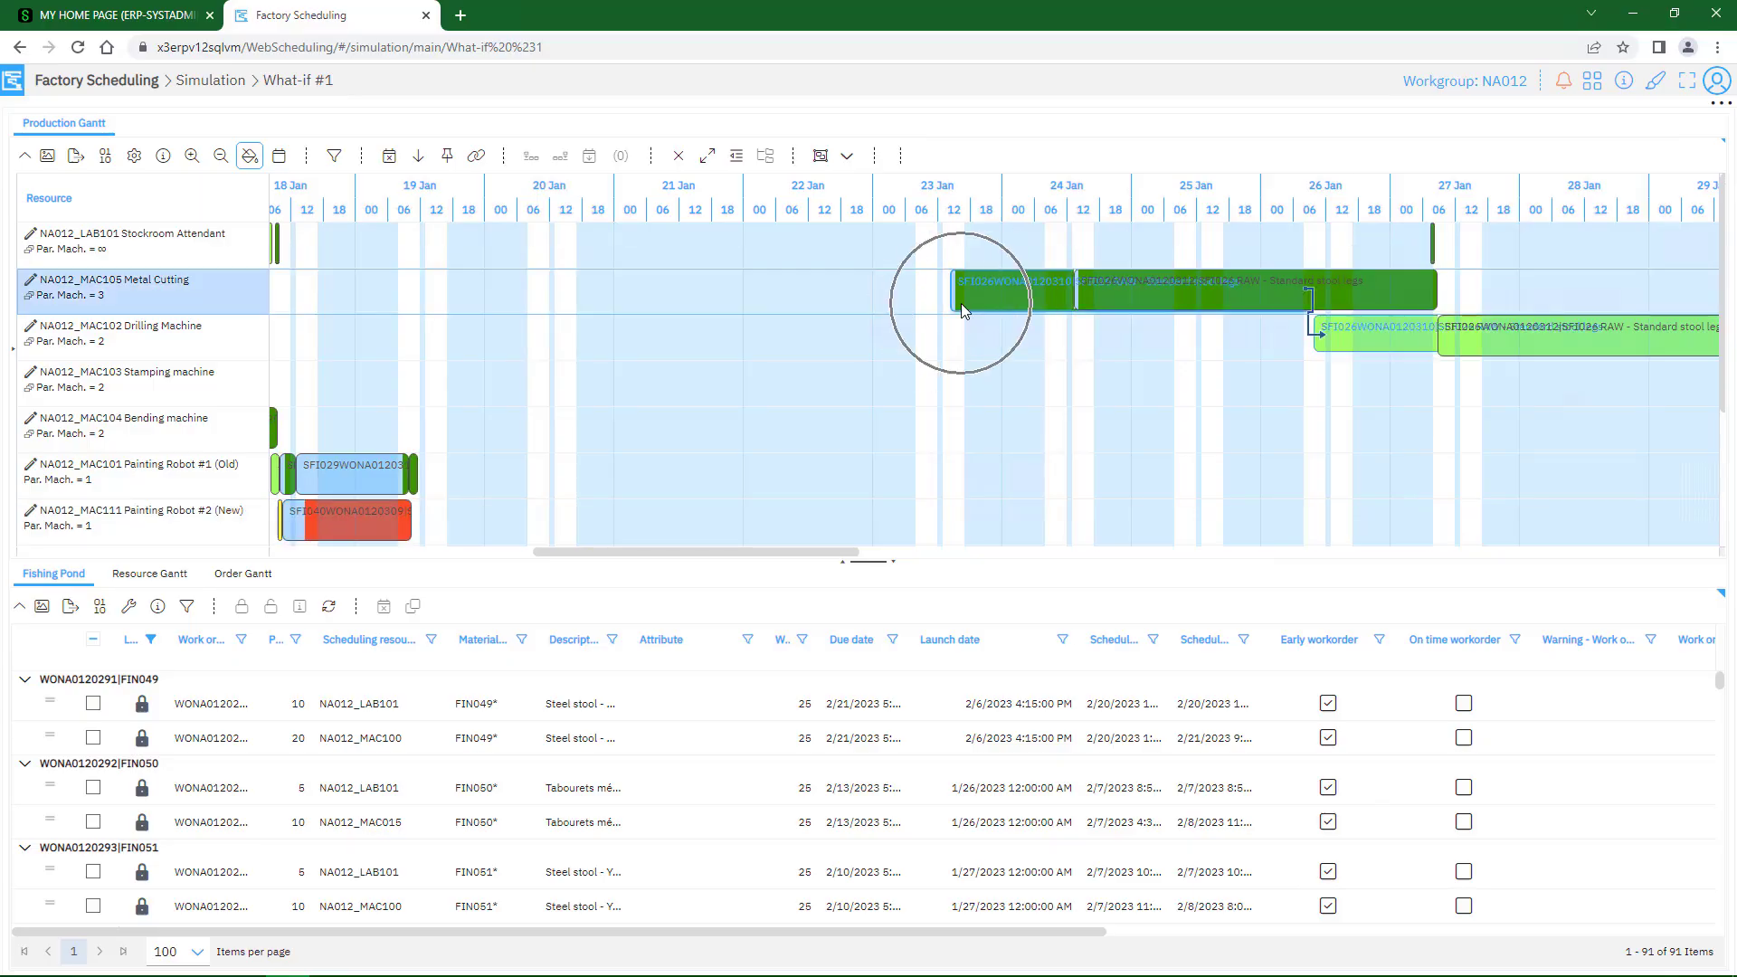
click(626, 693)
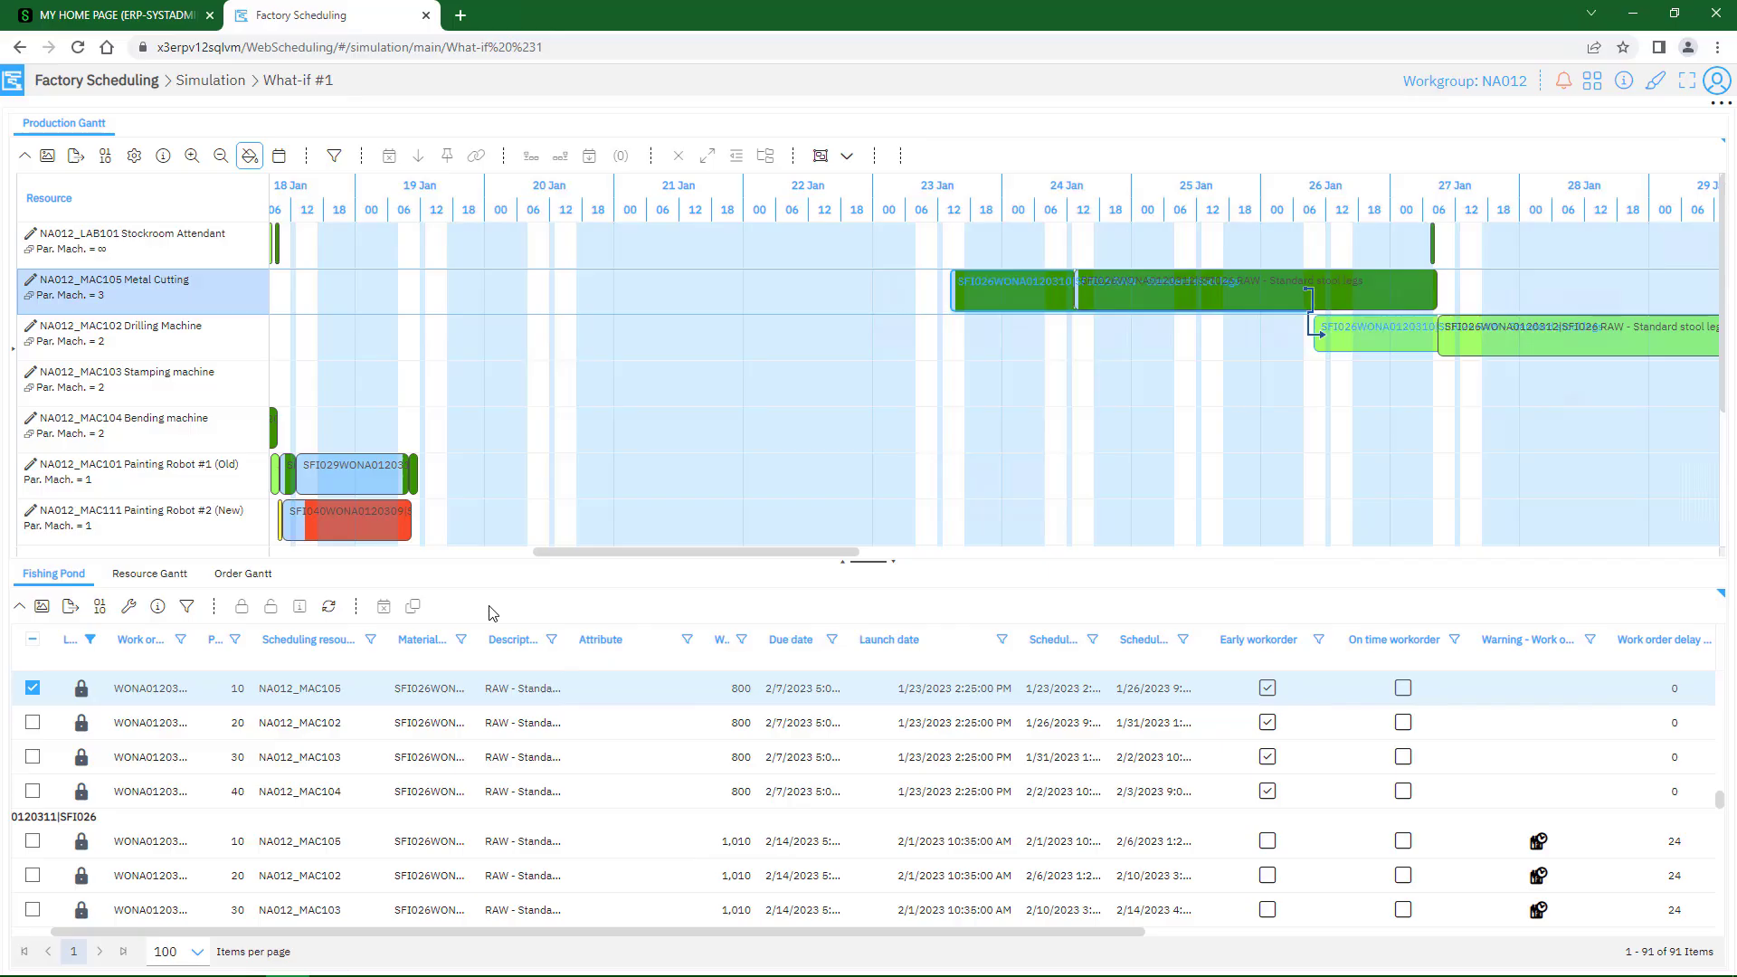
Look through the Fishing Pond rows down to the painting phases and examine their BLACK, YELLOW, WHITE and RED attributes
click(43, 575)
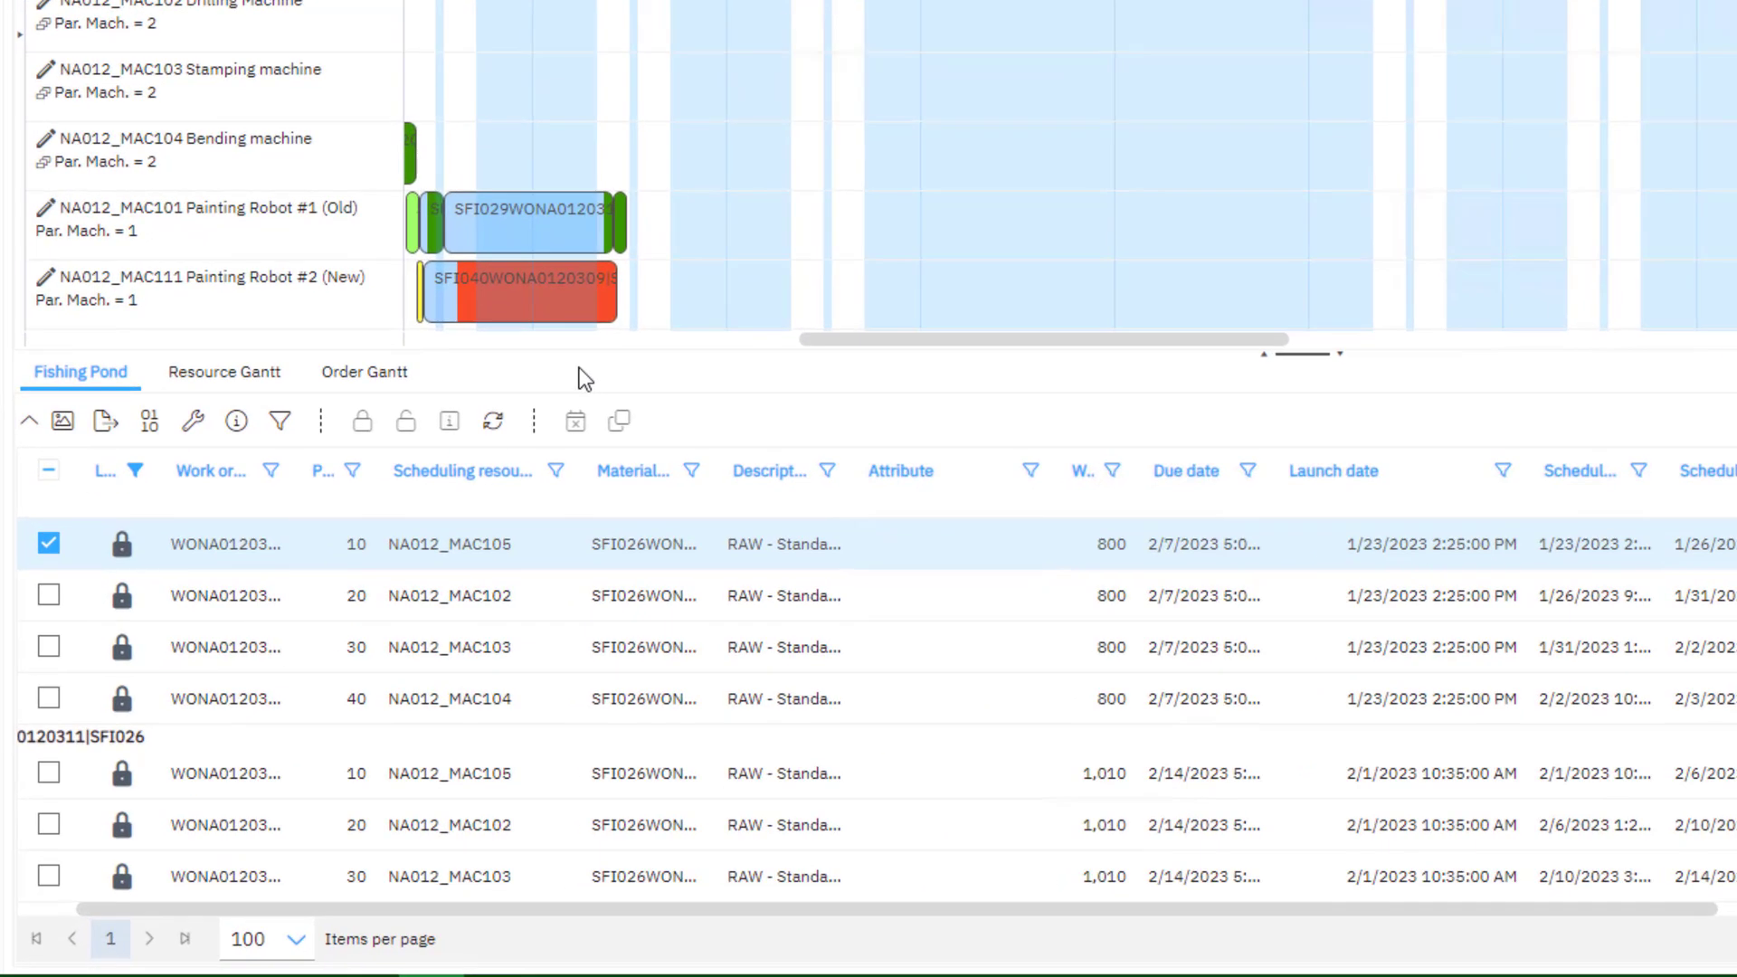
click(146, 737)
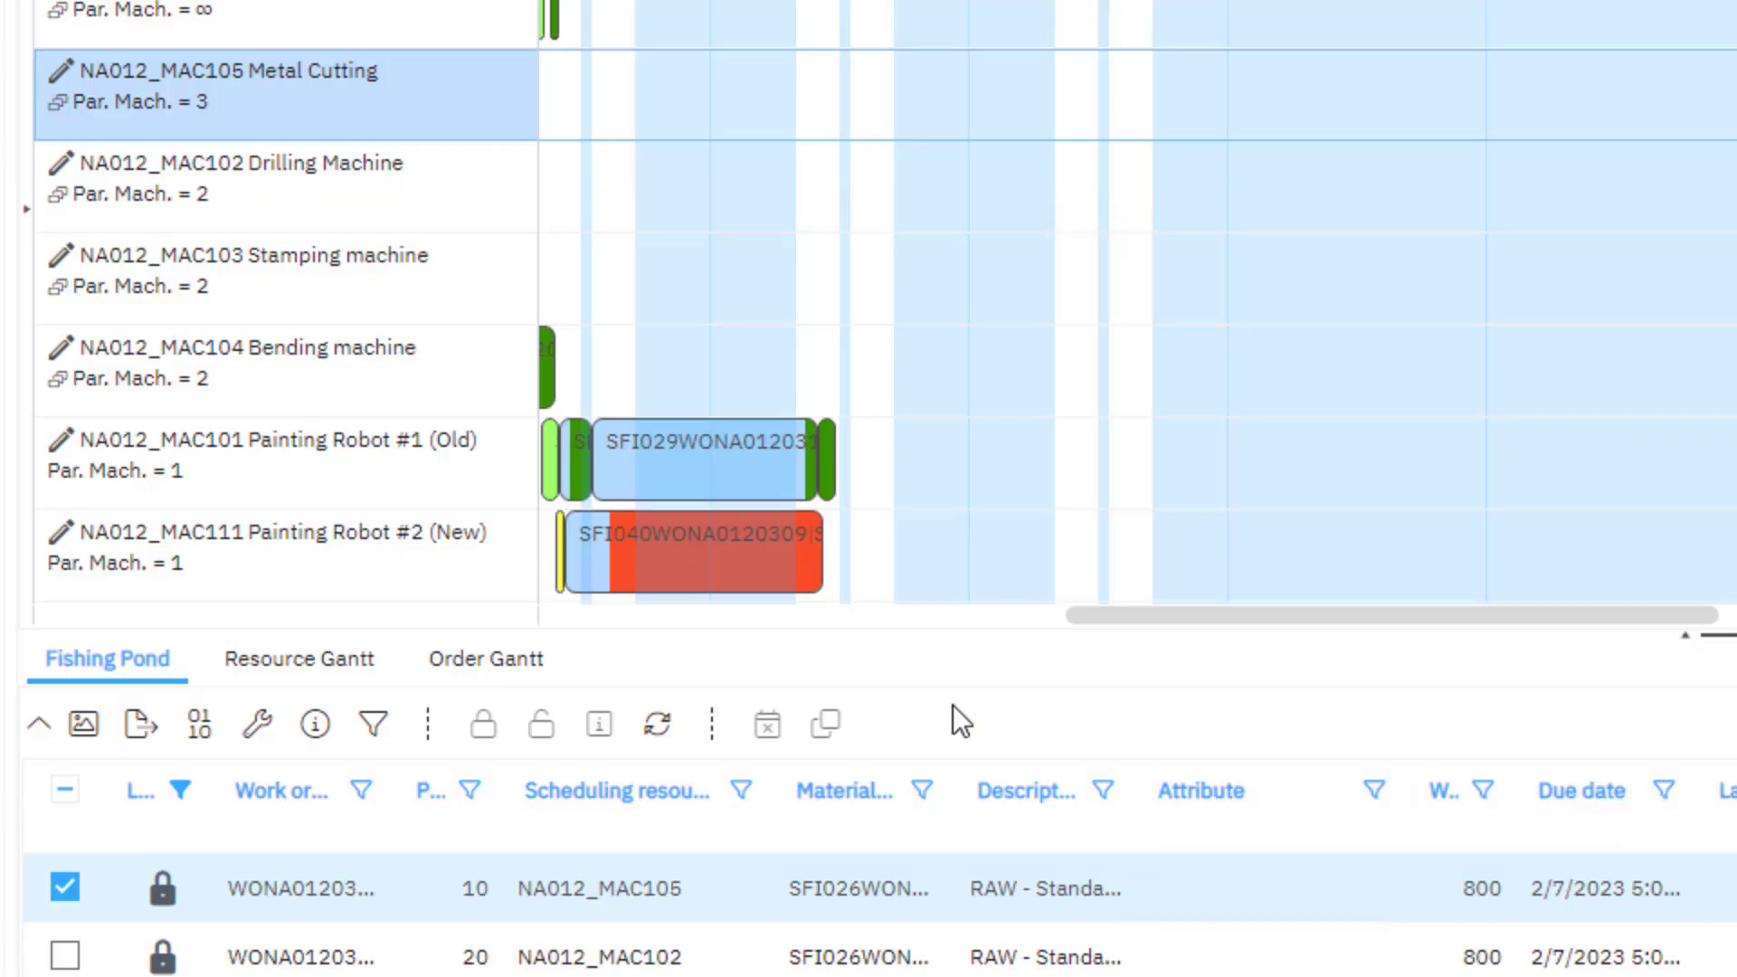
key(ctrl)
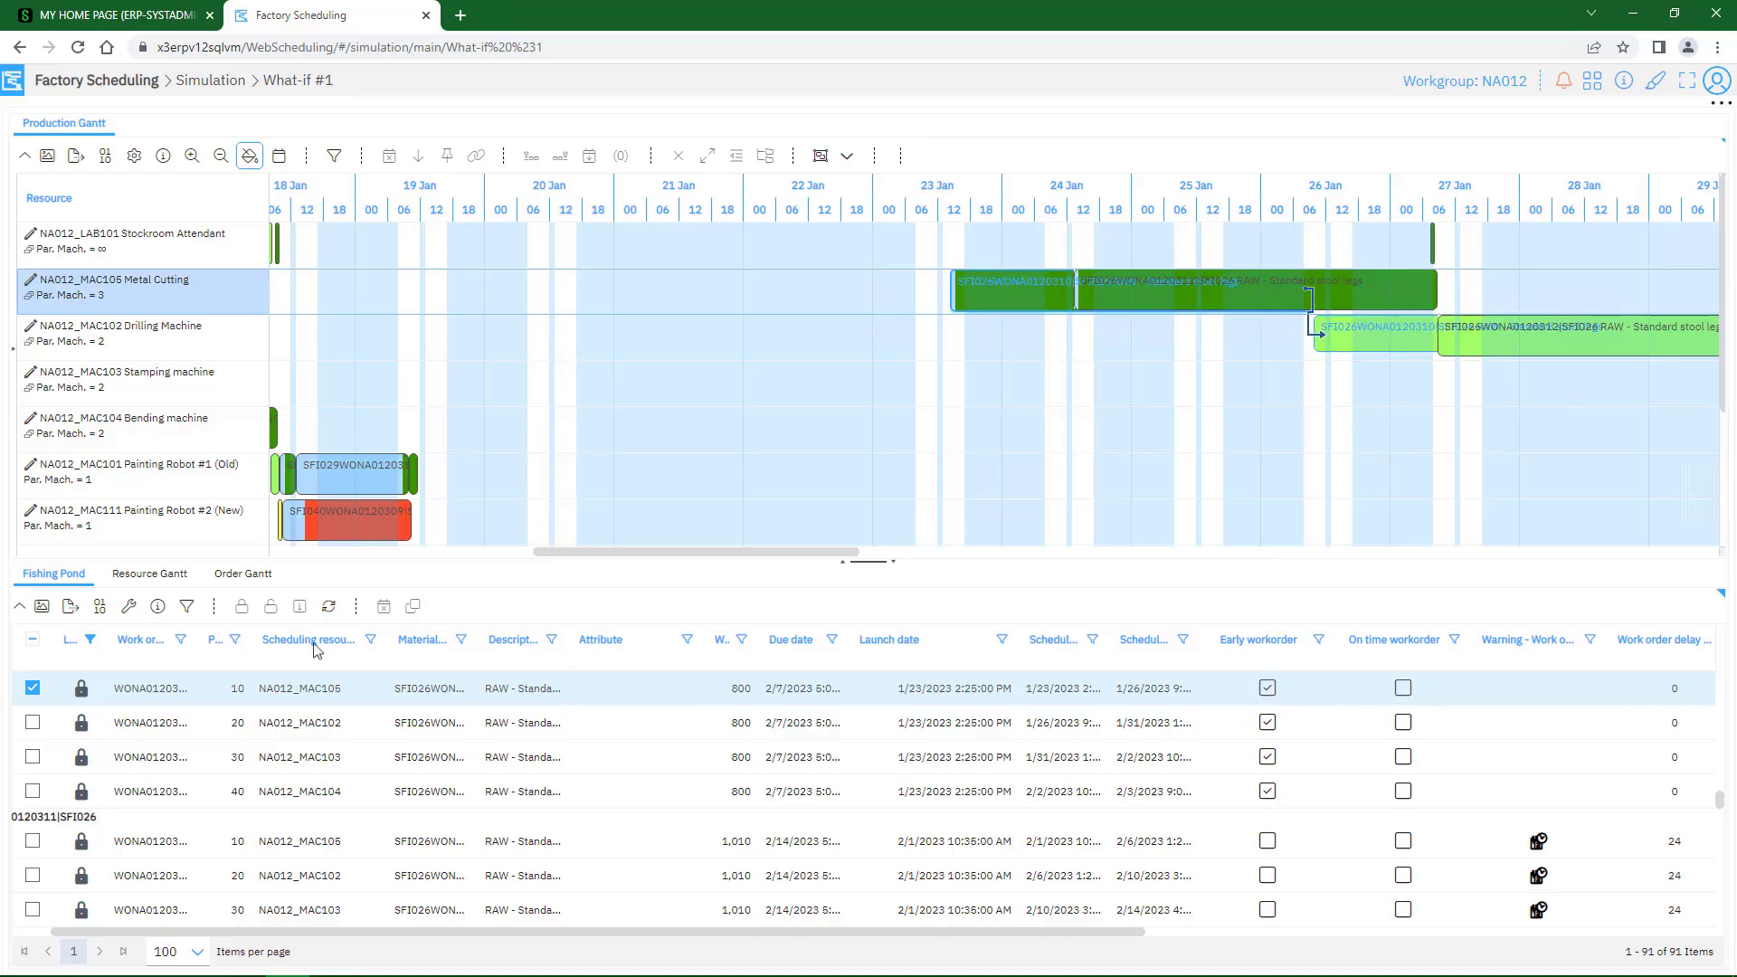
key(ctrl)
scroll(629, 704, down, 3)
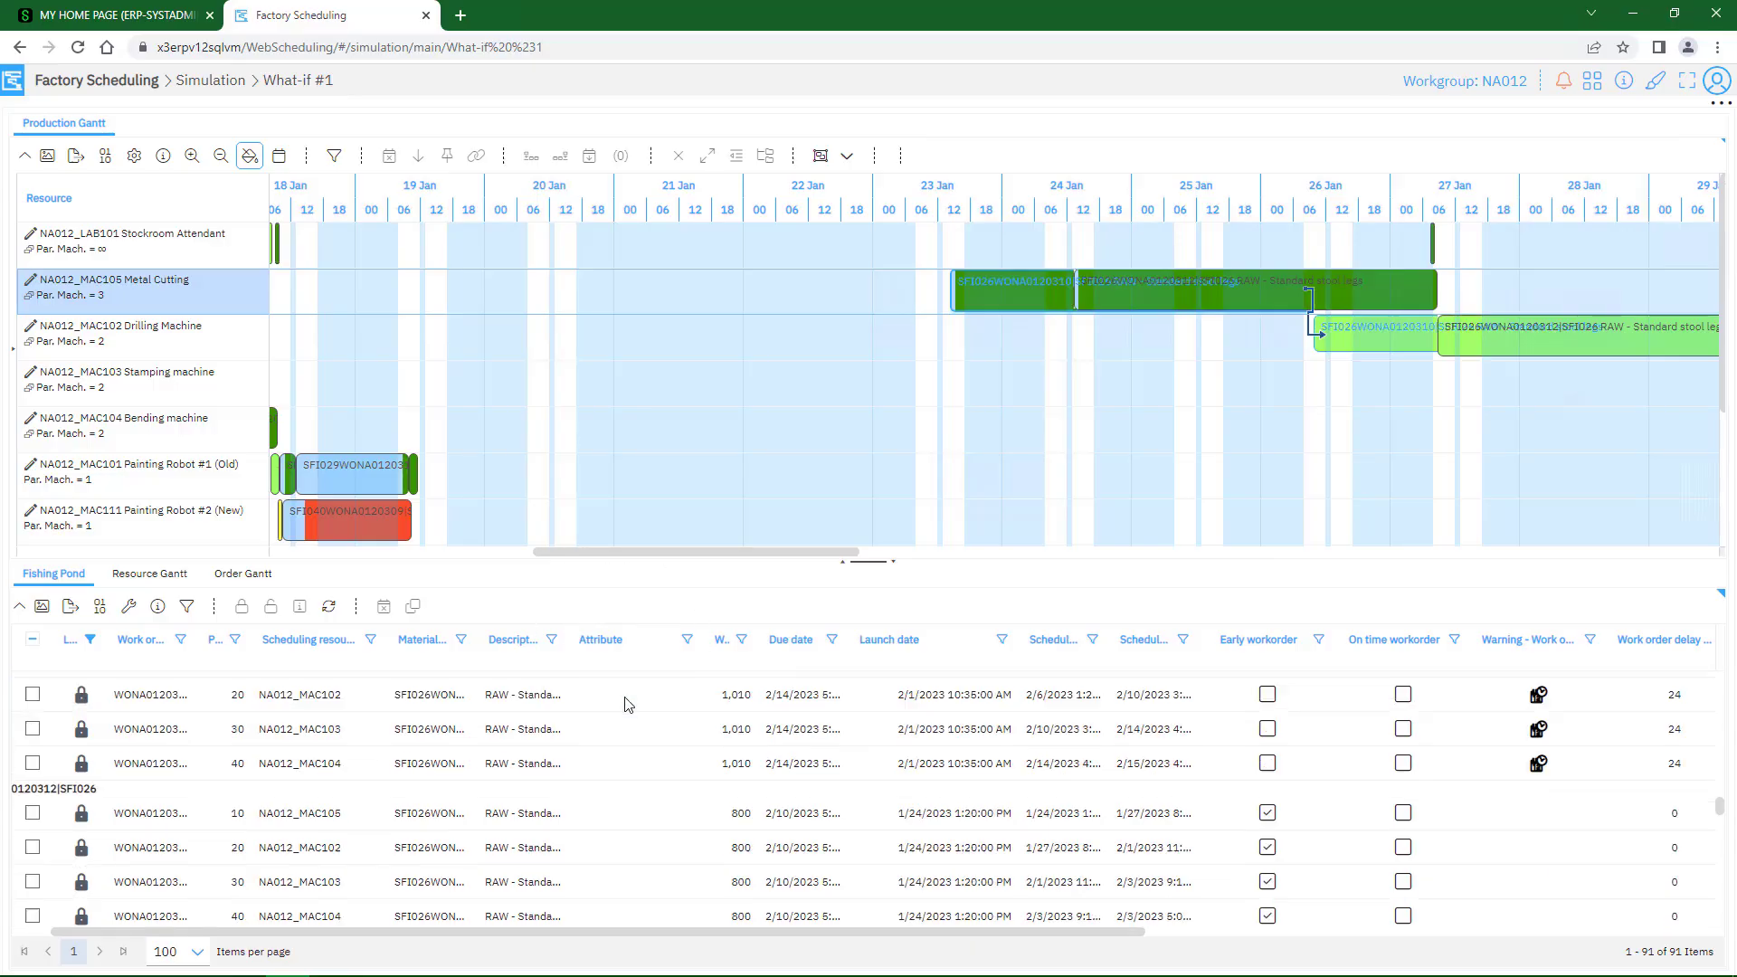
scroll(629, 704, down, 4)
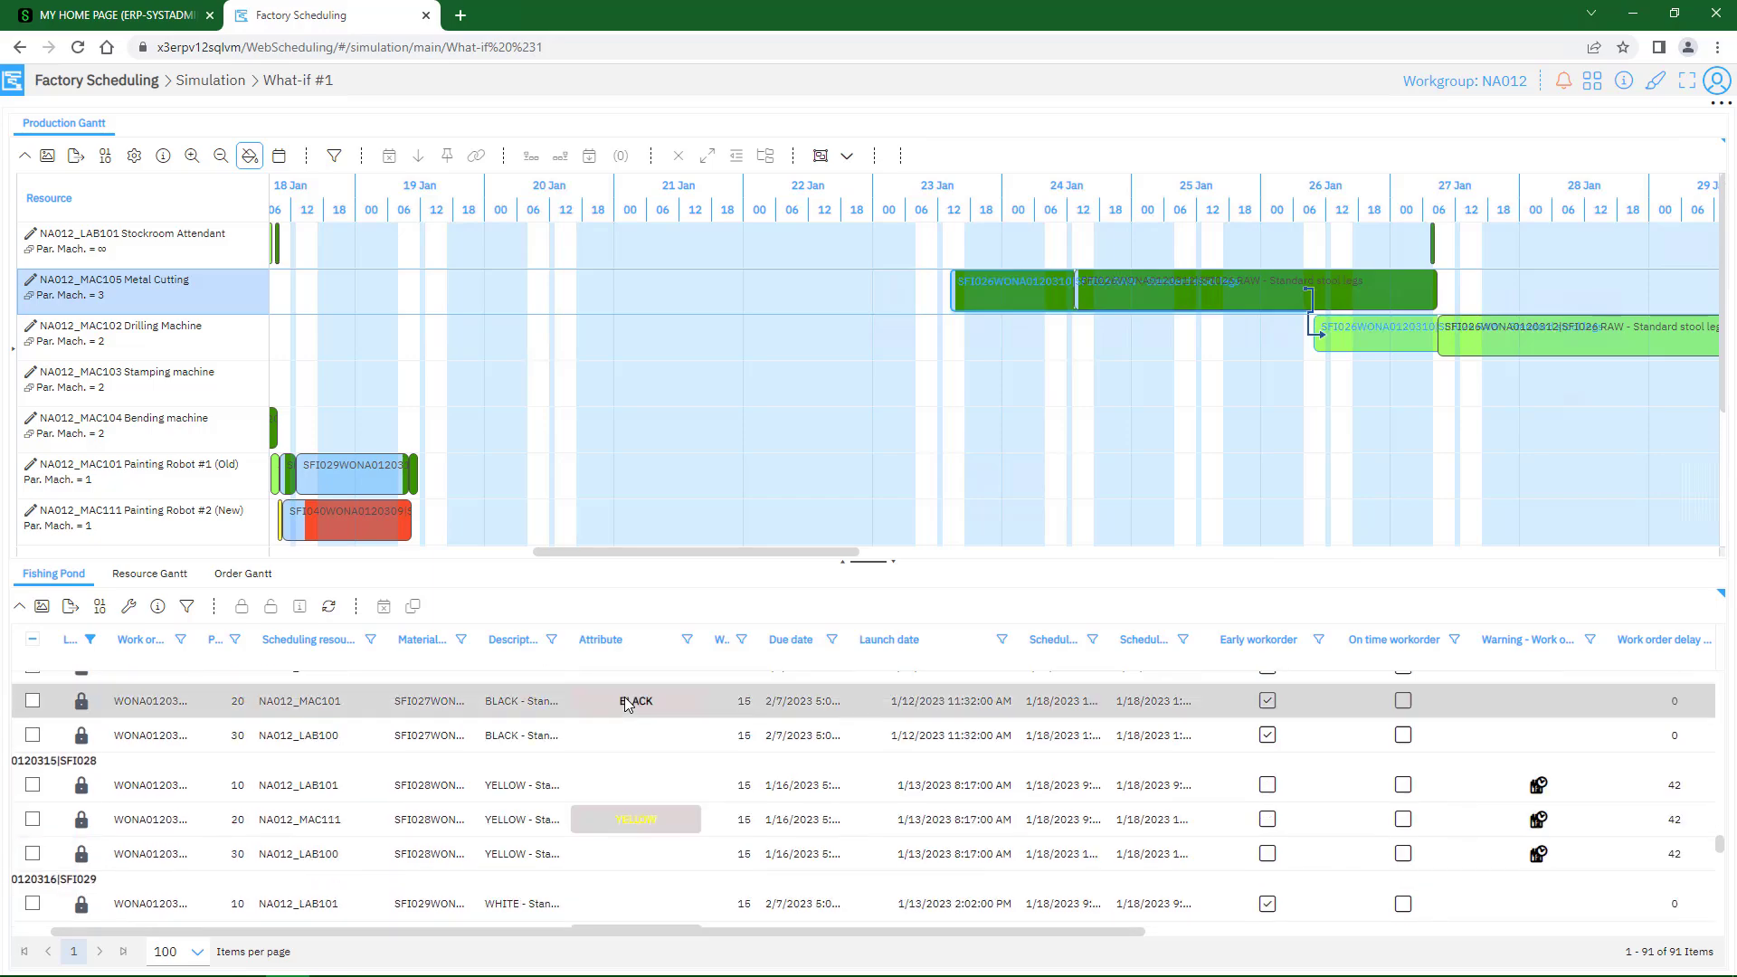
click(655, 825)
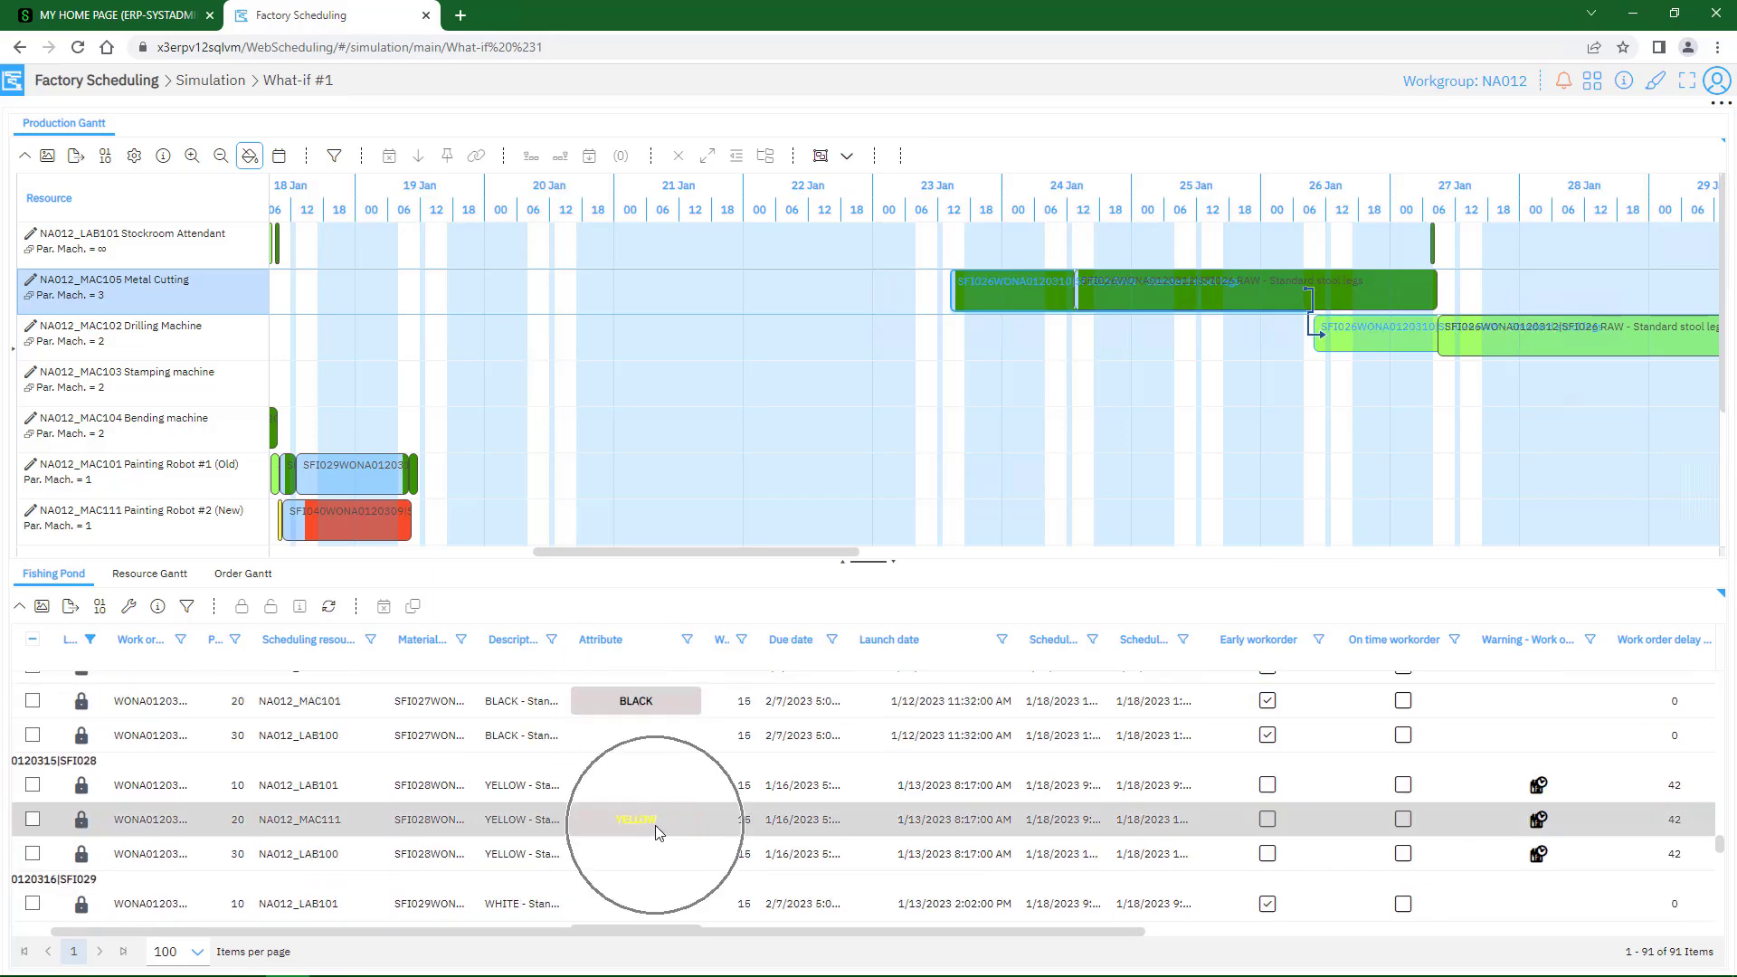
scroll(655, 826, down, 2)
click(658, 747)
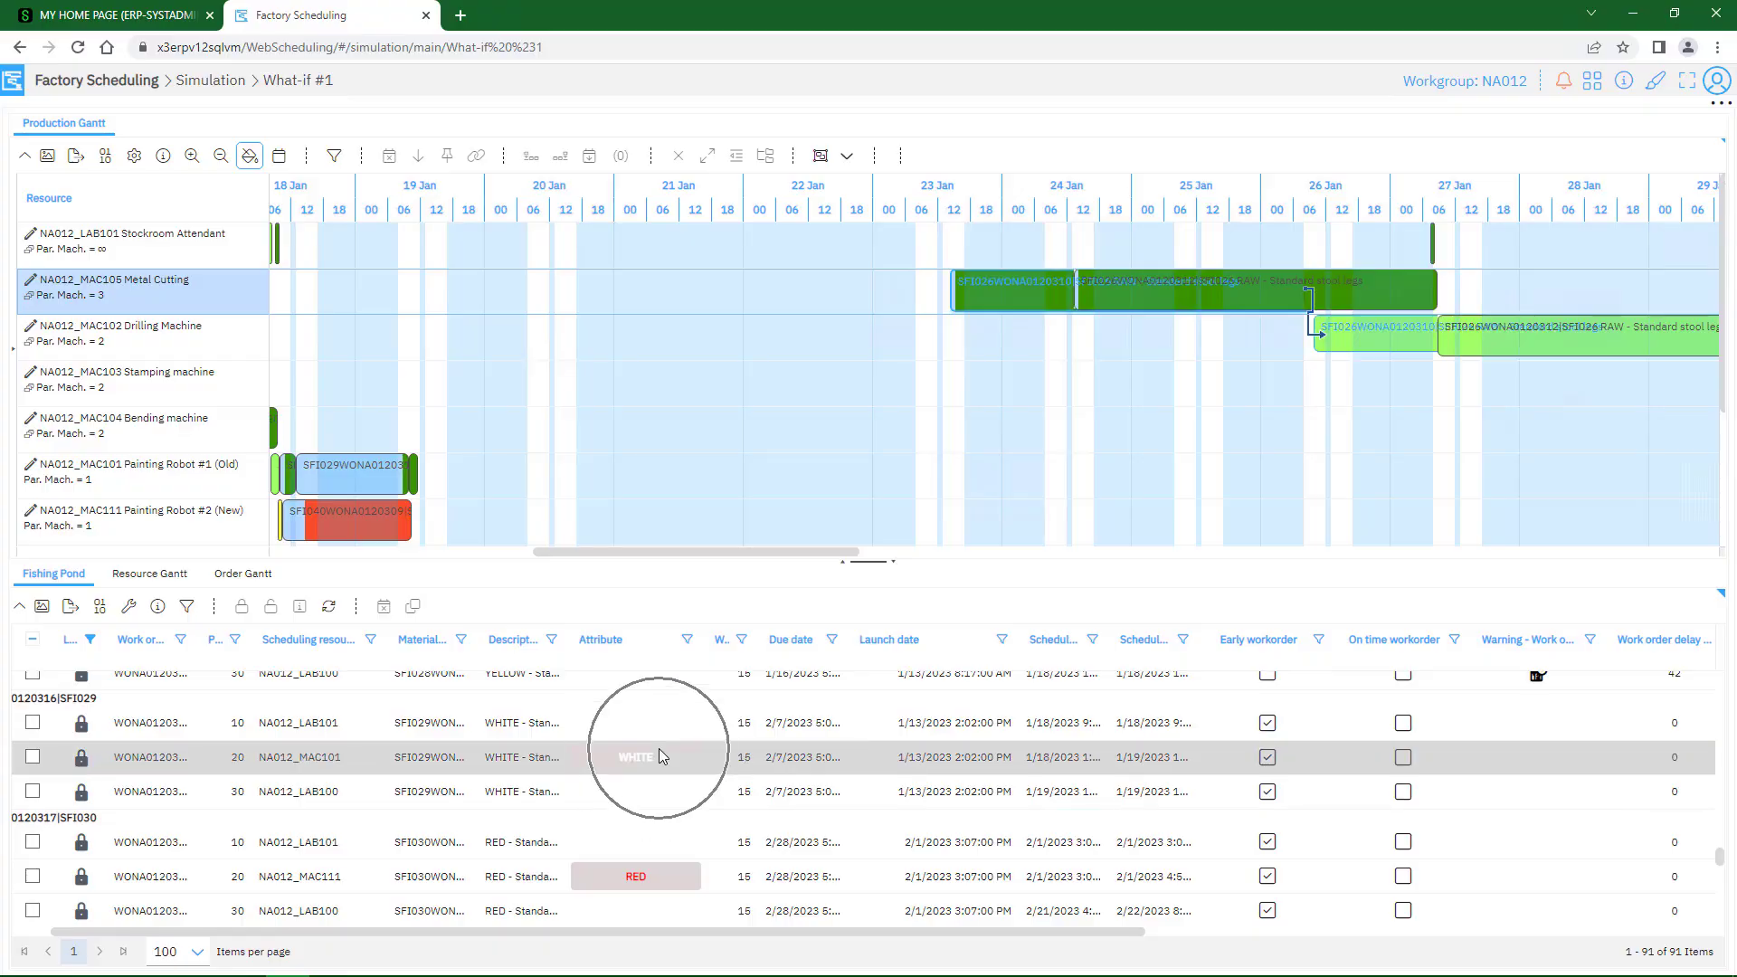
click(641, 877)
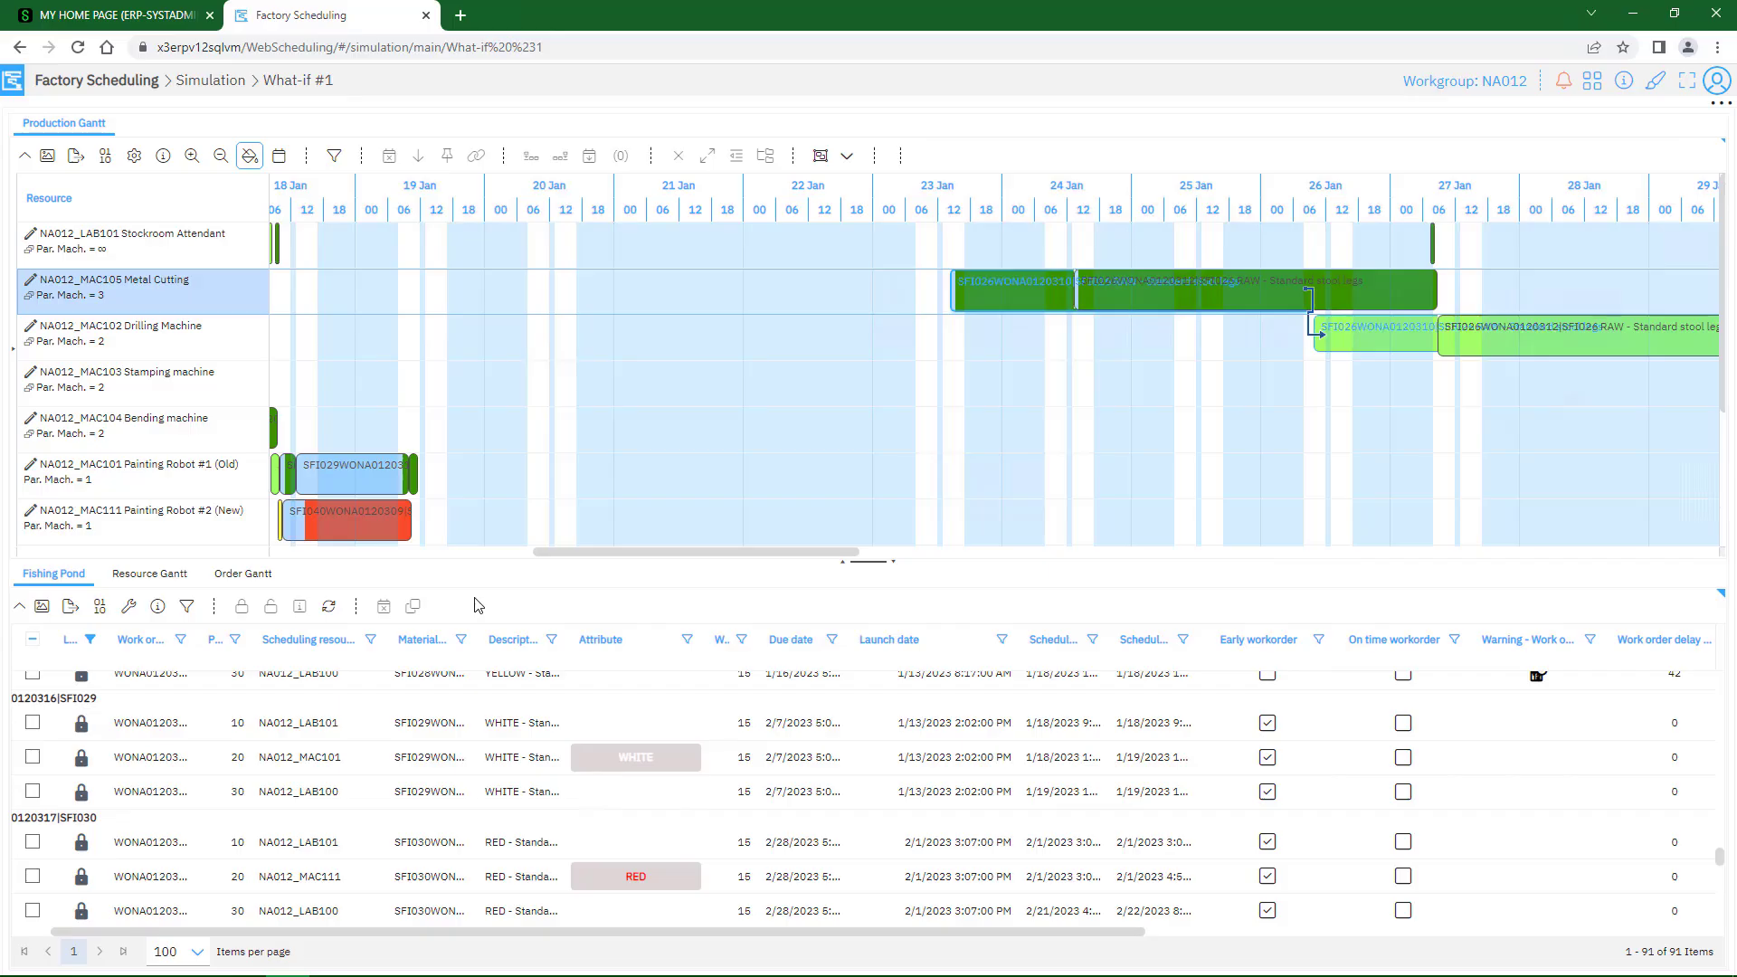
Show the Resource Gantt for NA012_MAC105 and examine its daily machine load from 9 to 27 January
click(41, 608)
click(151, 577)
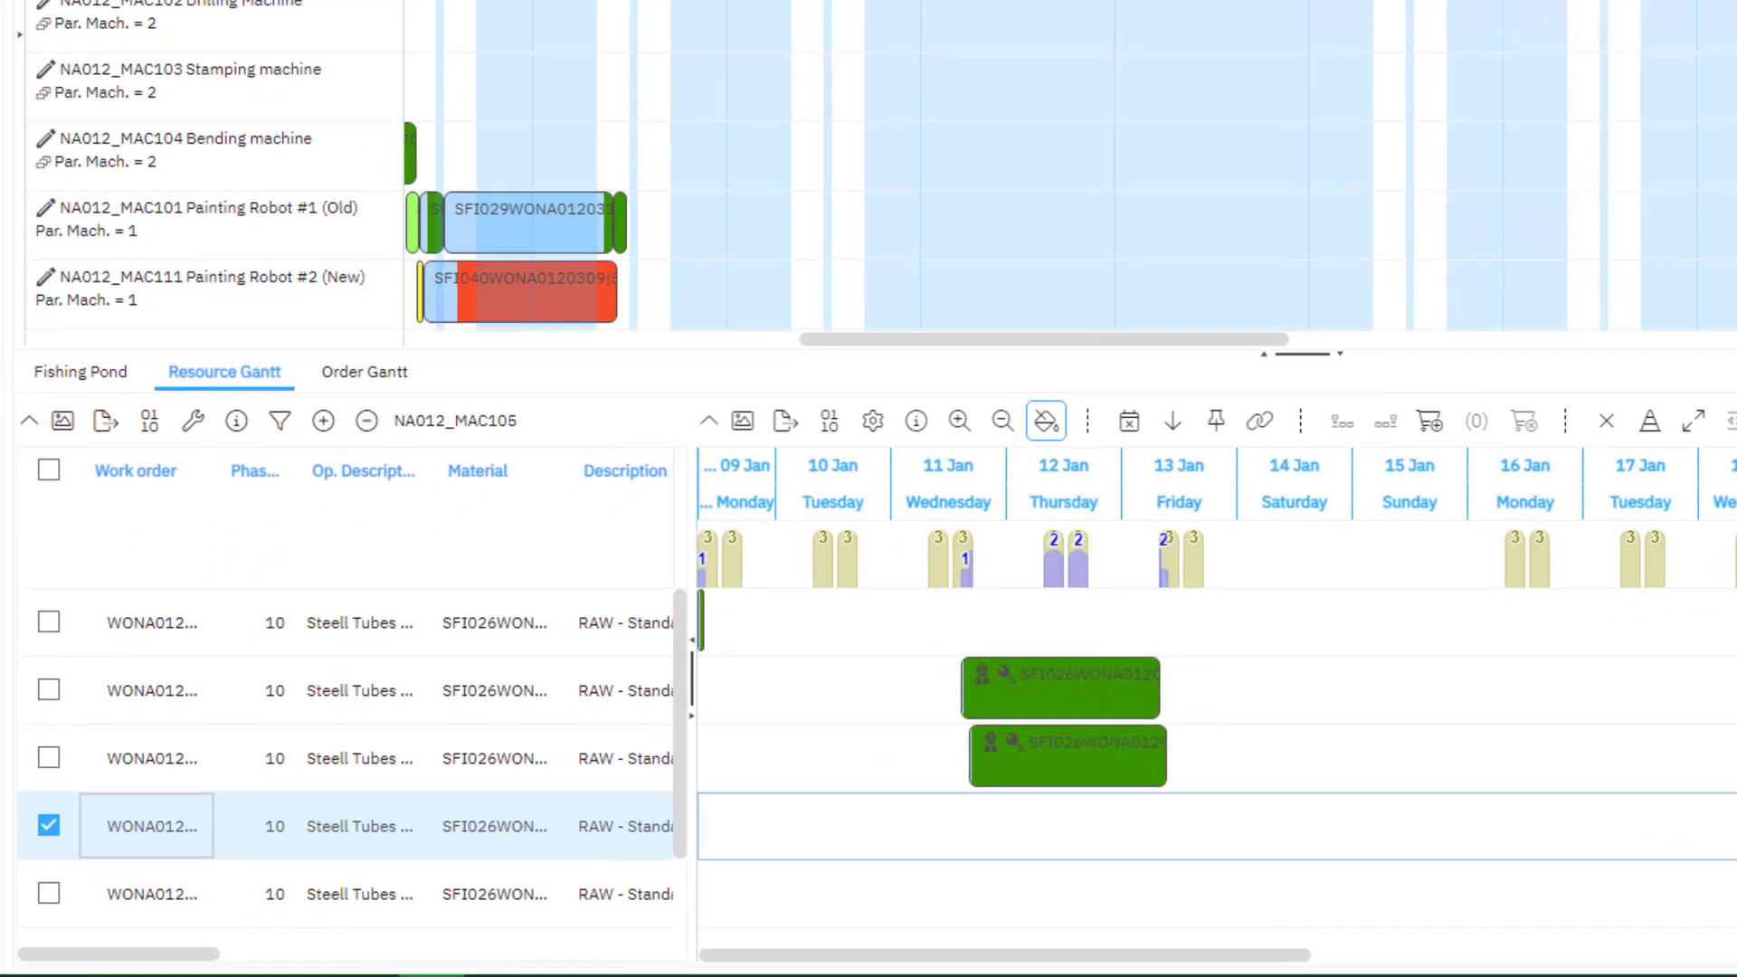
key(ctrl)
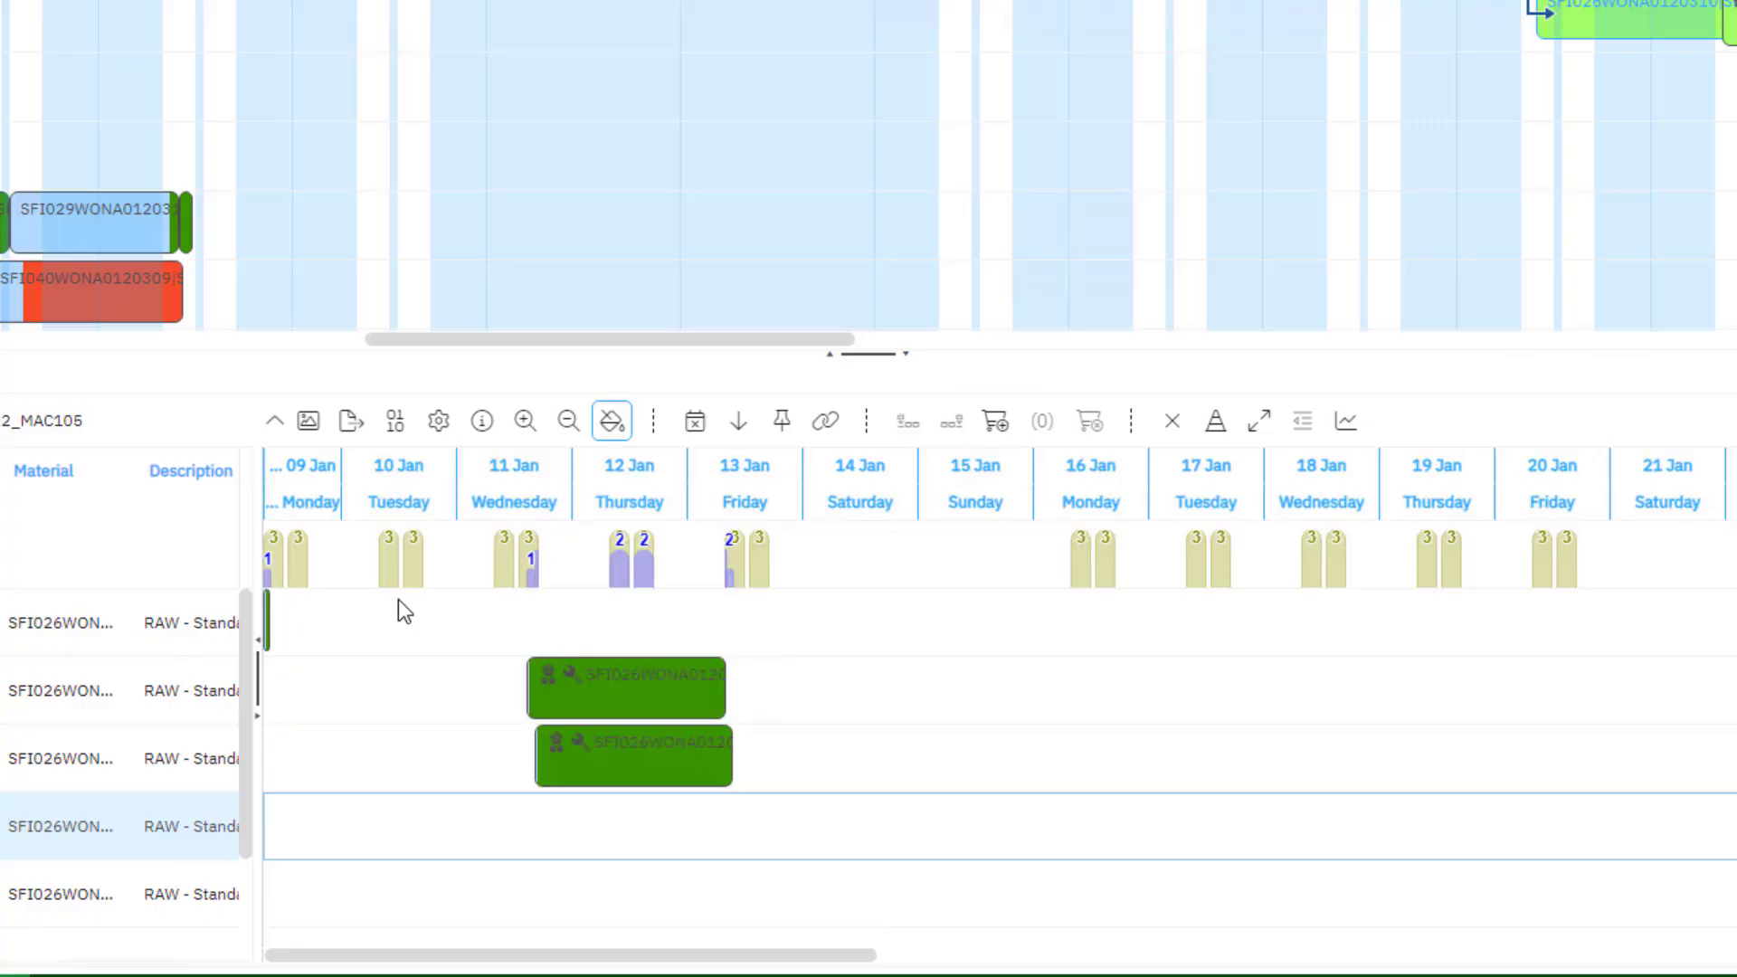
key(ctrl)
key(ctrl)
key(ctrl)
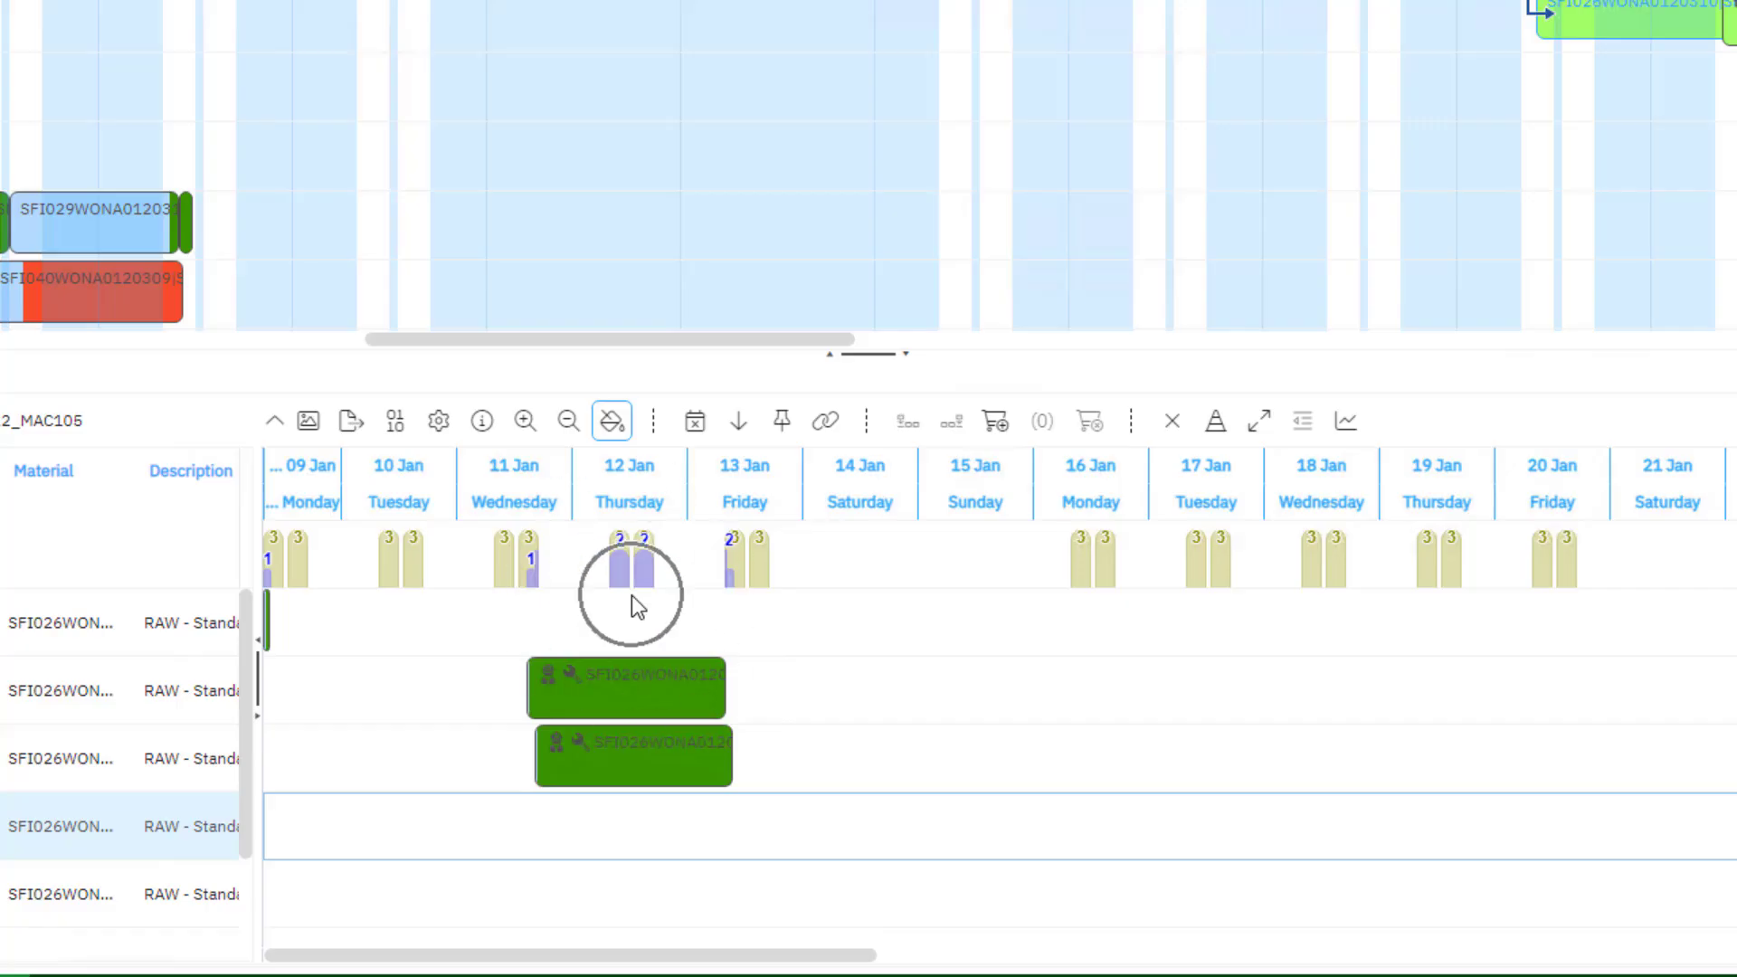
drag(818, 957, 1102, 946)
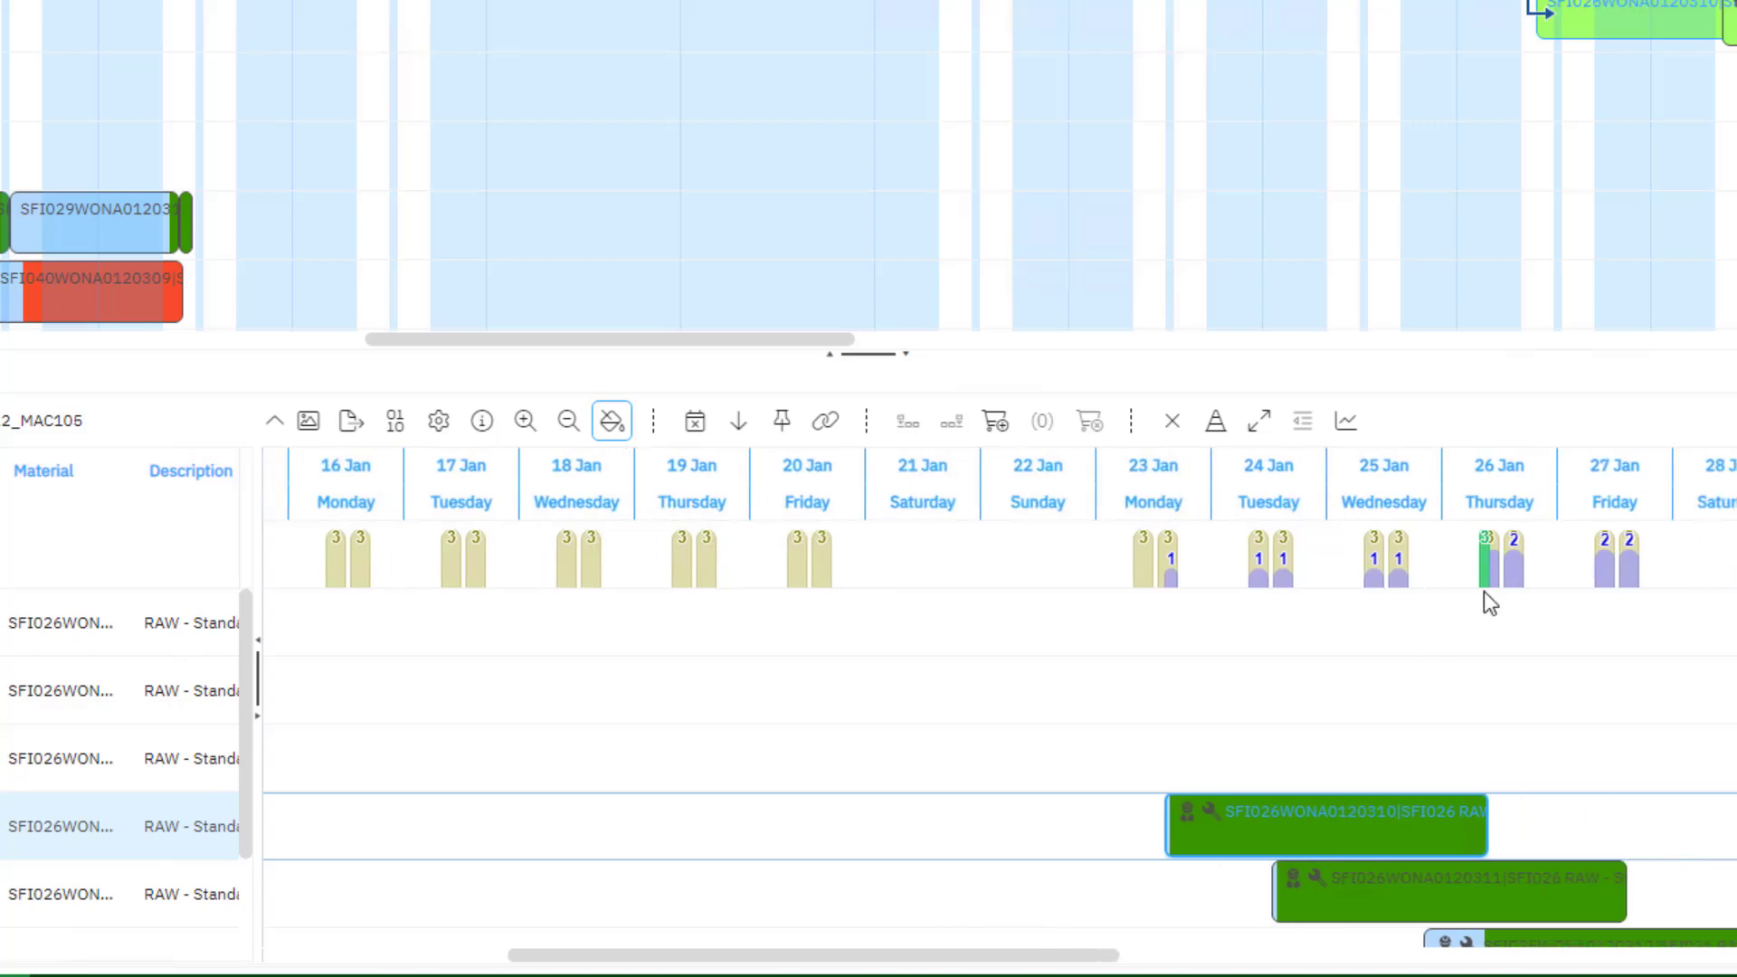
key(ctrl)
drag(776, 965, 445, 965)
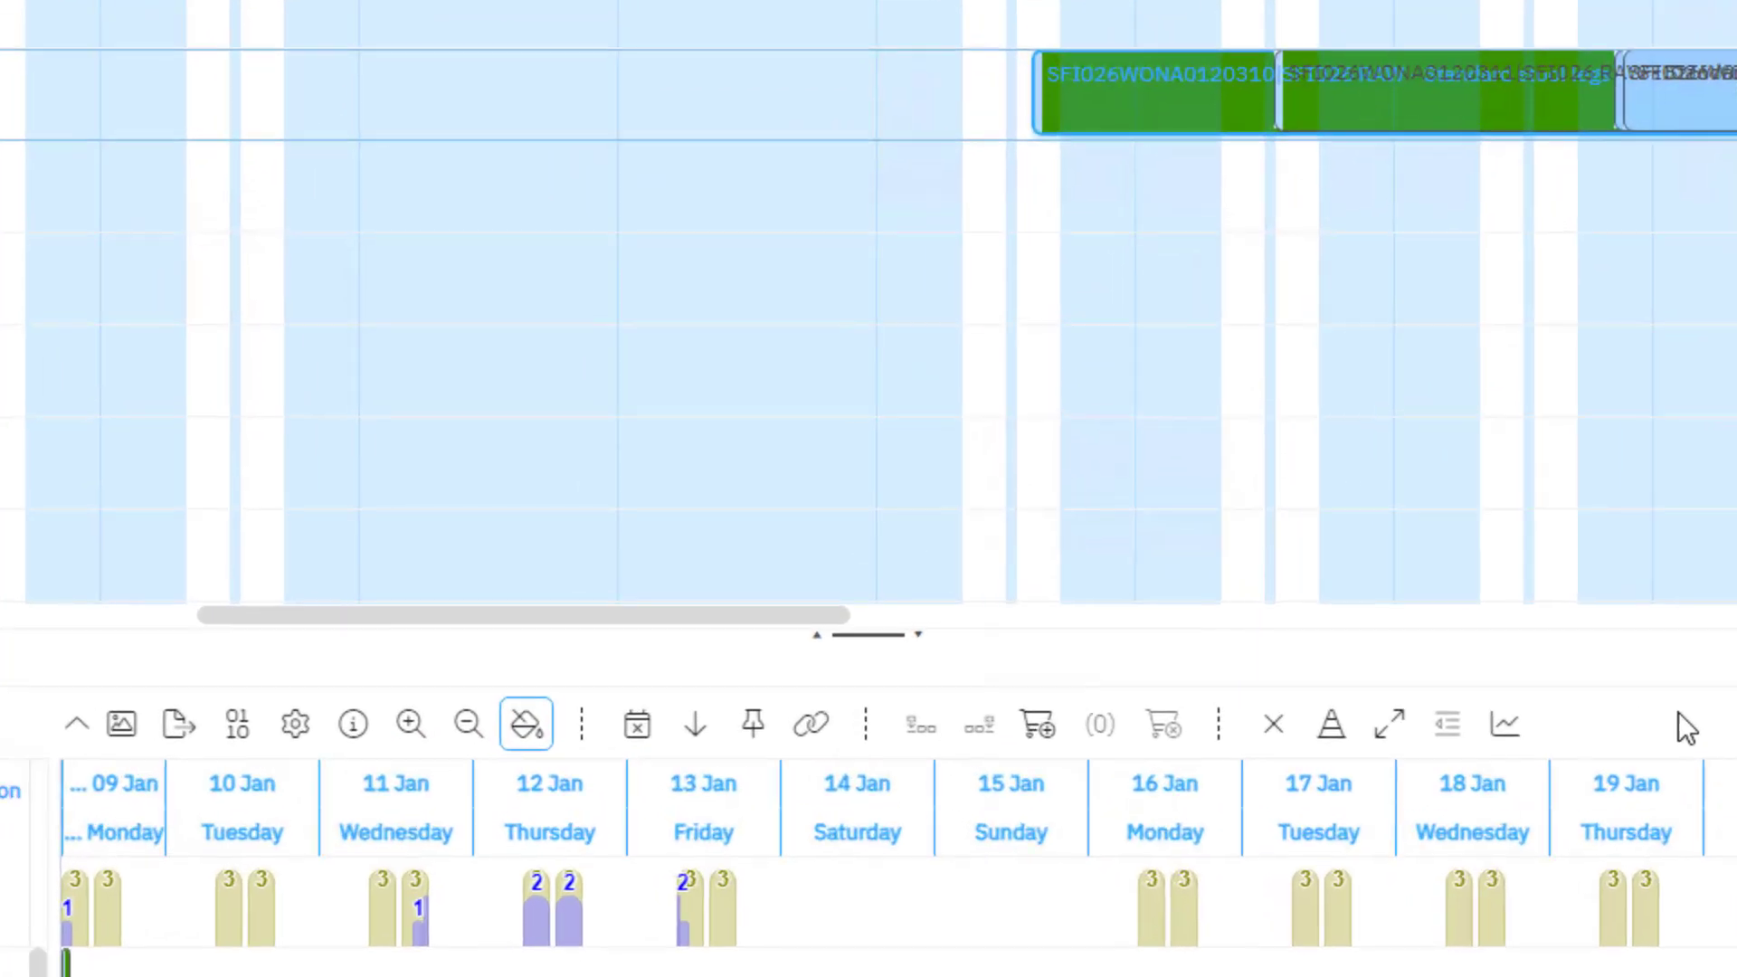
Add a General Machine Downtime on NA012_MAC105 from 1/12/2023 12:00:00 AM to 1/13/2023 12:00:00 AM
click(1332, 734)
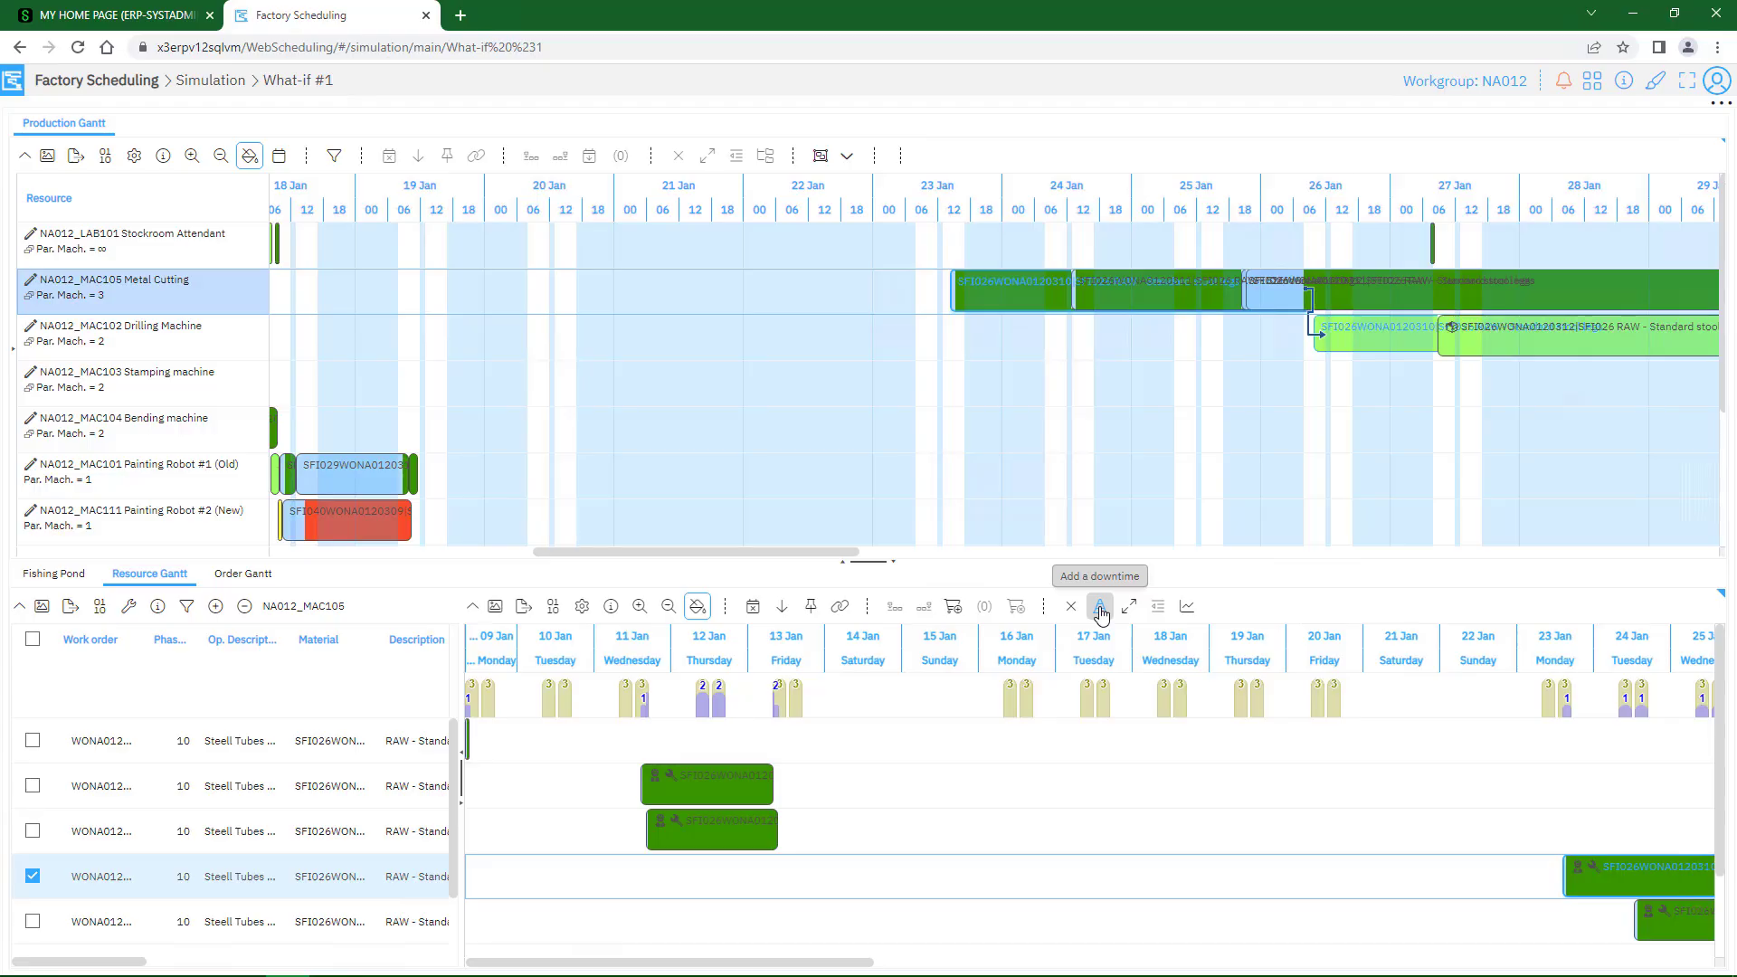
click(1100, 606)
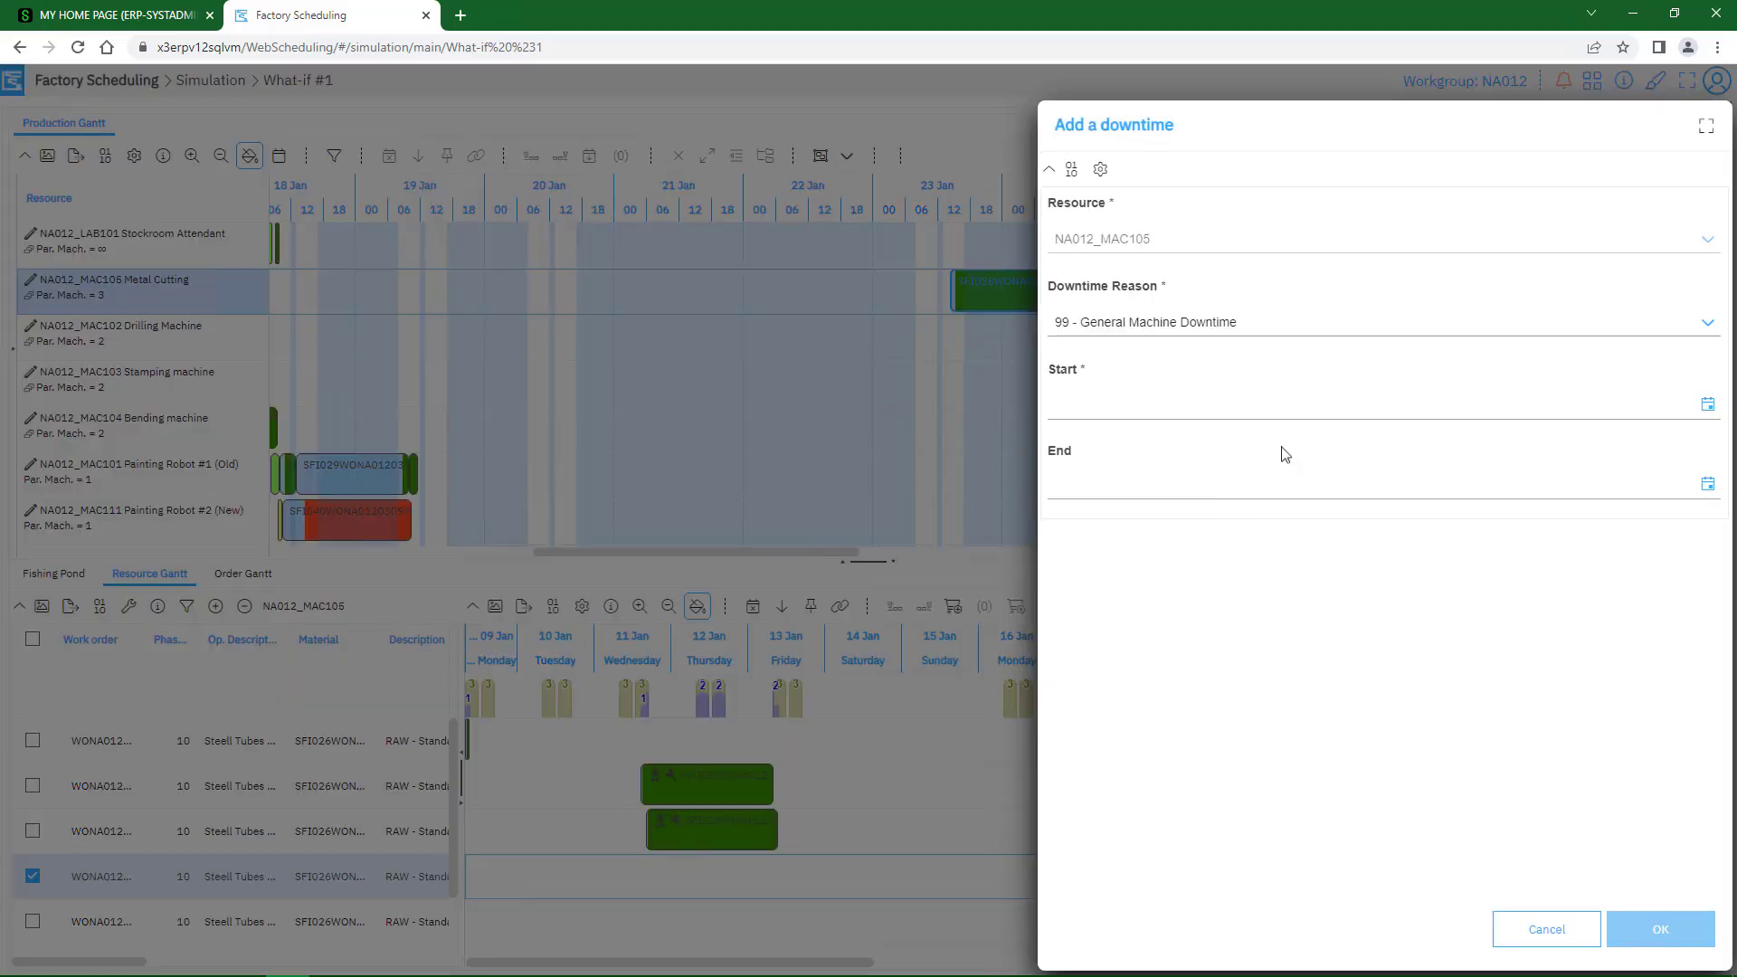
click(1342, 401)
click(1232, 482)
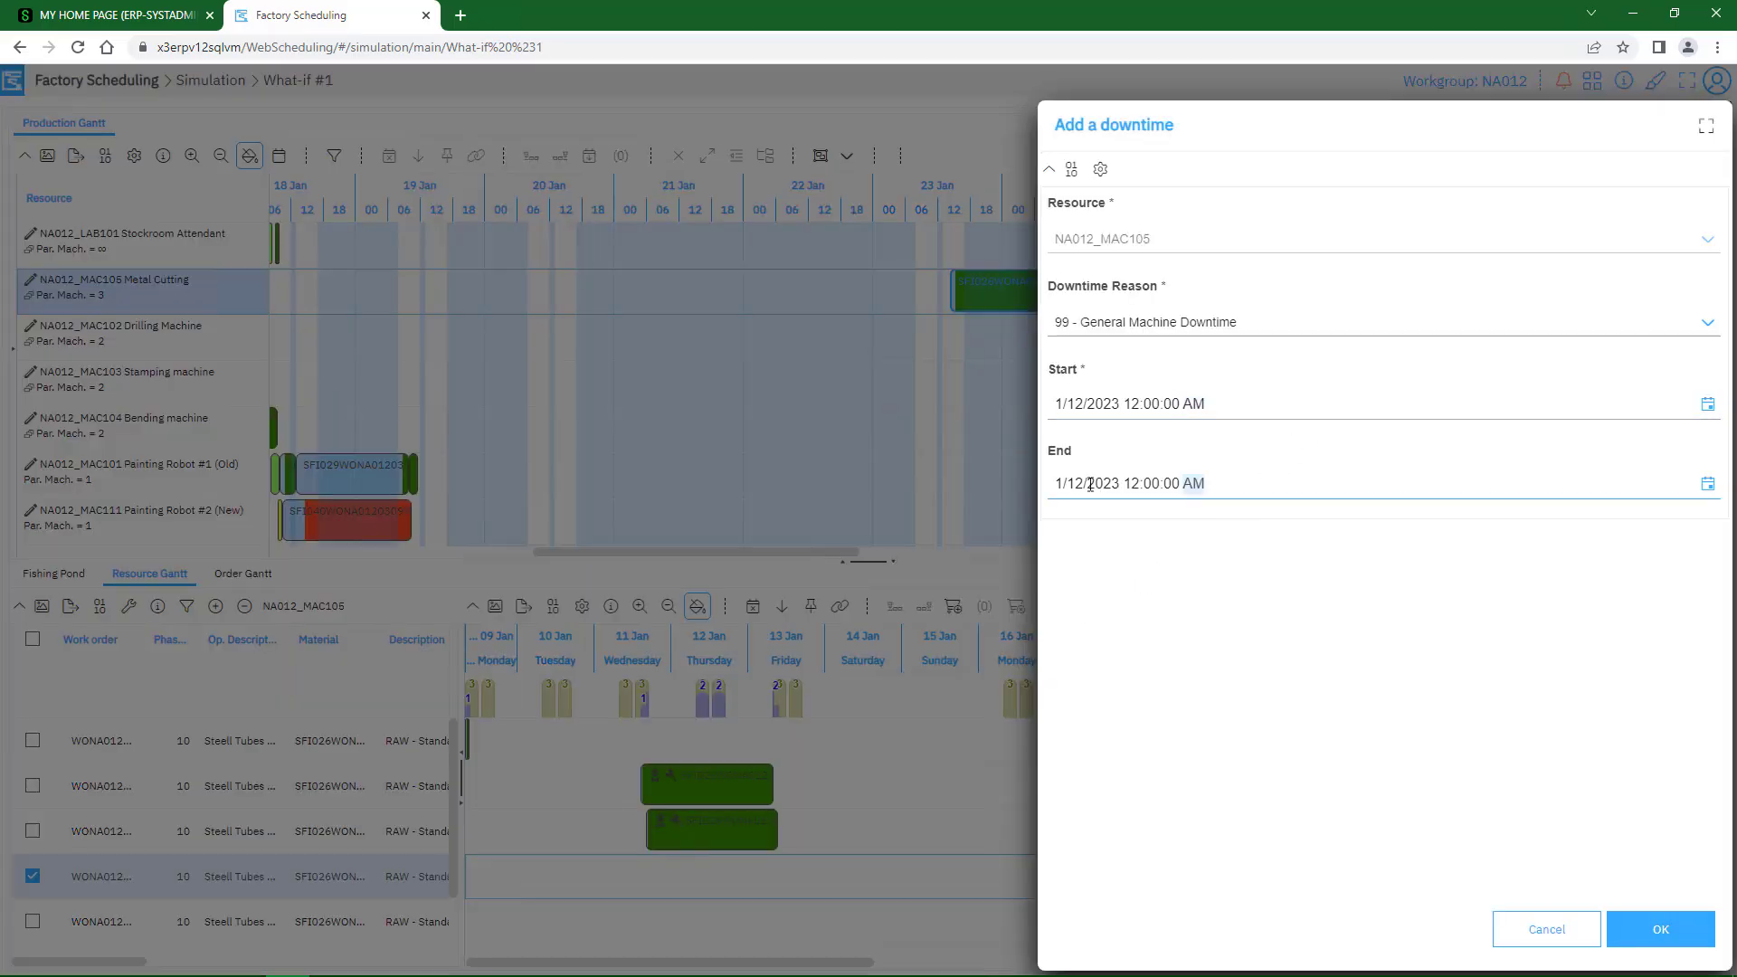
click(1082, 484)
text(13)
click(1652, 928)
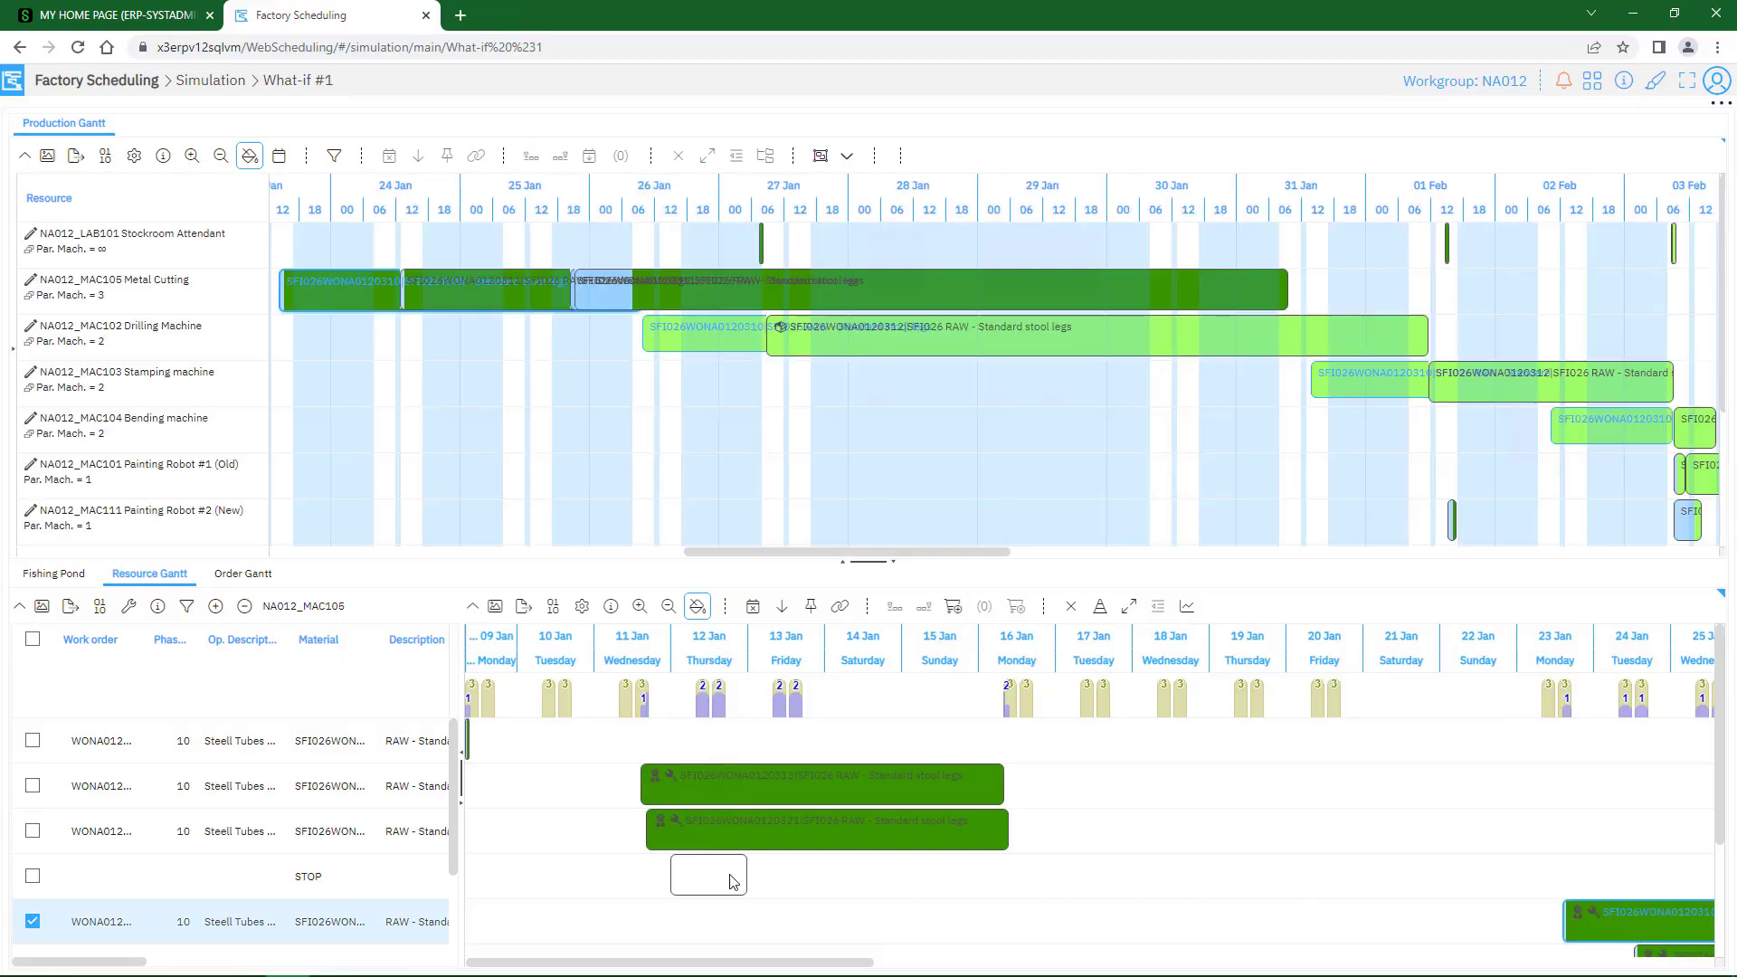
Review the activity details of the 12 January STOP downtime, including start, end and downtime reason, and close them without changes
click(733, 882)
double_click(733, 882)
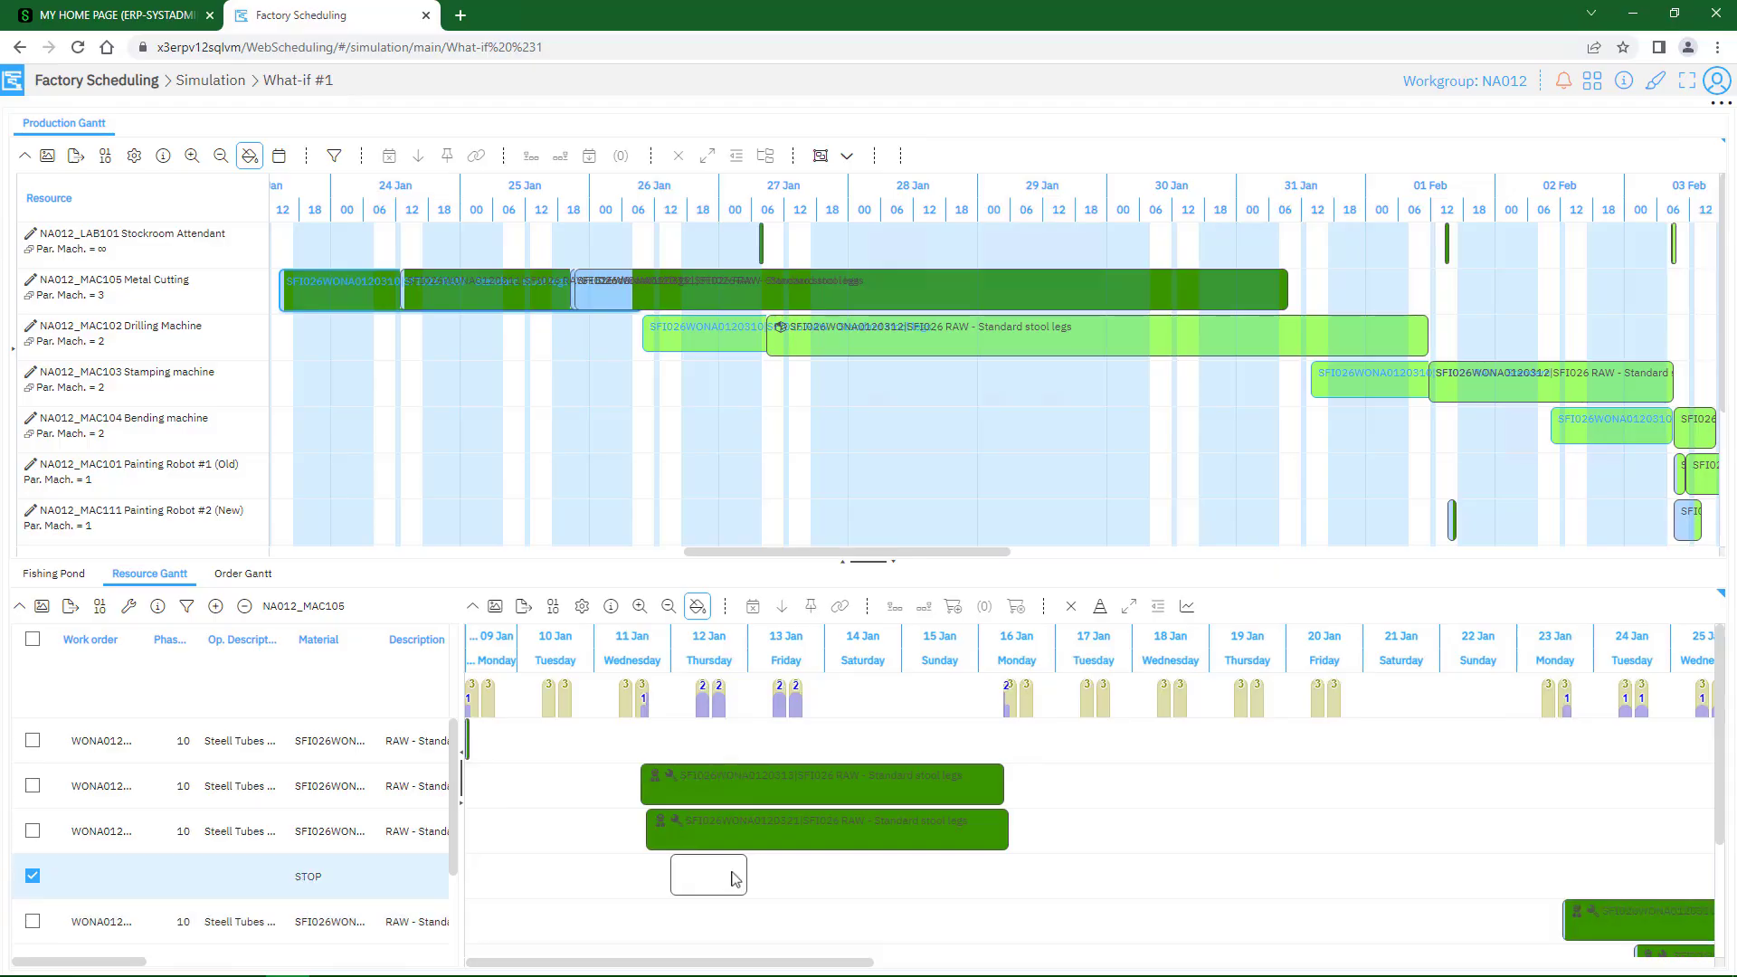
key(ctrl)
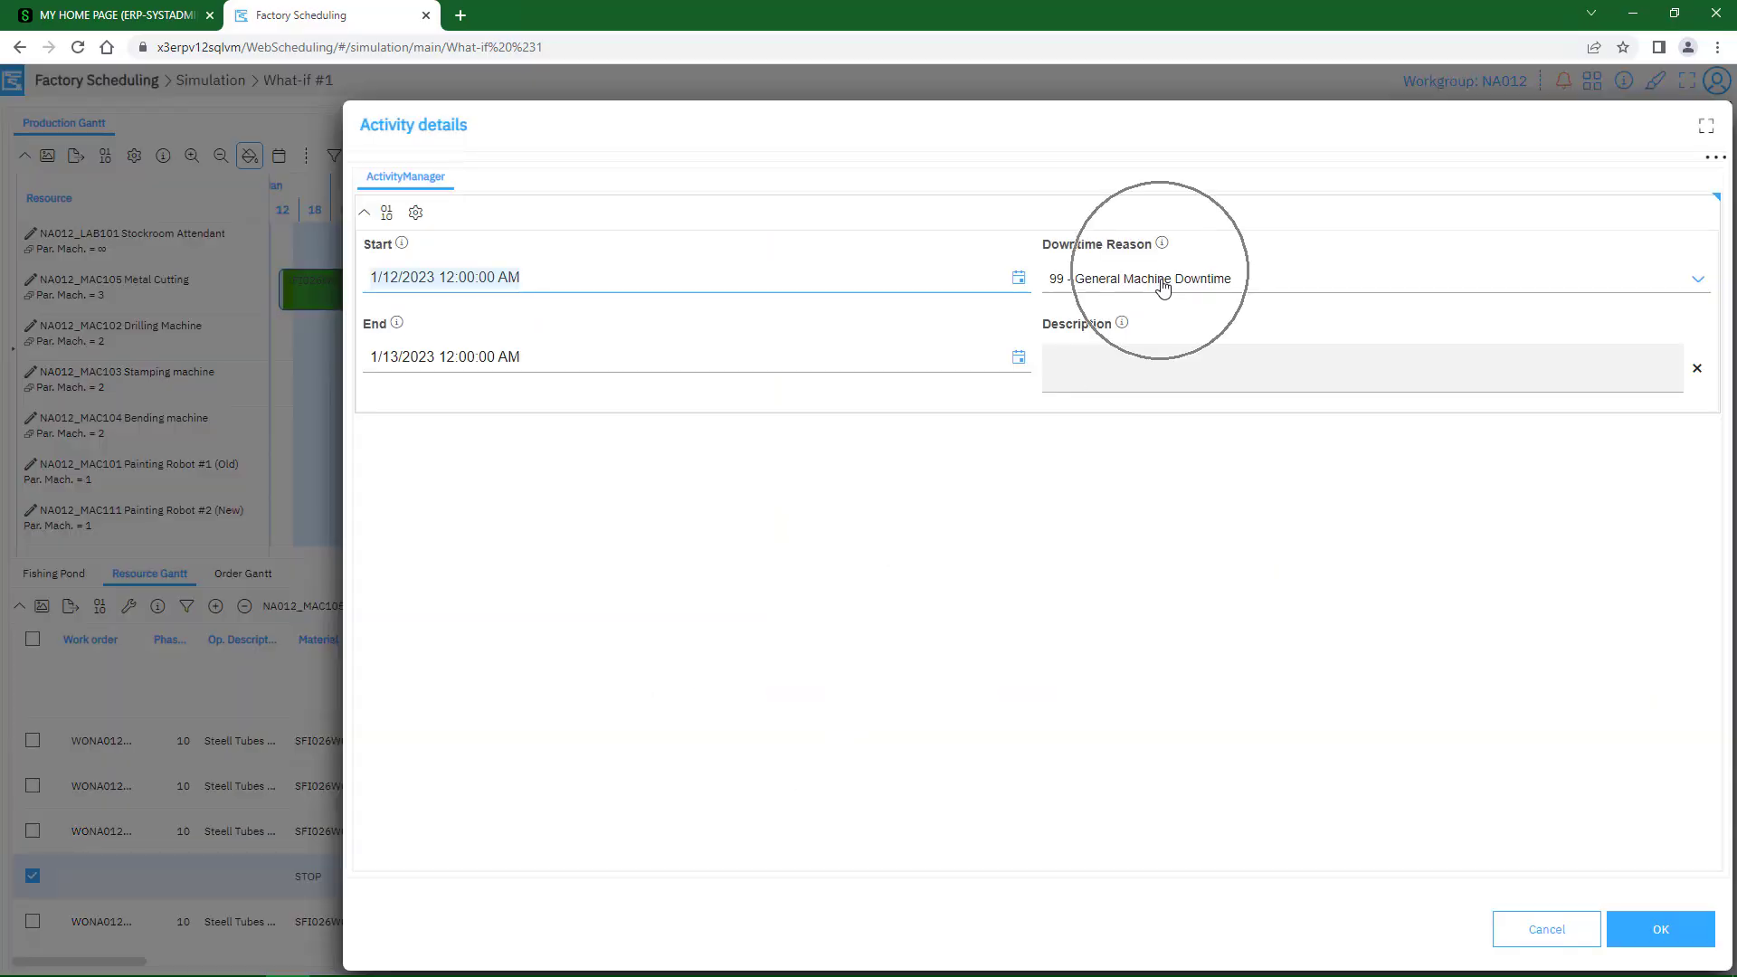
key(ctrl)
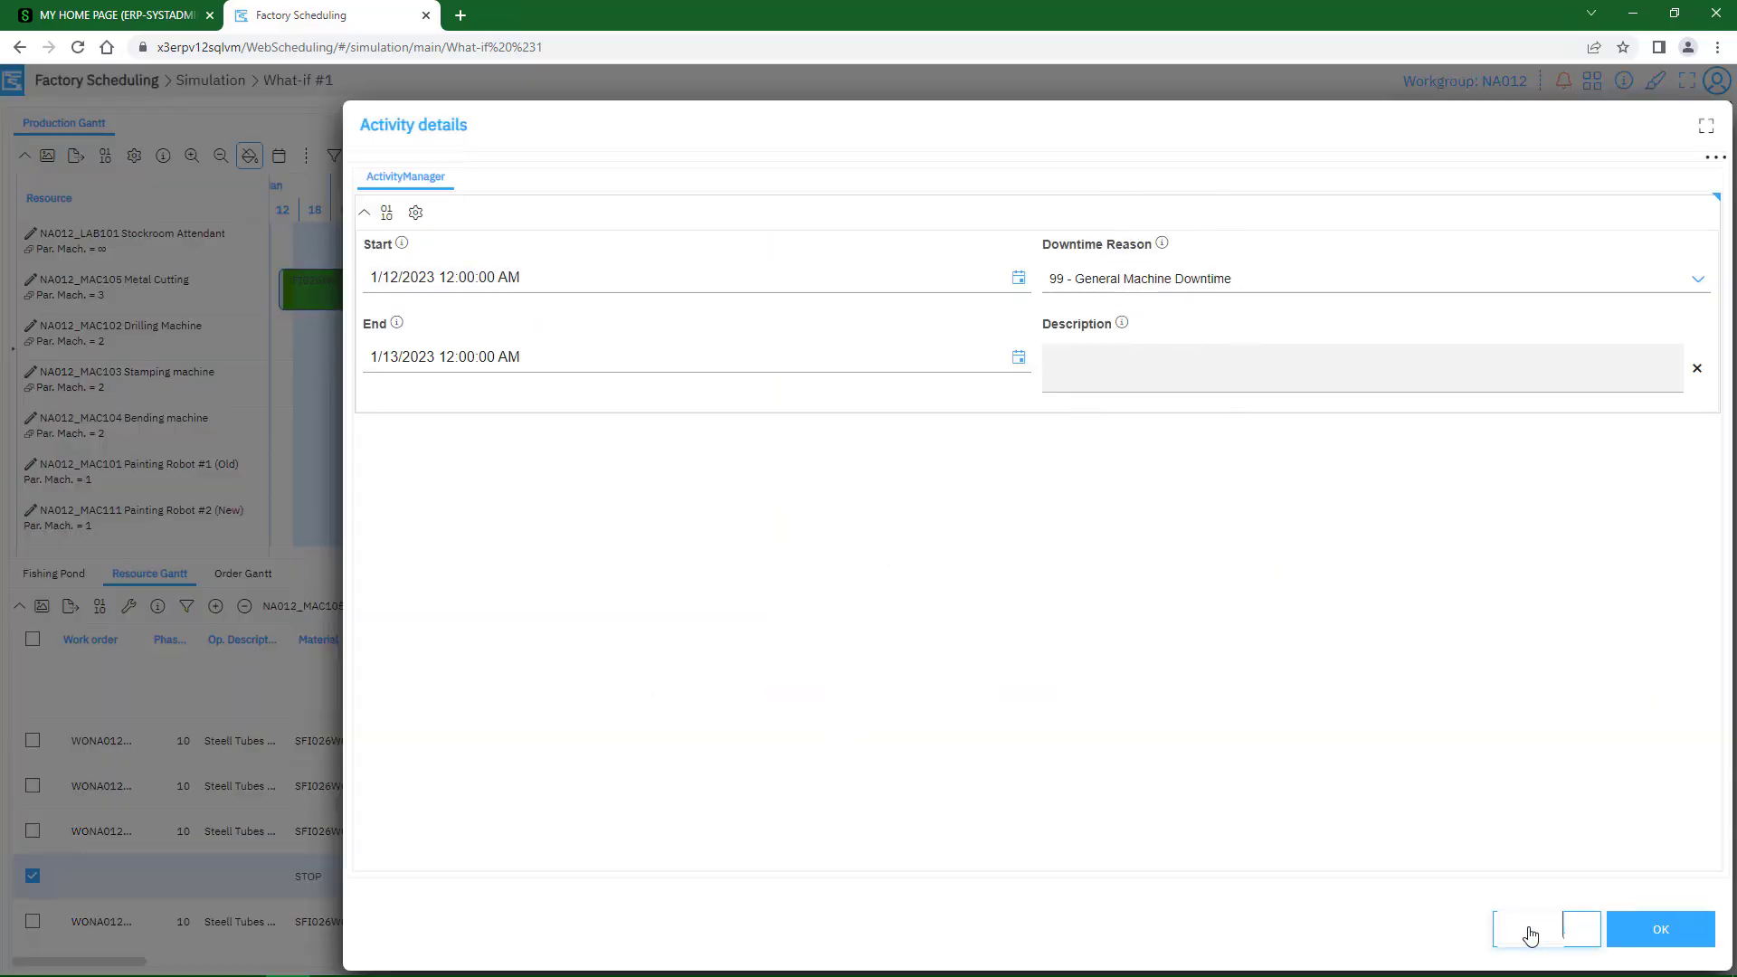
click(1532, 932)
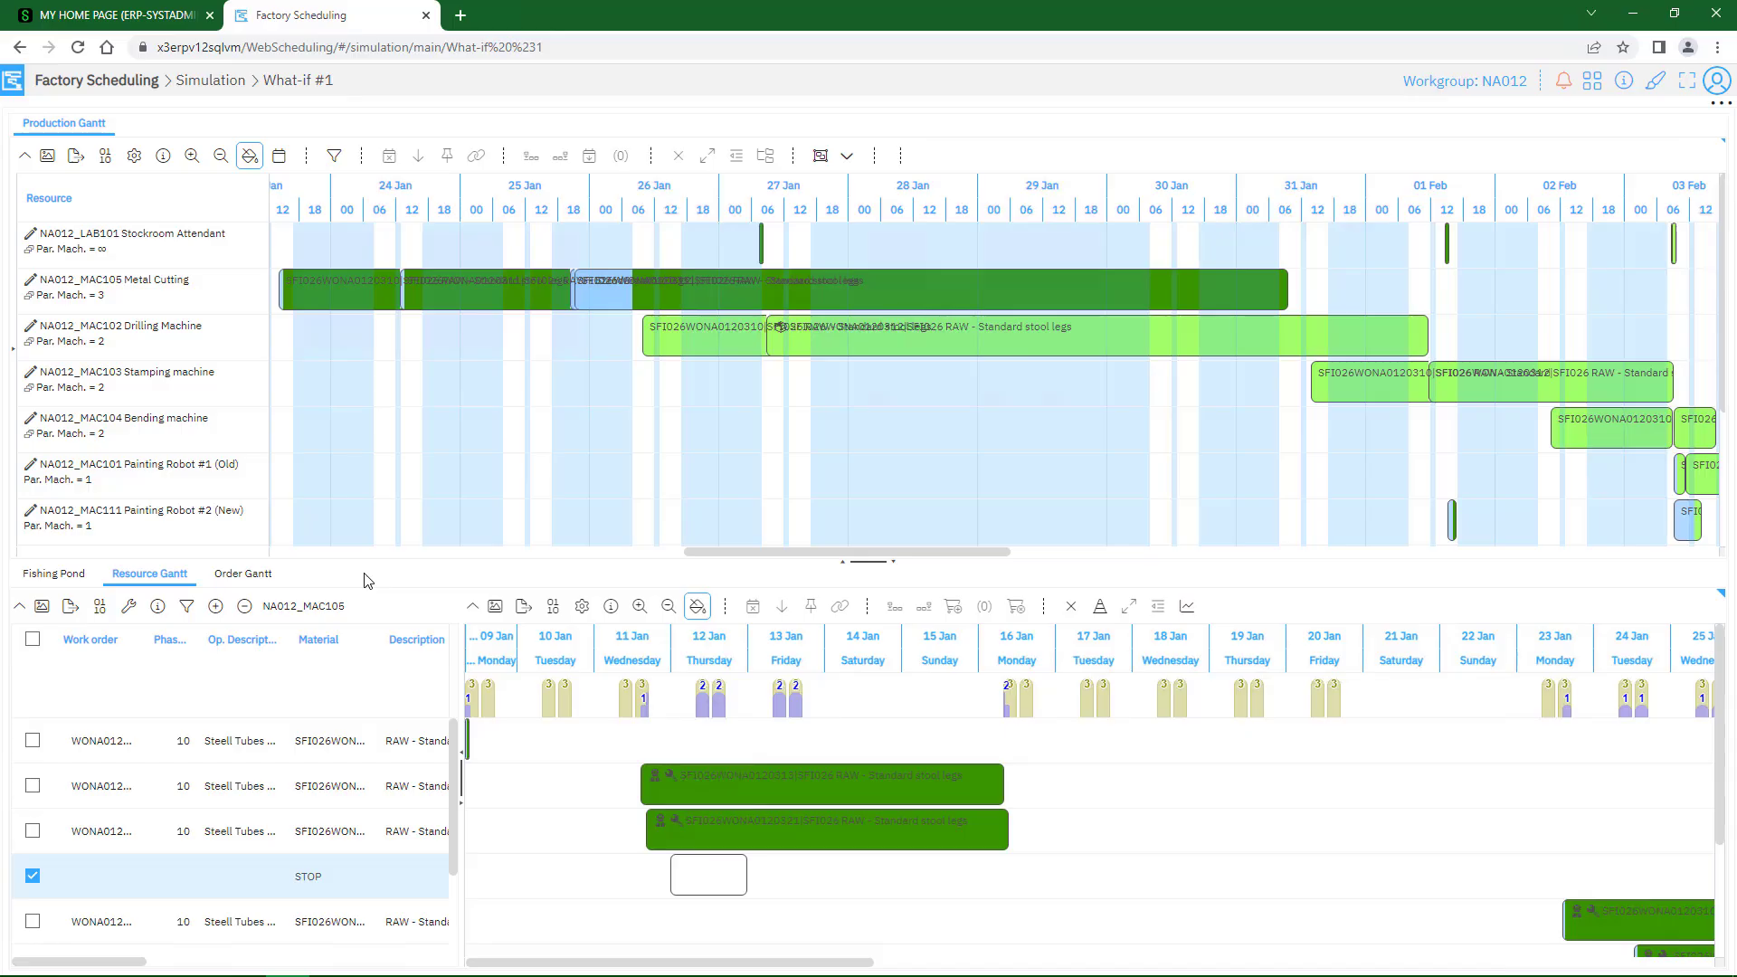
In the Order Gantt, expand the RAW - Standard stool legs work order starting on 23 January and examine its phases 10 to 40
click(244, 576)
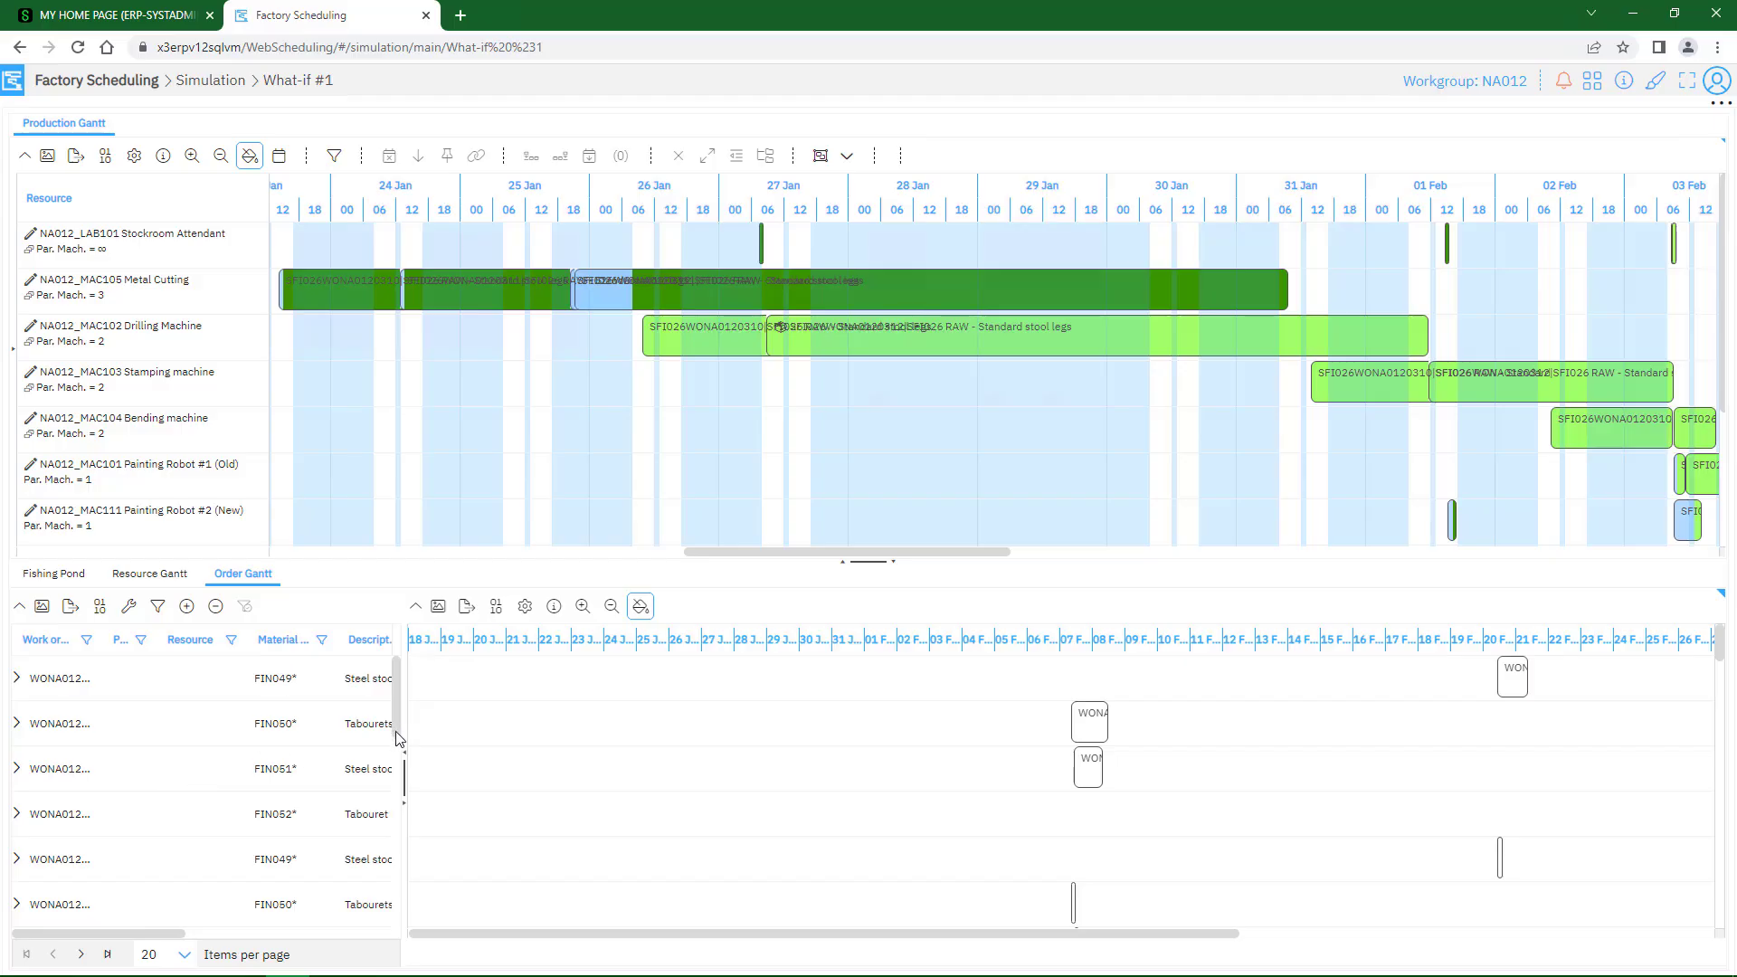
scroll(399, 751, down, 1)
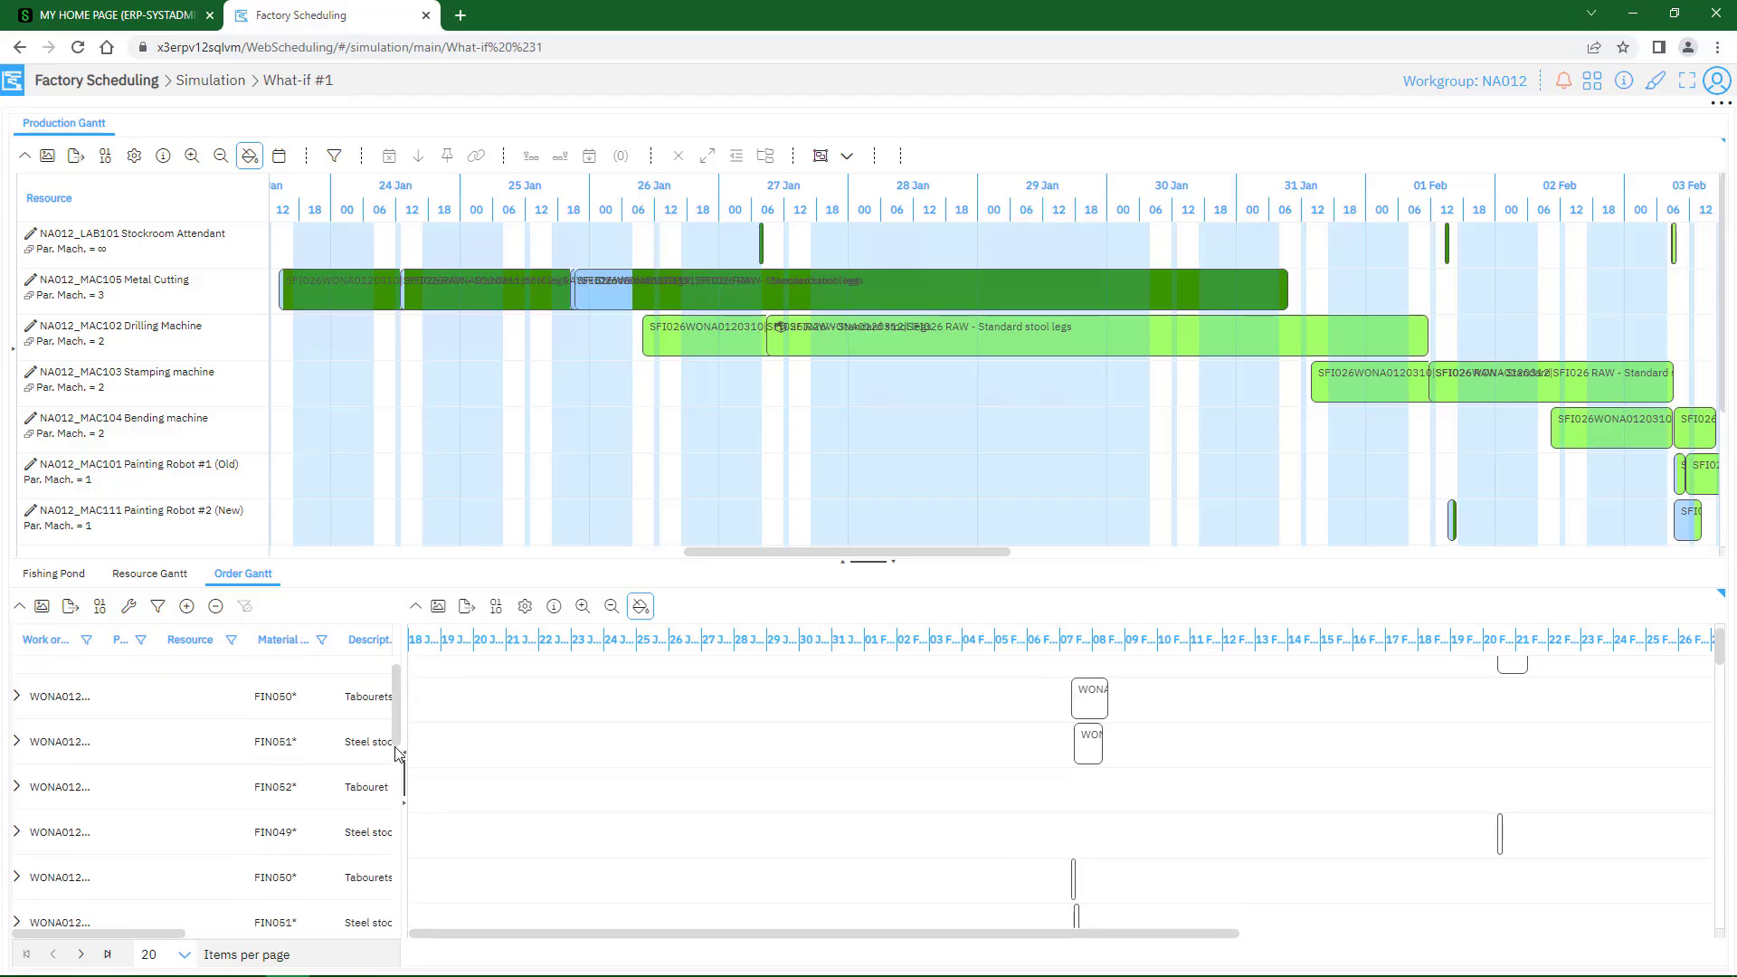
drag(399, 758, 404, 932)
click(18, 861)
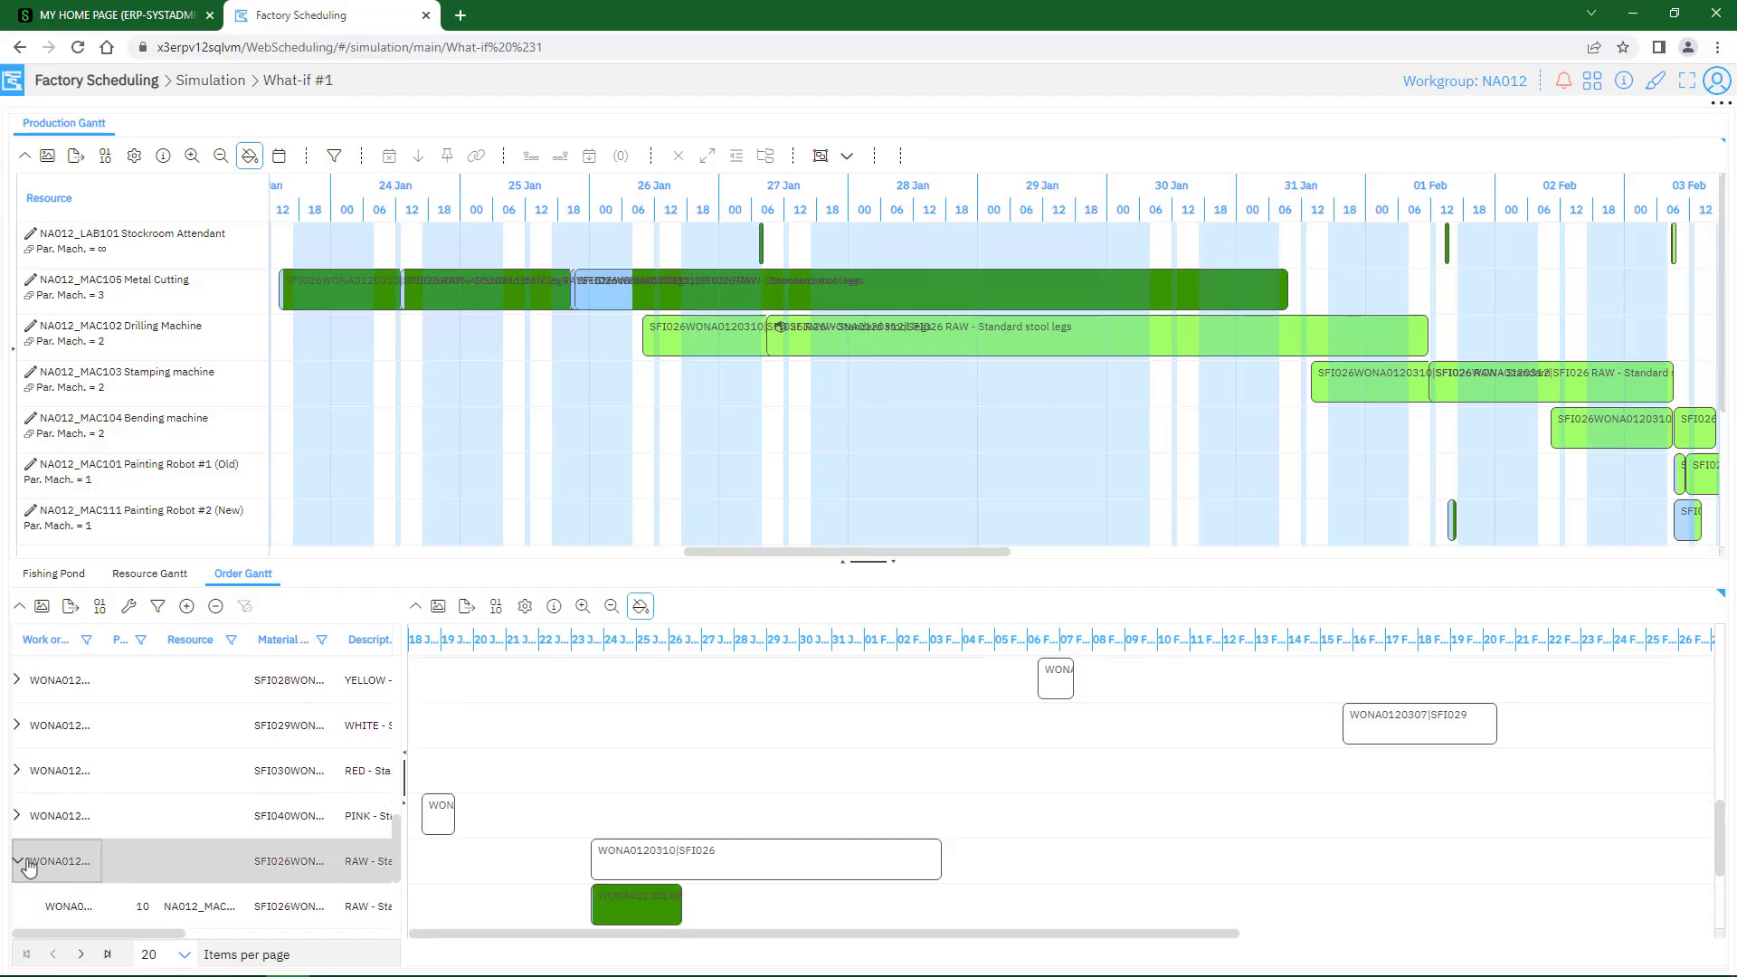
drag(398, 845, 403, 879)
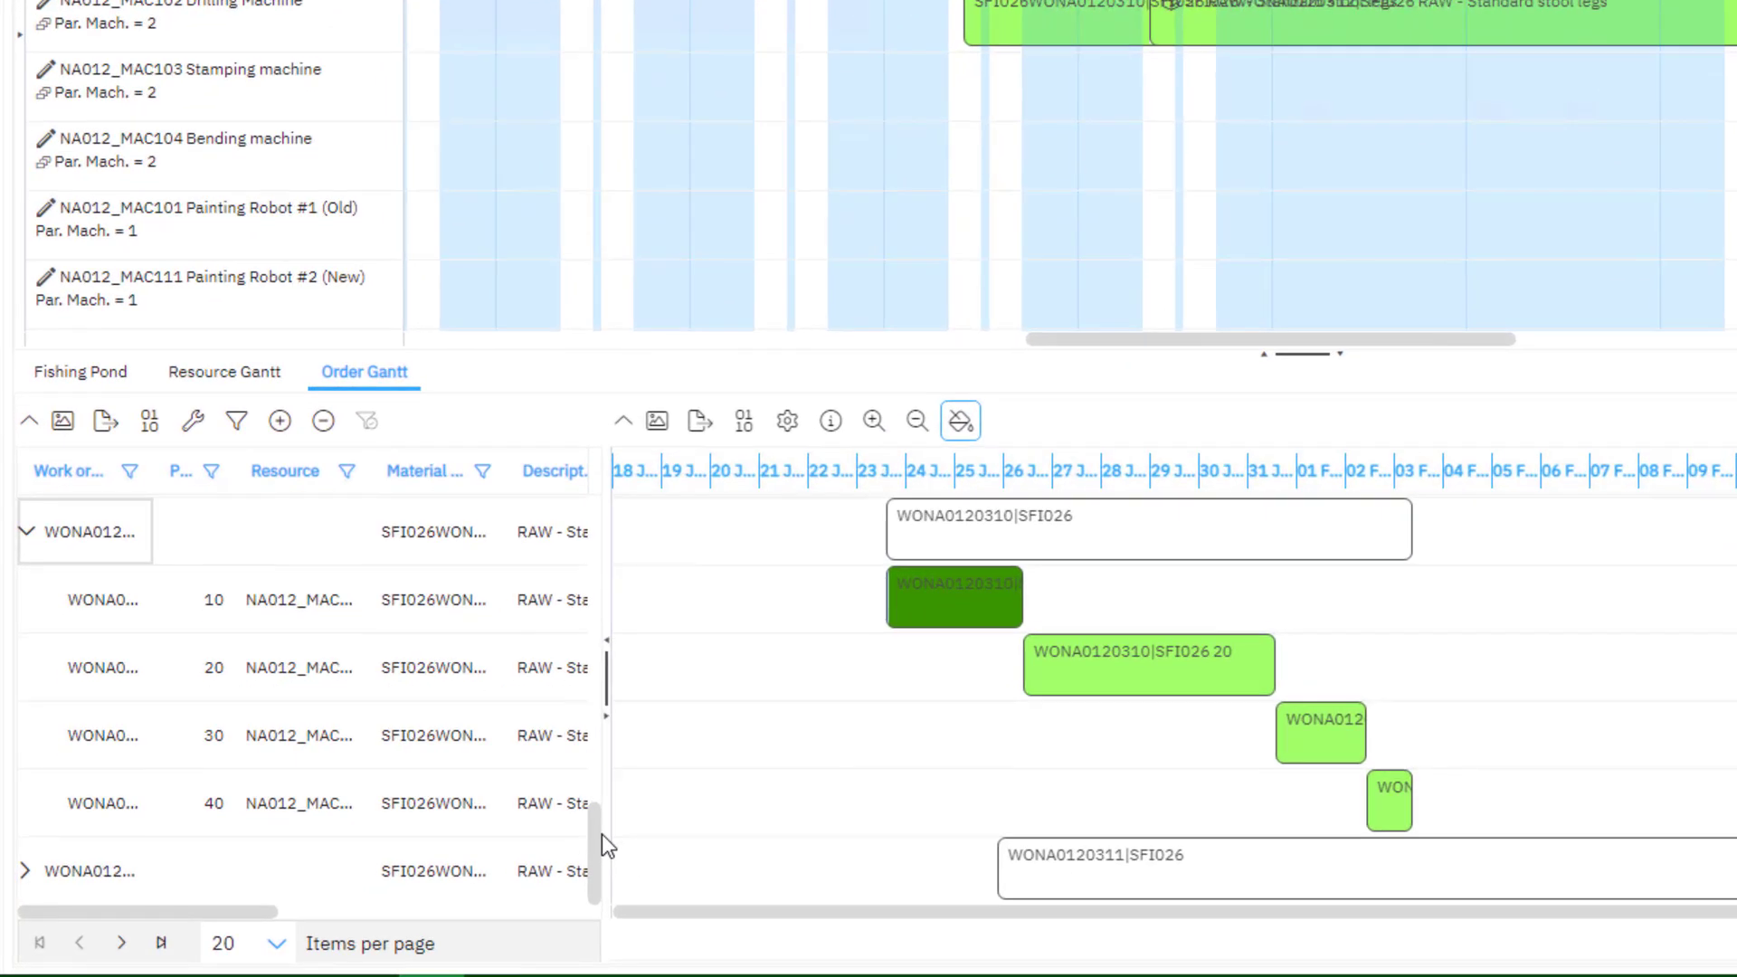
click(1074, 533)
click(1334, 674)
click(1335, 674)
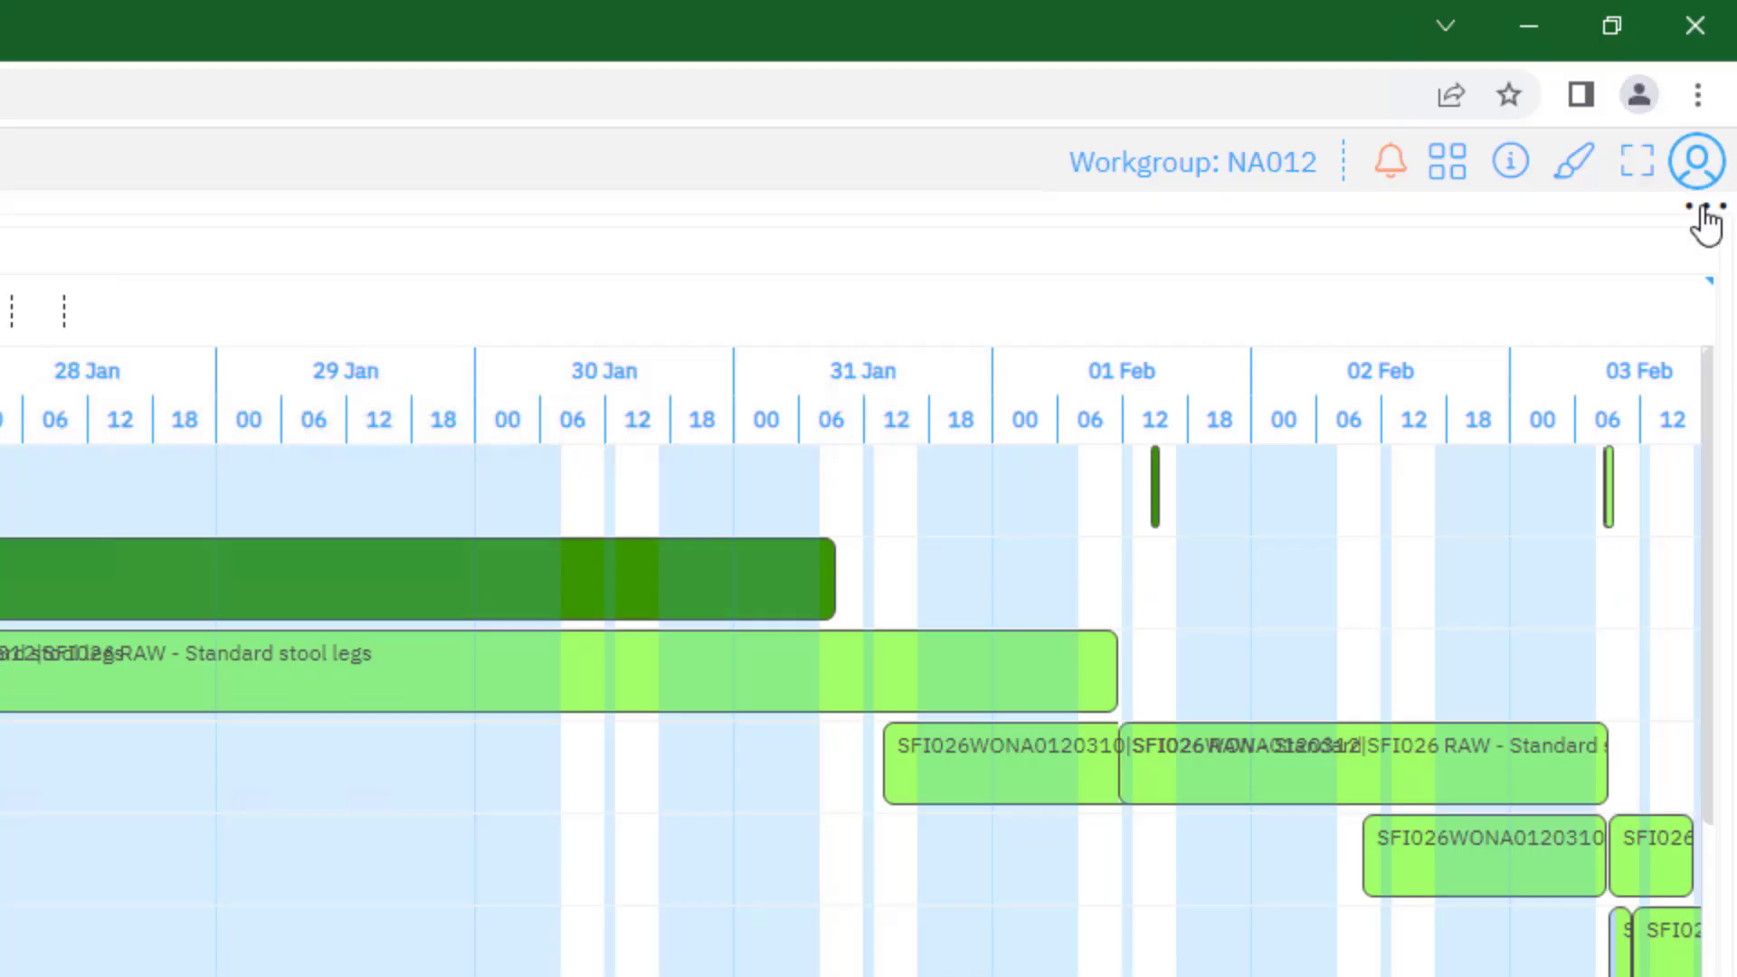
Run the automatic scheduling for the What-if #1 simulation
click(1706, 215)
click(1245, 264)
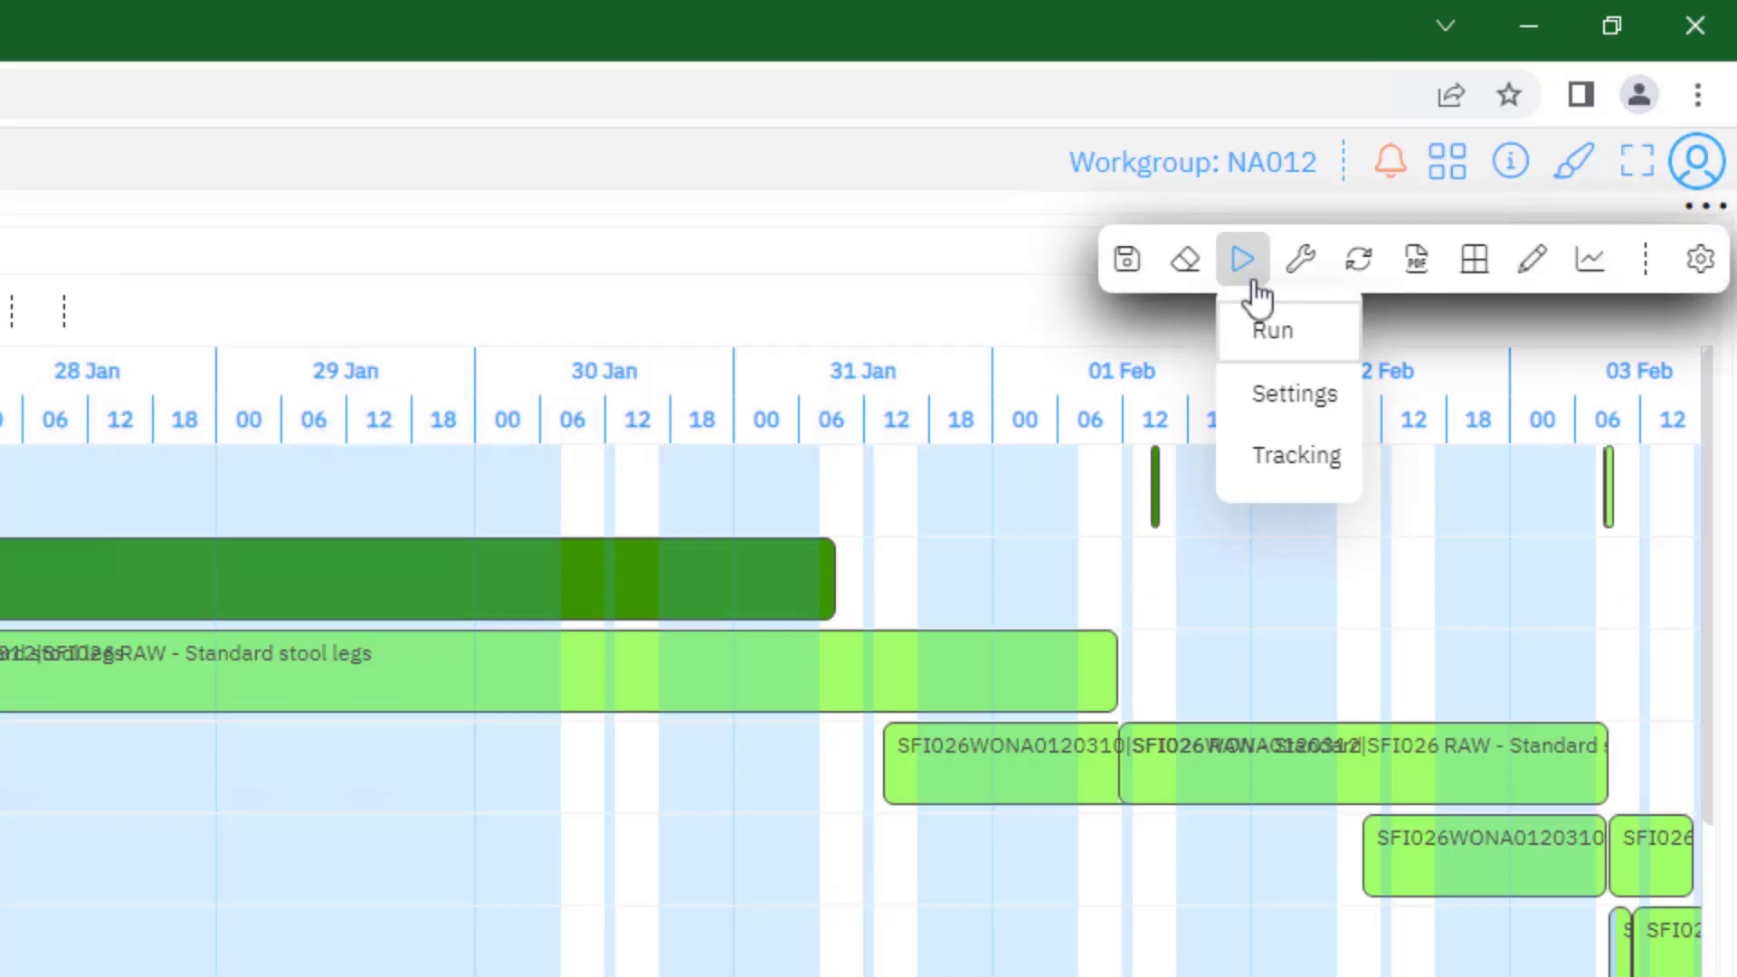
click(1274, 342)
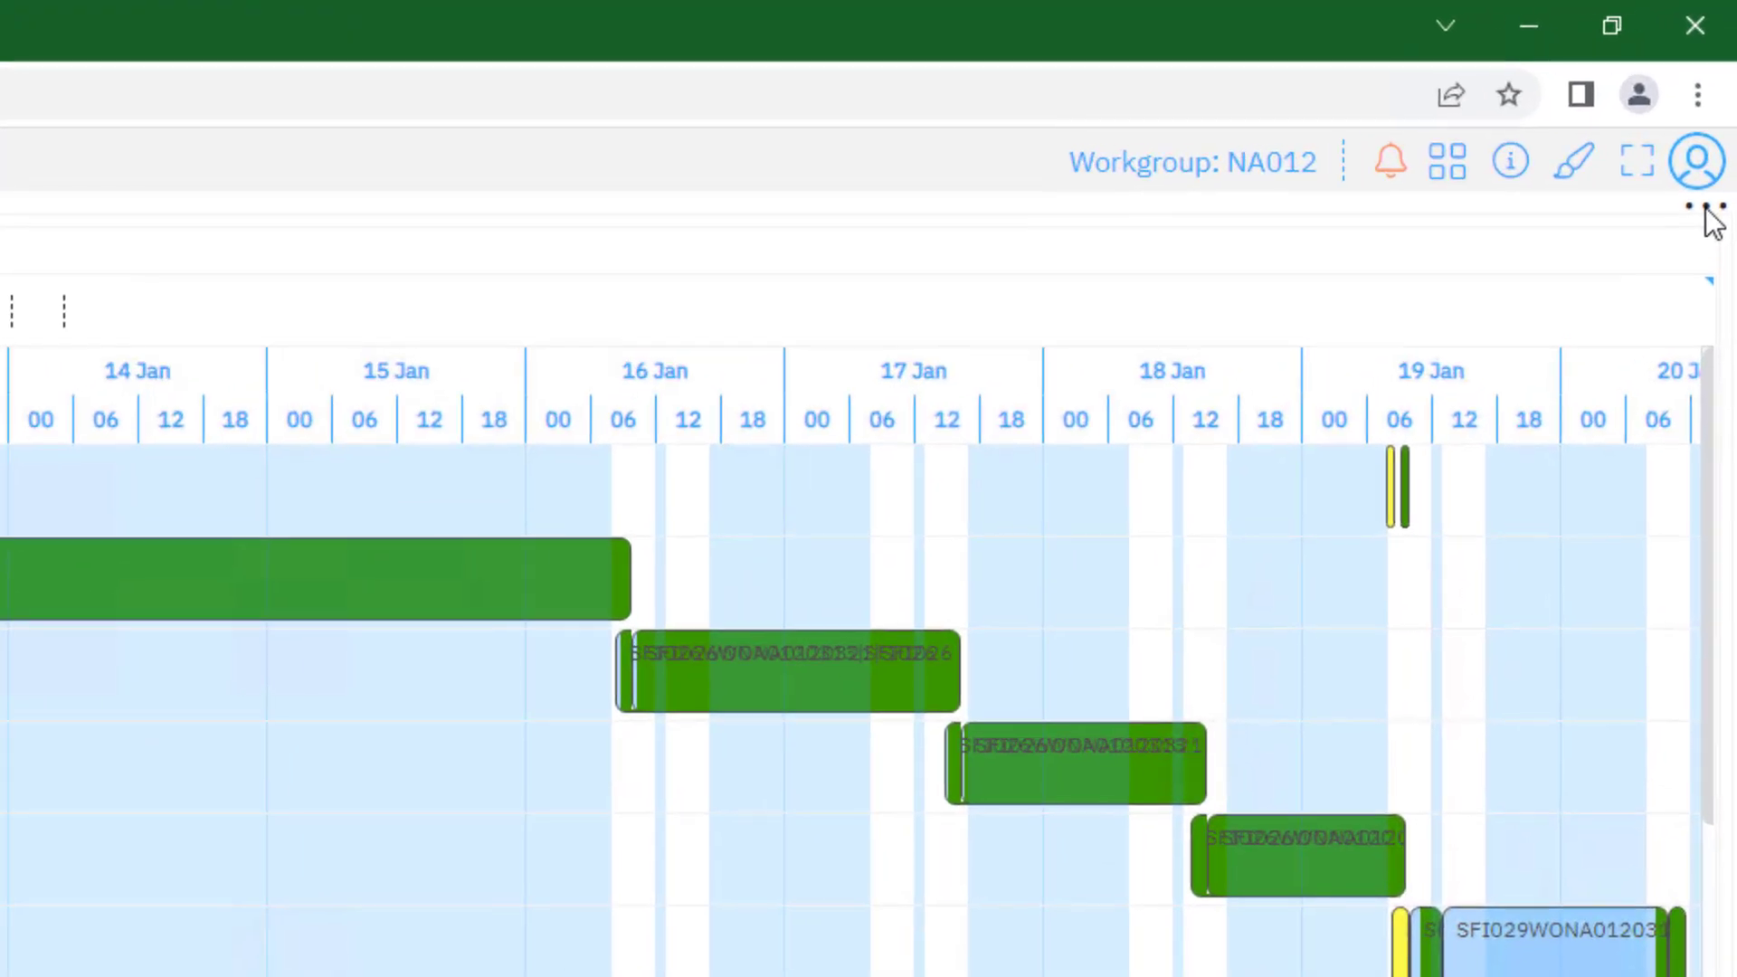
Review the general parameters of the WS001 set in the automatic scheduling settings, and close them without changes
click(1706, 210)
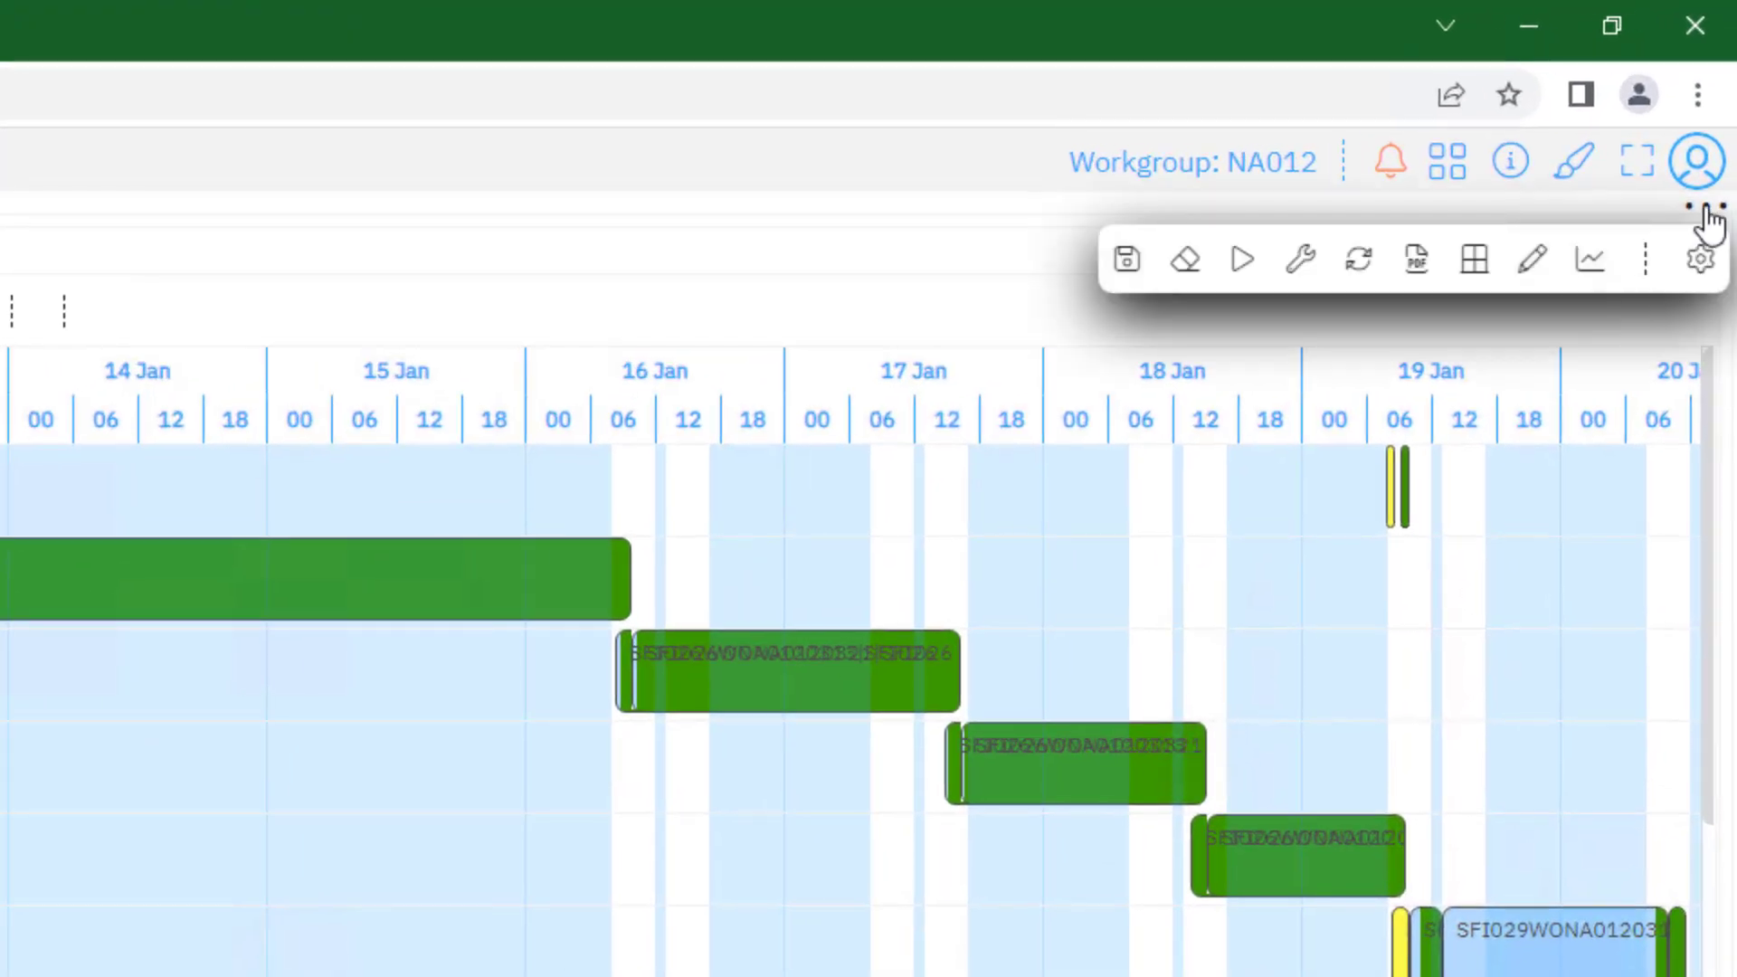
click(1247, 267)
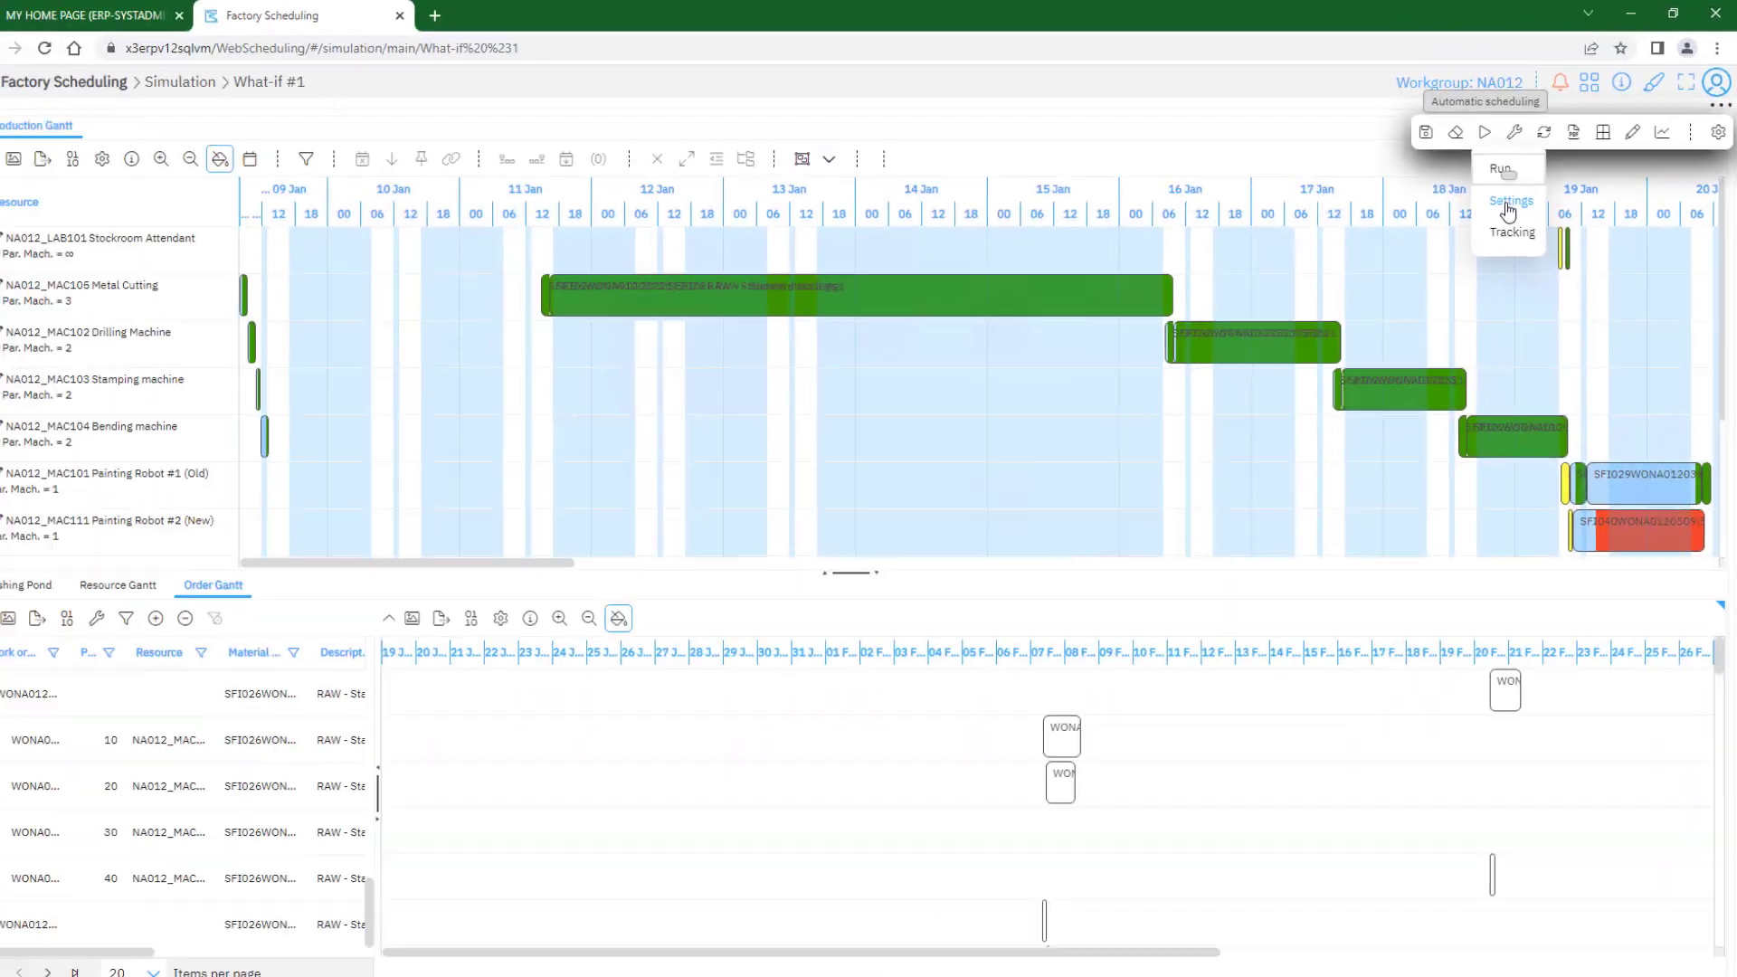
click(1291, 396)
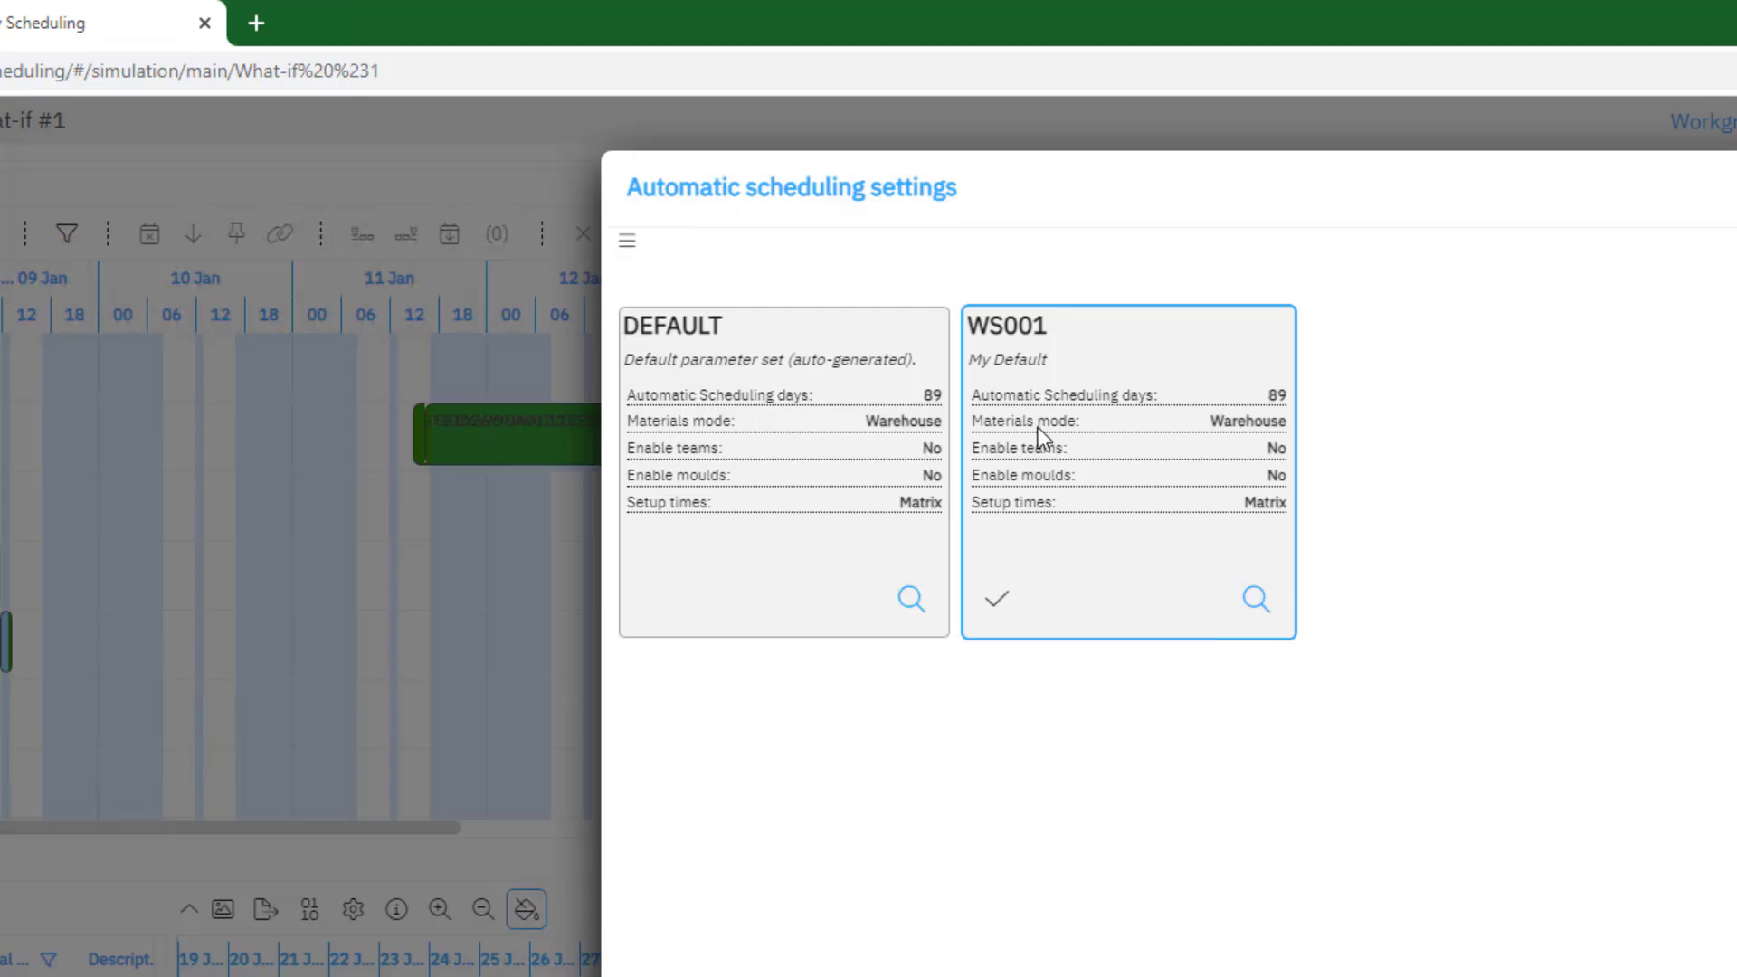
click(1019, 361)
click(1019, 361)
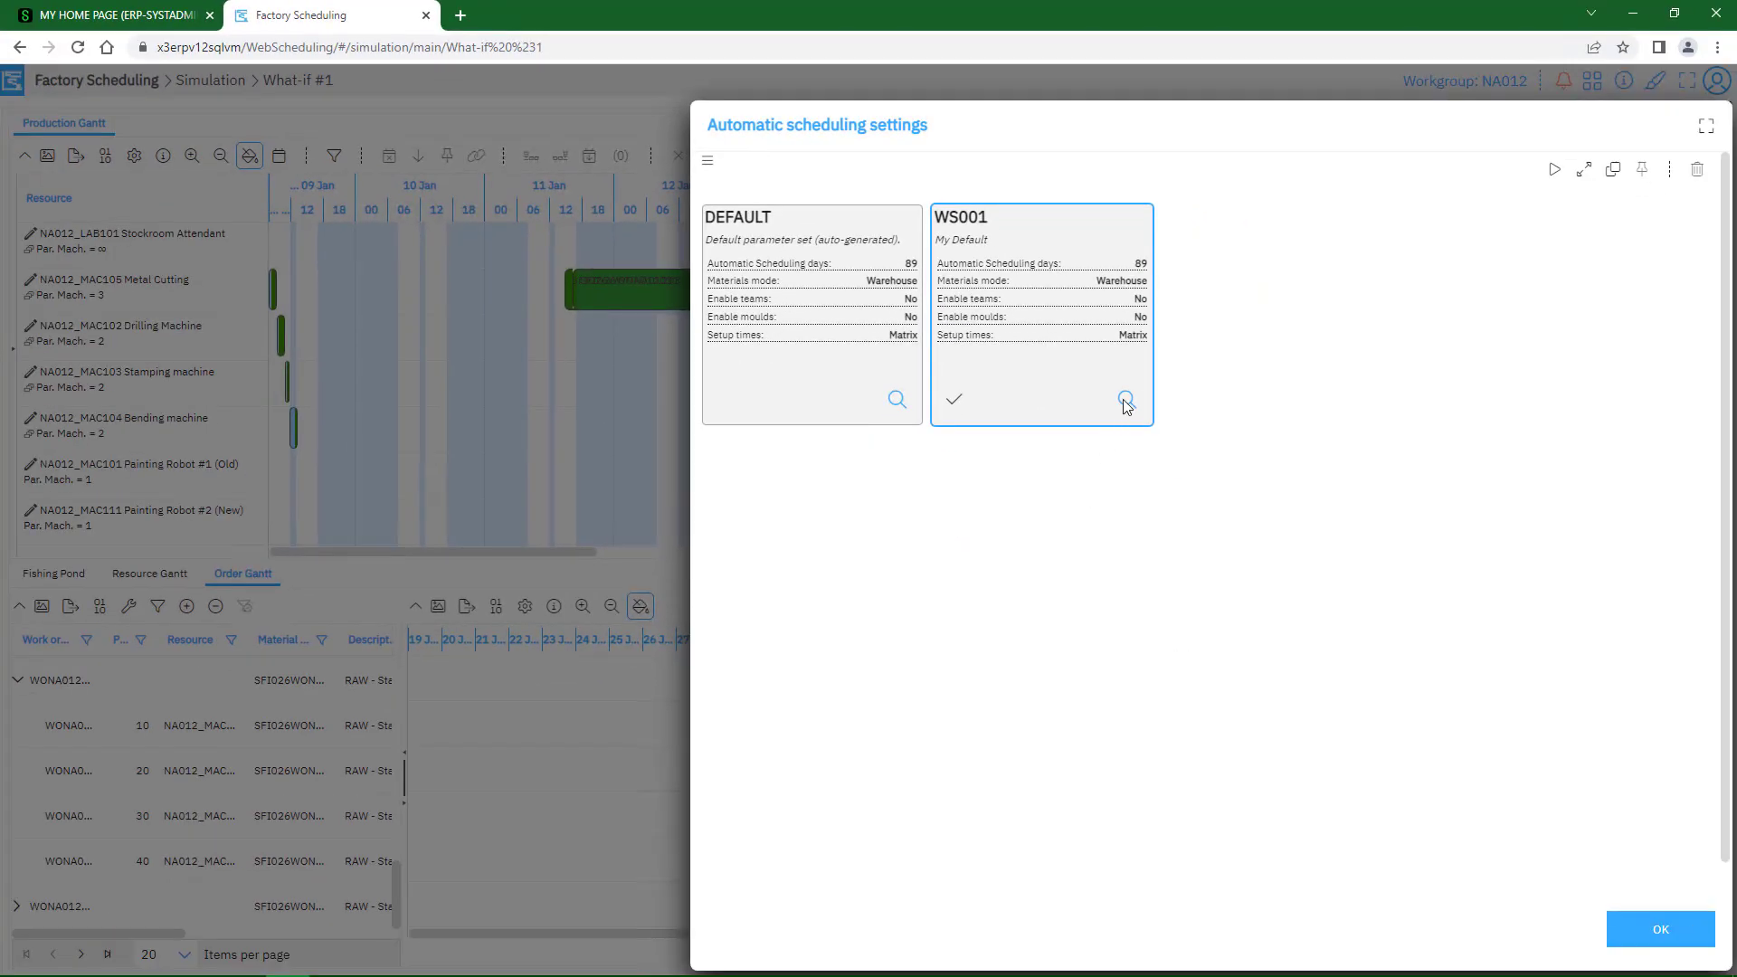
click(1127, 404)
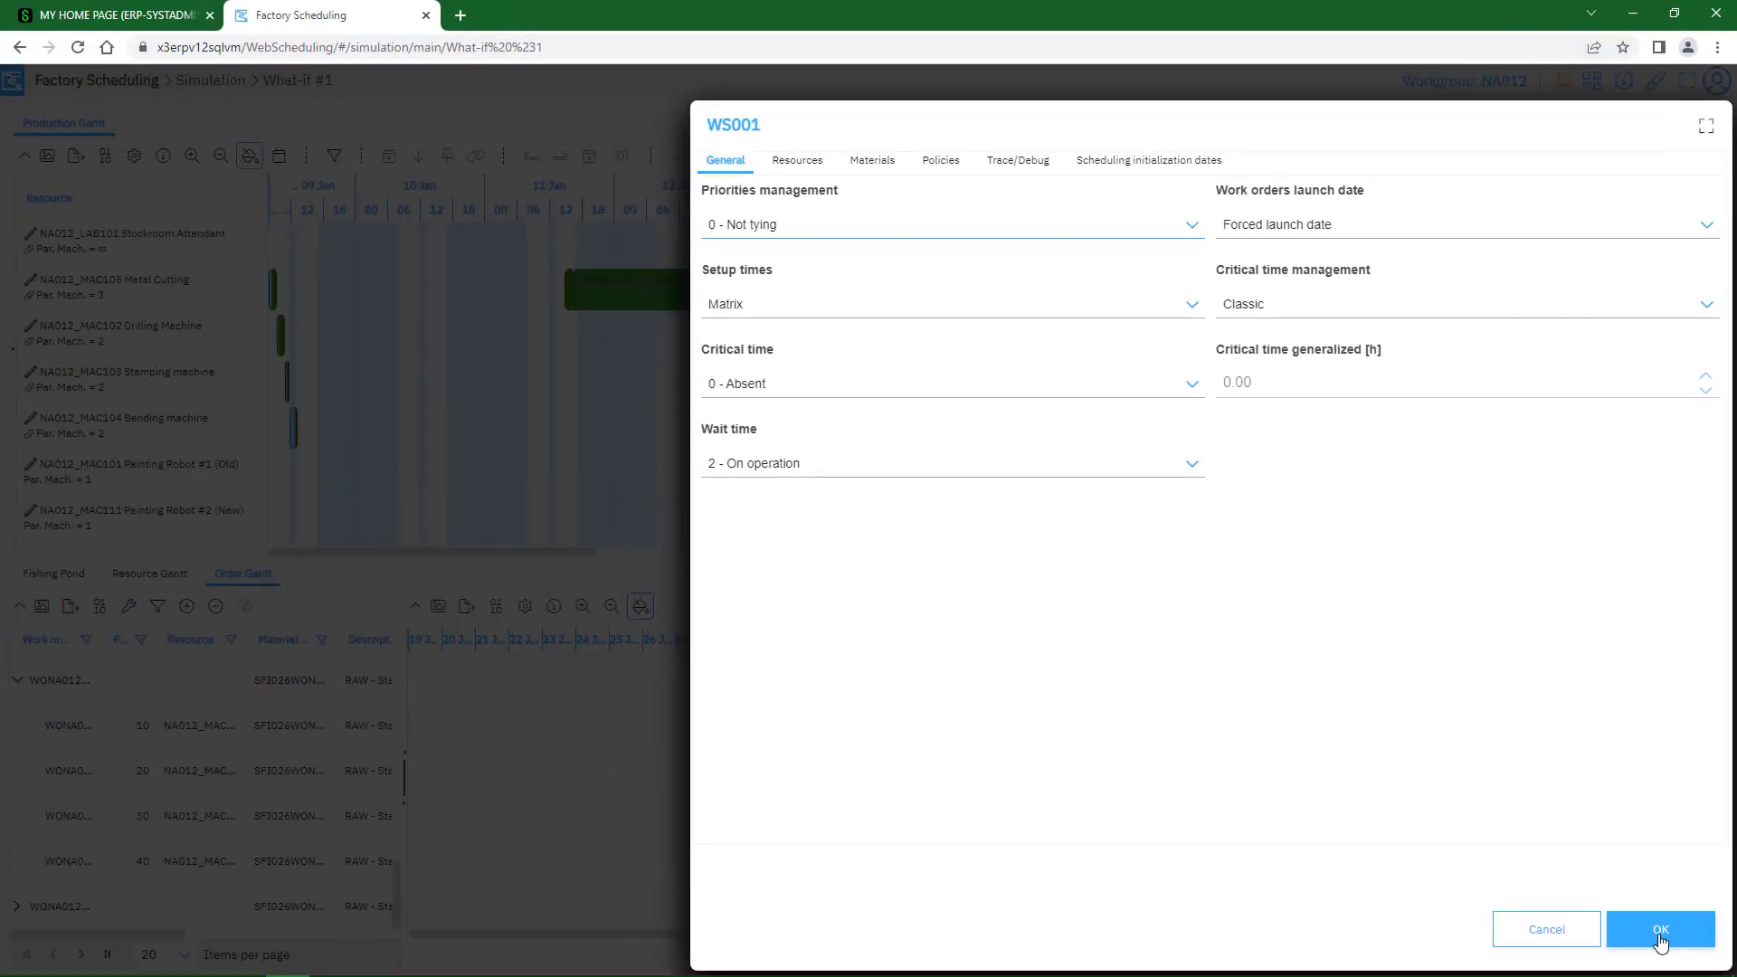
click(1547, 932)
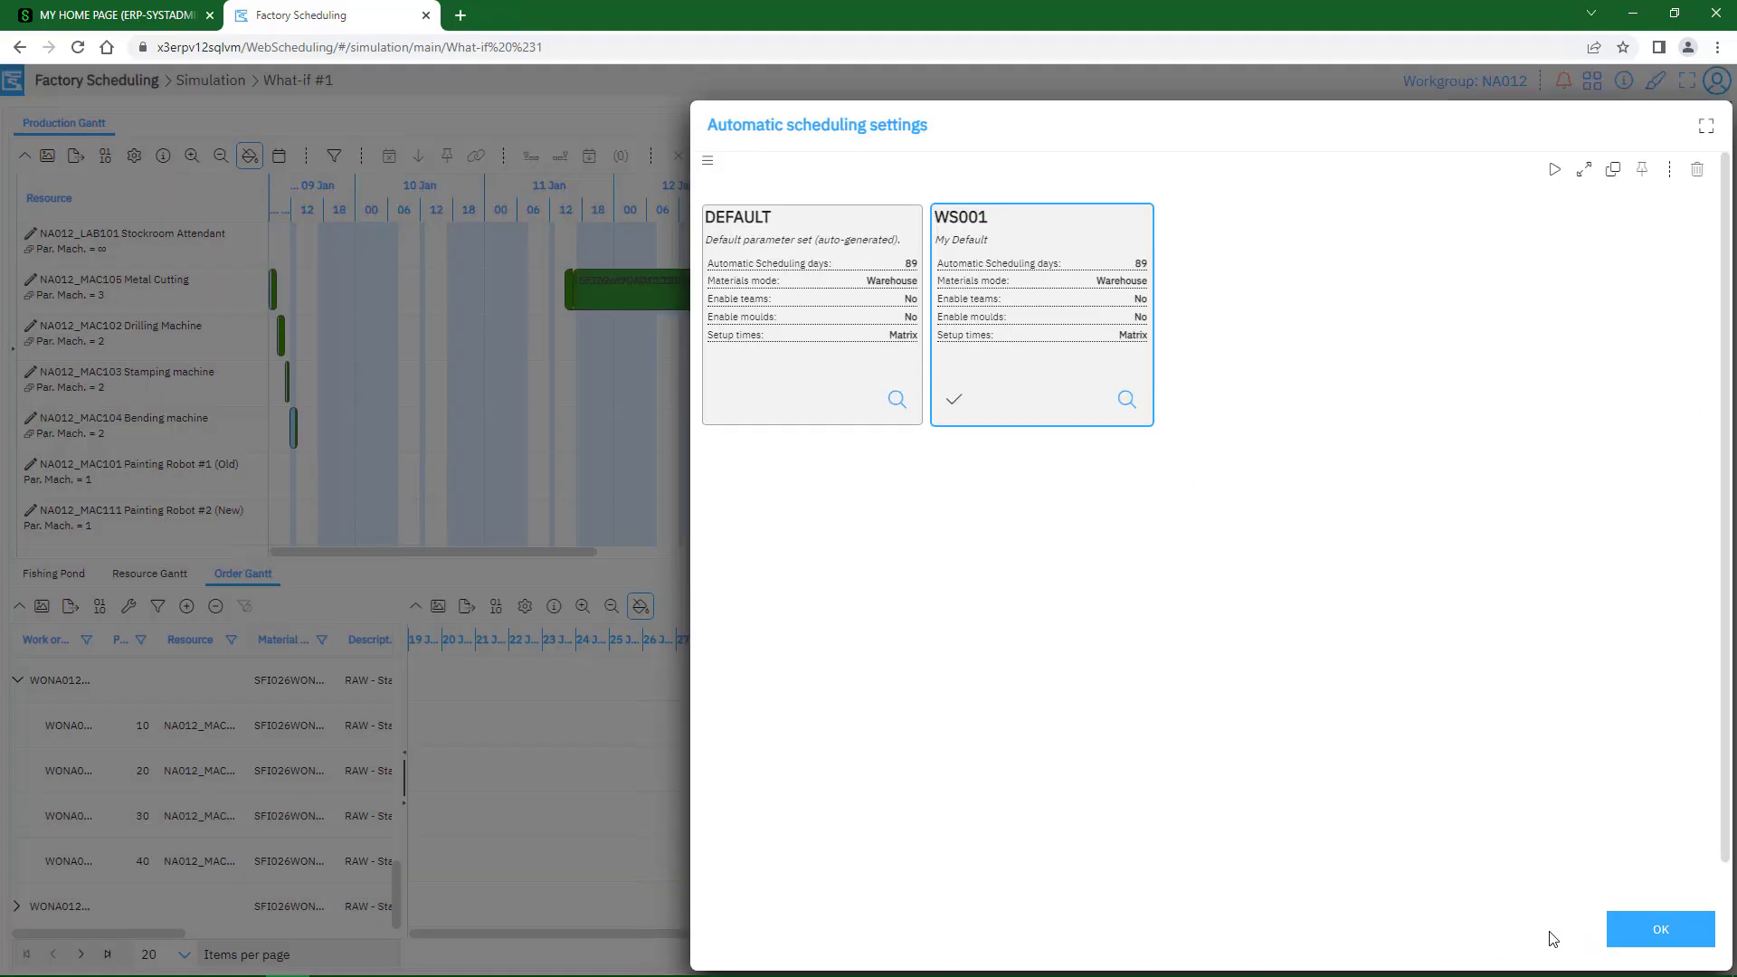
click(1672, 932)
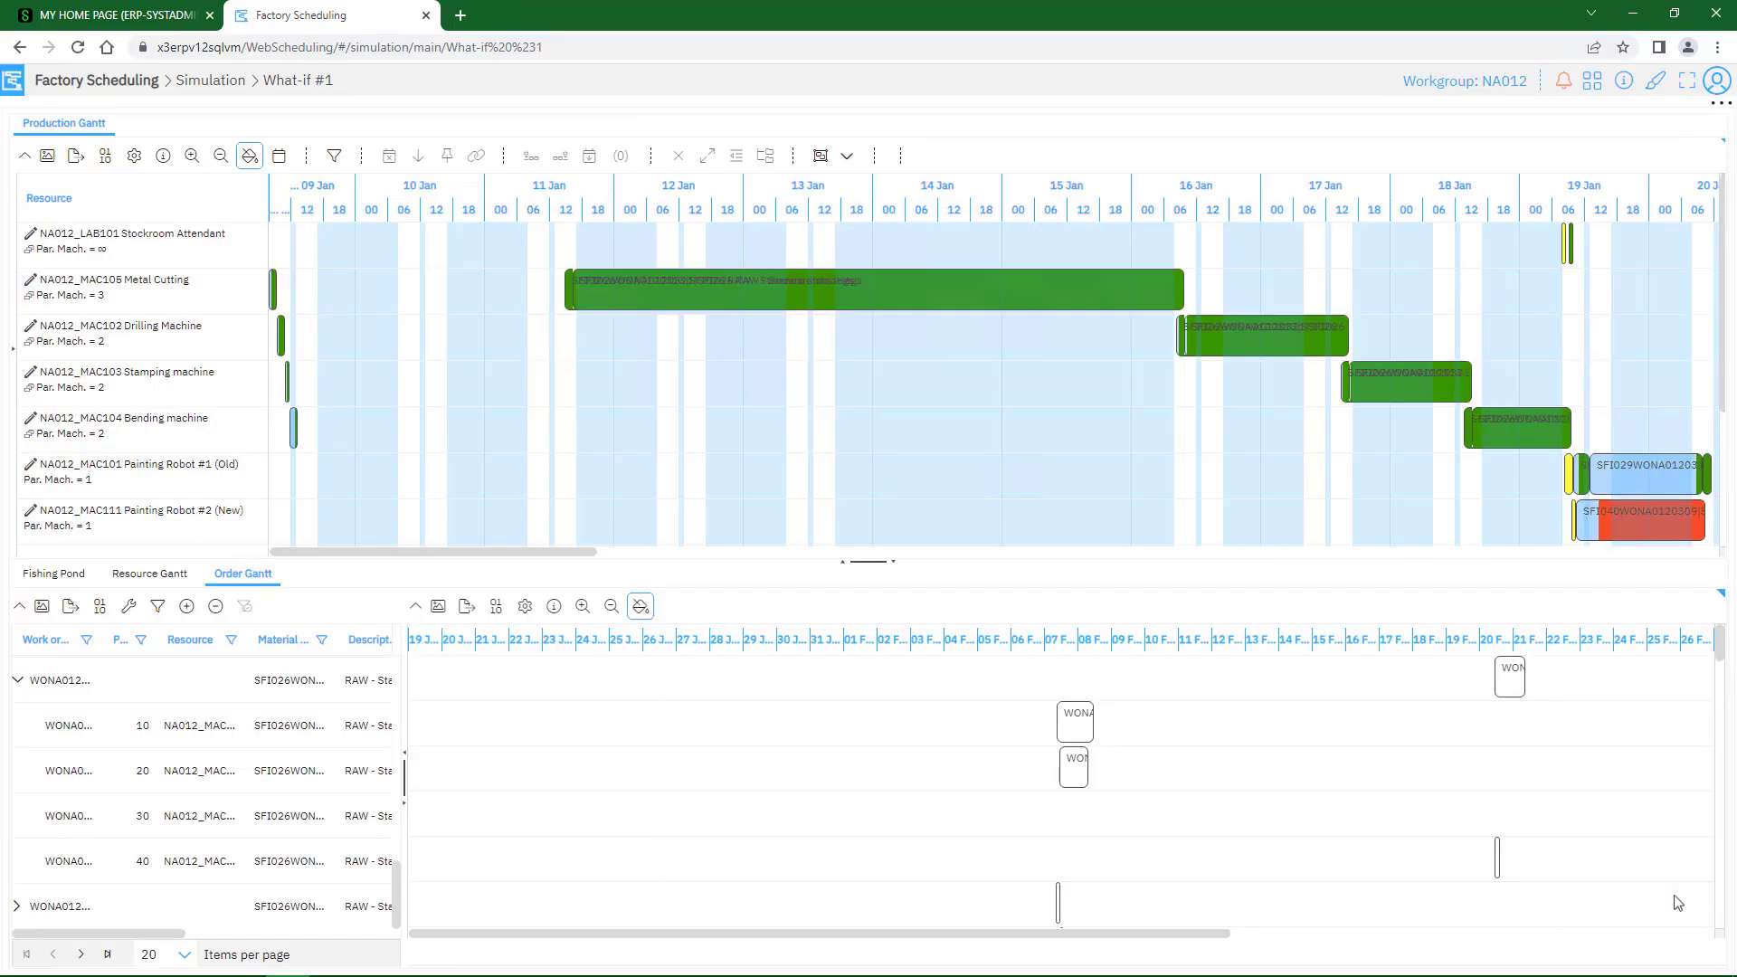
Run the automatic scheduling for the What-if #1 simulation again
click(1720, 105)
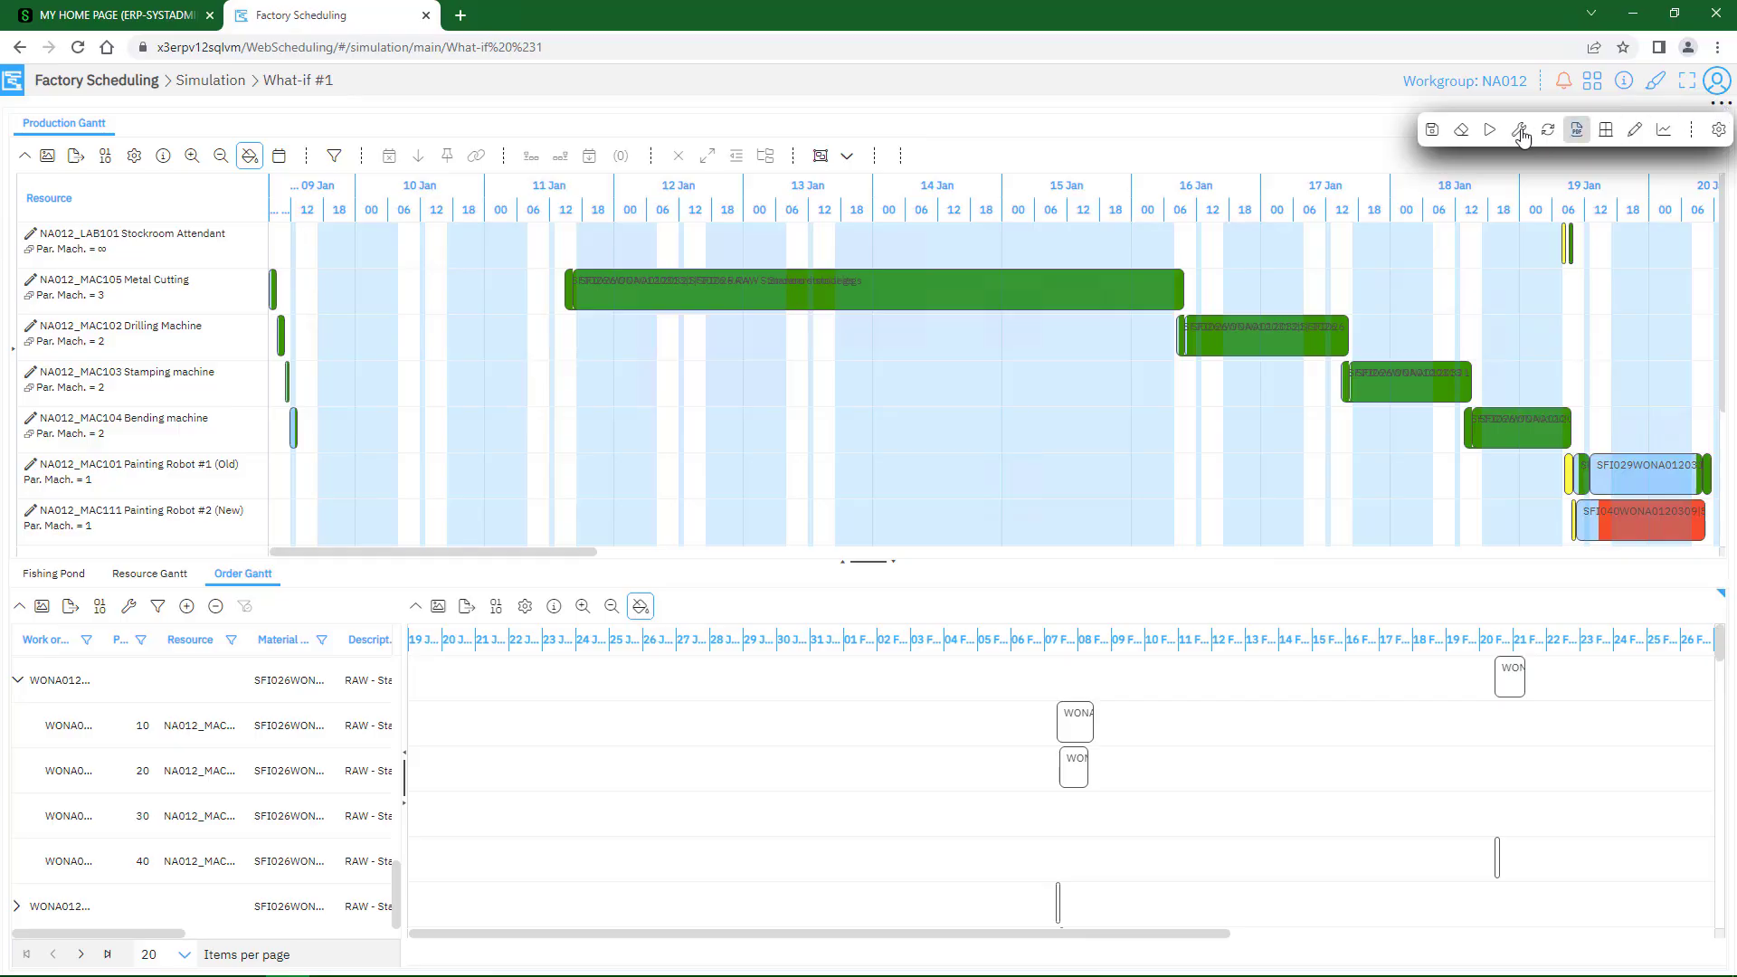
click(1490, 129)
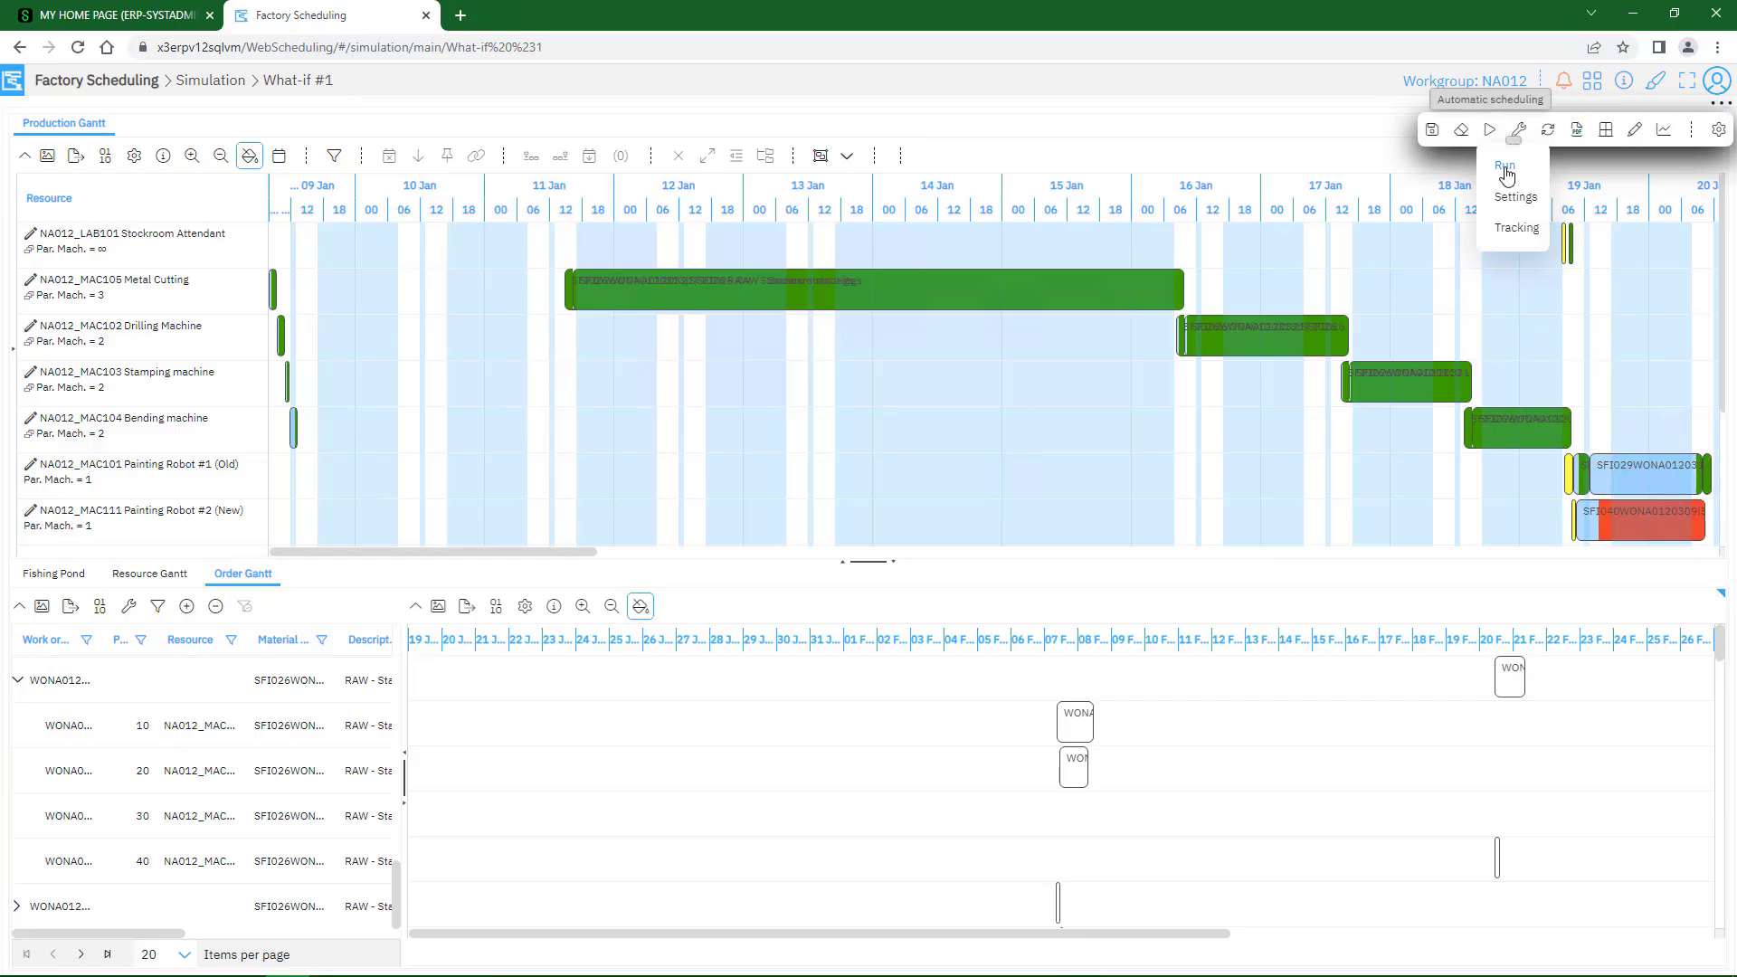
click(1505, 168)
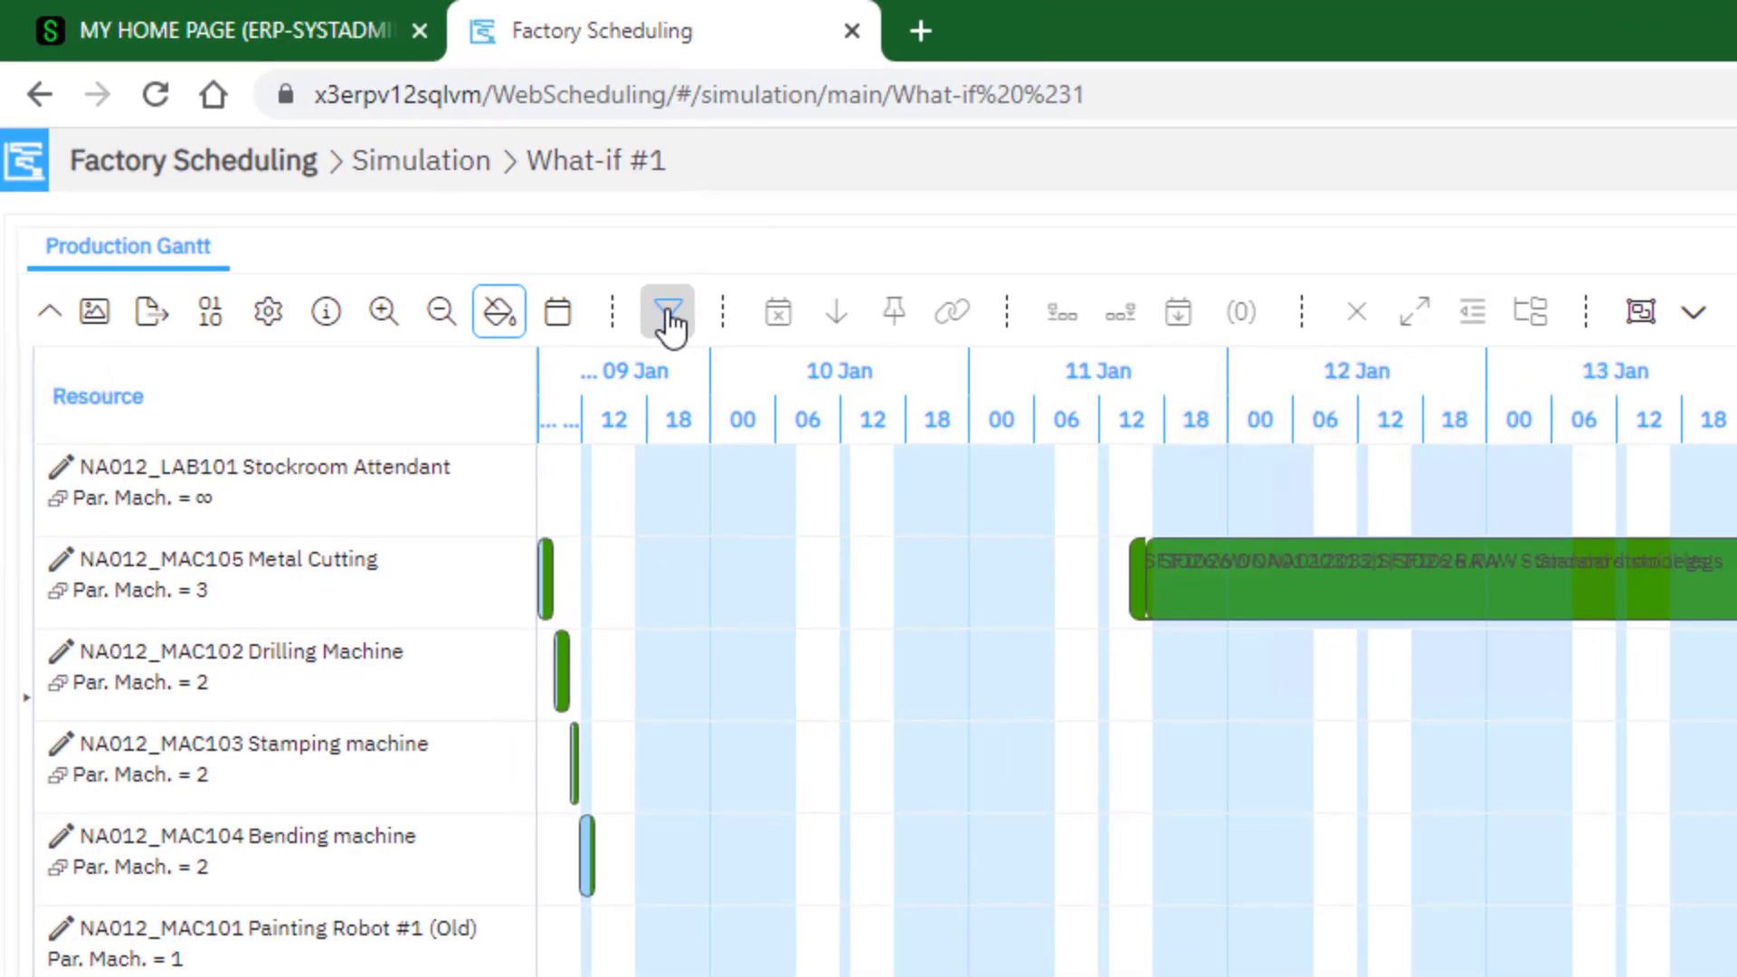
Limit the Production Gantt to the Paint Robots scenario and set its start date to 1/19/2023 12:00 AM
click(669, 318)
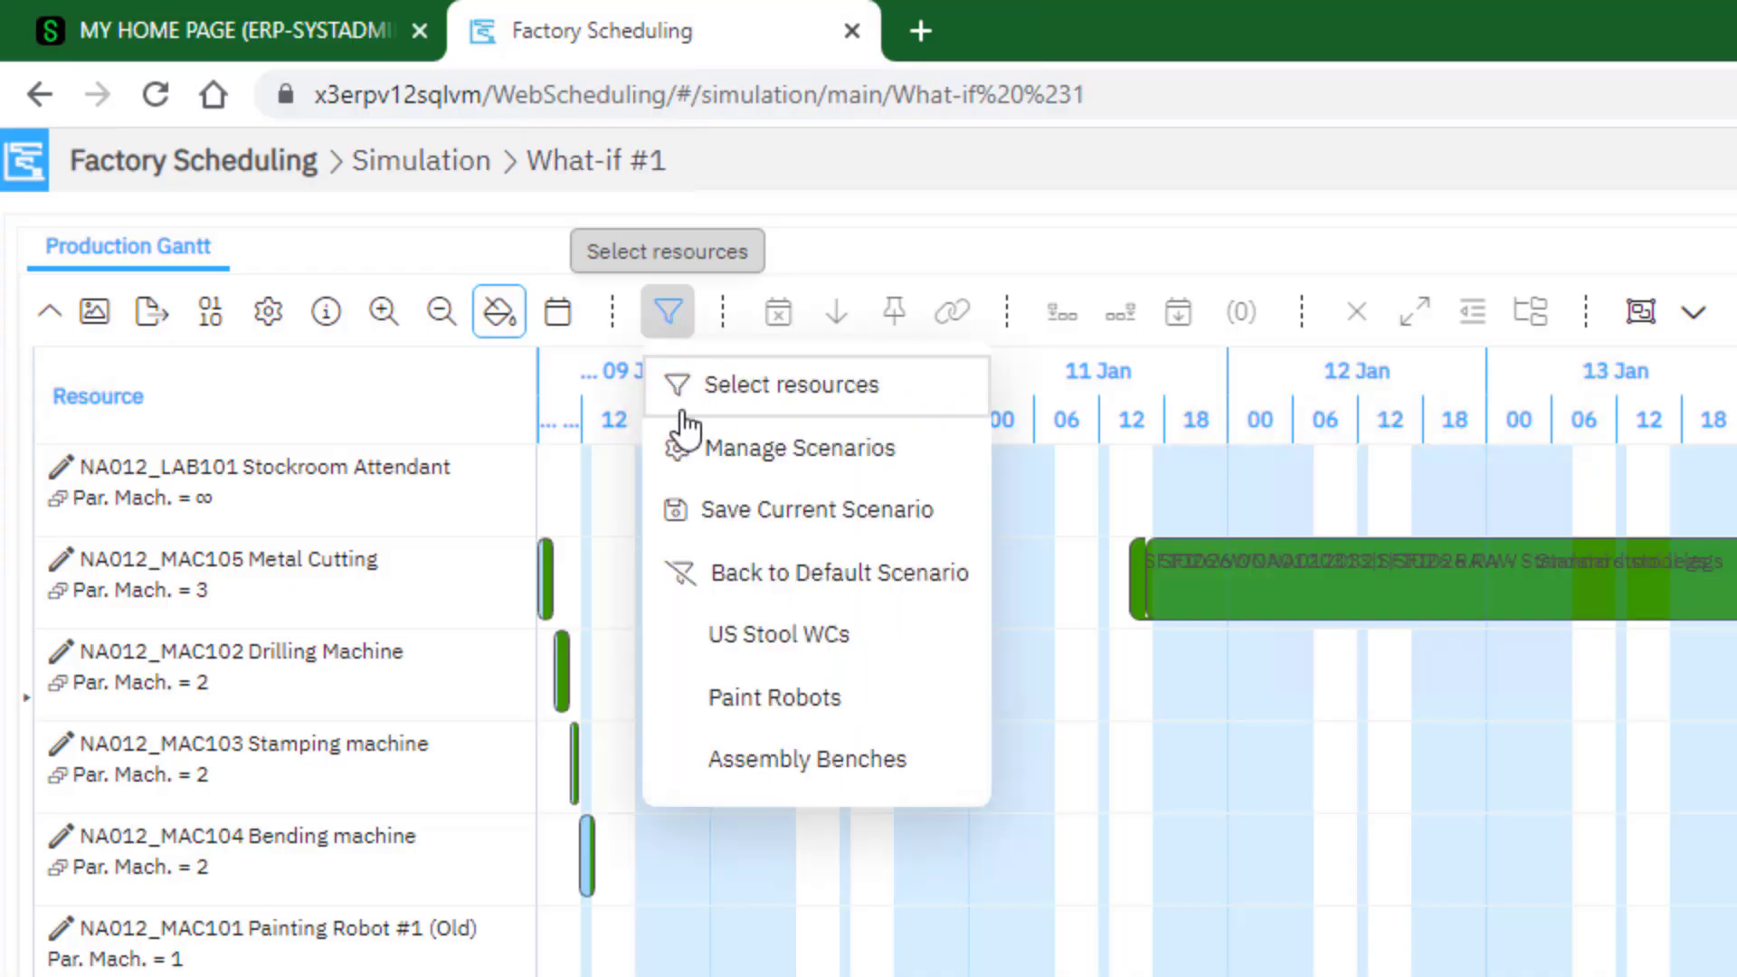
click(778, 697)
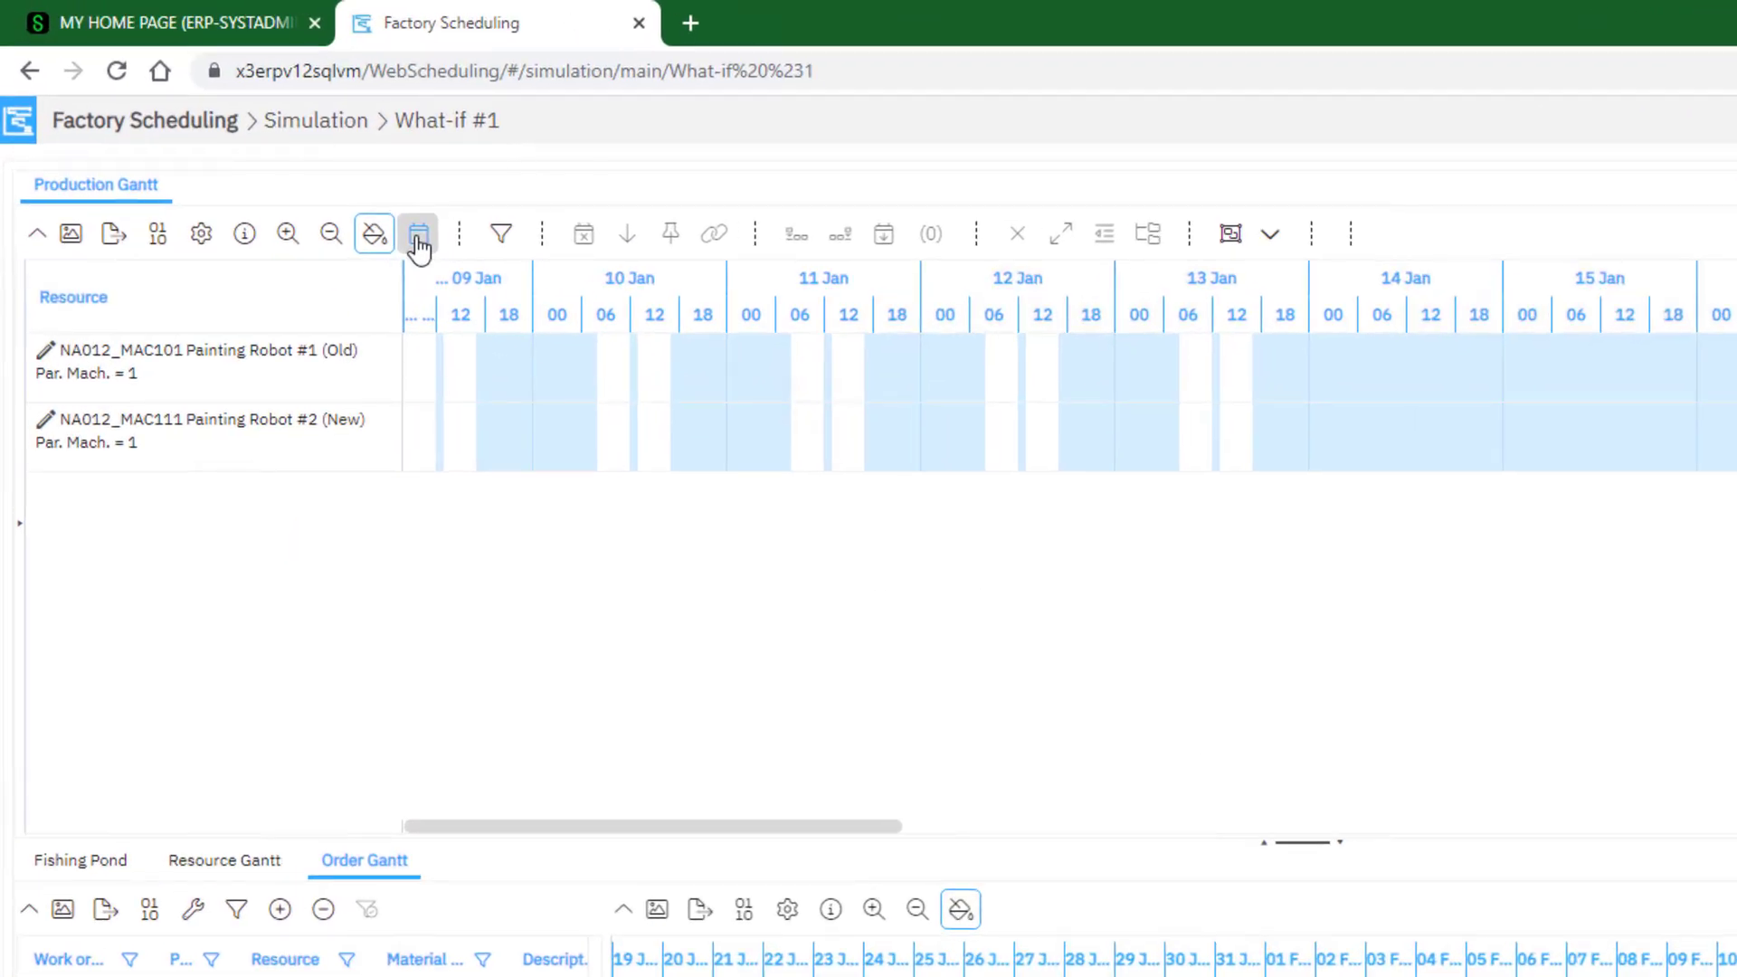
click(418, 237)
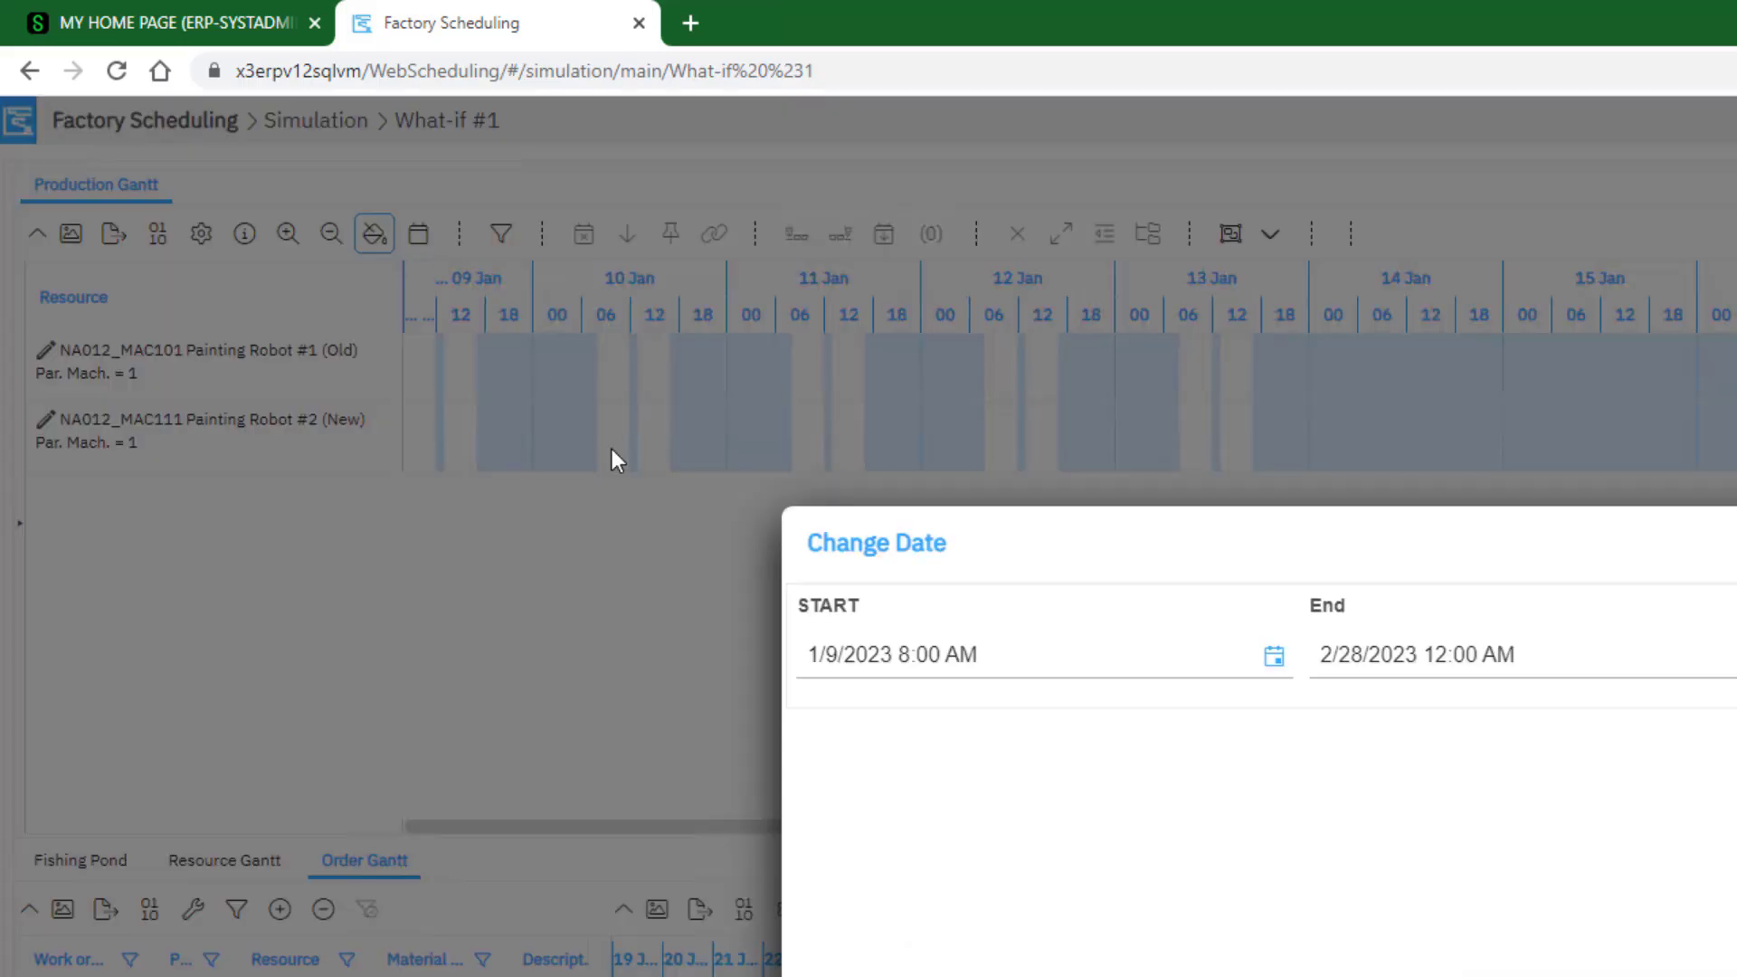
text(1/19/2023 12:00 AM)
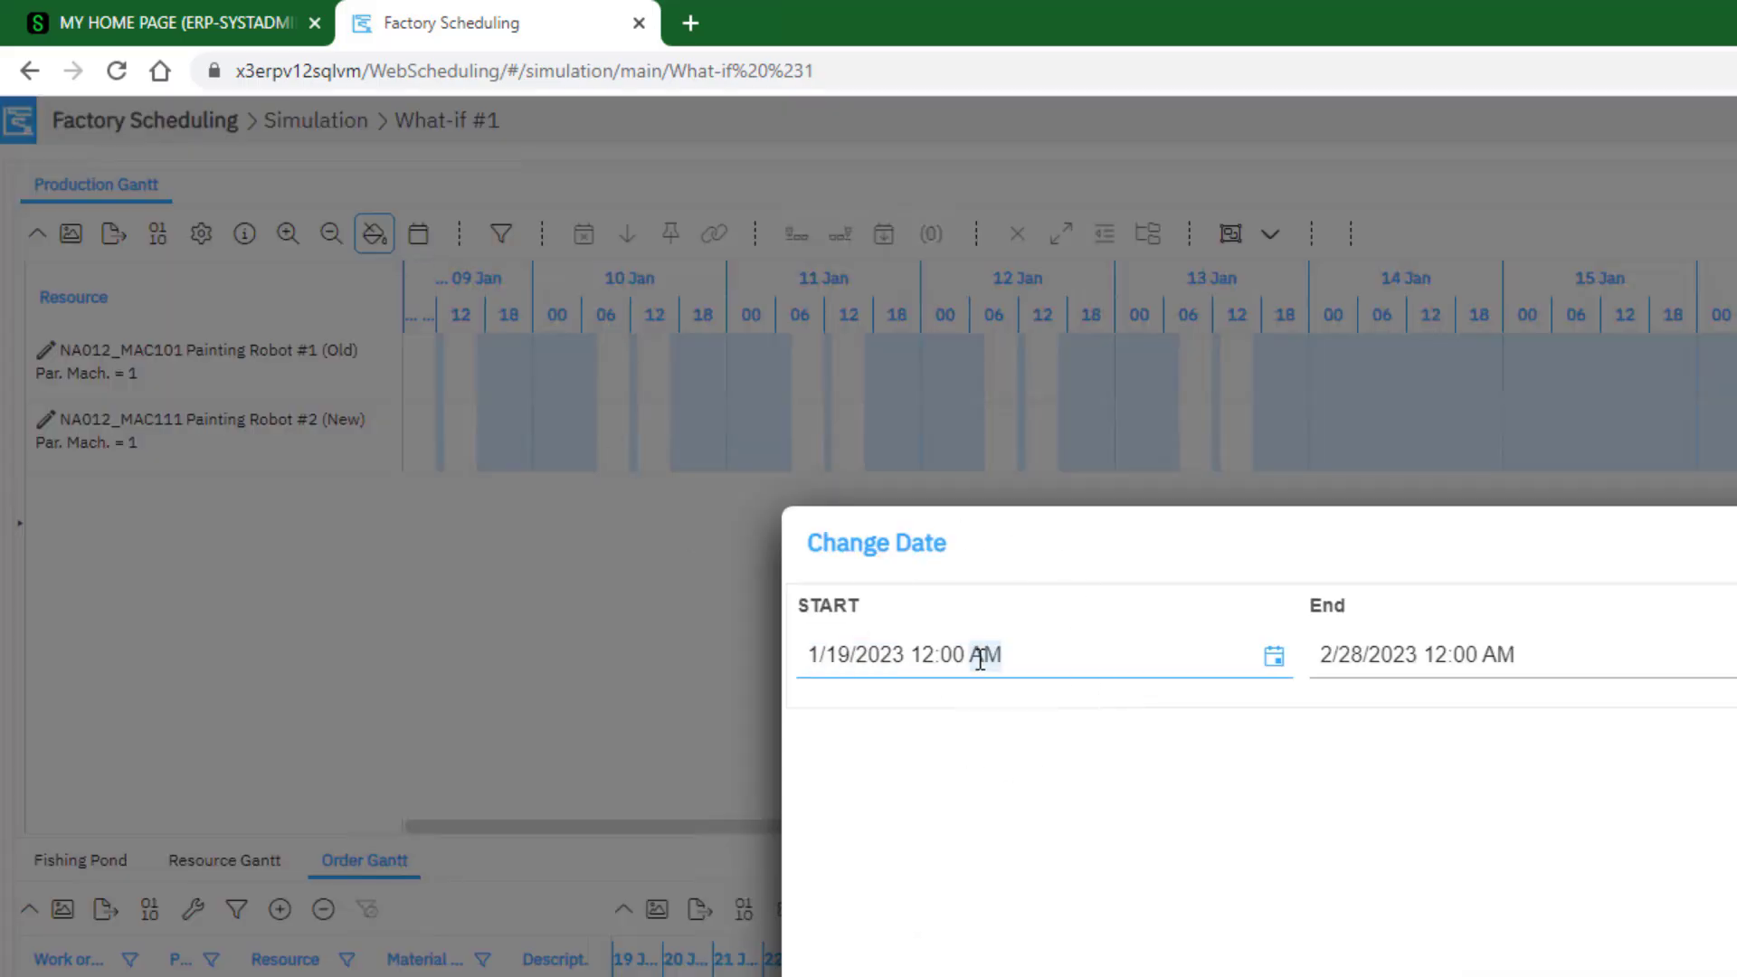
click(1142, 673)
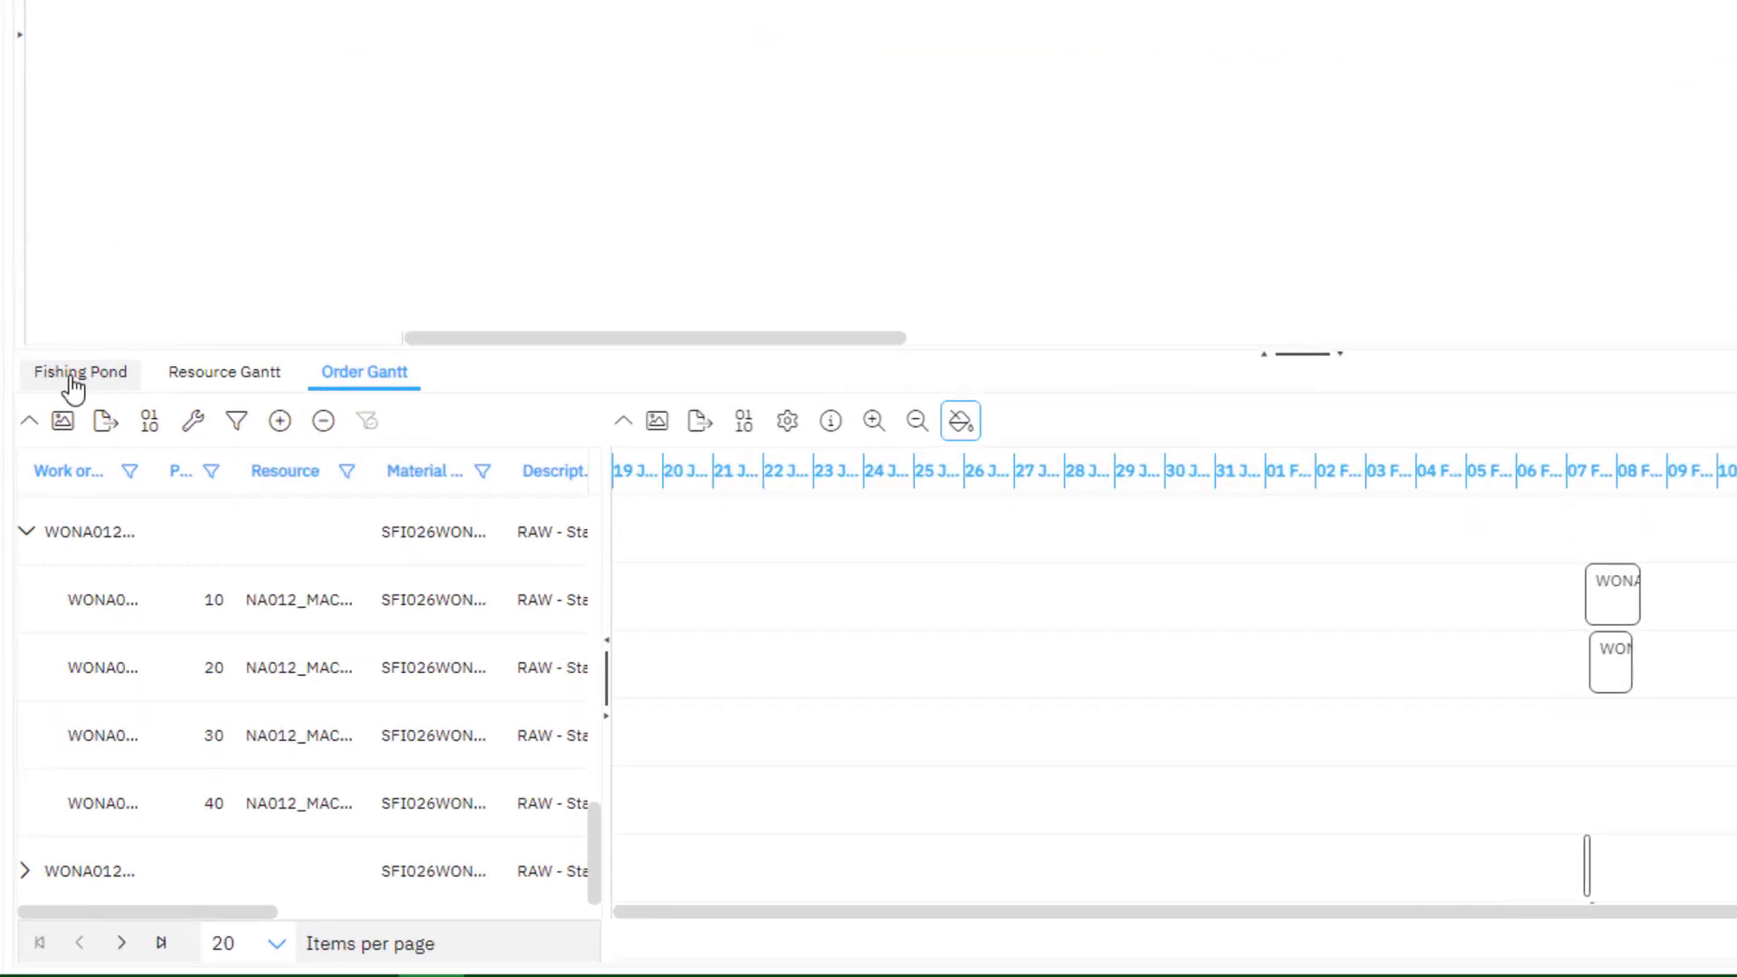
In the Fishing Pond, filter the Attribute column for values containing MINT and select the phase 20 row on NA012_MAC101
click(73, 389)
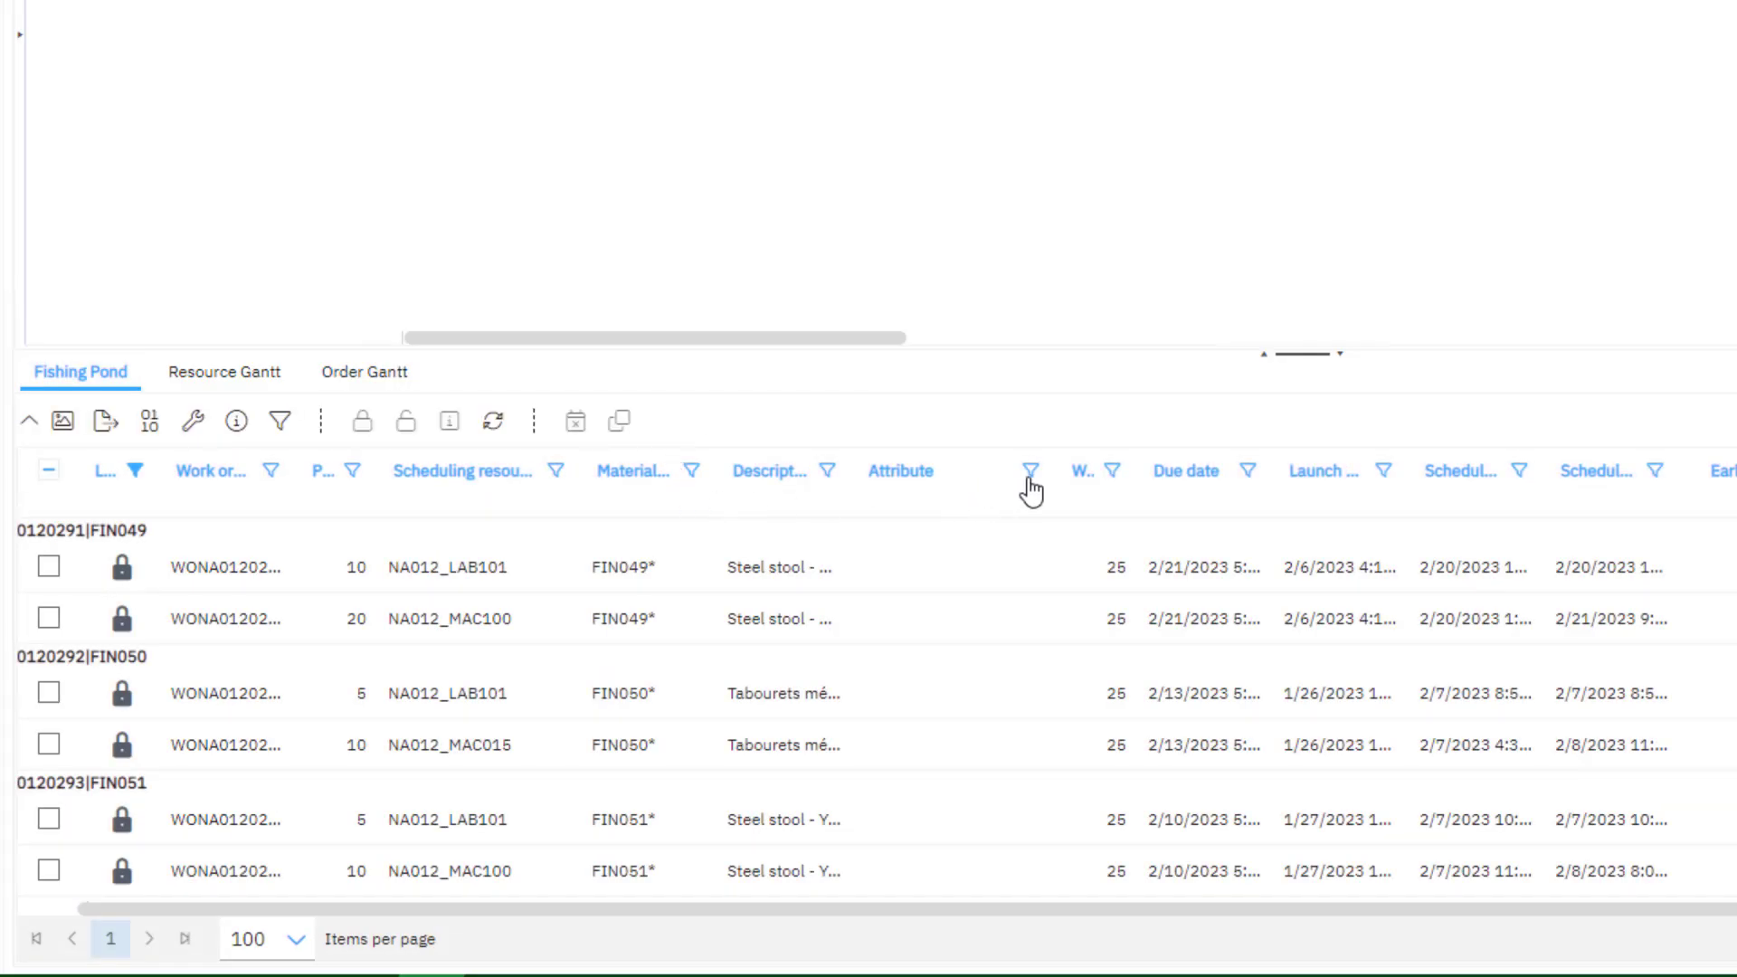
click(1031, 471)
click(1098, 582)
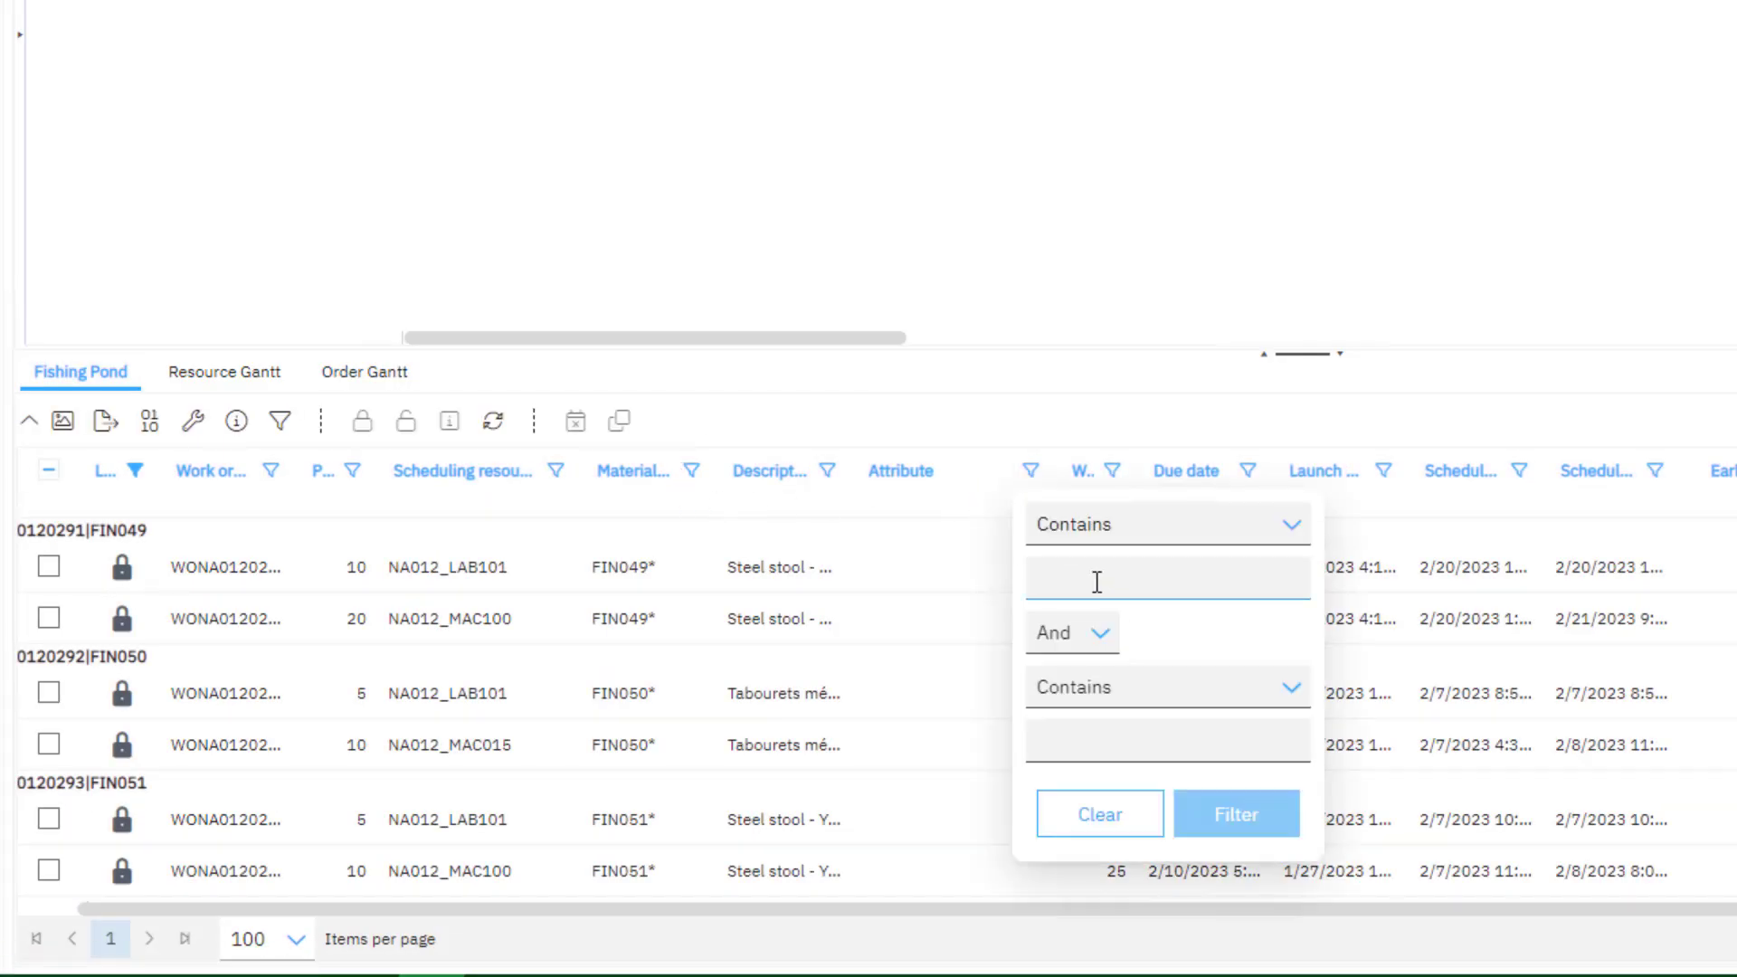
text(MONT)
click(1249, 814)
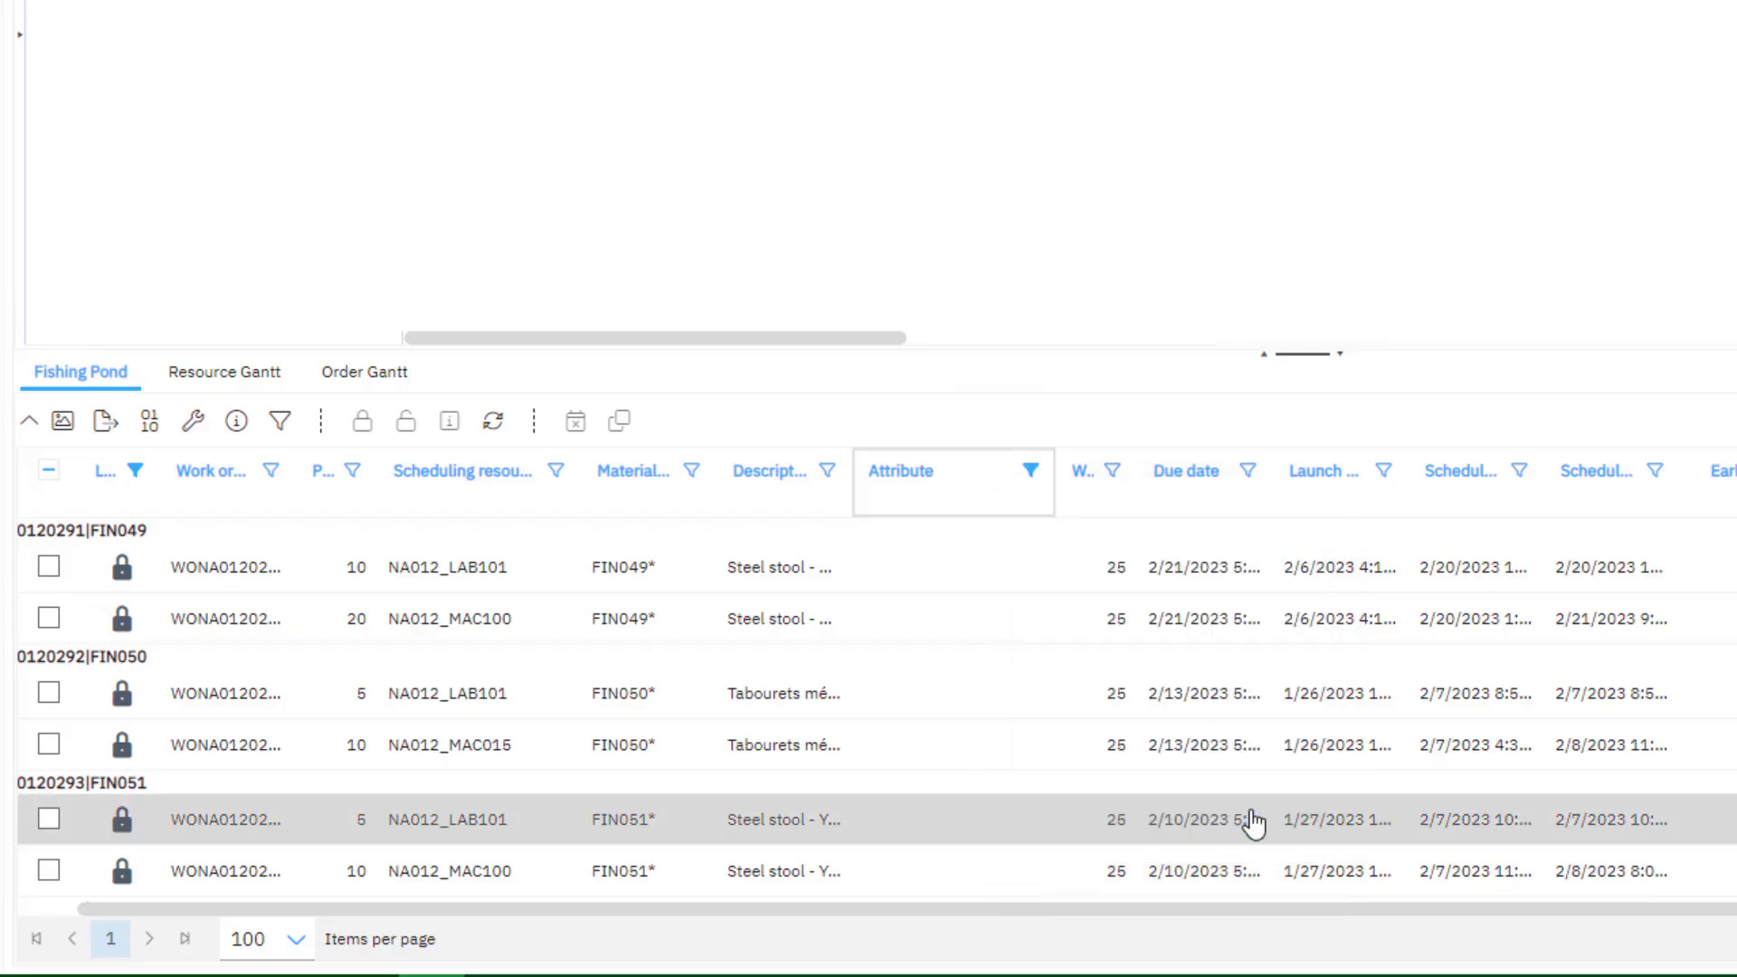
click(543, 578)
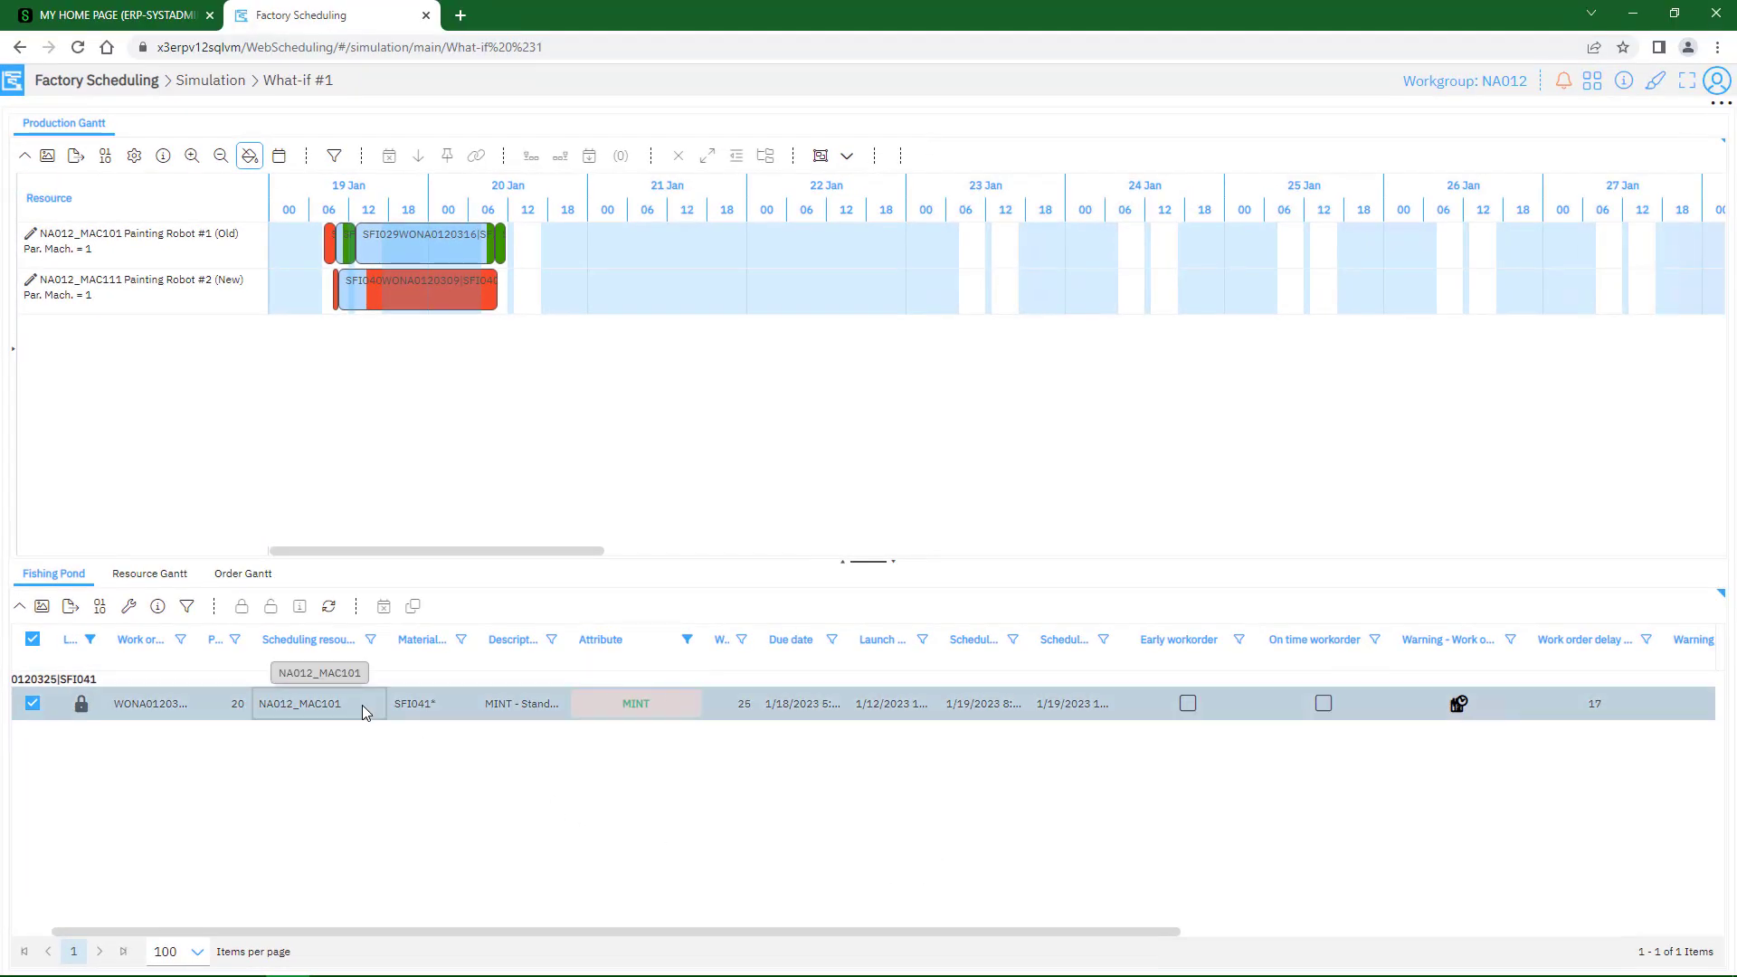
Move the MINT - Standard stool legs activity from Painting Robot #1 (Old) to 24 January on Painting Robot #2 (New)
click(17, 89)
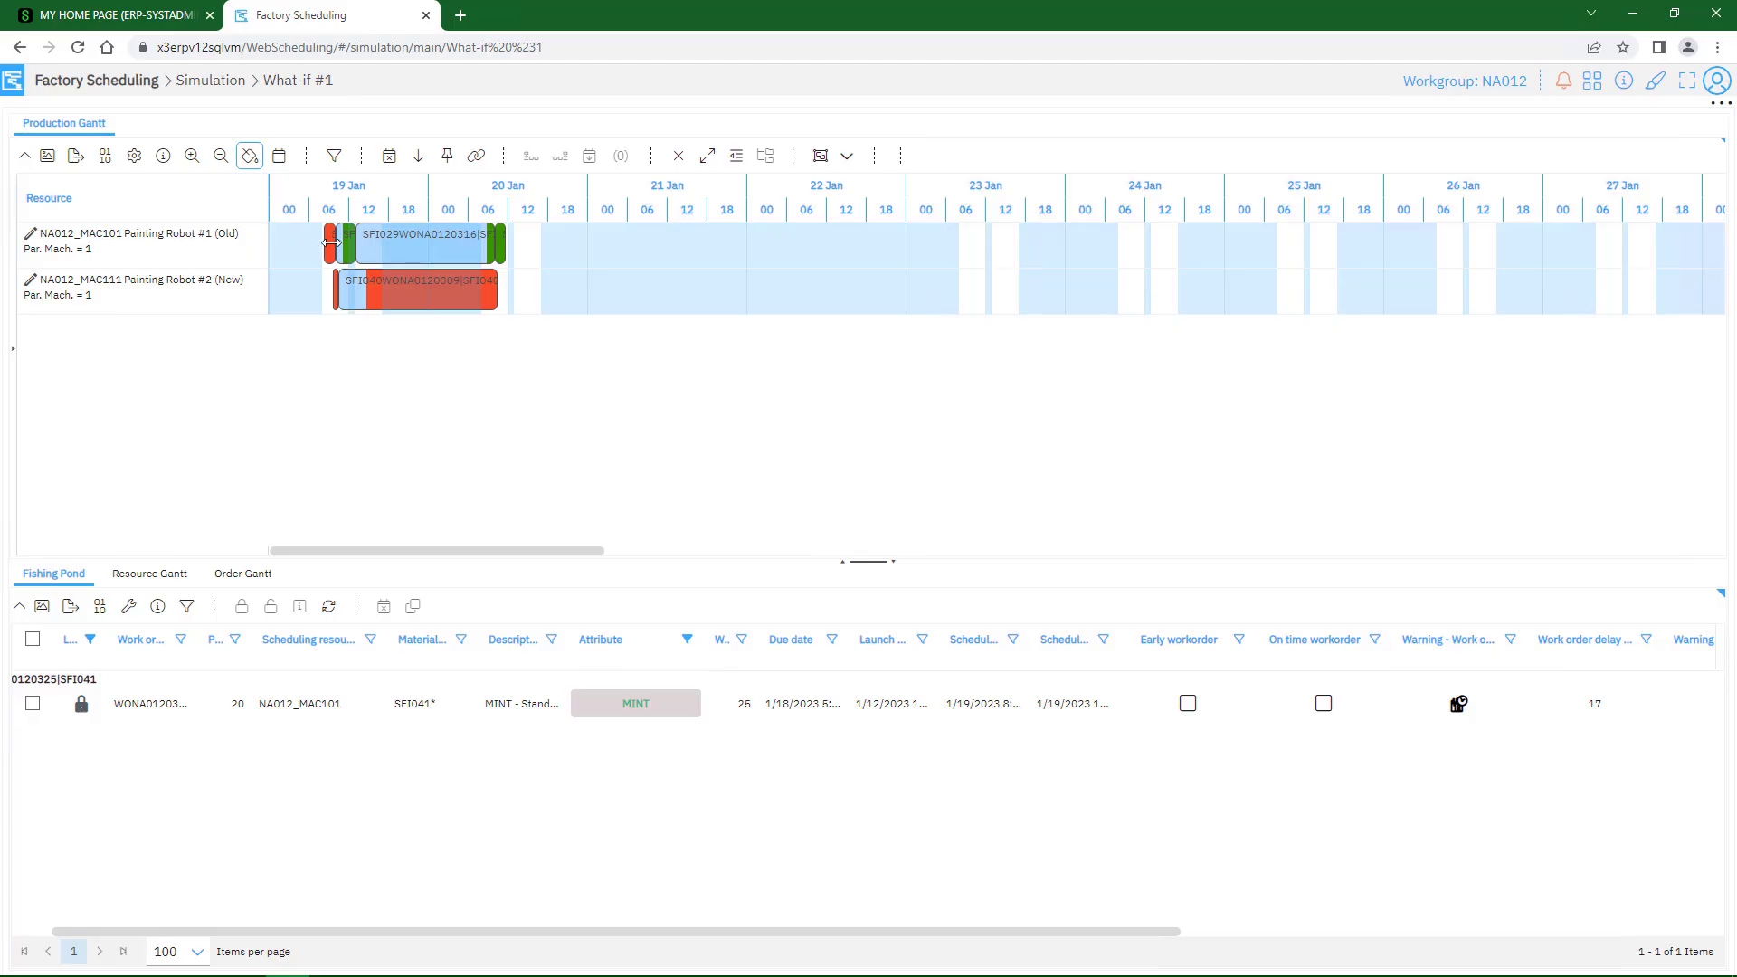
mouse_move(332, 251)
drag(332, 251, 711, 264)
drag(865, 288, 1154, 296)
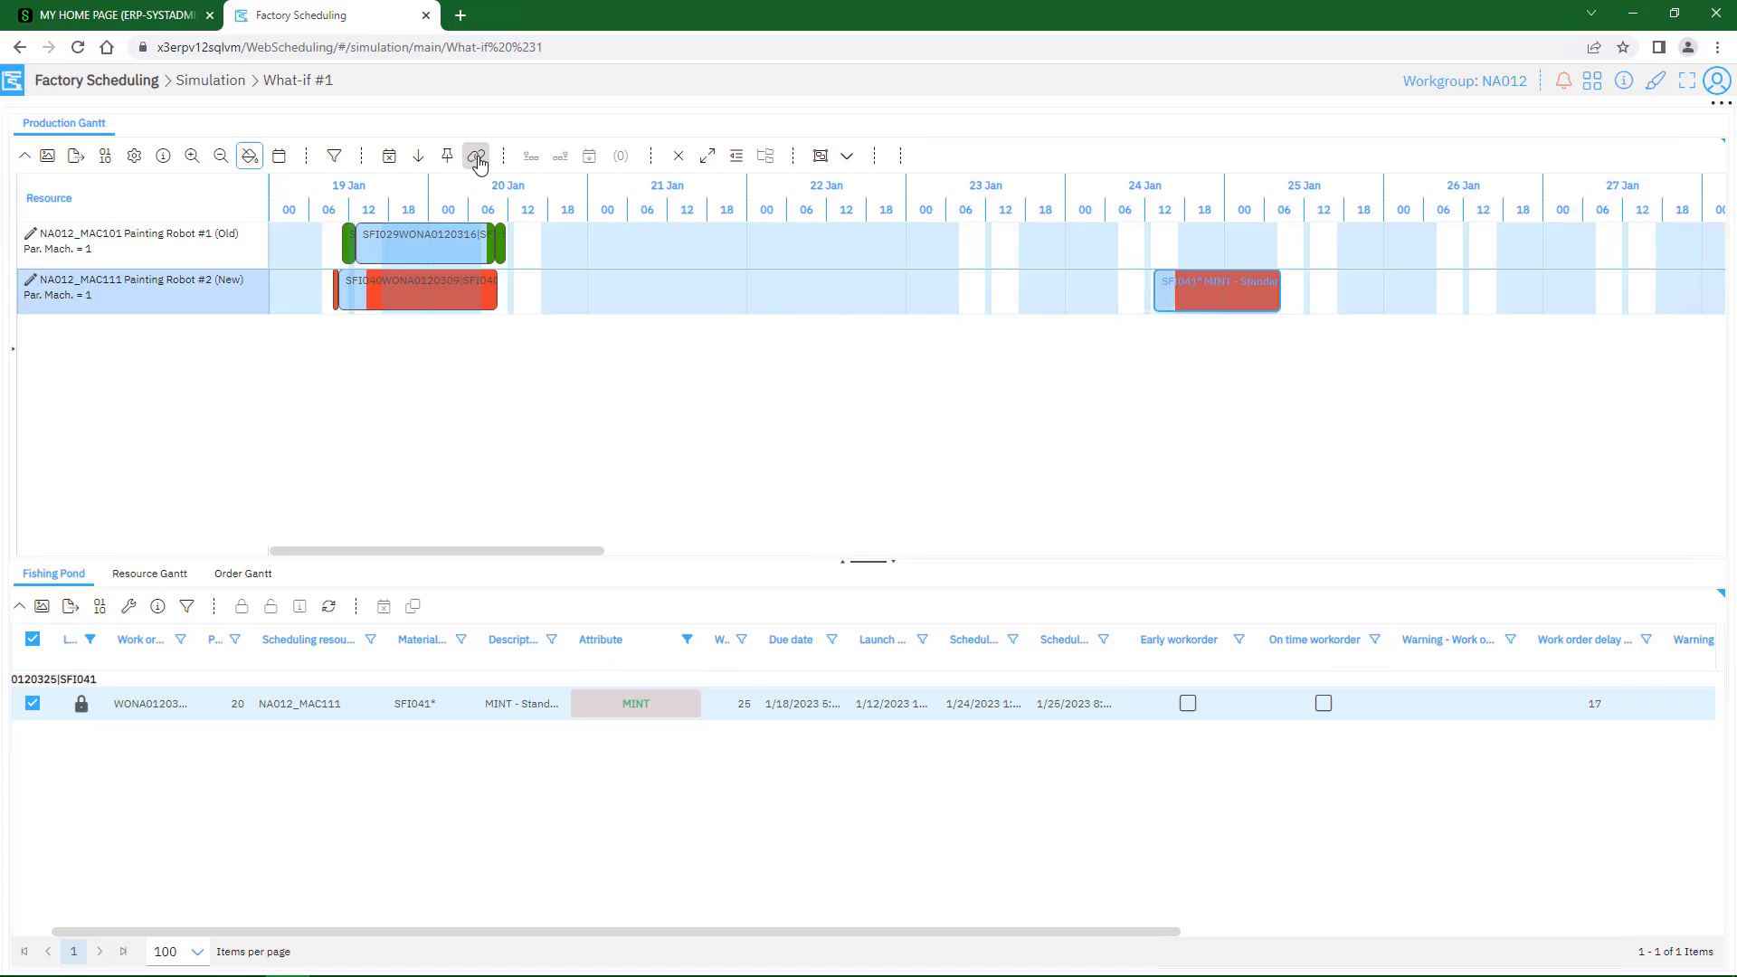
Fix the MINT - Standard stool legs activity to the Painting Robot #2 (New) resource and check its fixed-resource marker
key(ctrl)
key(ctrl)
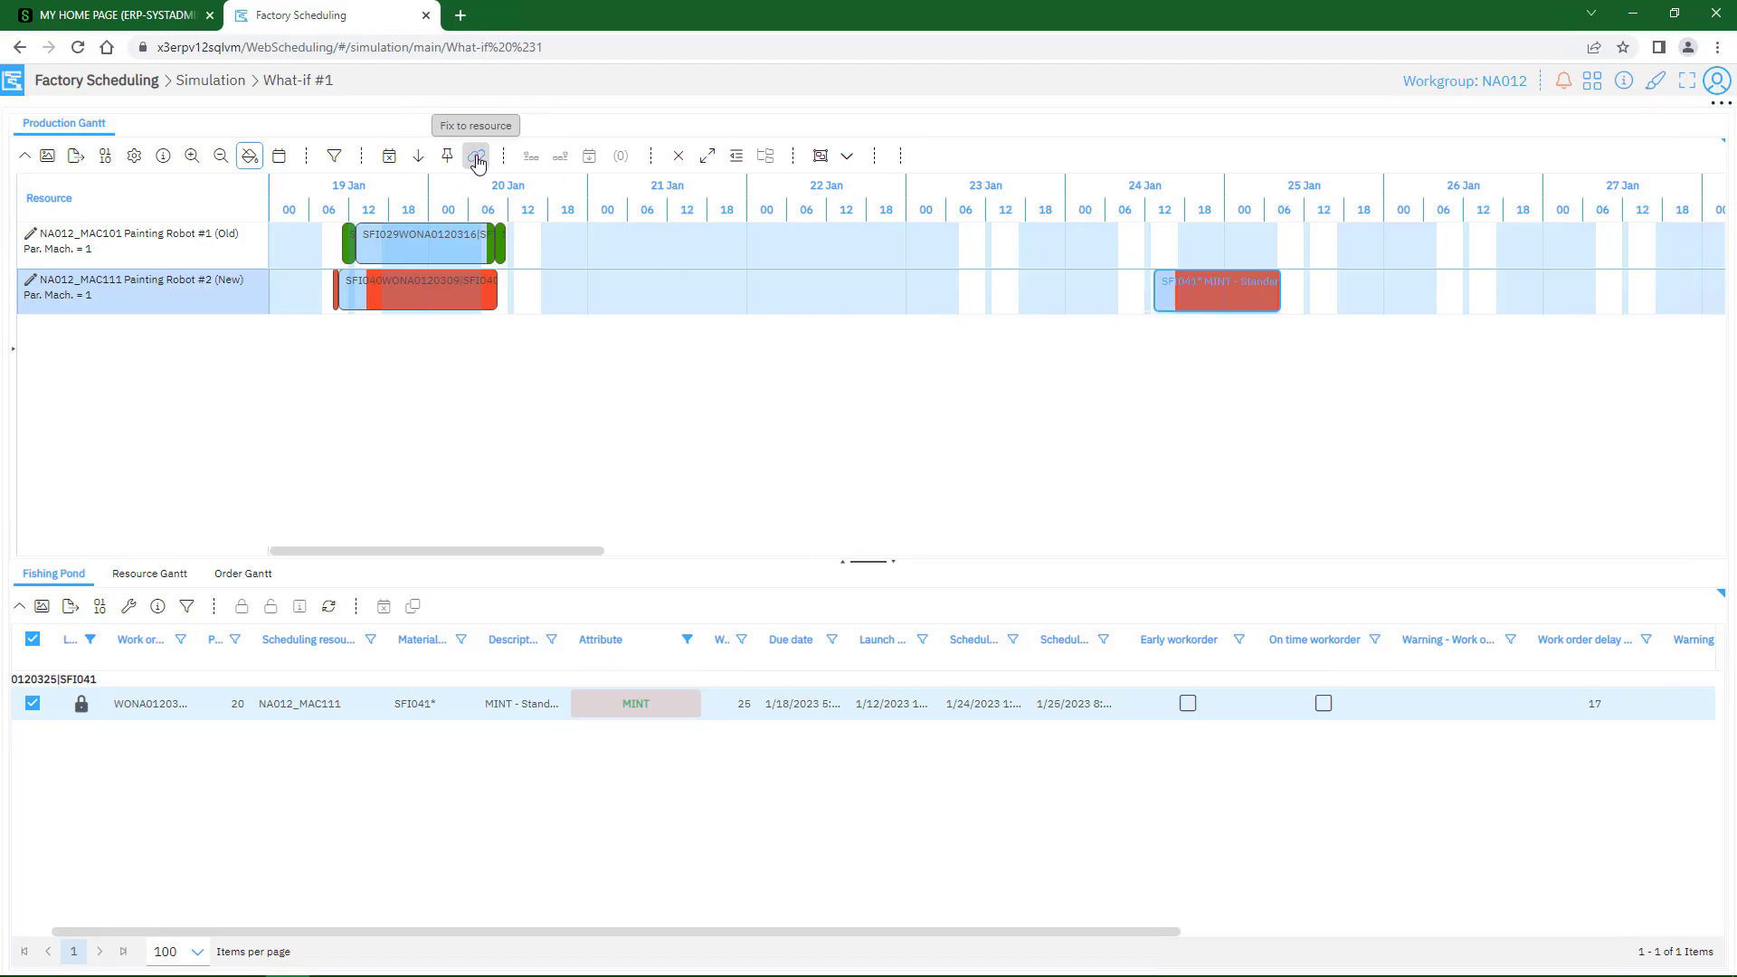
click(477, 158)
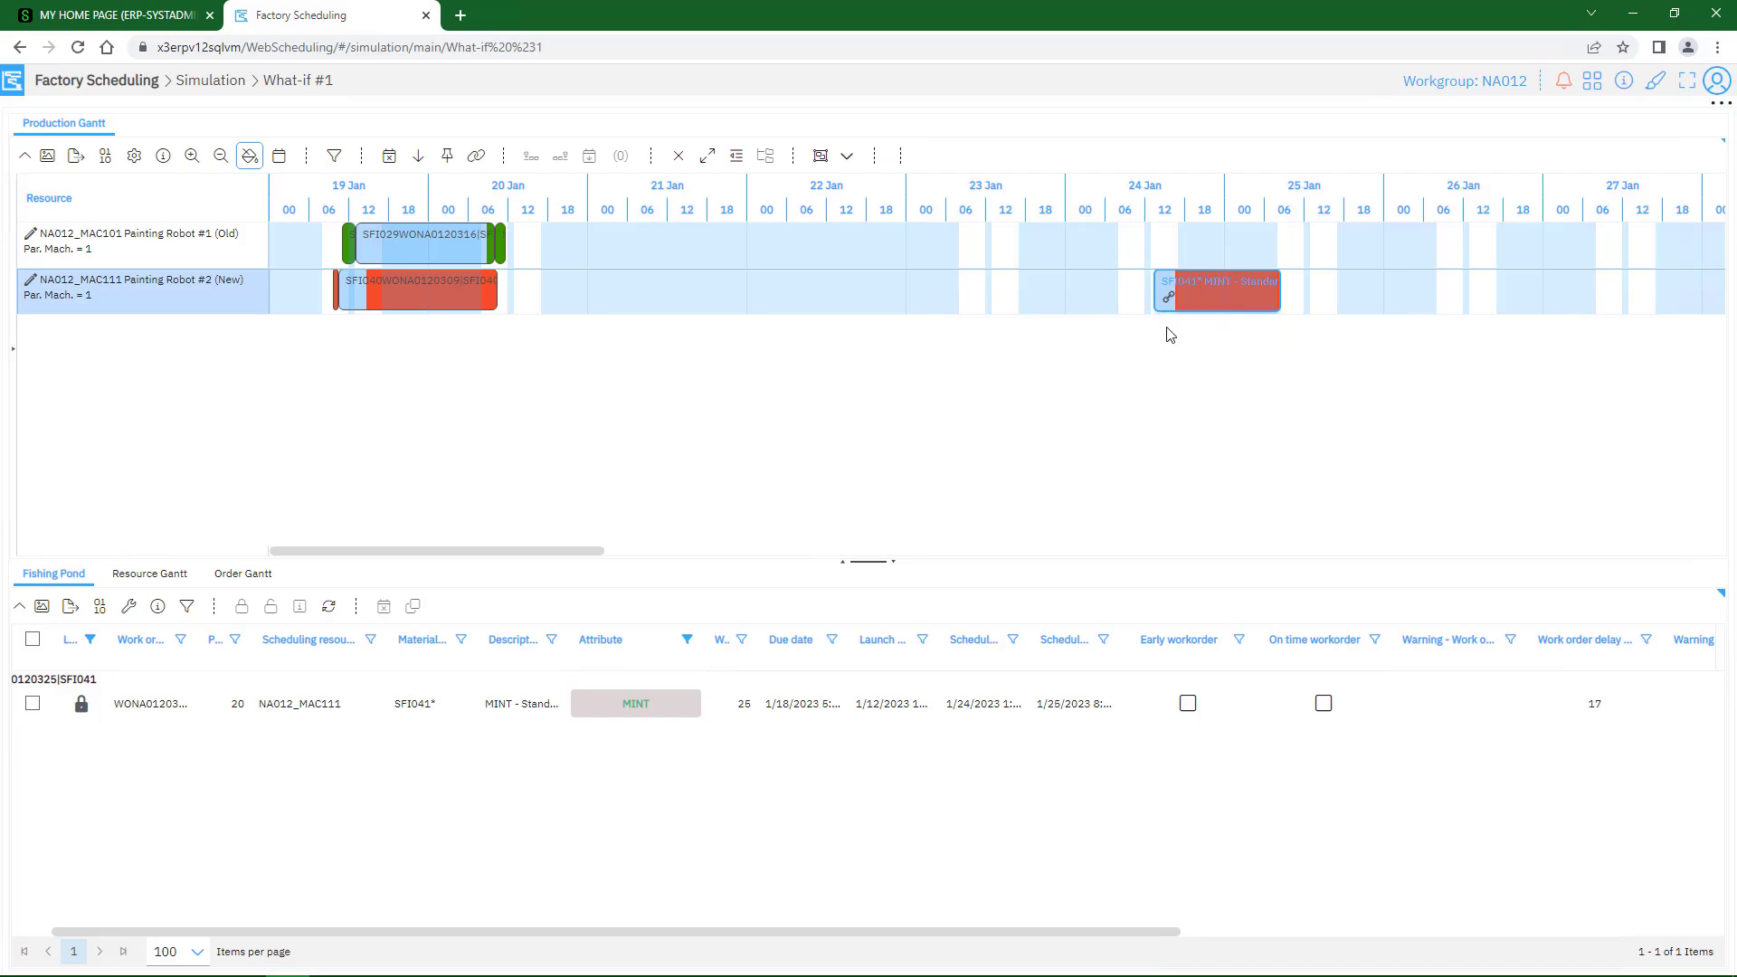
click(1219, 302)
mouse_move(1164, 311)
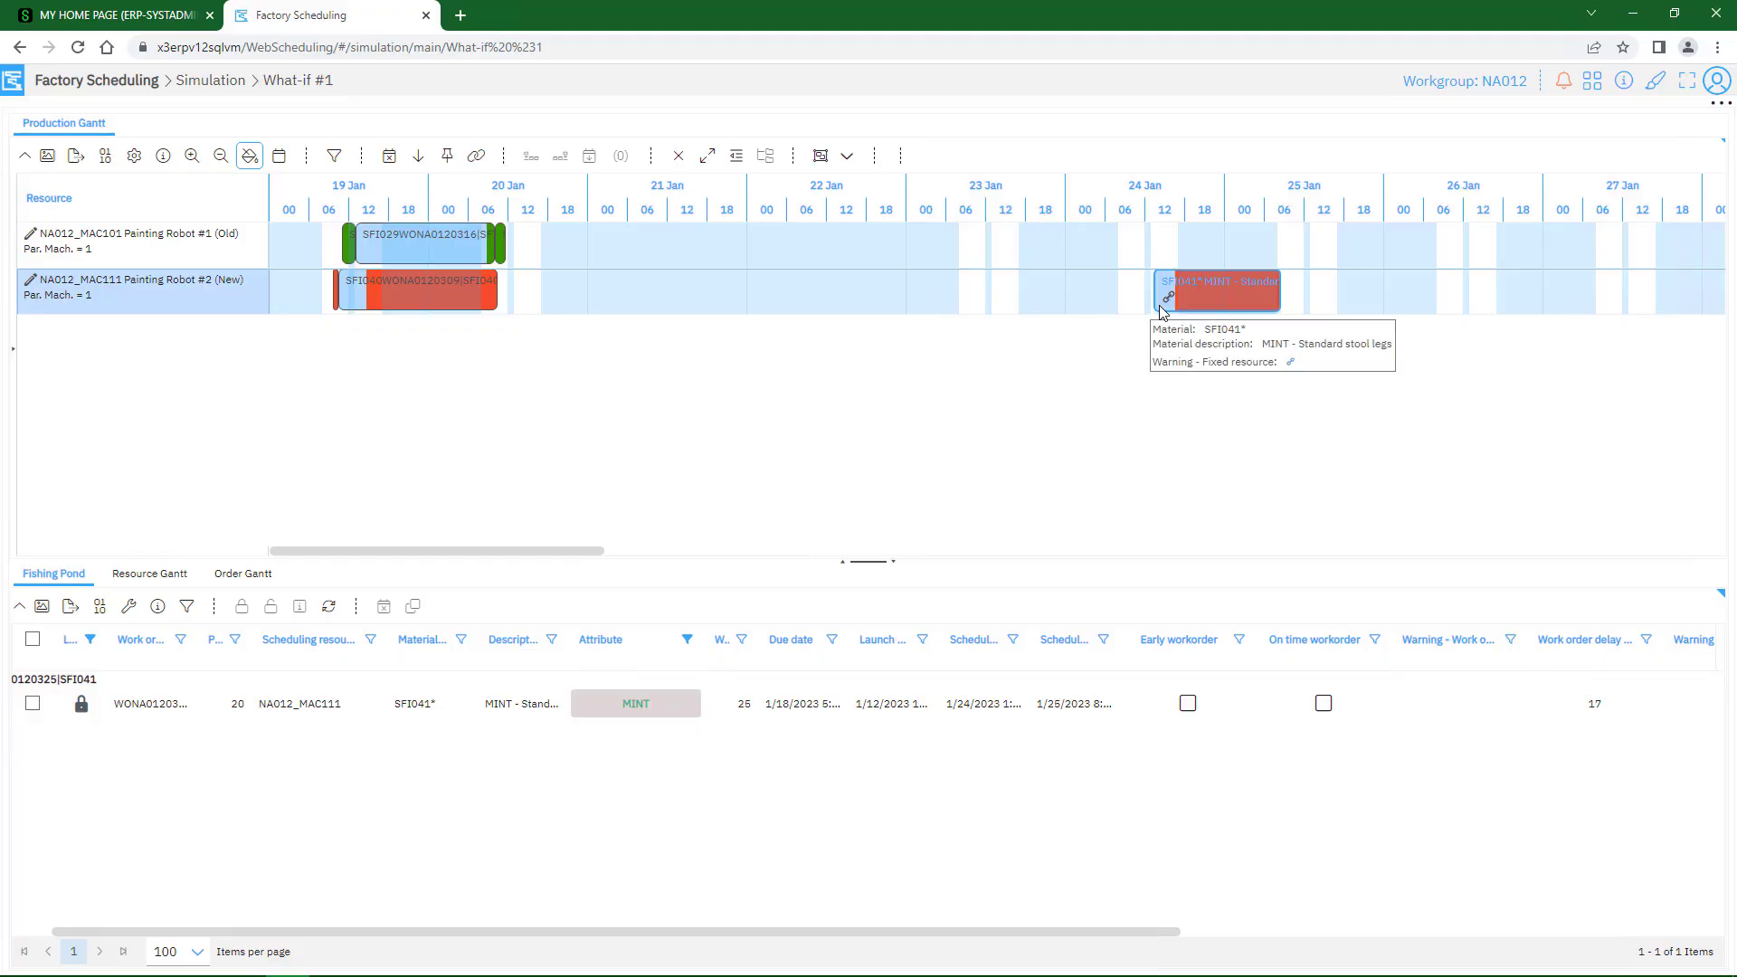
drag(1160, 306, 1163, 302)
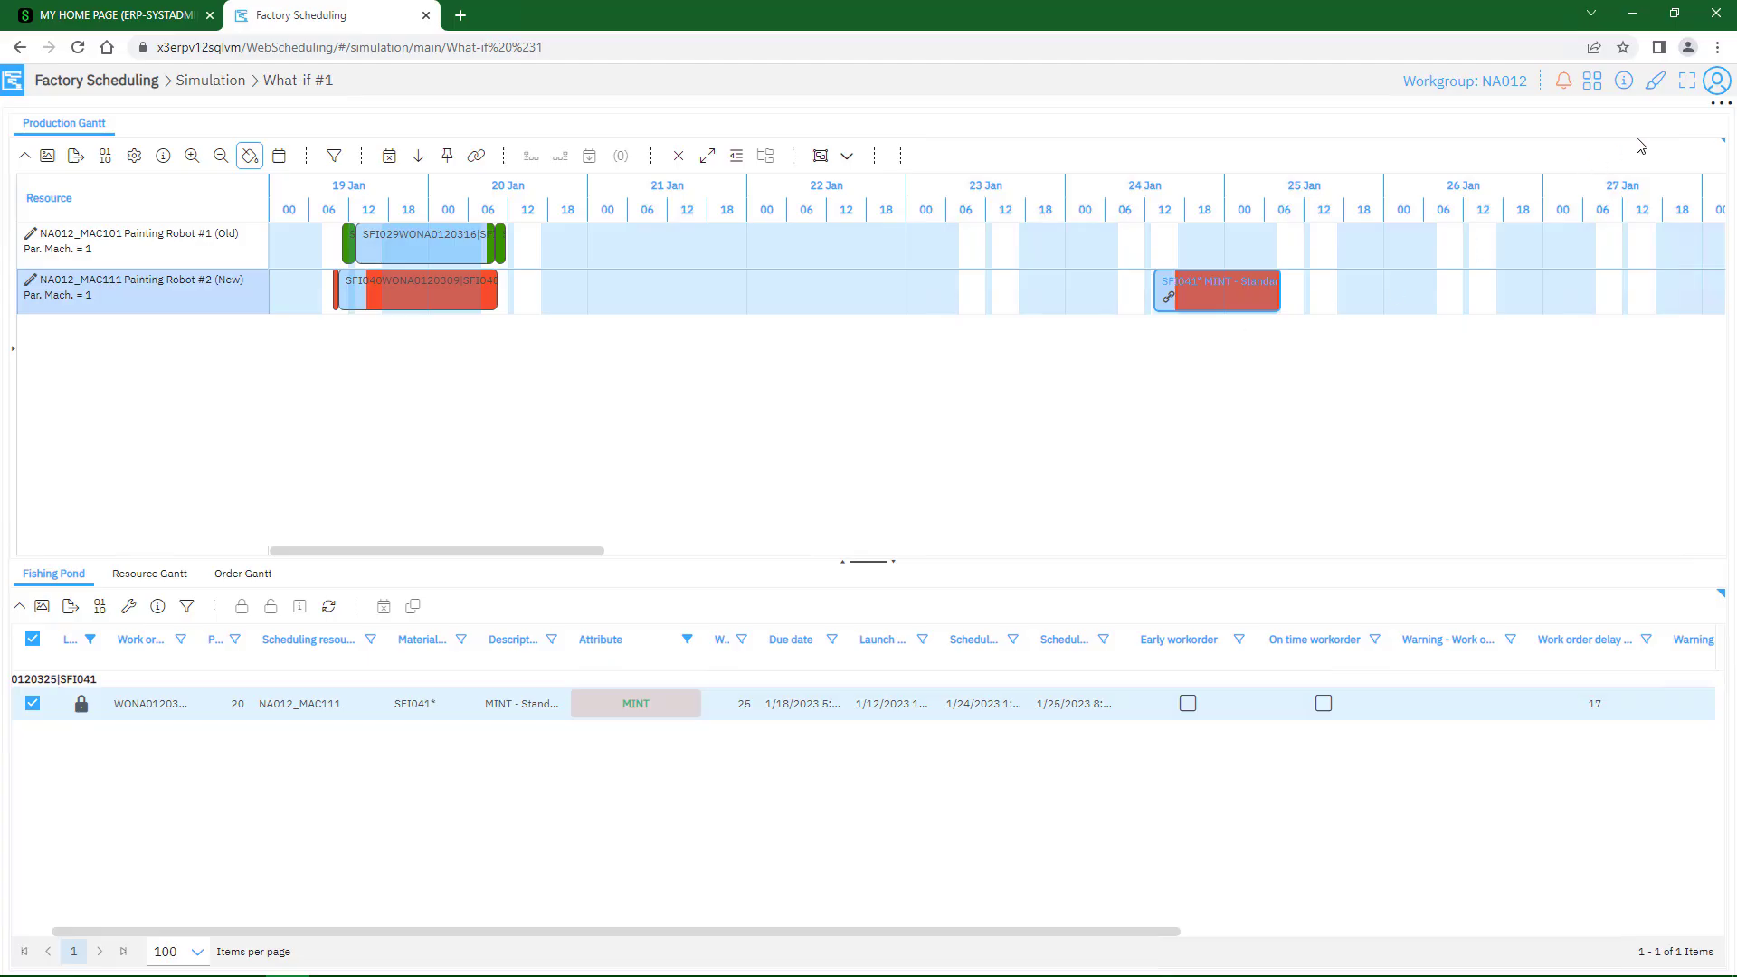
Run the automatic scheduling with the MINT activity fixed to Painting Robot #2 (New)
click(1716, 104)
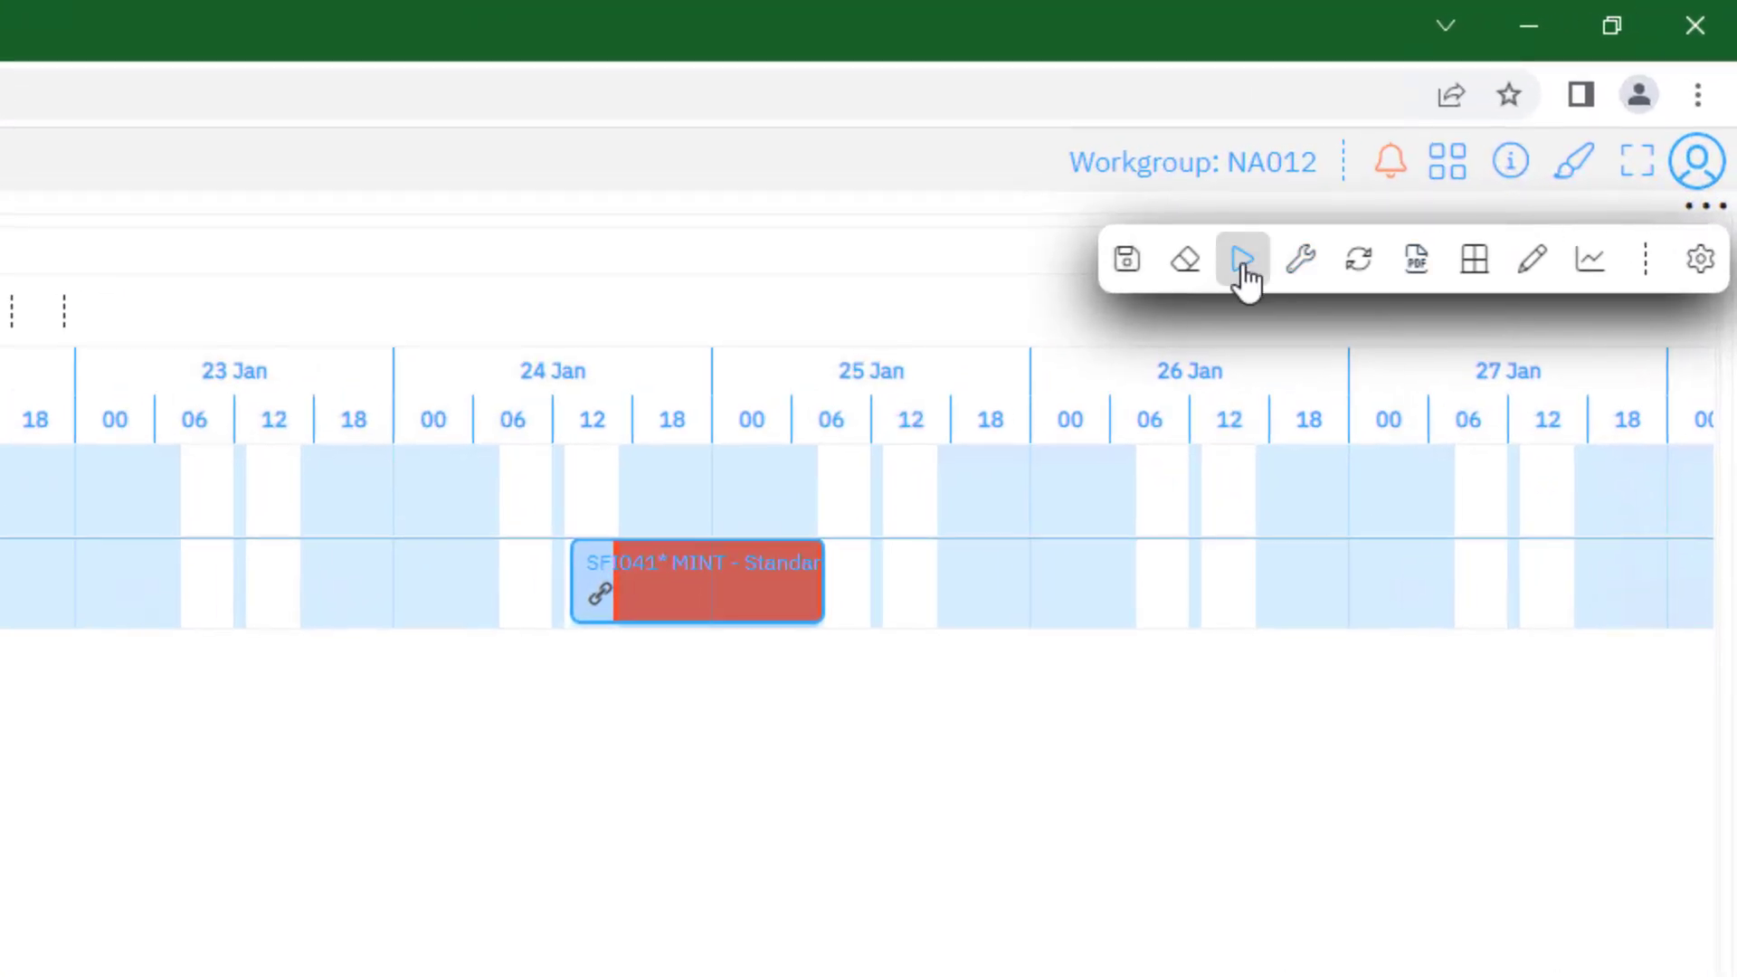
click(1247, 259)
click(1270, 335)
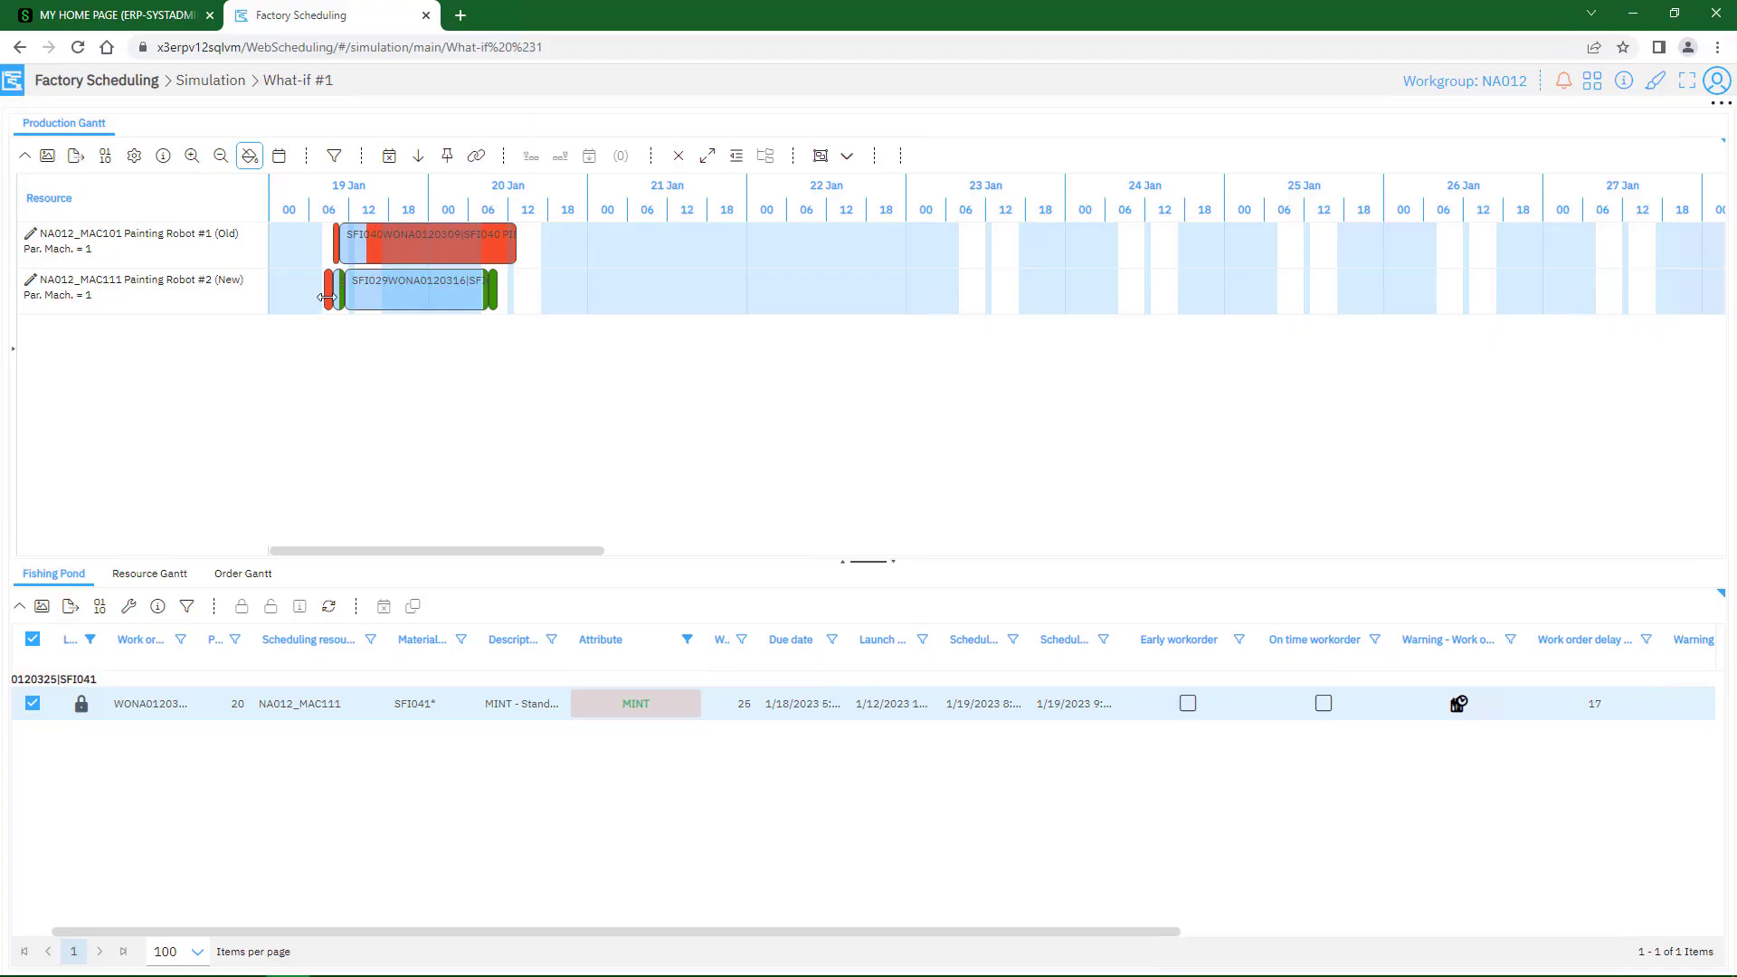
In the MINT activity's details, set its start to 1/24/2023 1:00:30 PM and apply the change
key(ctrl)
key(ctrl)
key(ctrl)
key(ctrl)
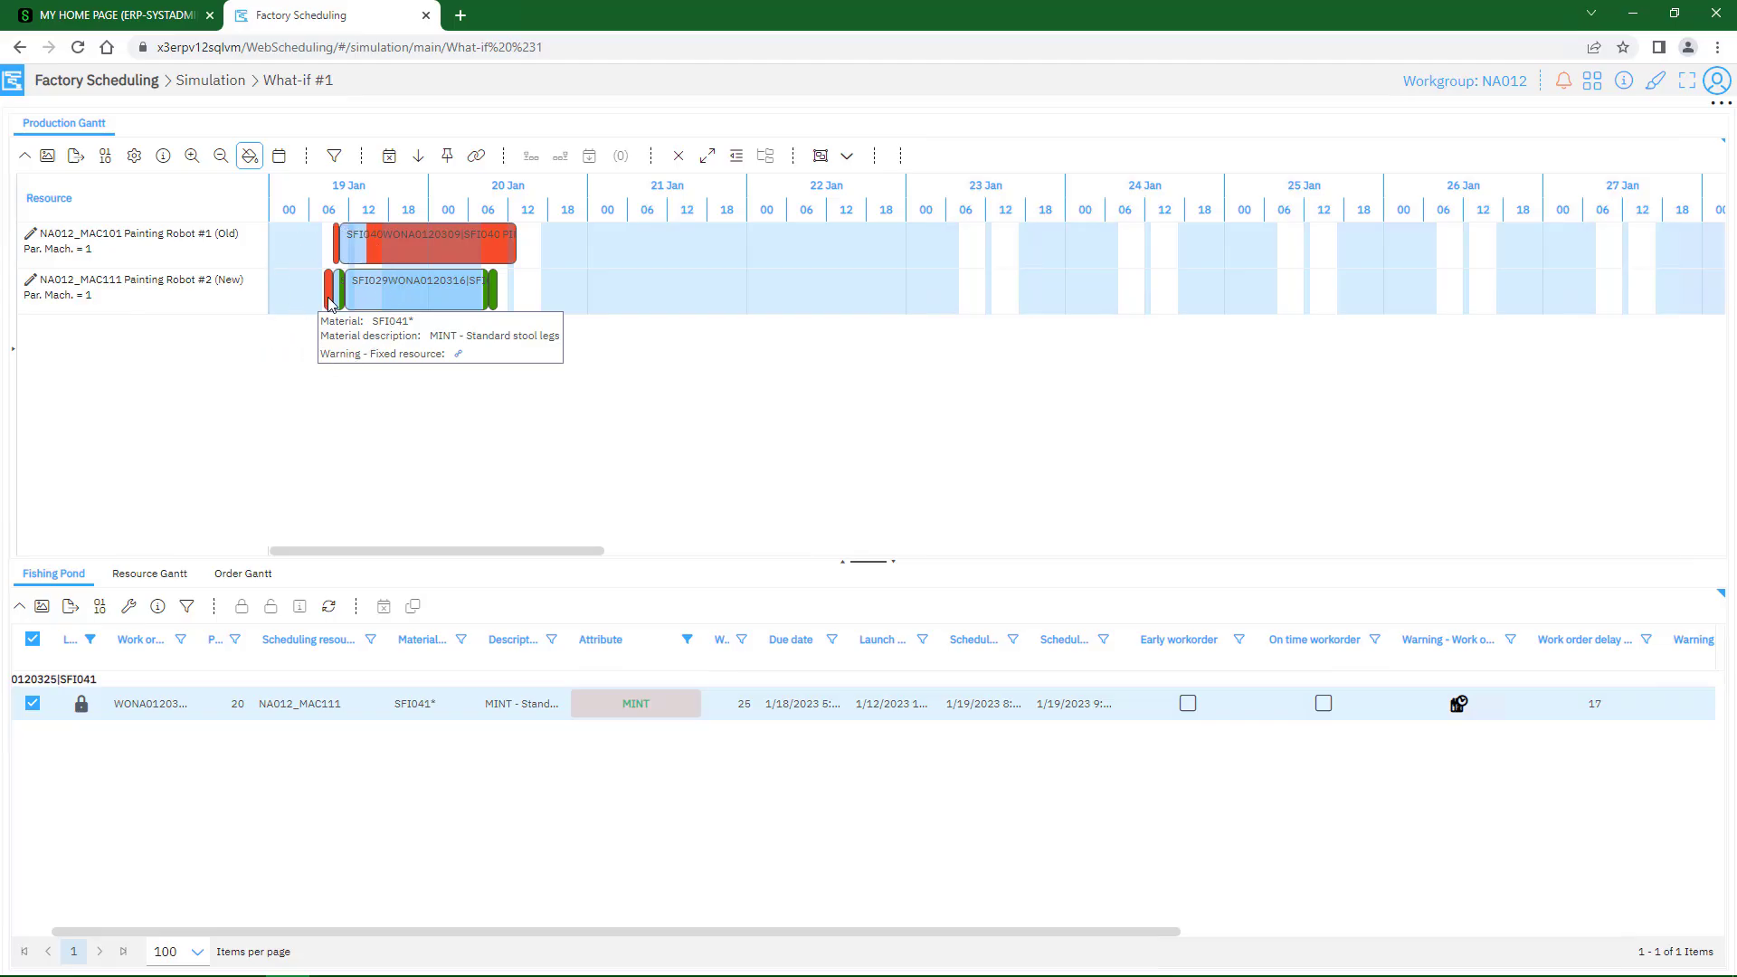
click(330, 302)
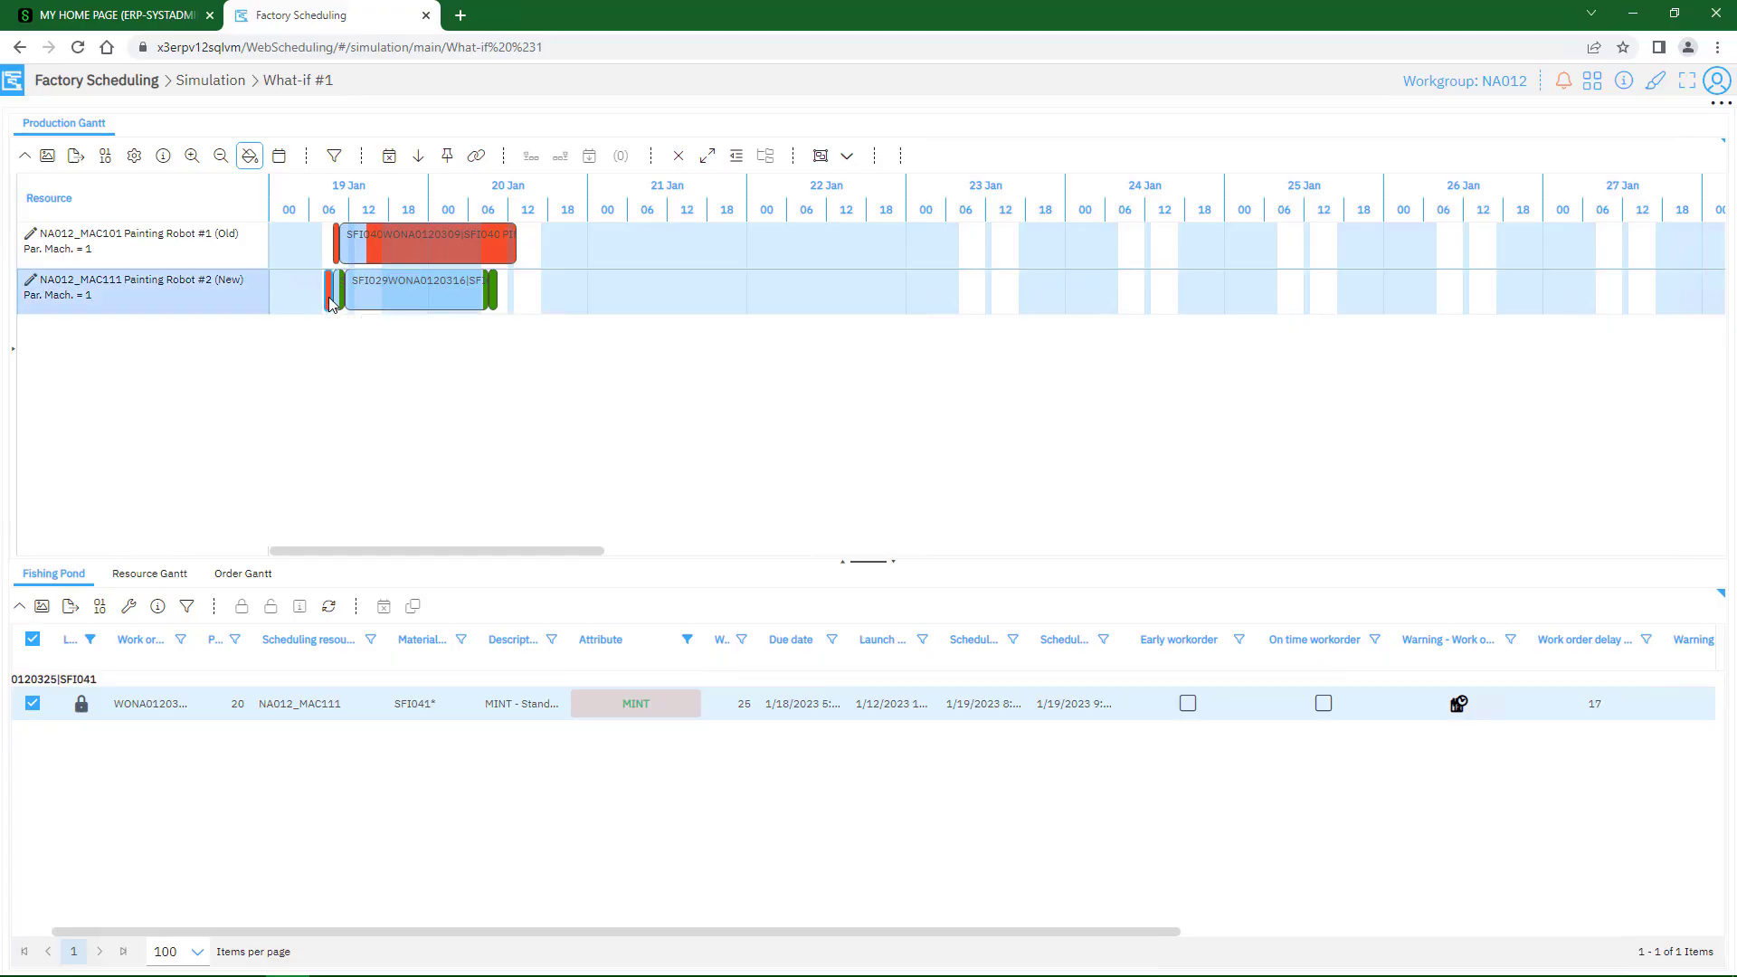
double_click(329, 298)
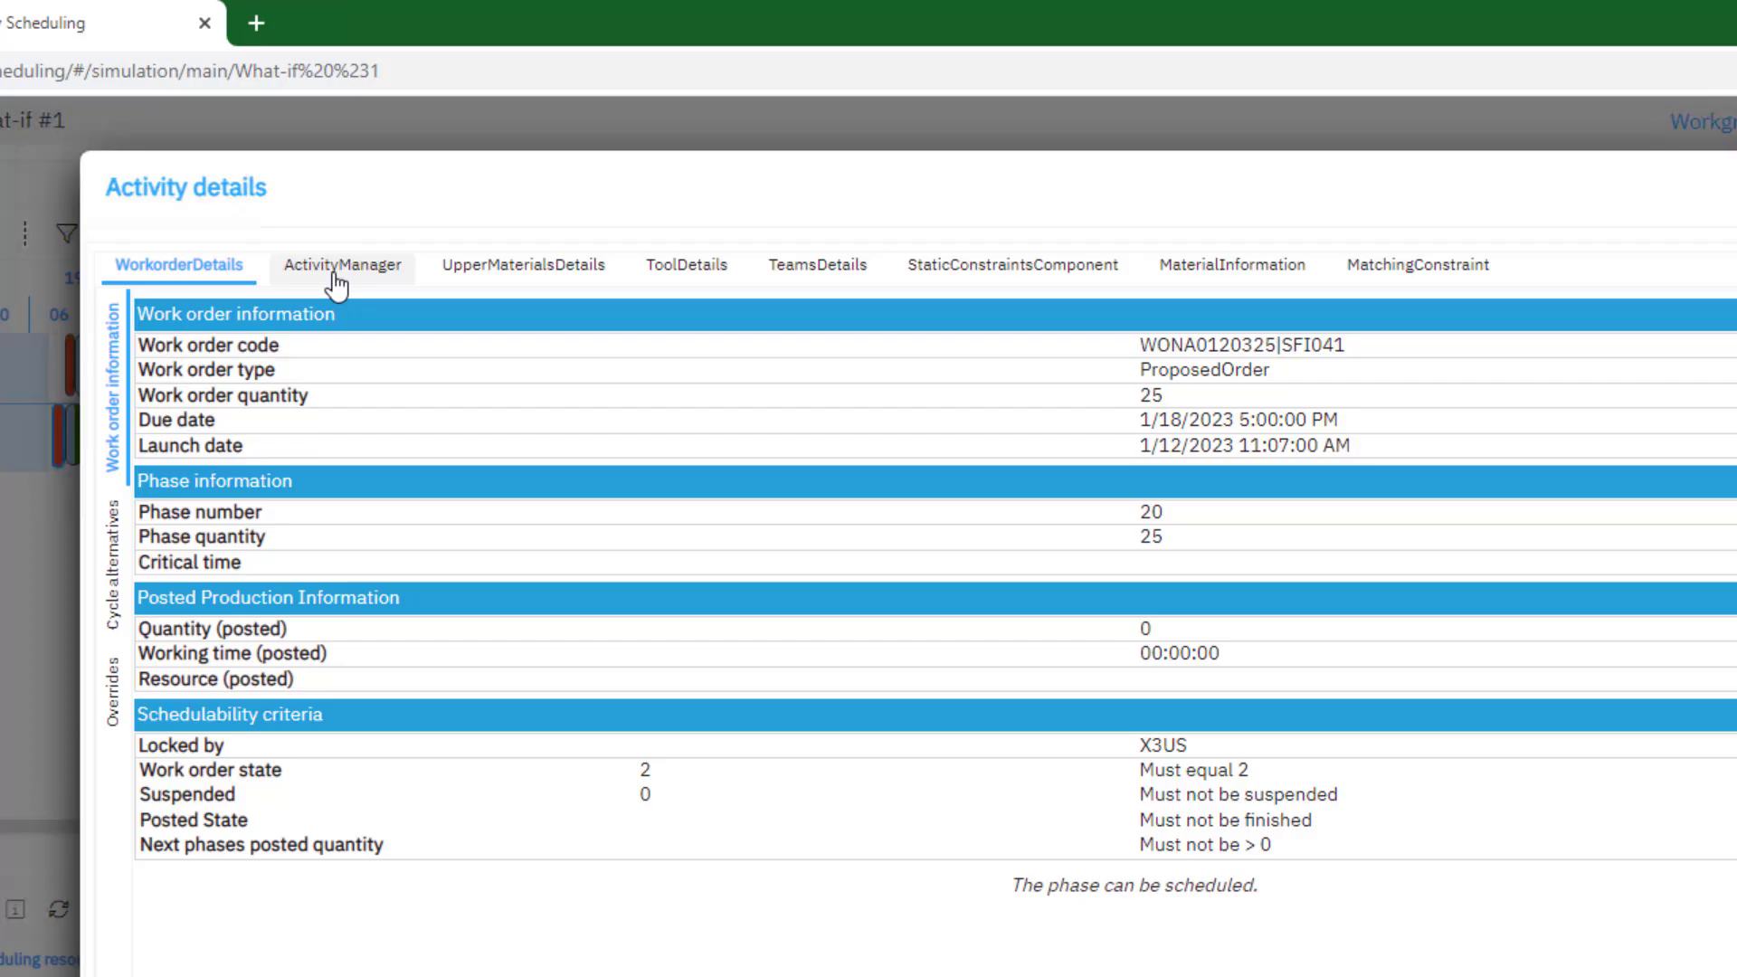
click(336, 282)
drag(376, 415, 73, 429)
text(1/24/2023 1:00:30 PM)
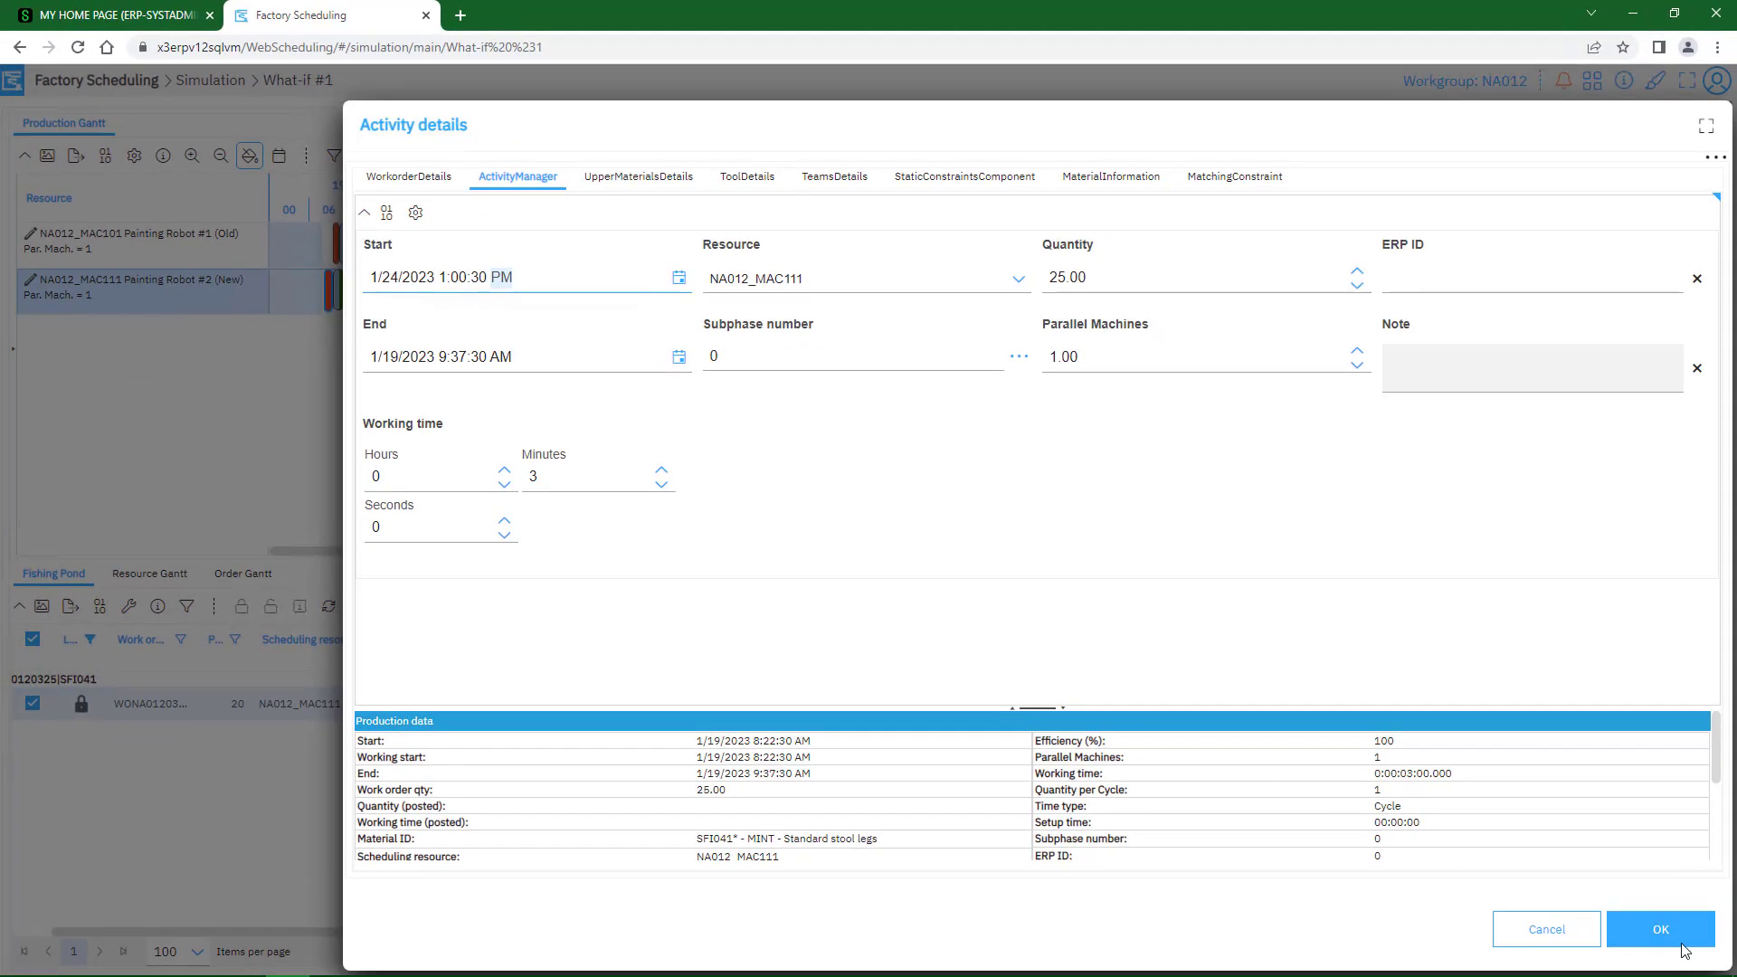
click(1663, 930)
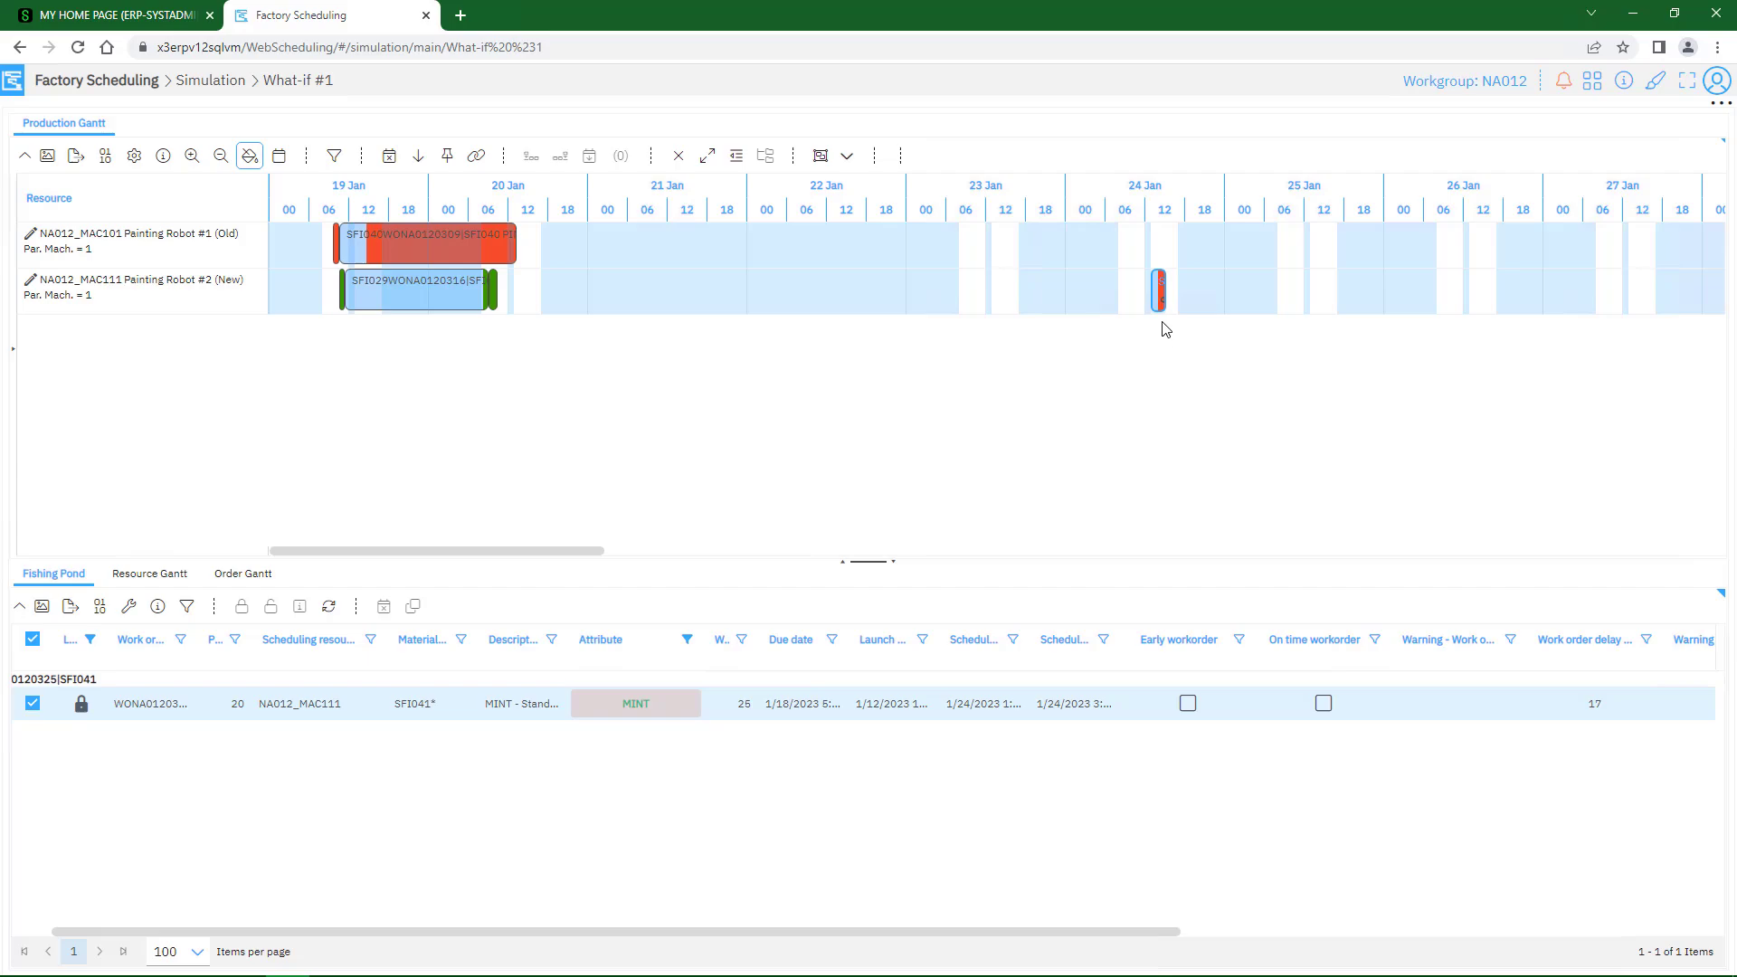
Set a fixed launch date on the MINT activity placed on 24 January
key(ctrl)
key(ctrl)
key(ctrl)
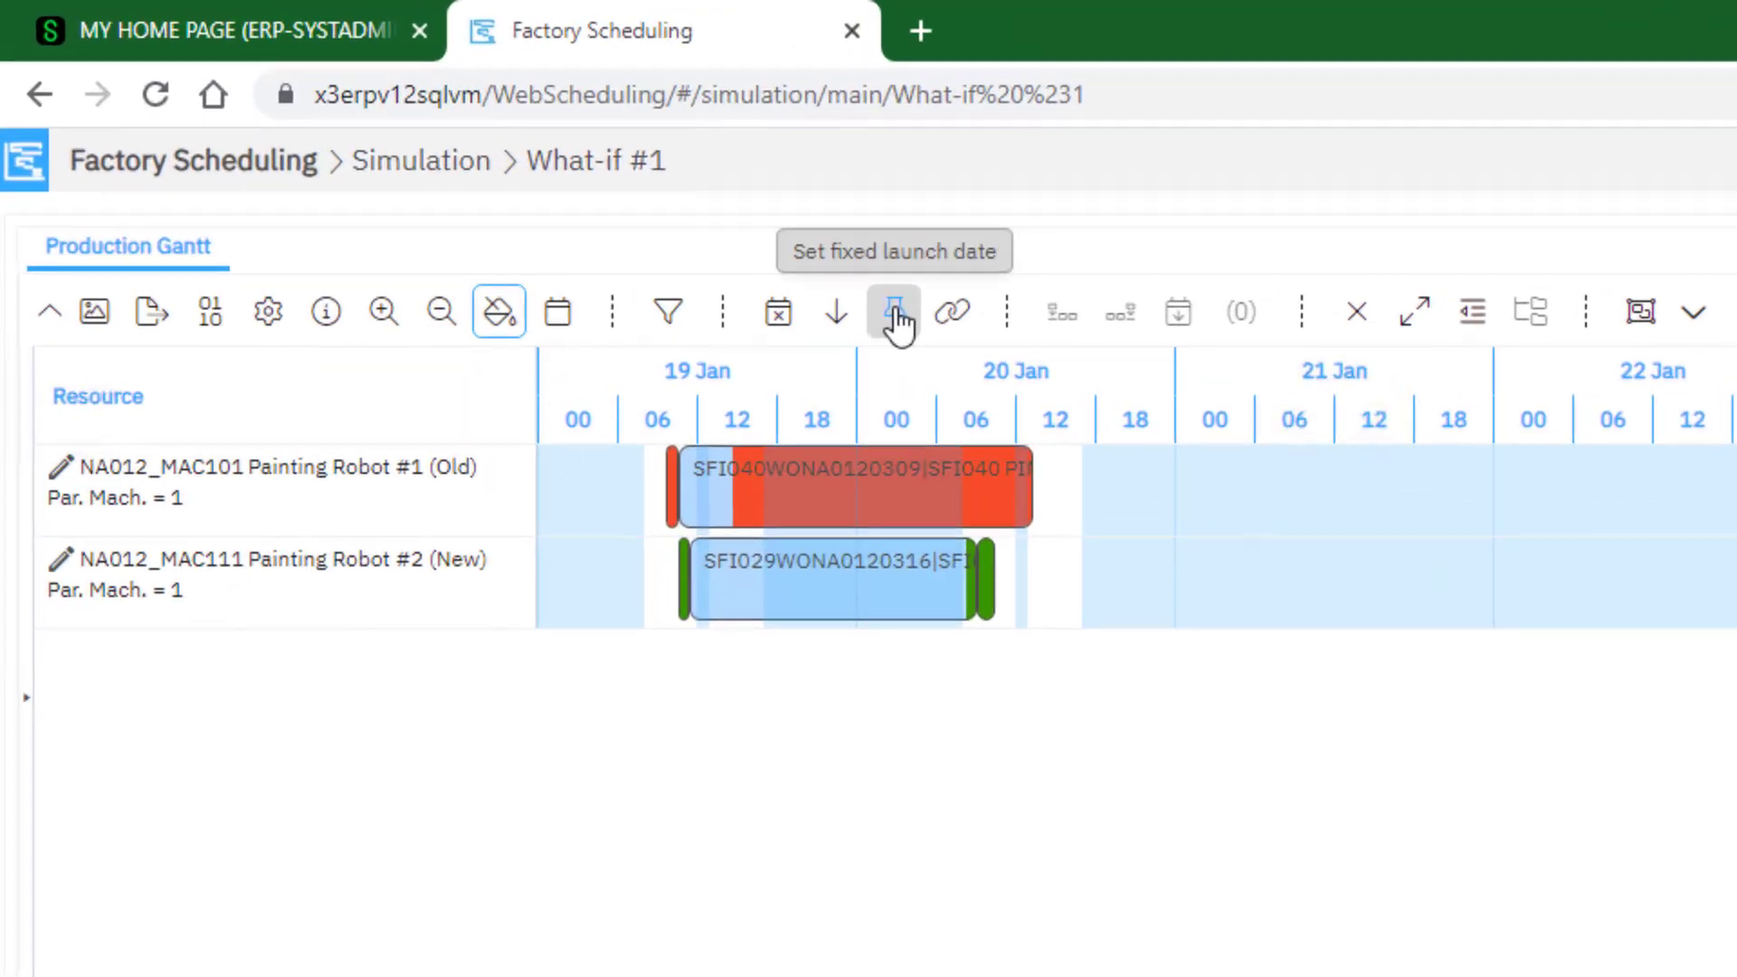
click(894, 310)
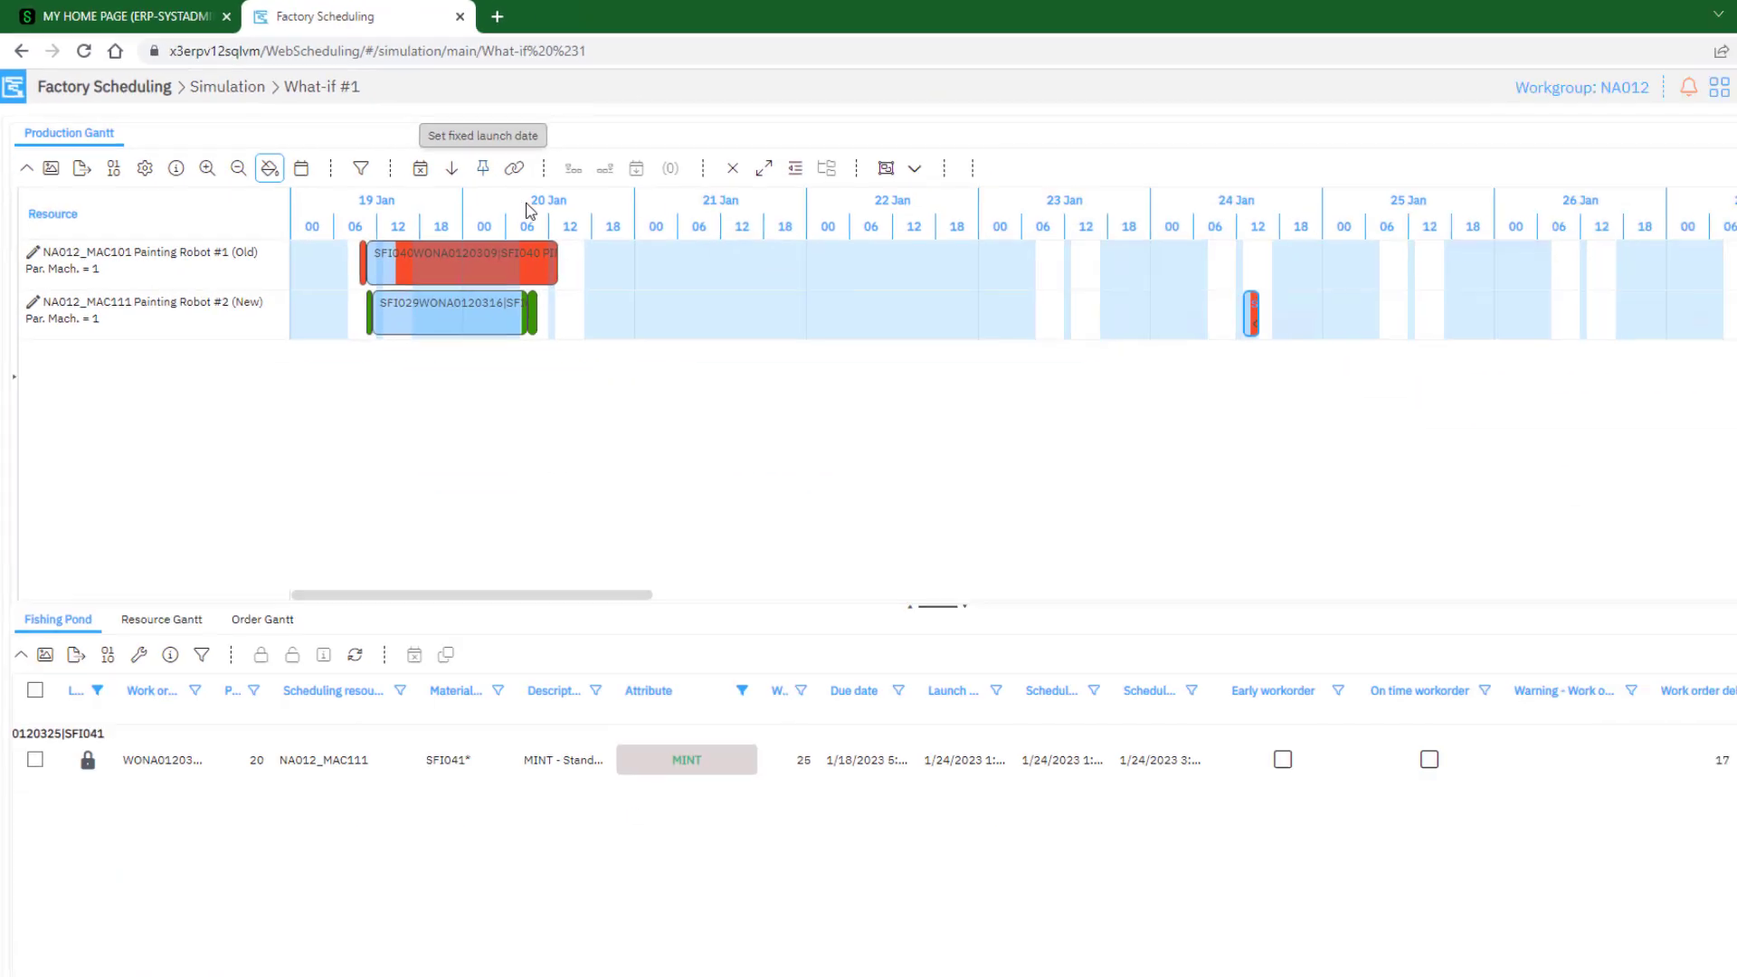
Run the automatic scheduling with the fixed launch date and select the MINT activity on 24 January
click(1720, 107)
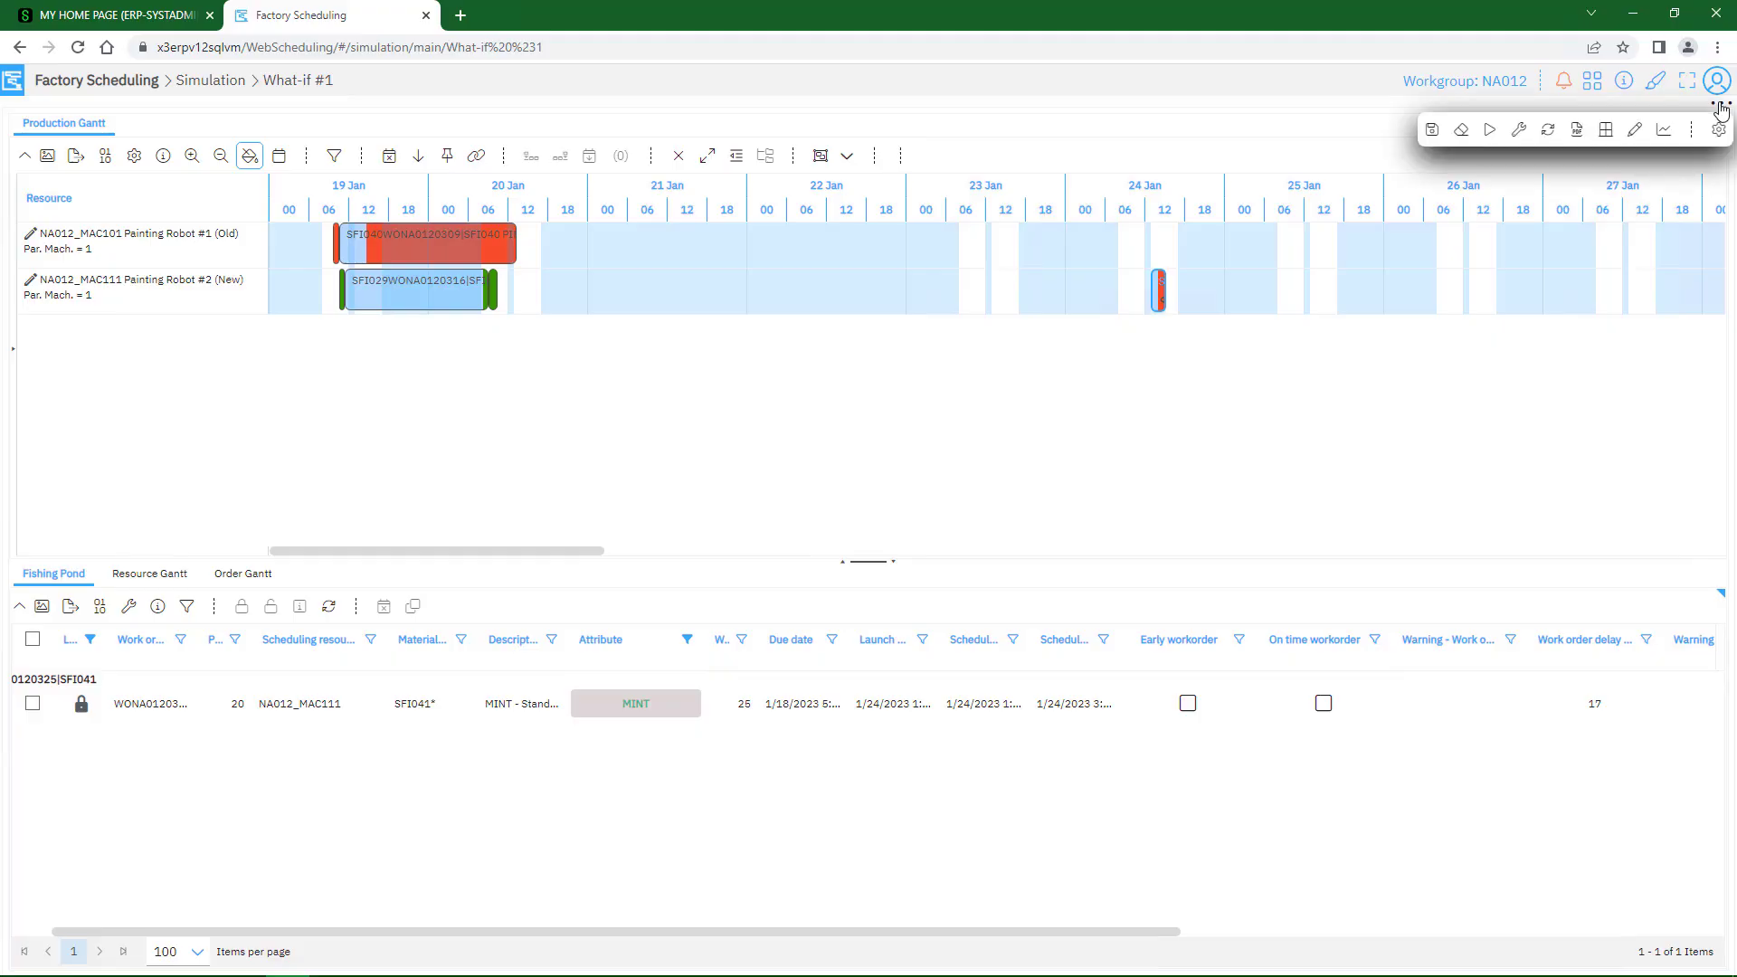
click(1517, 131)
click(1505, 172)
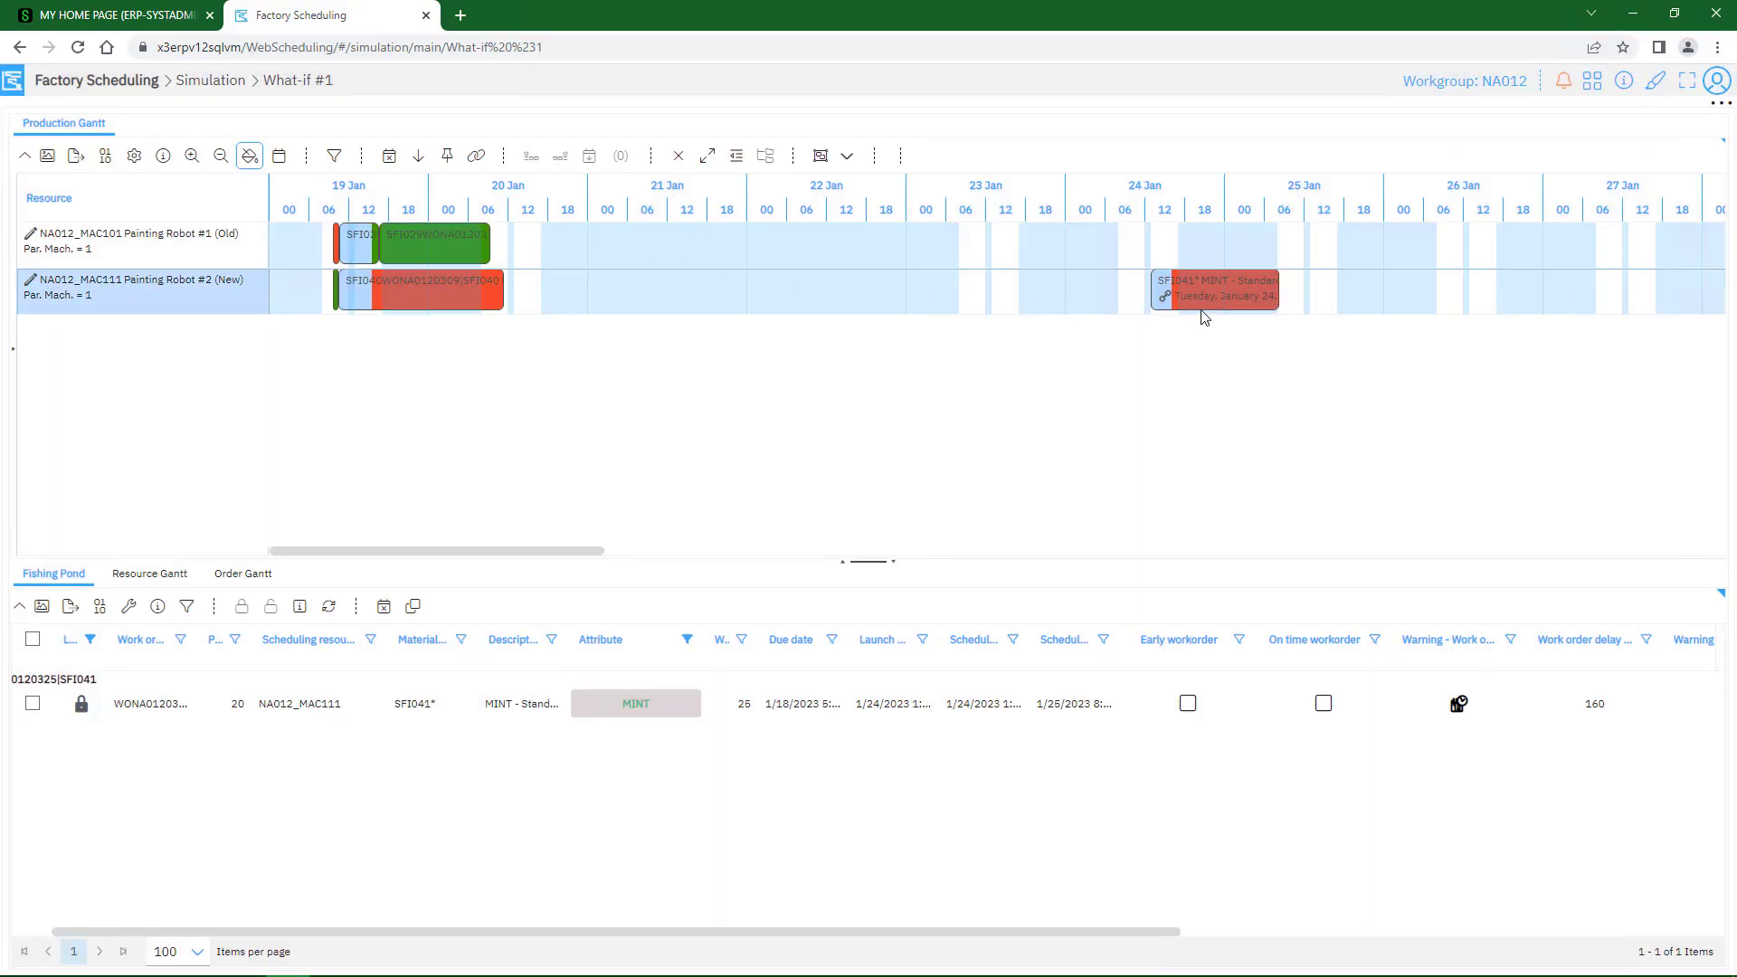
click(1209, 308)
Set the priority sequence for Painting Robot #2 (New) using its SFI029 WHITE activity on 6 February, and check the numbering back to 19 January
drag(469, 554, 991, 579)
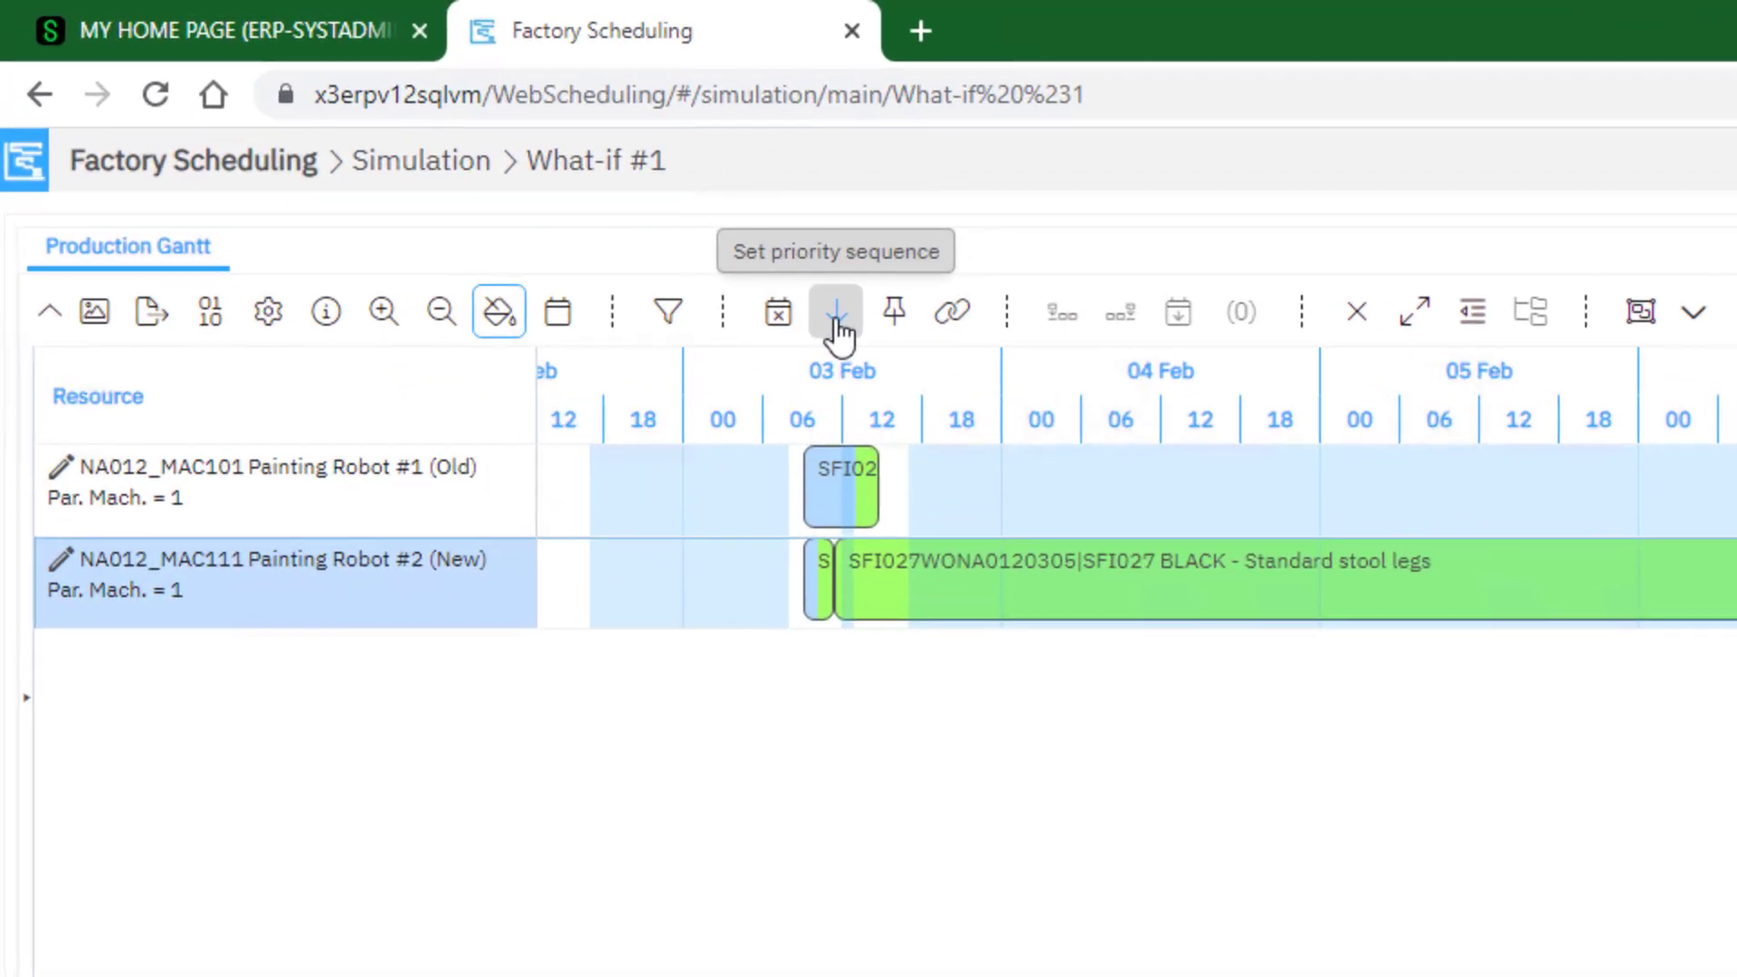
click(837, 315)
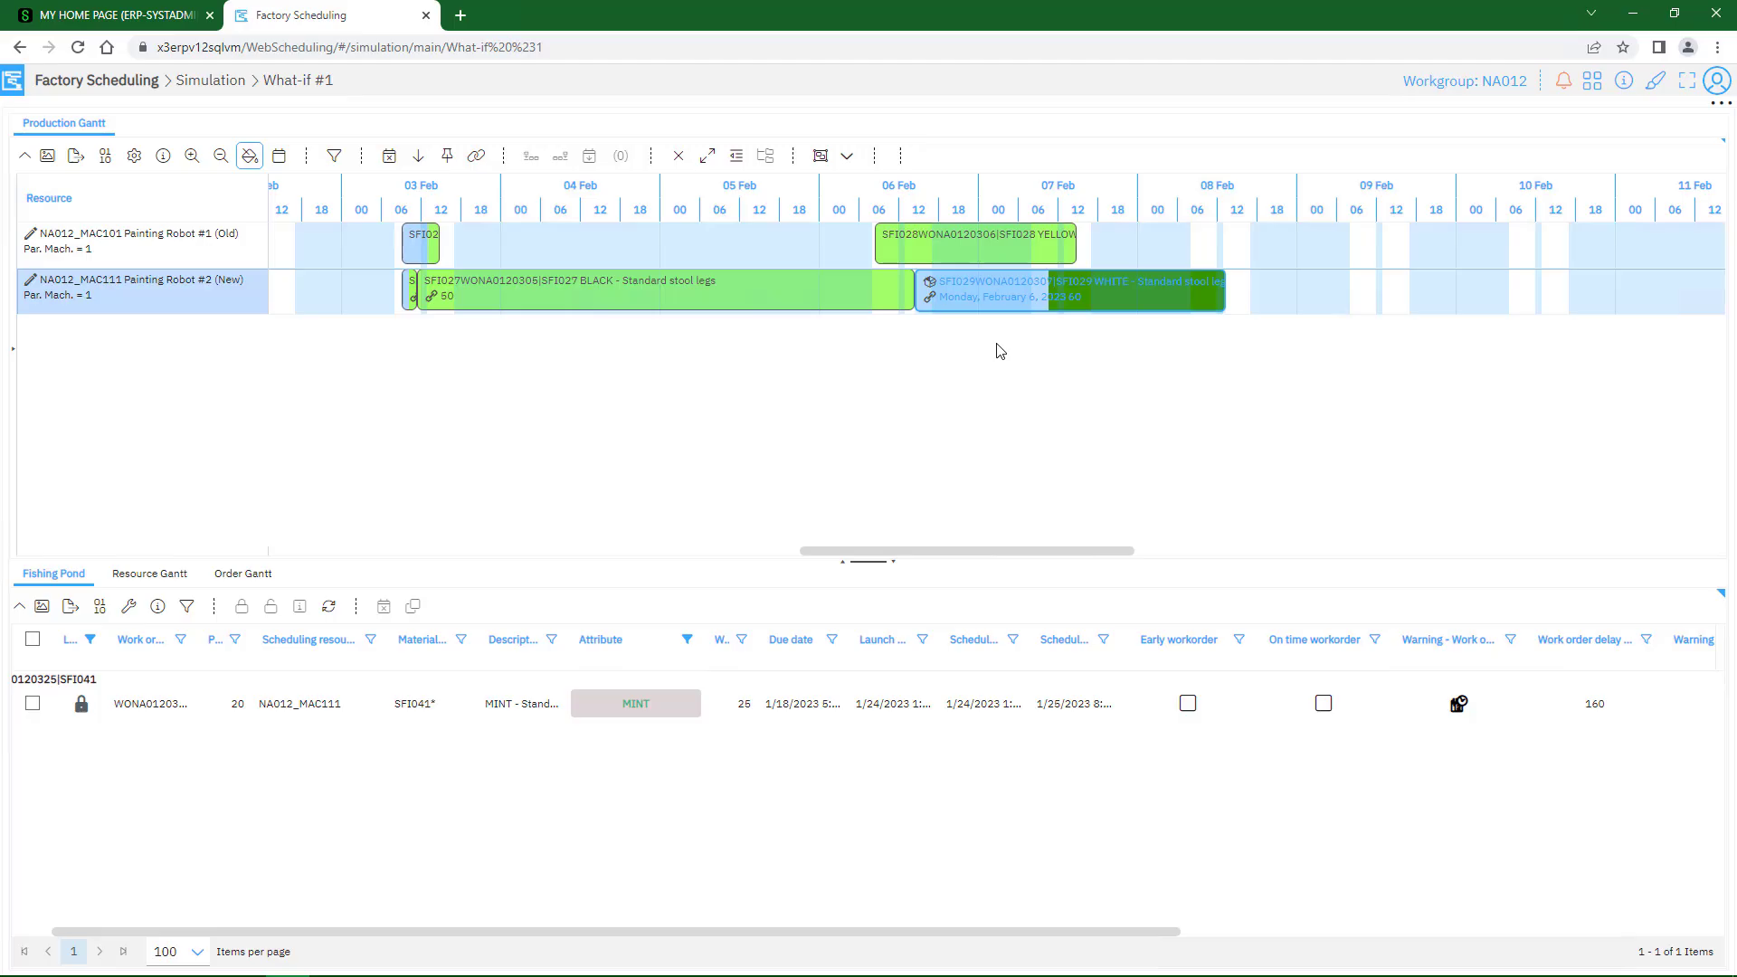
click(1079, 304)
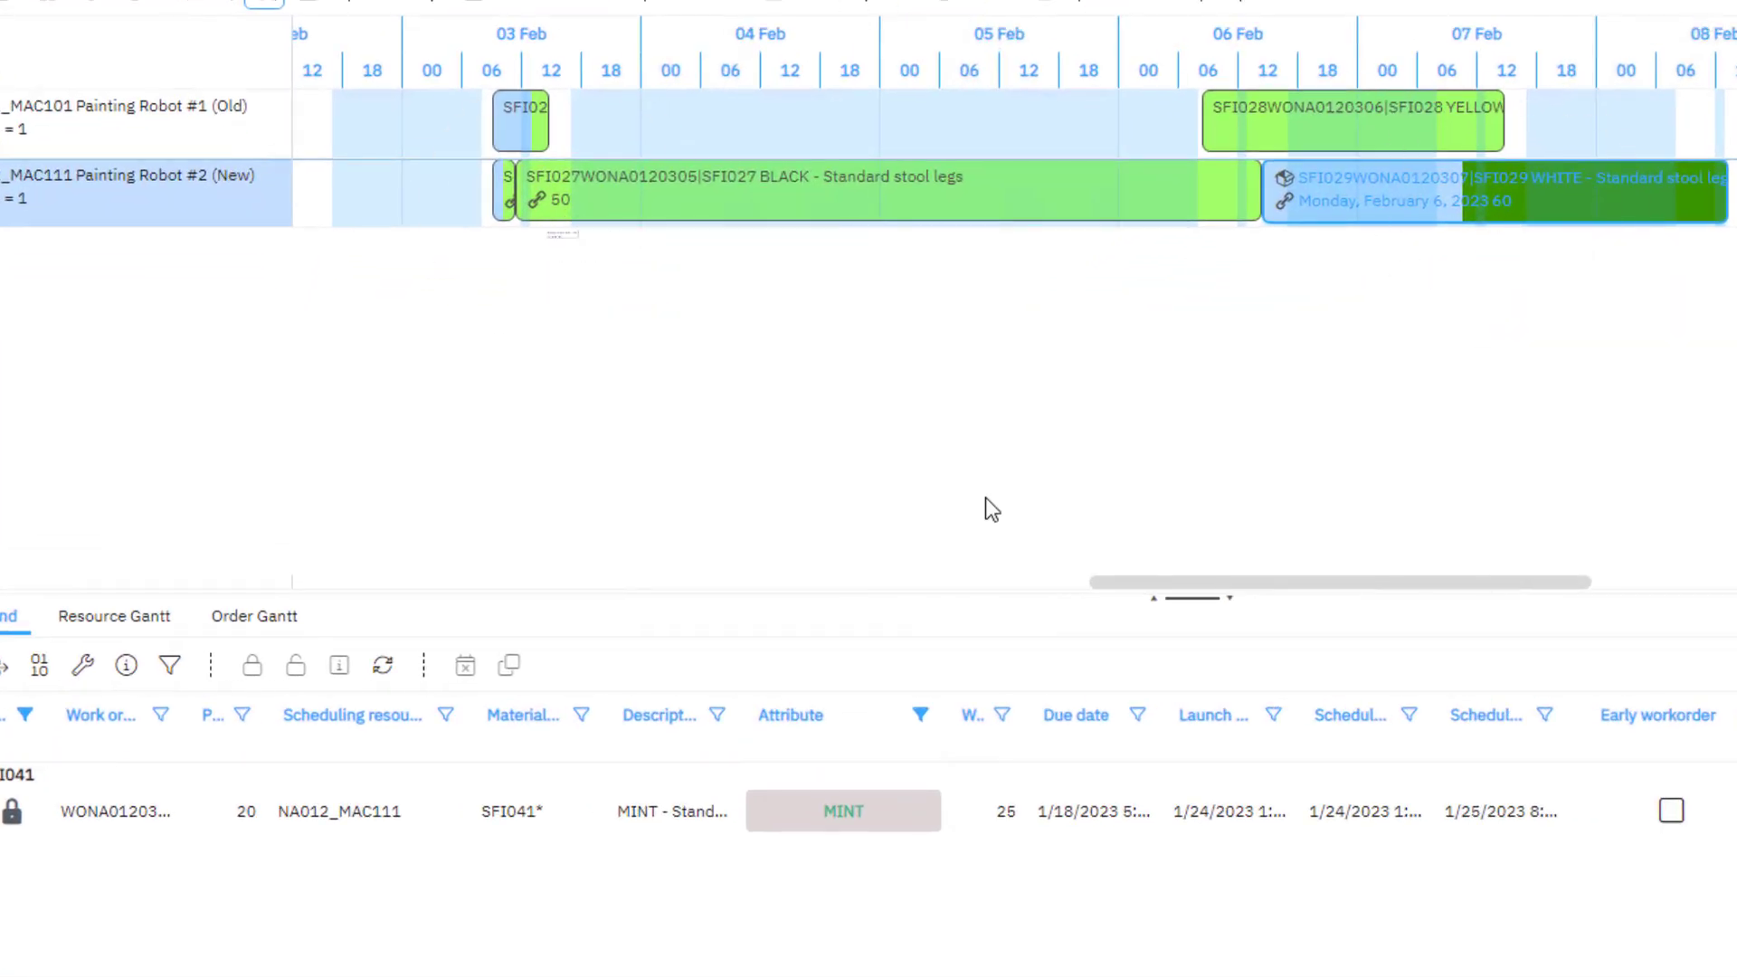
drag(988, 579, 356, 596)
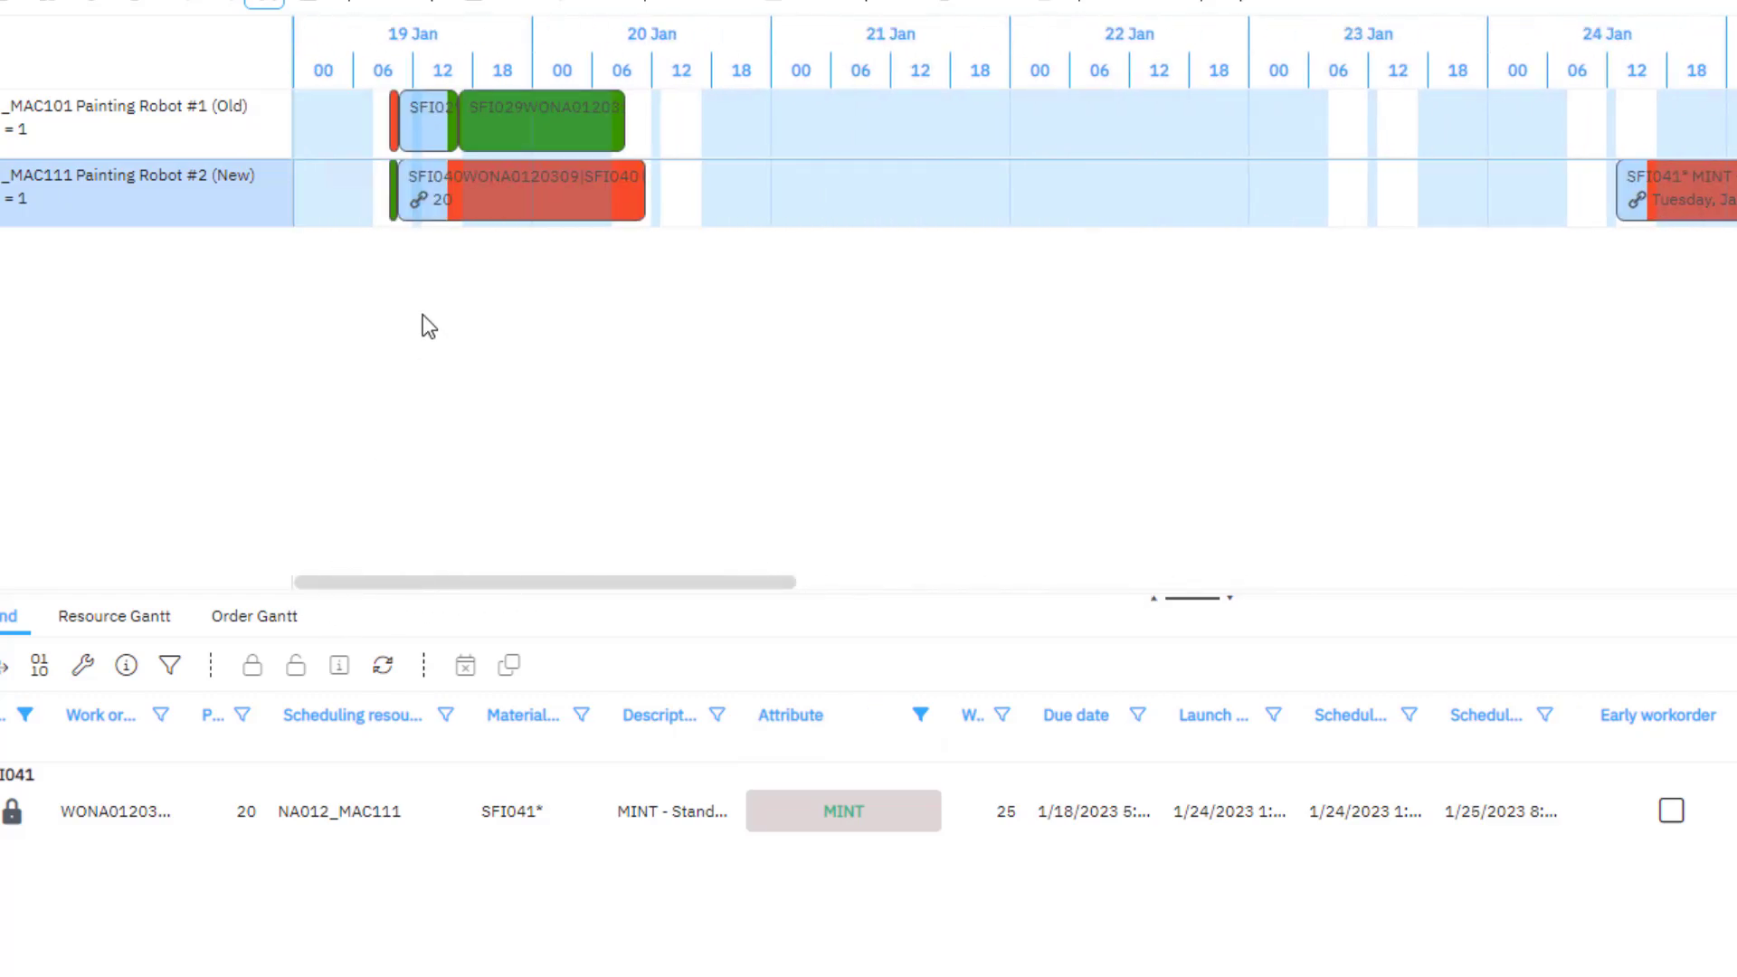
mouse_move(394, 217)
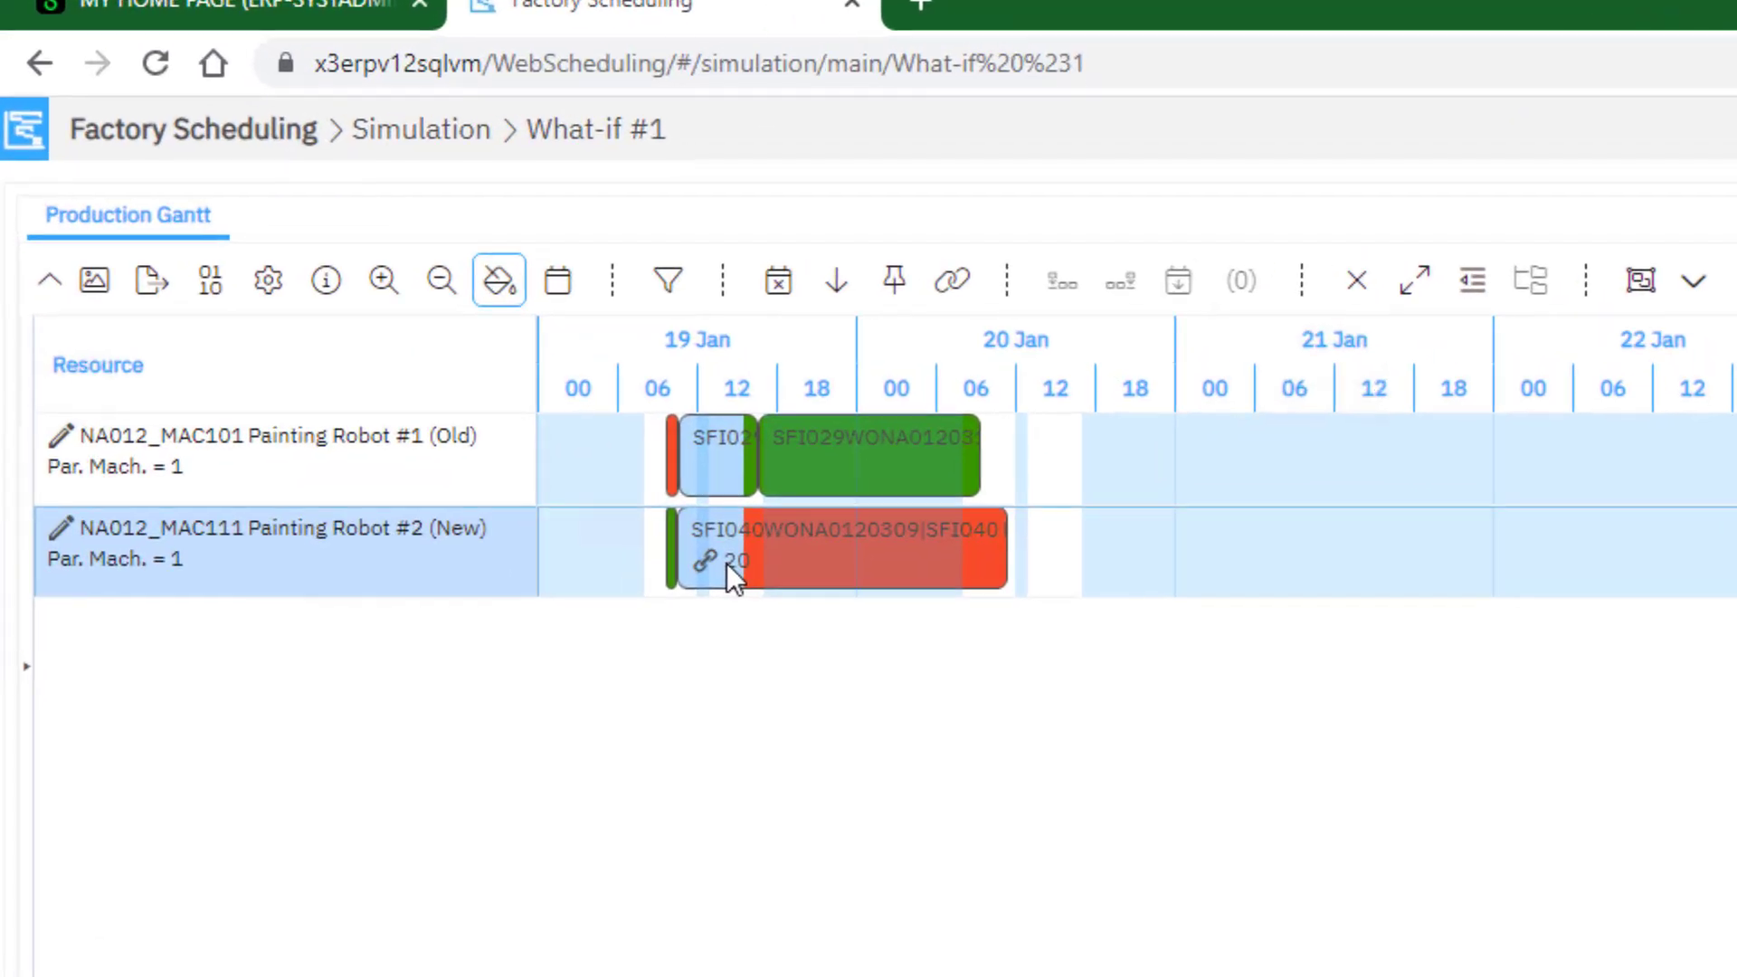
Look up the fixed resource and work order delay warning icons in the Fishing Pond's decorations descriptions, and close the legend
mouse_move(726, 563)
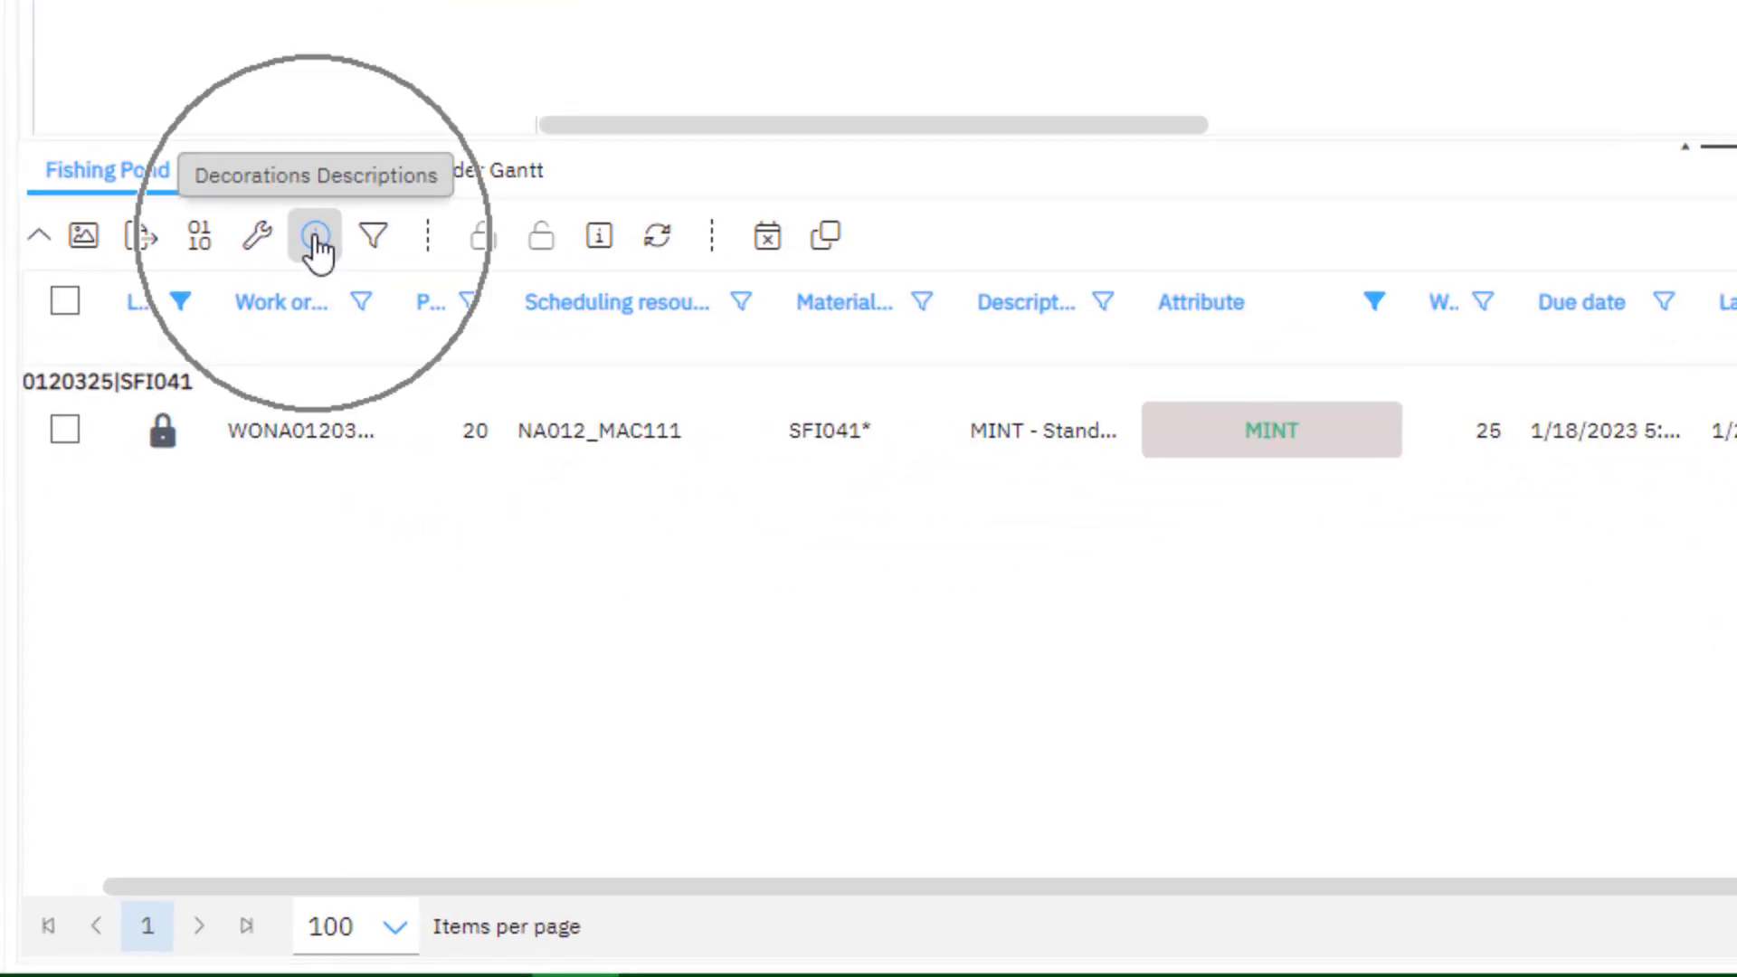
click(315, 237)
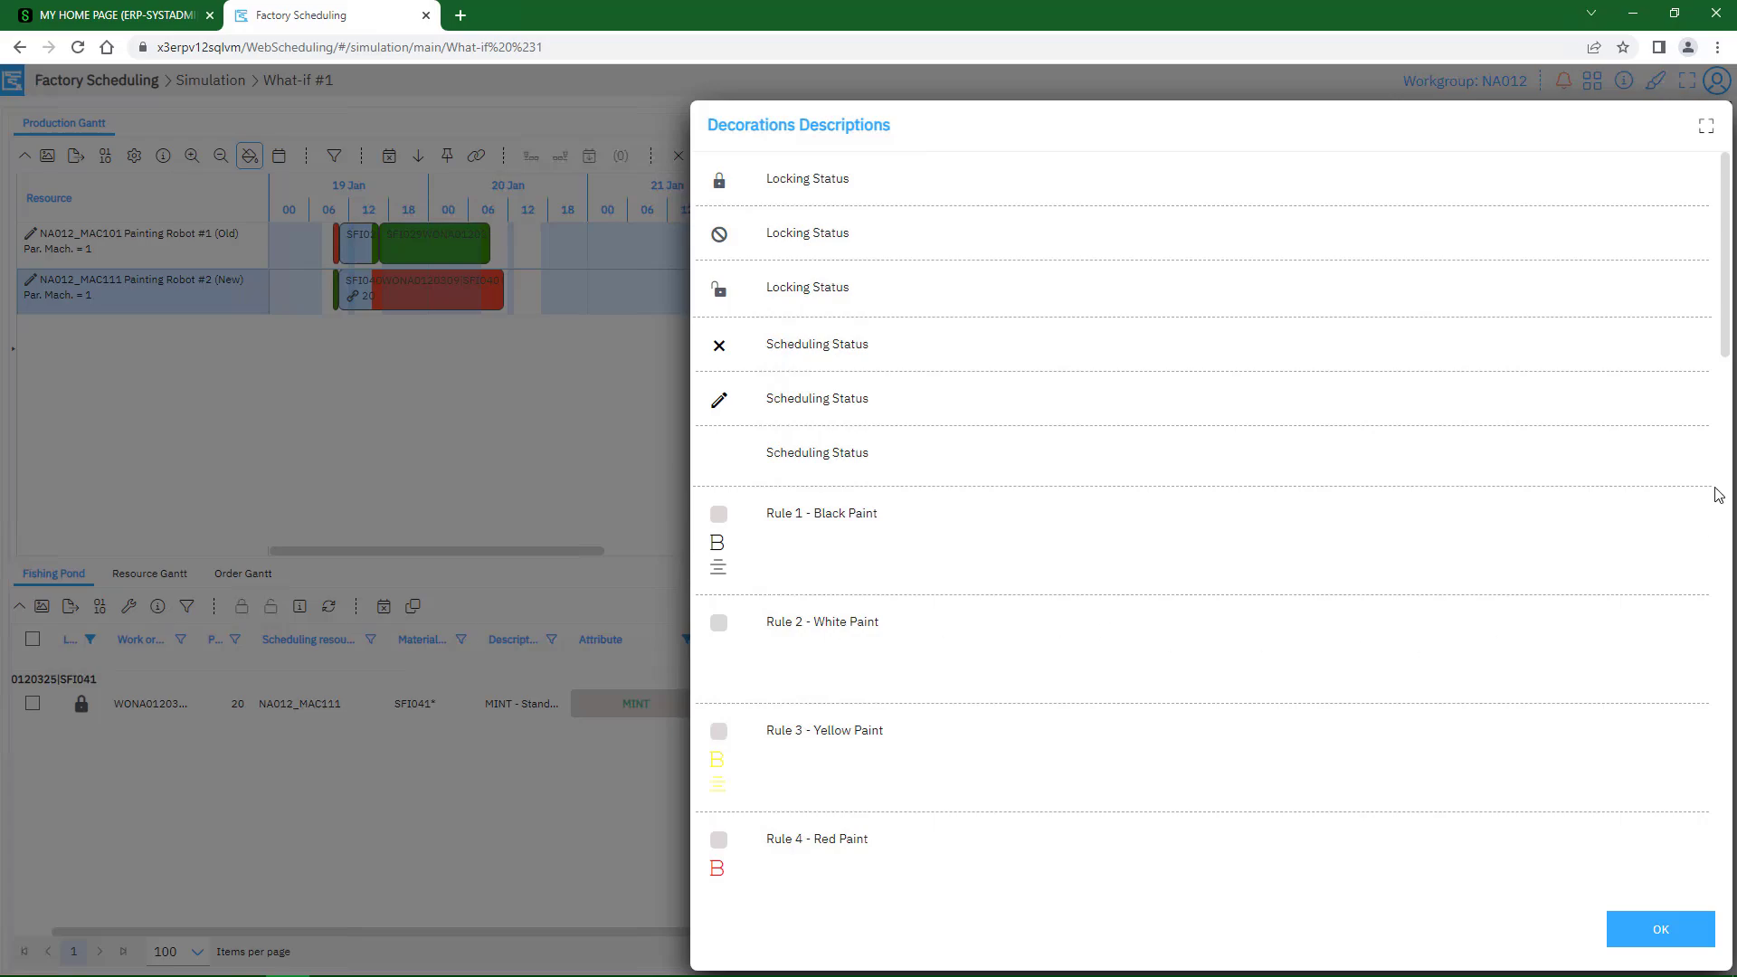
drag(1729, 360, 1731, 766)
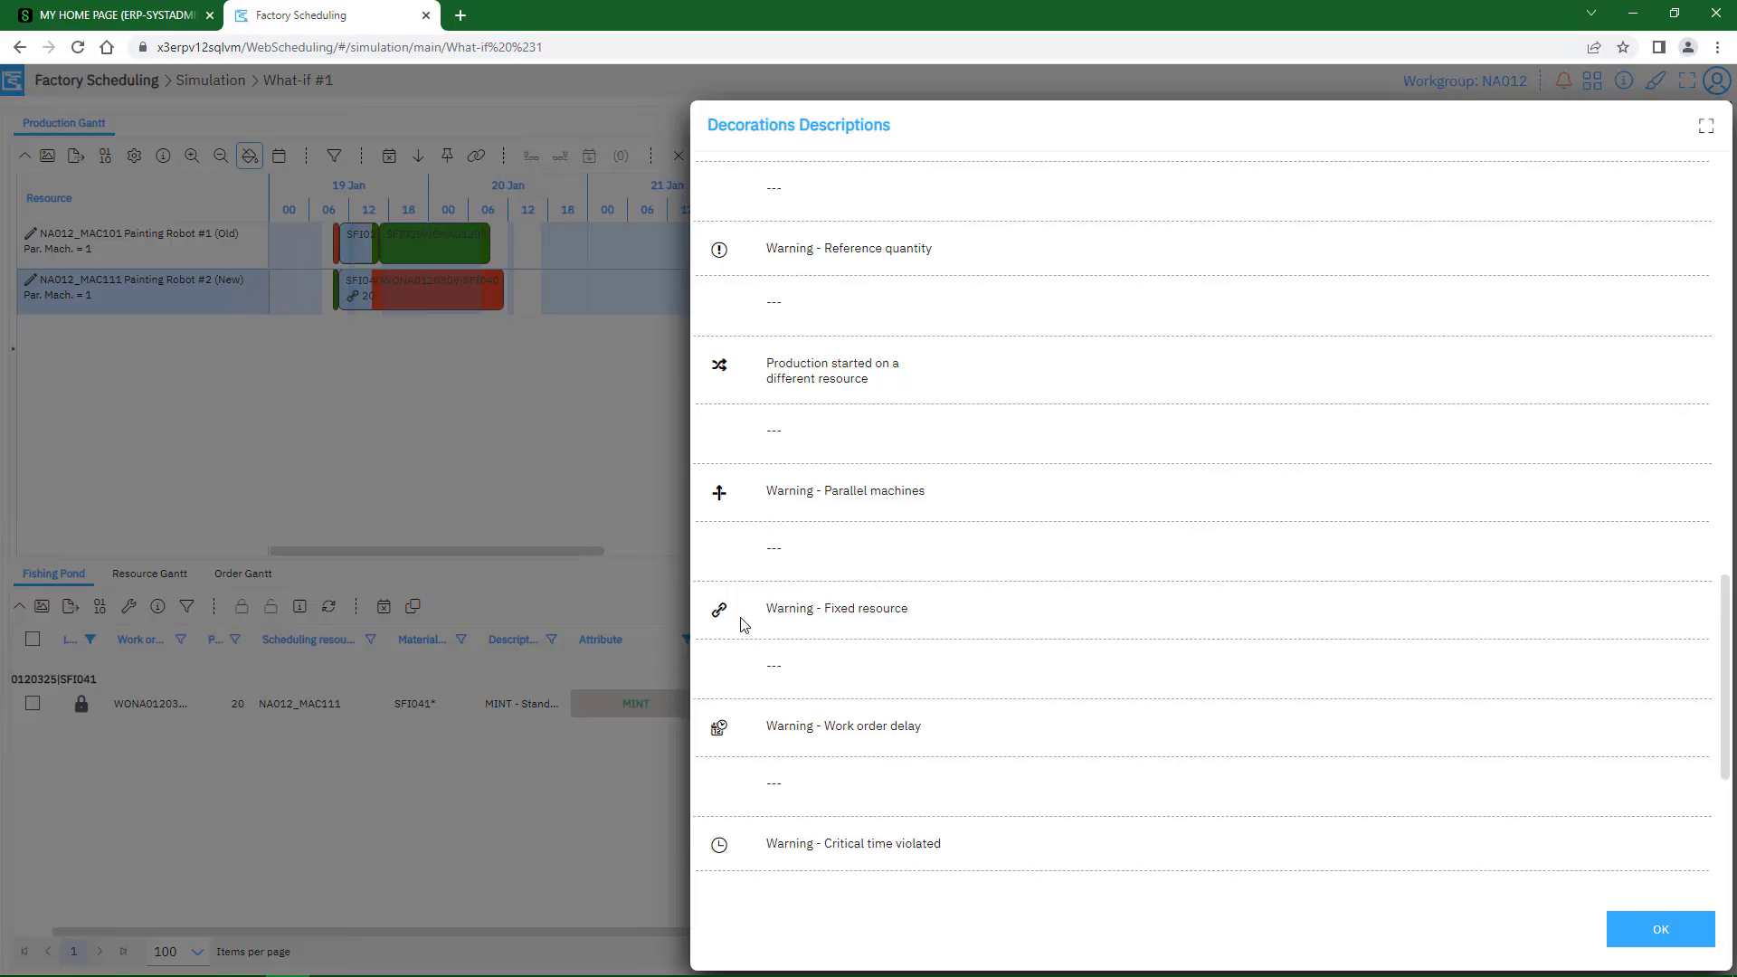
click(725, 624)
click(357, 307)
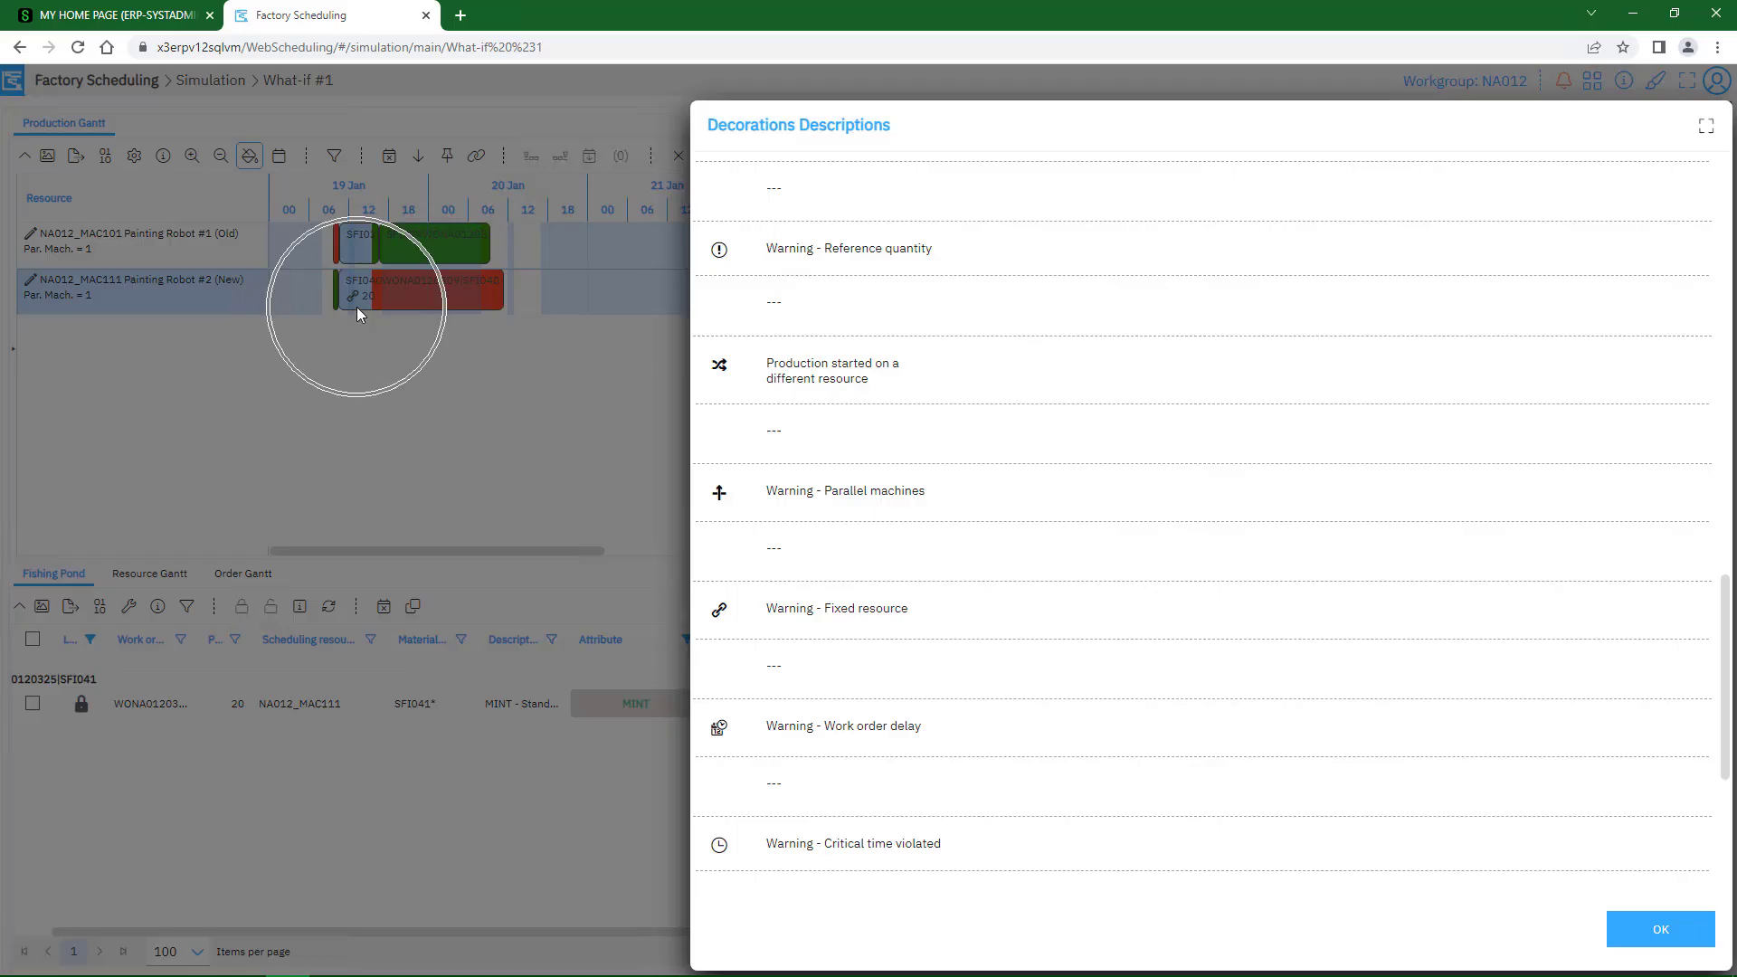
click(1659, 932)
click(1462, 717)
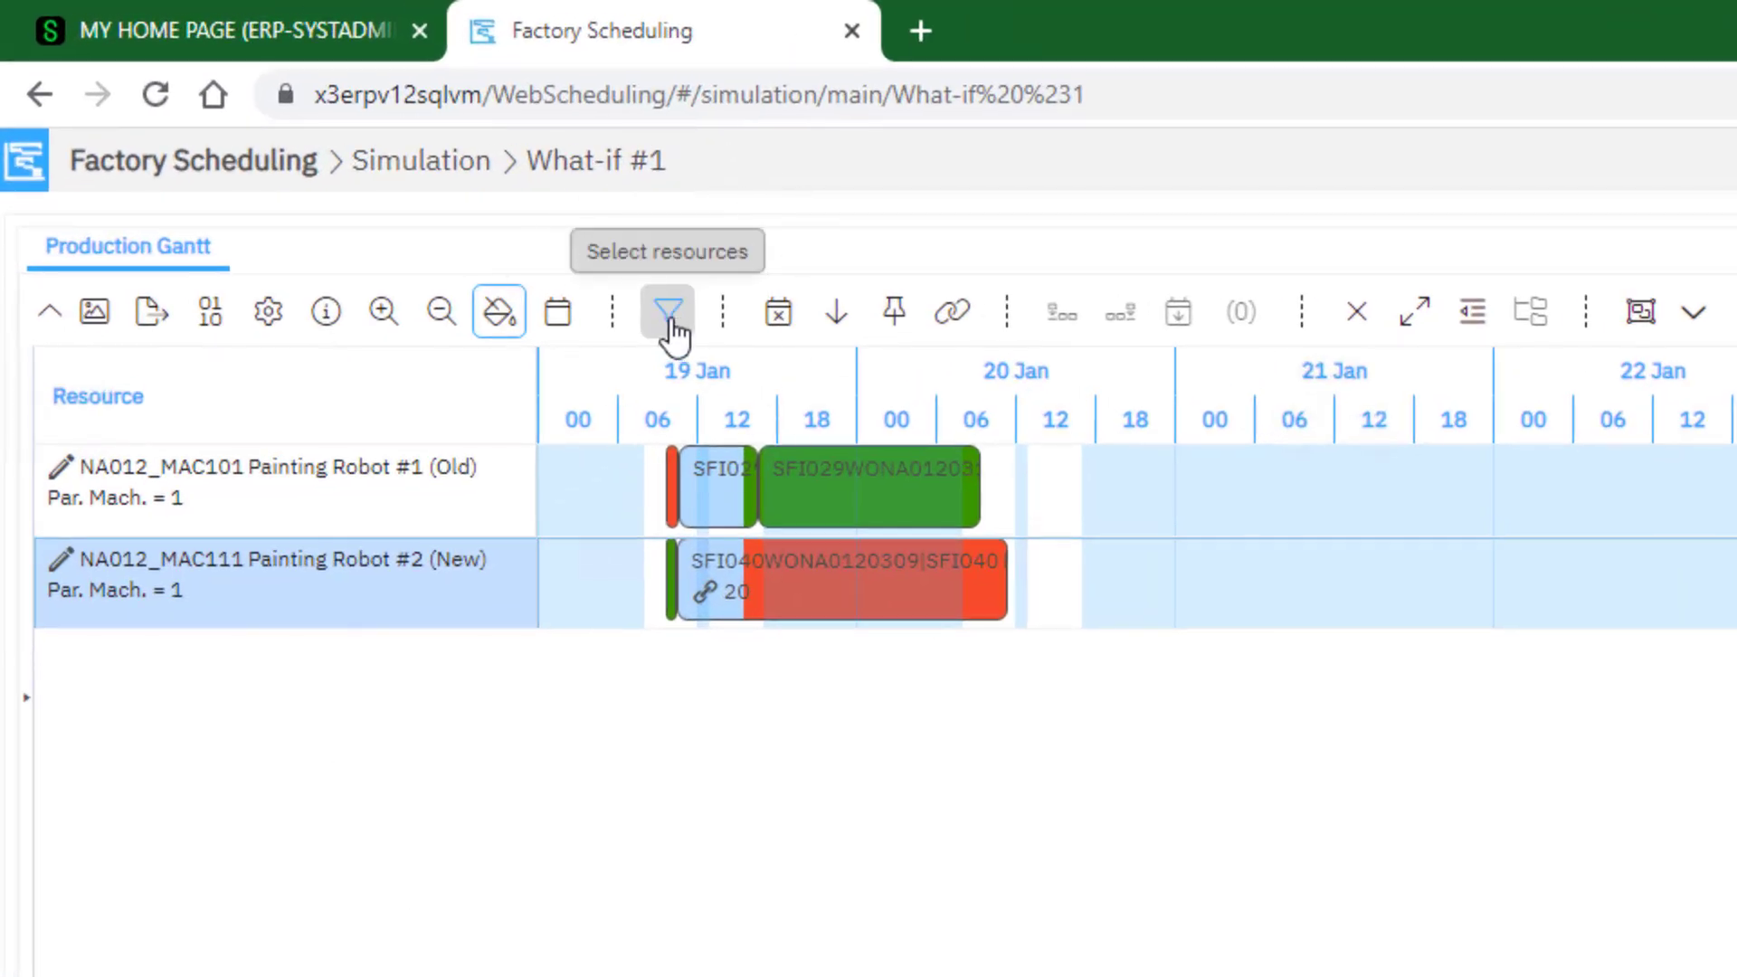
Load the US Stool WCs resource scenario in the Production Gantt and set the displayed period's start to 1/9/2023 8:00 AM
click(671, 322)
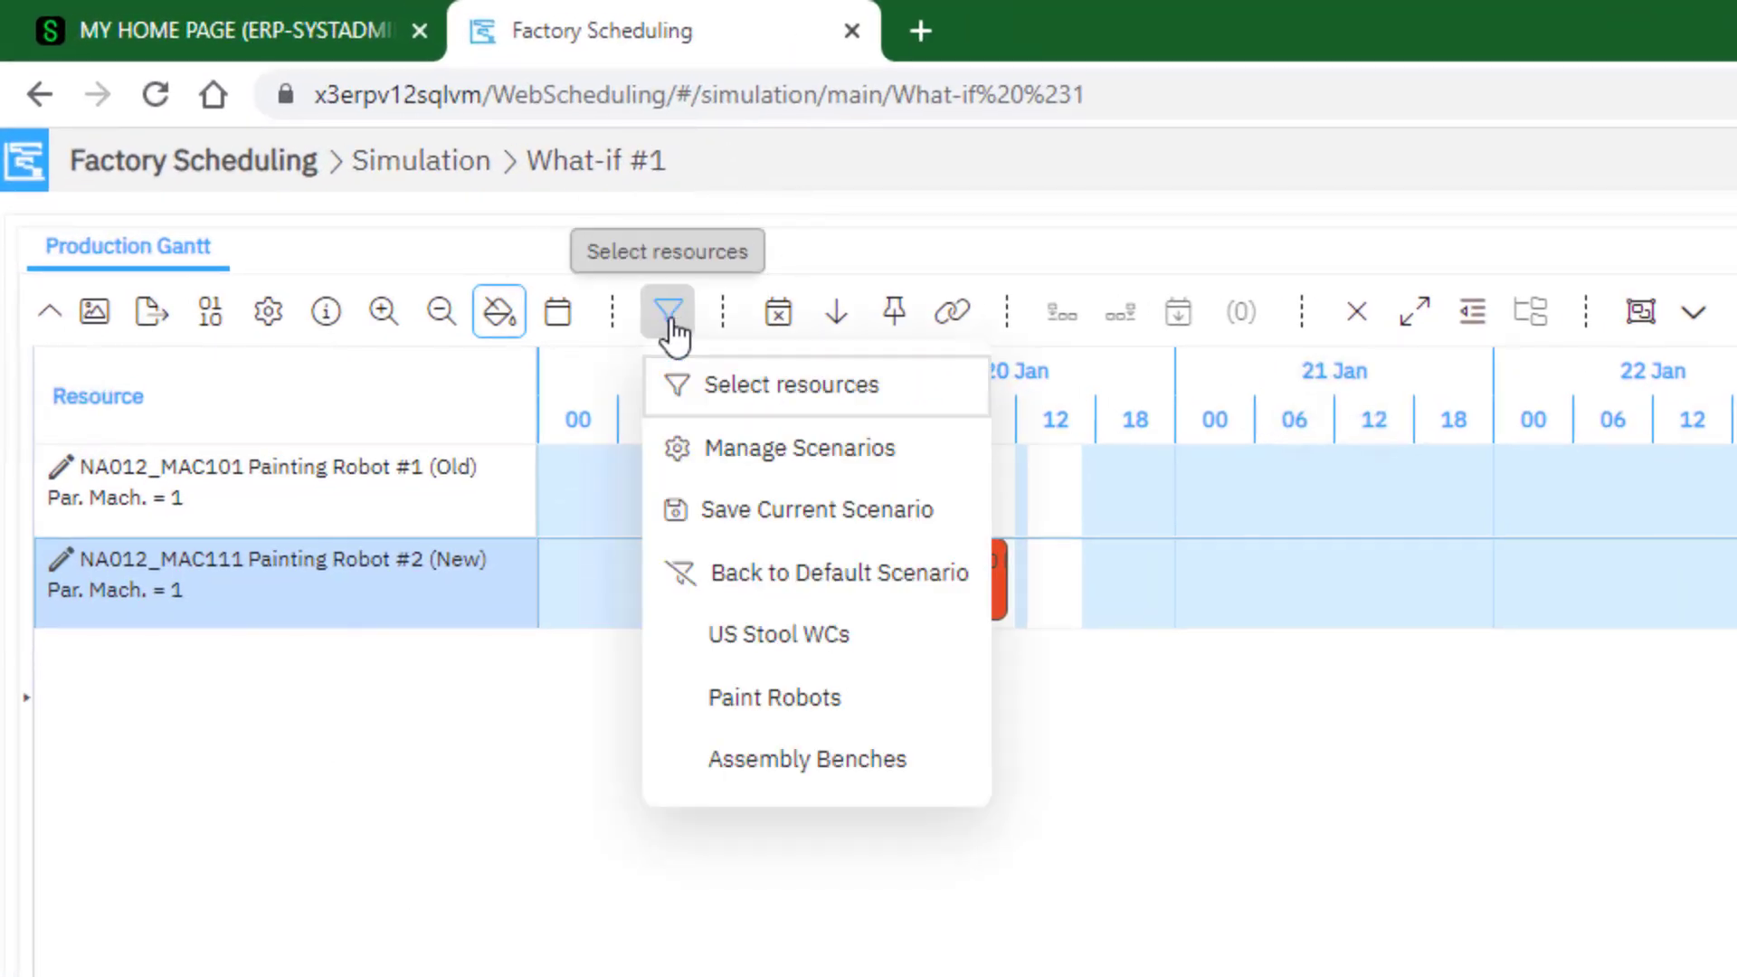
click(778, 636)
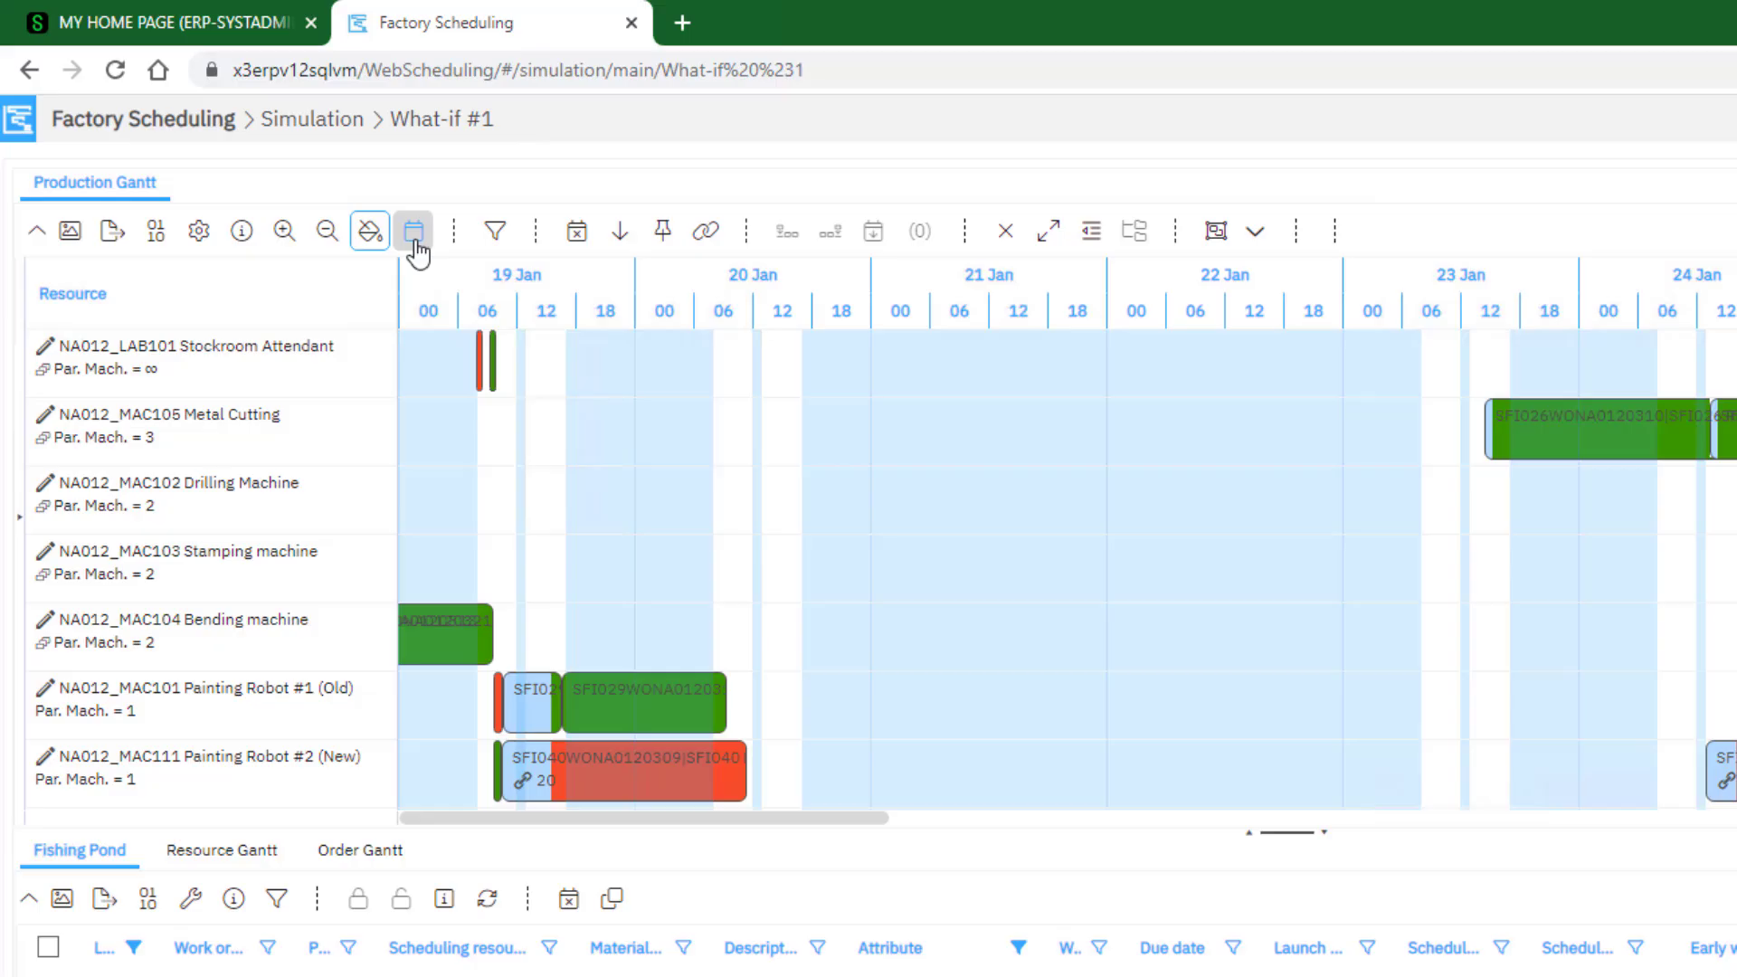
click(279, 160)
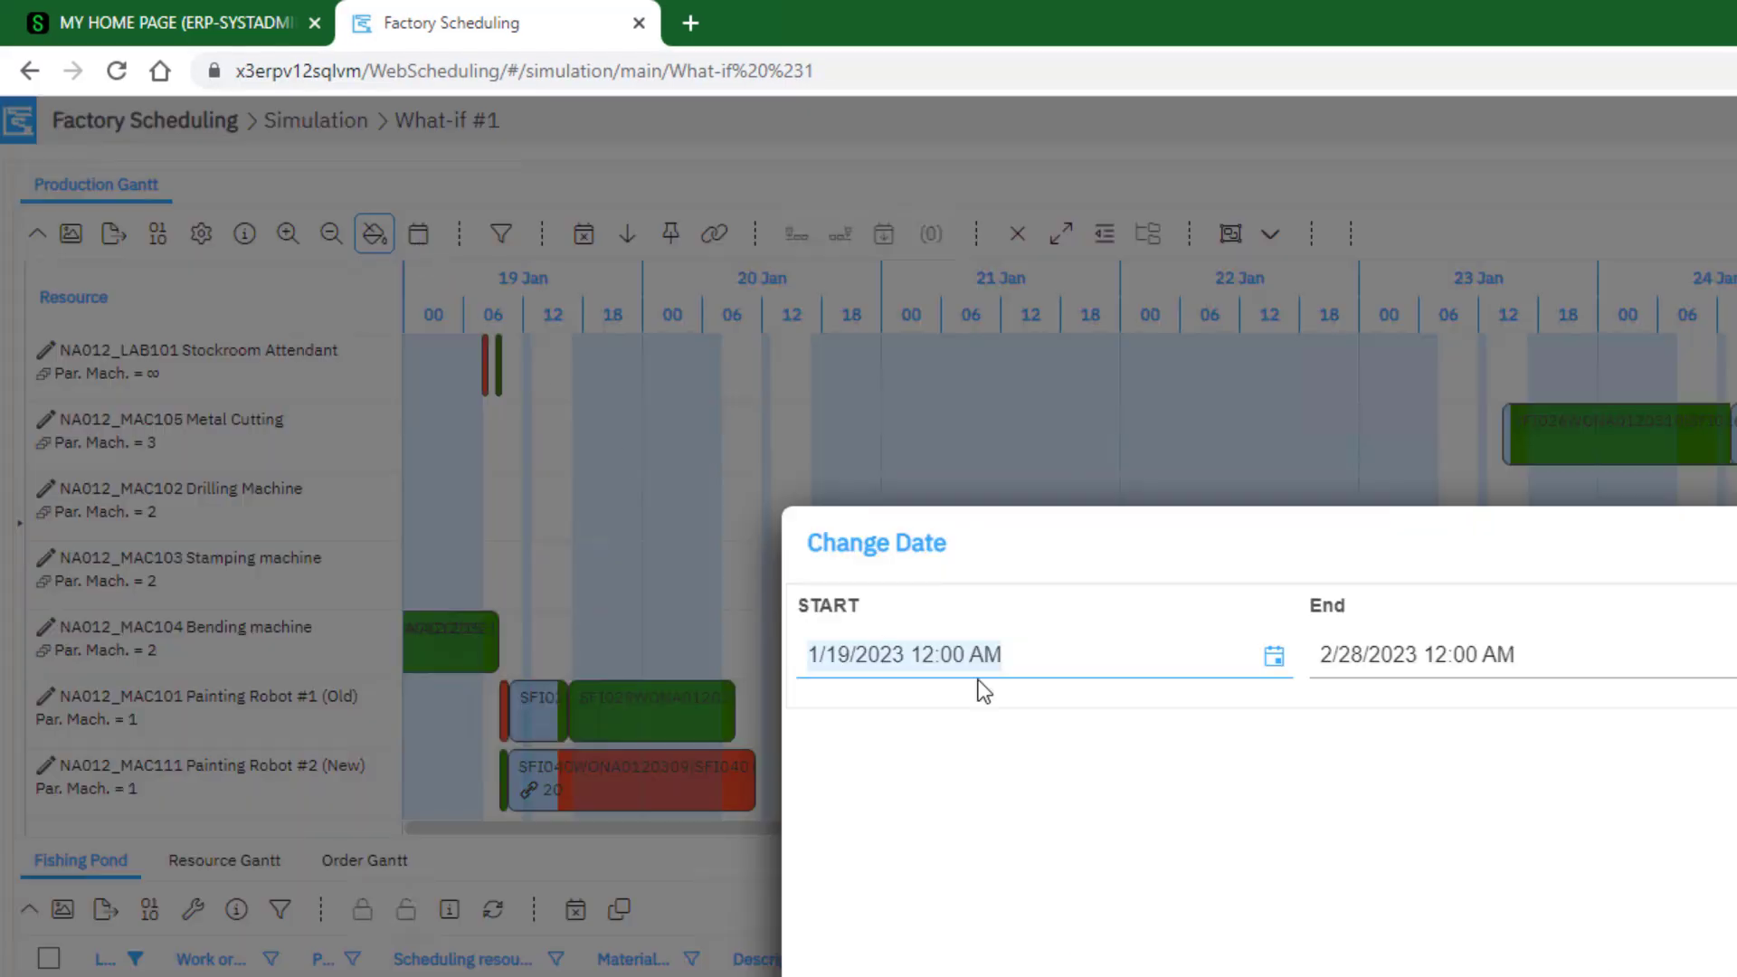
text(1/9/2023 8:00)
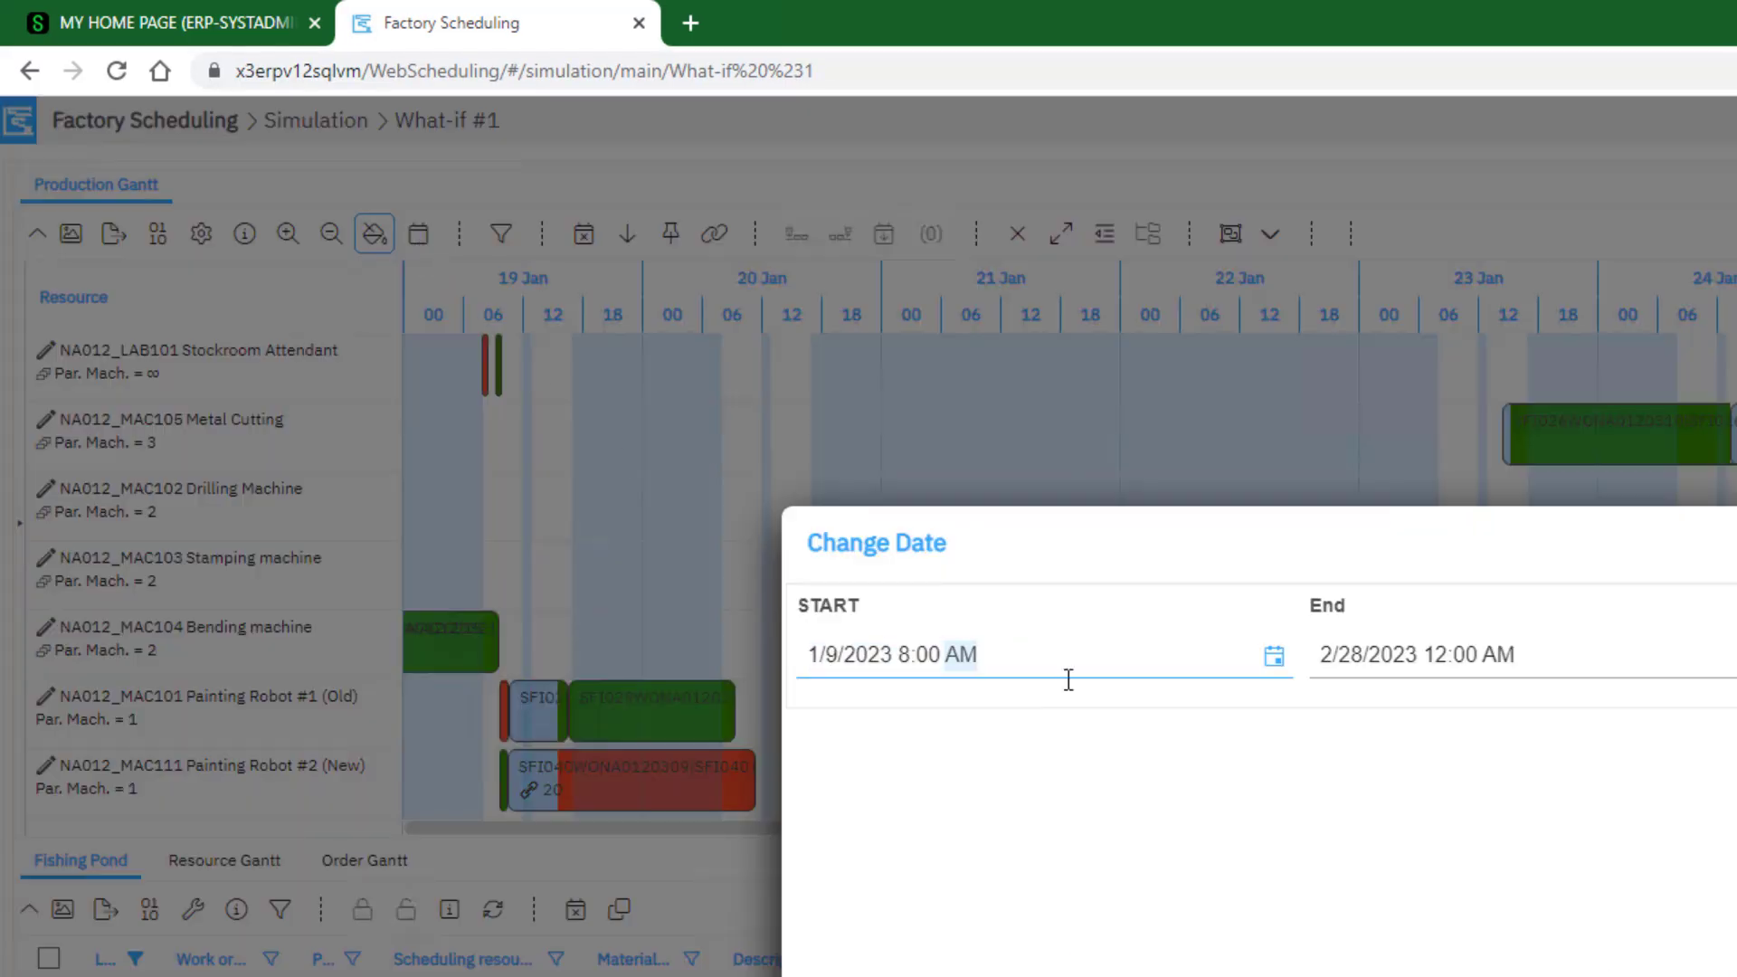
click(1715, 976)
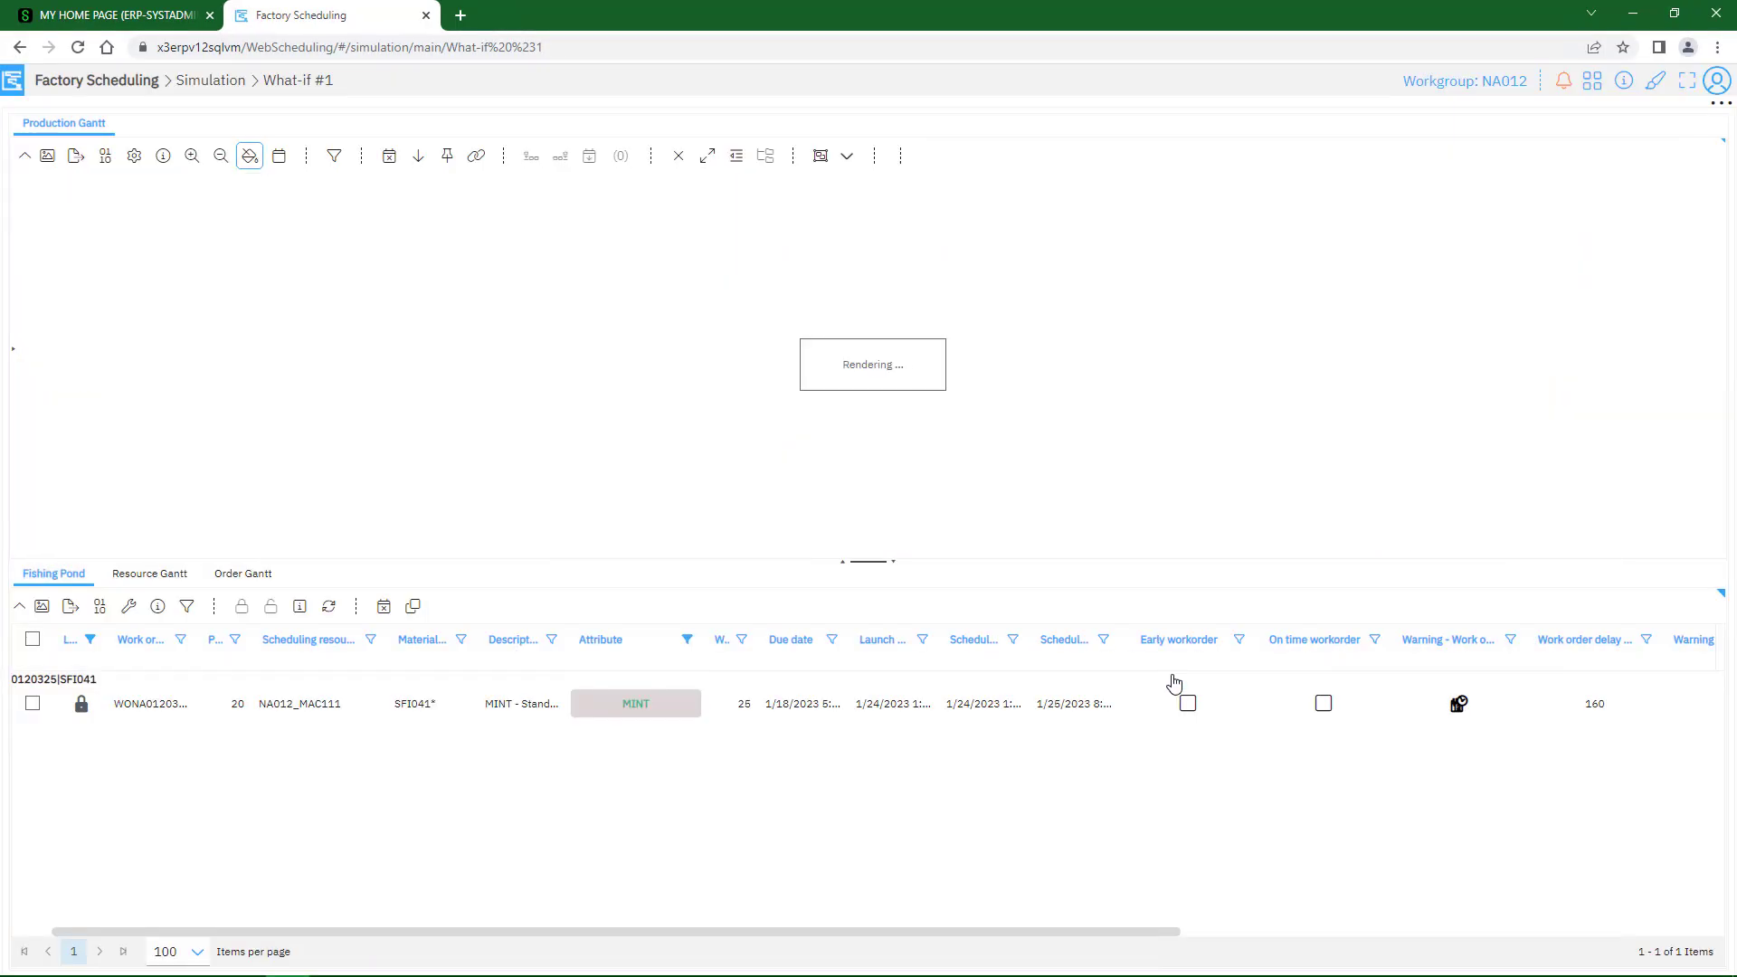
Save the modifications made to the What-if #1 simulation
click(1720, 104)
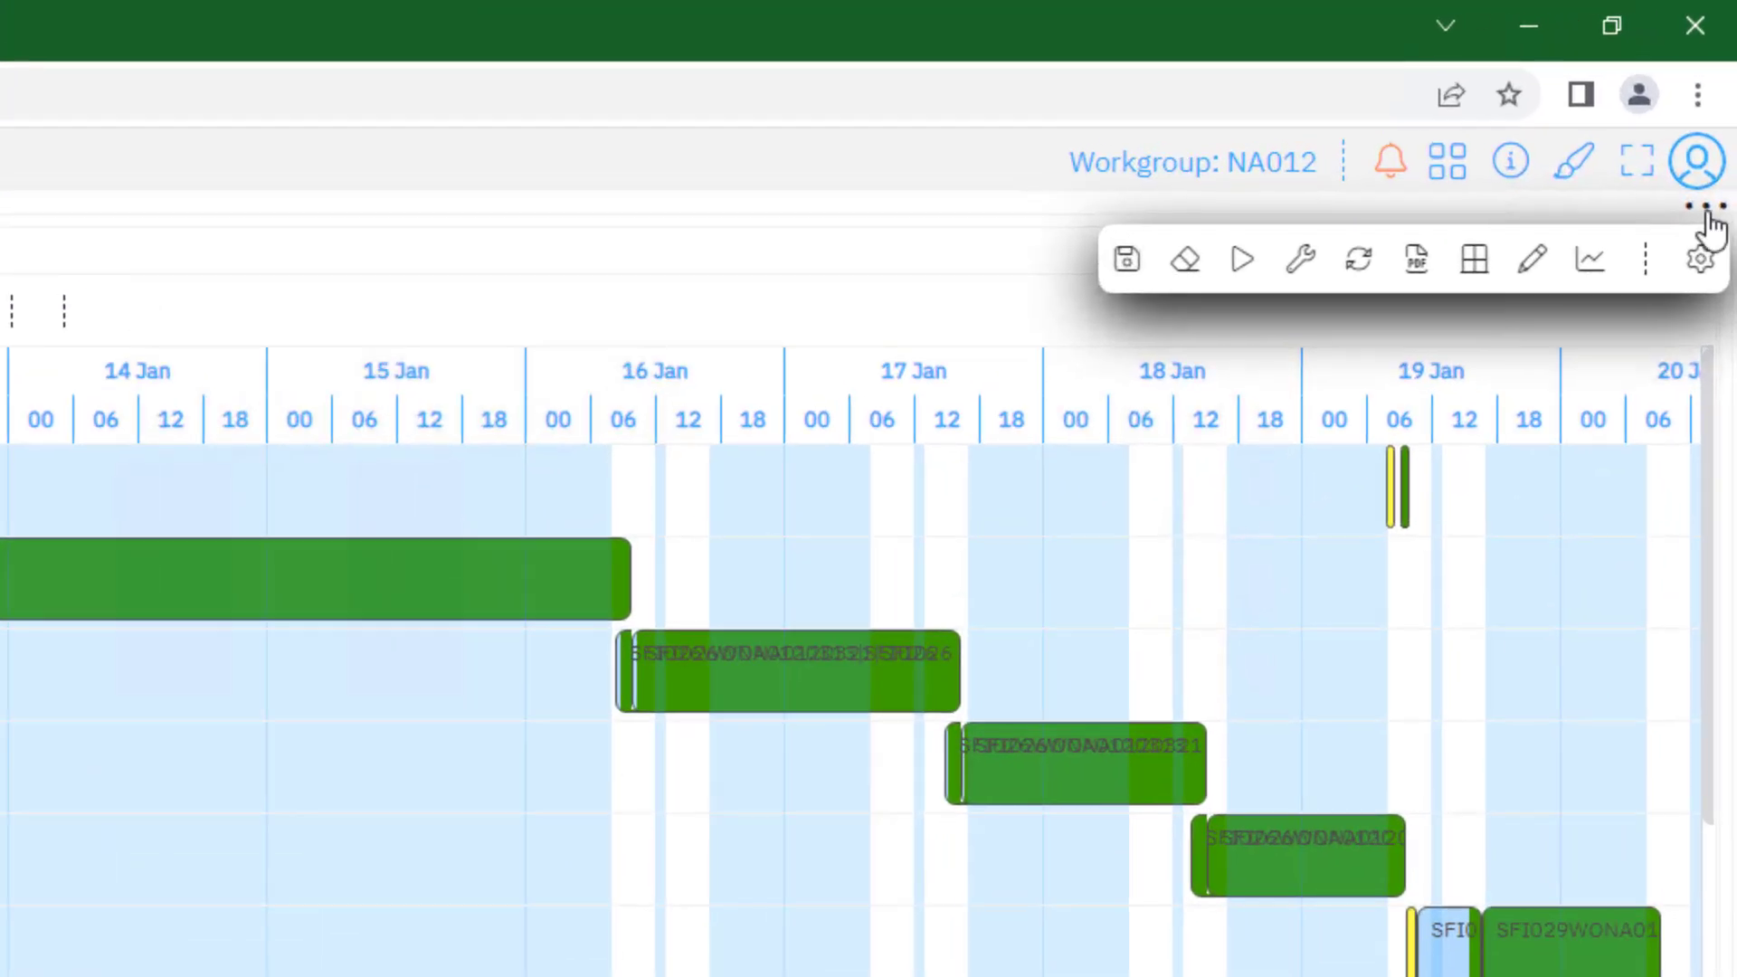
click(1131, 268)
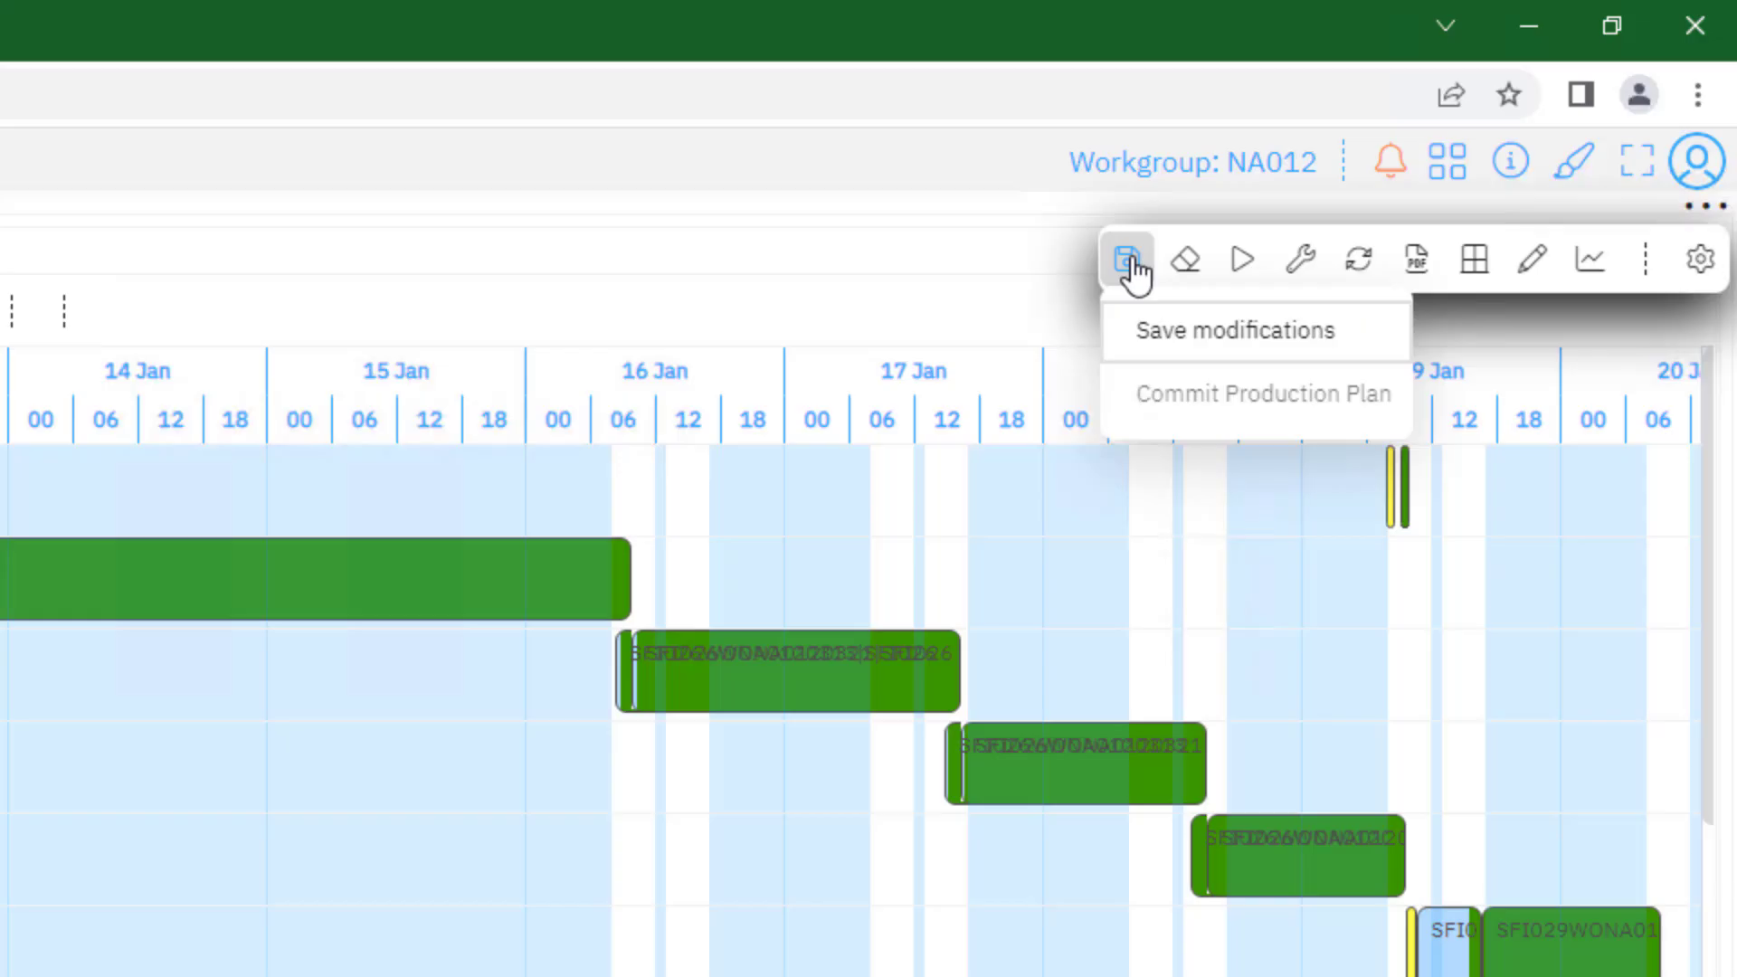
click(1188, 342)
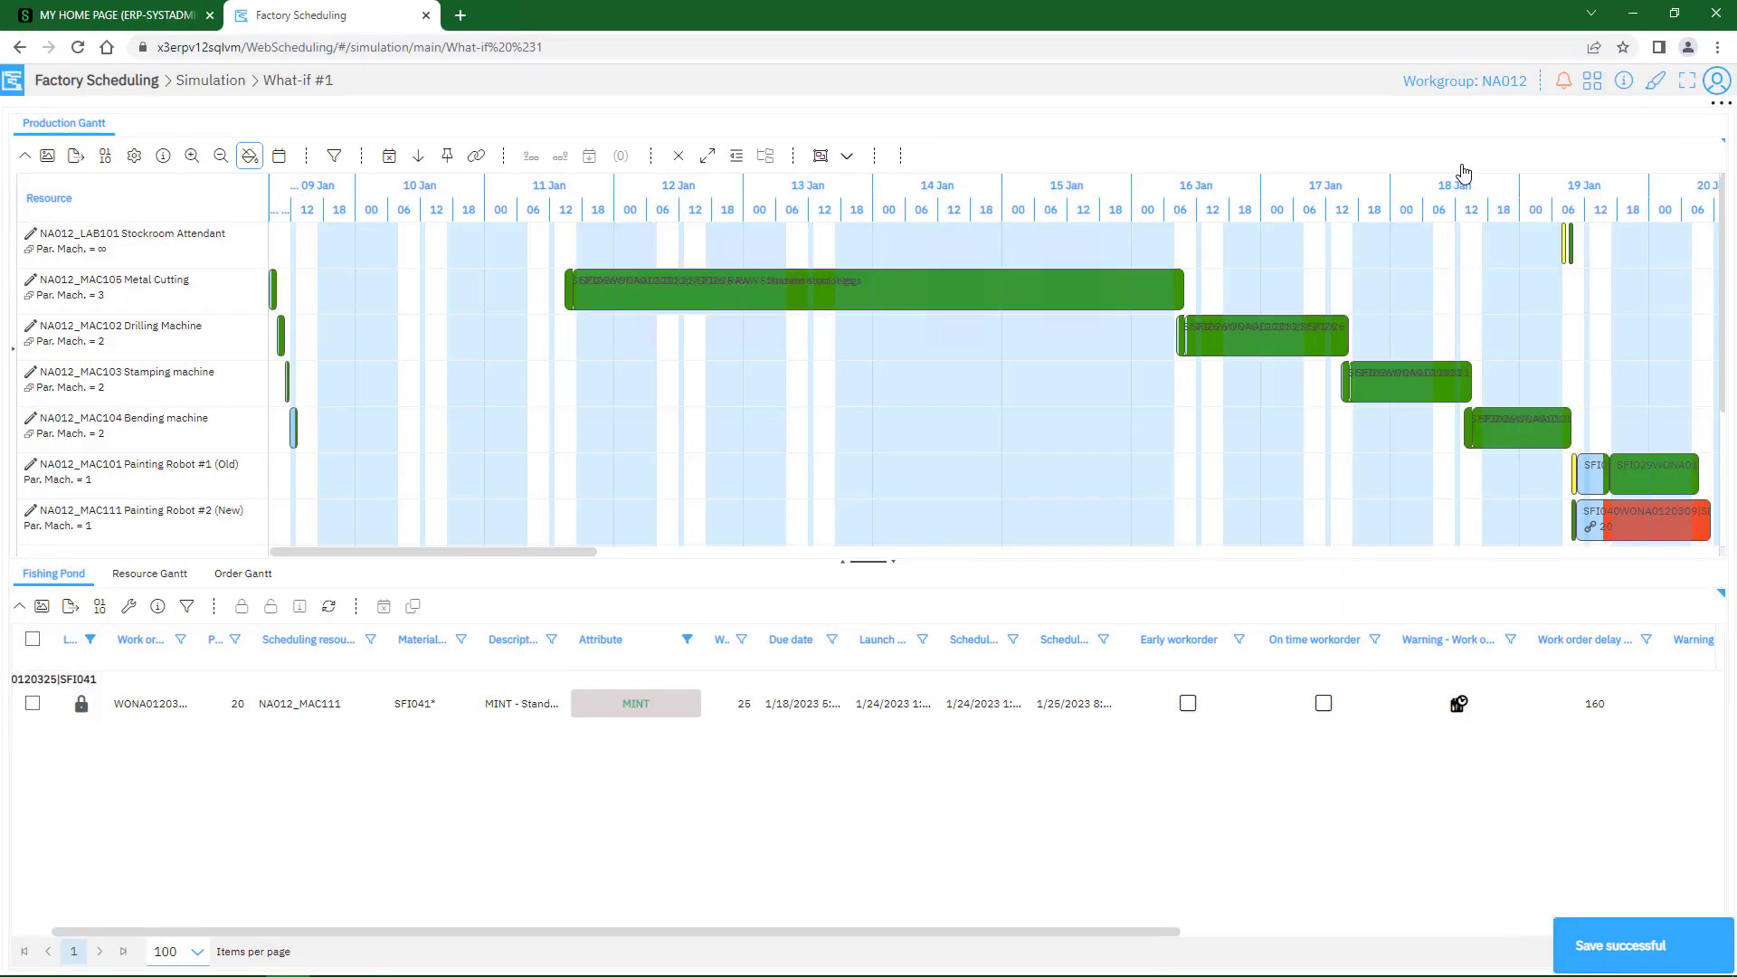
Return to the simulations overview and compare MasterVersion with What-if #1 on total load and warnings, closing the comparison at the end
click(13, 87)
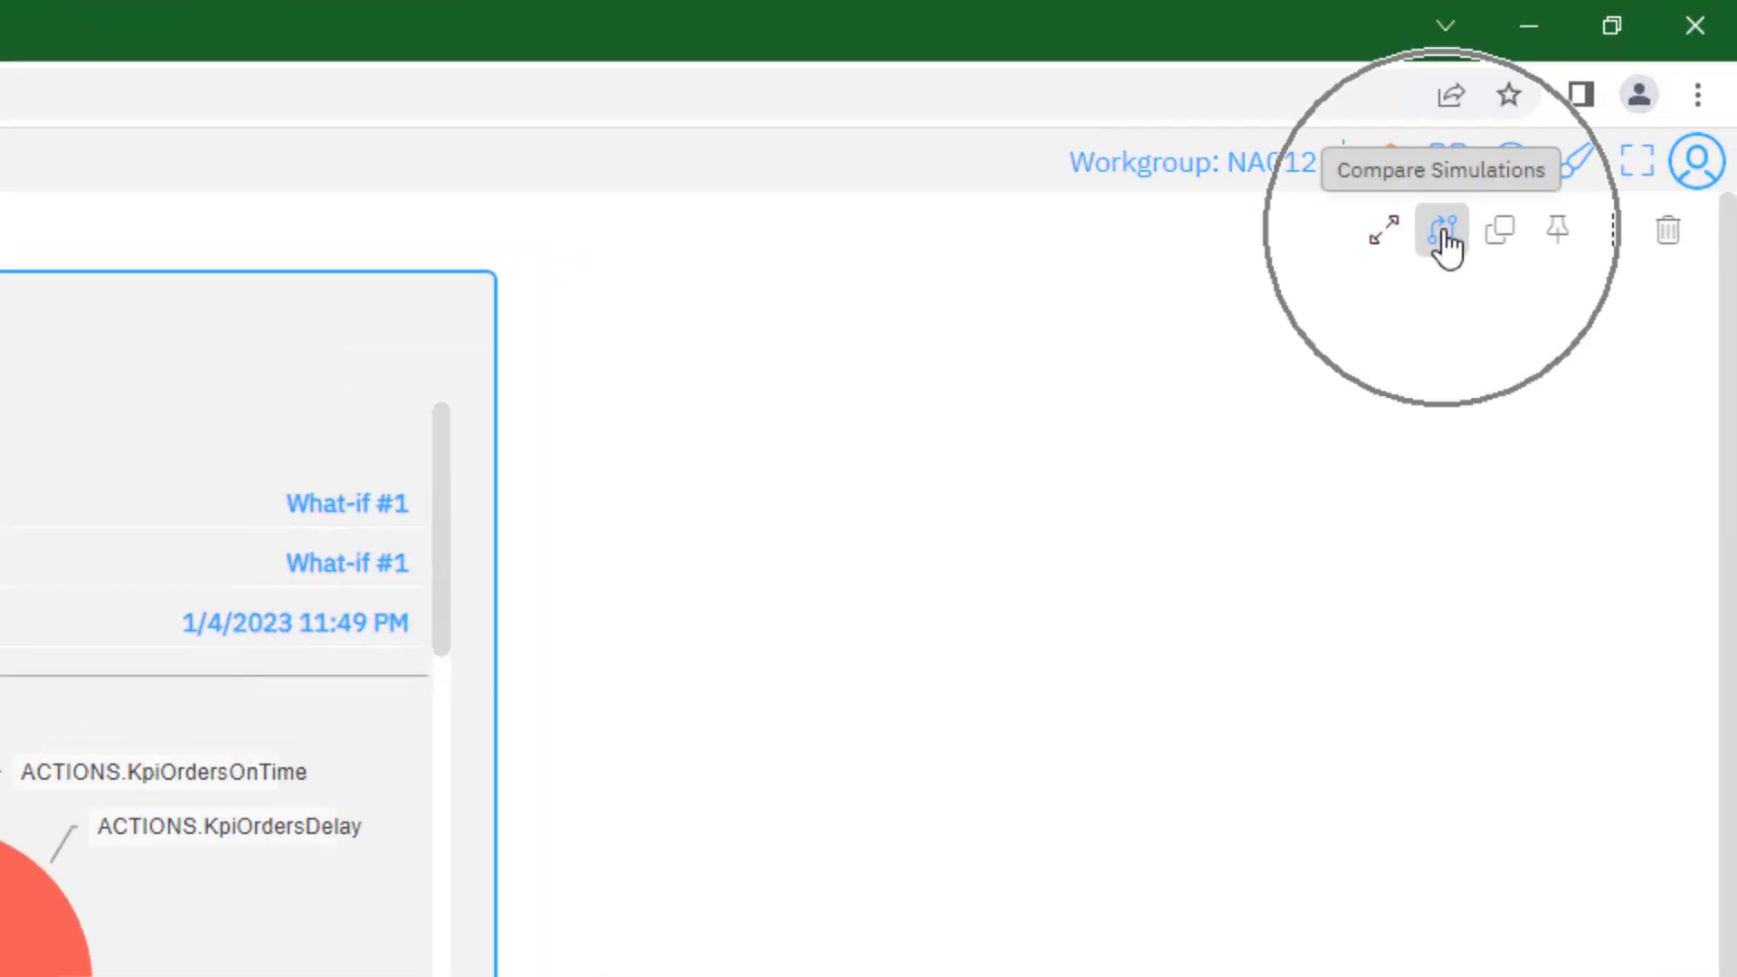
click(1445, 237)
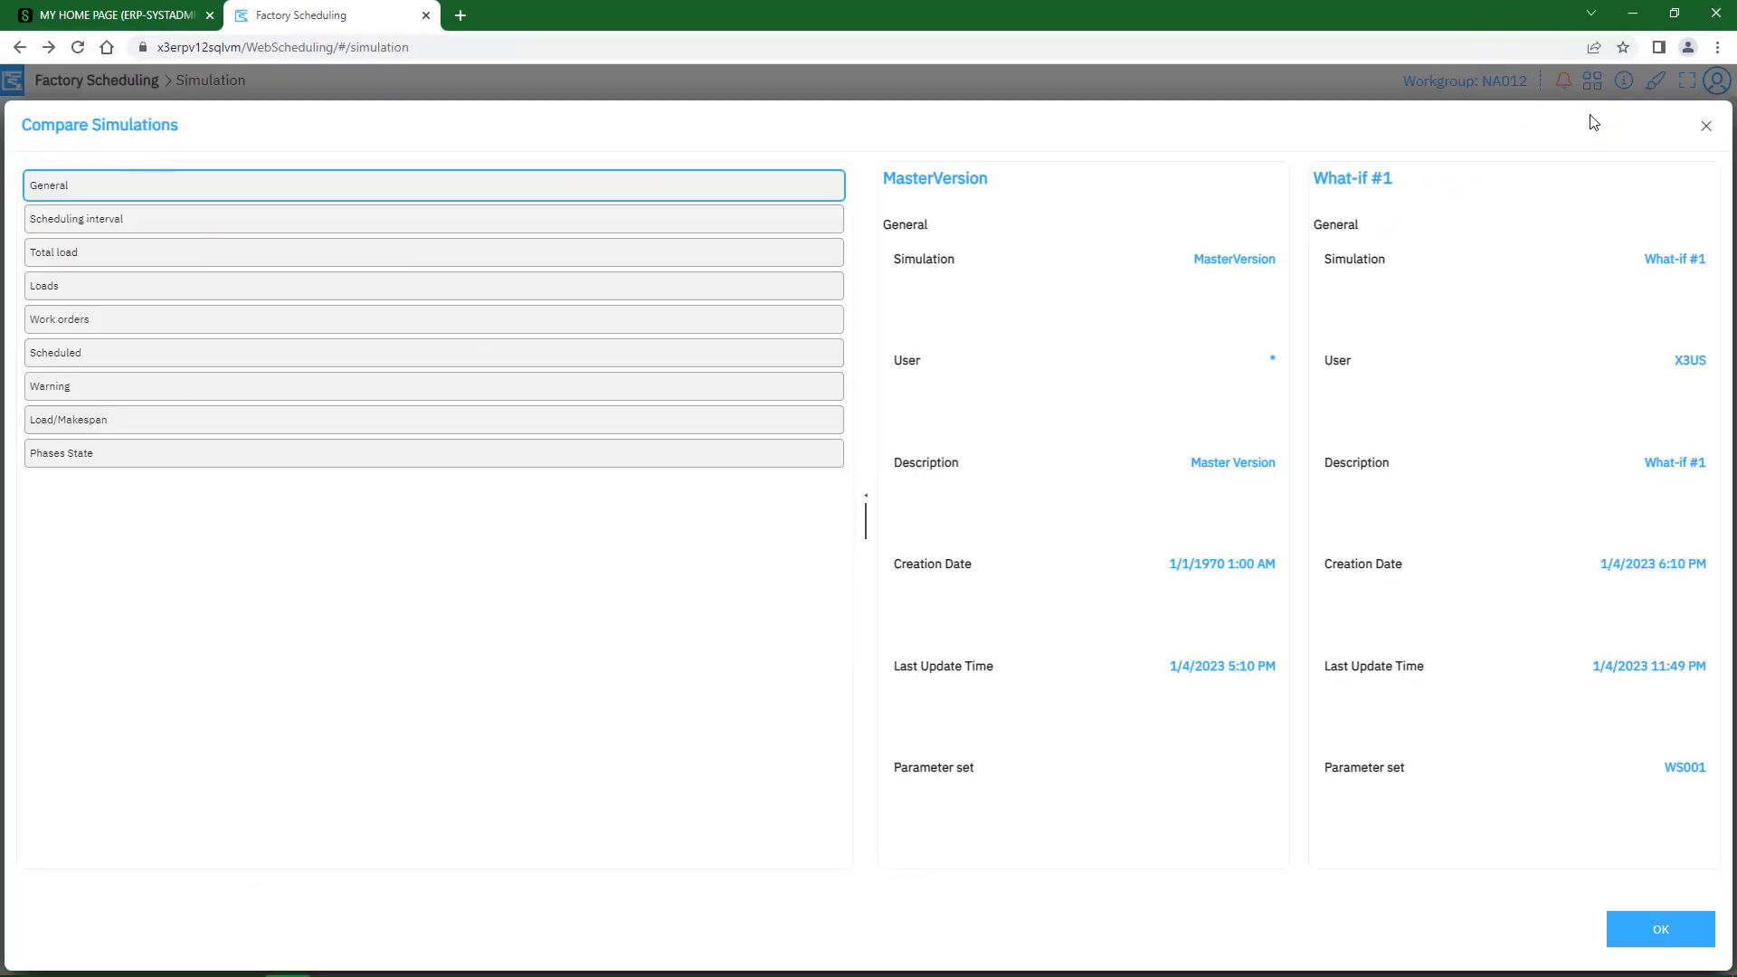
click(214, 262)
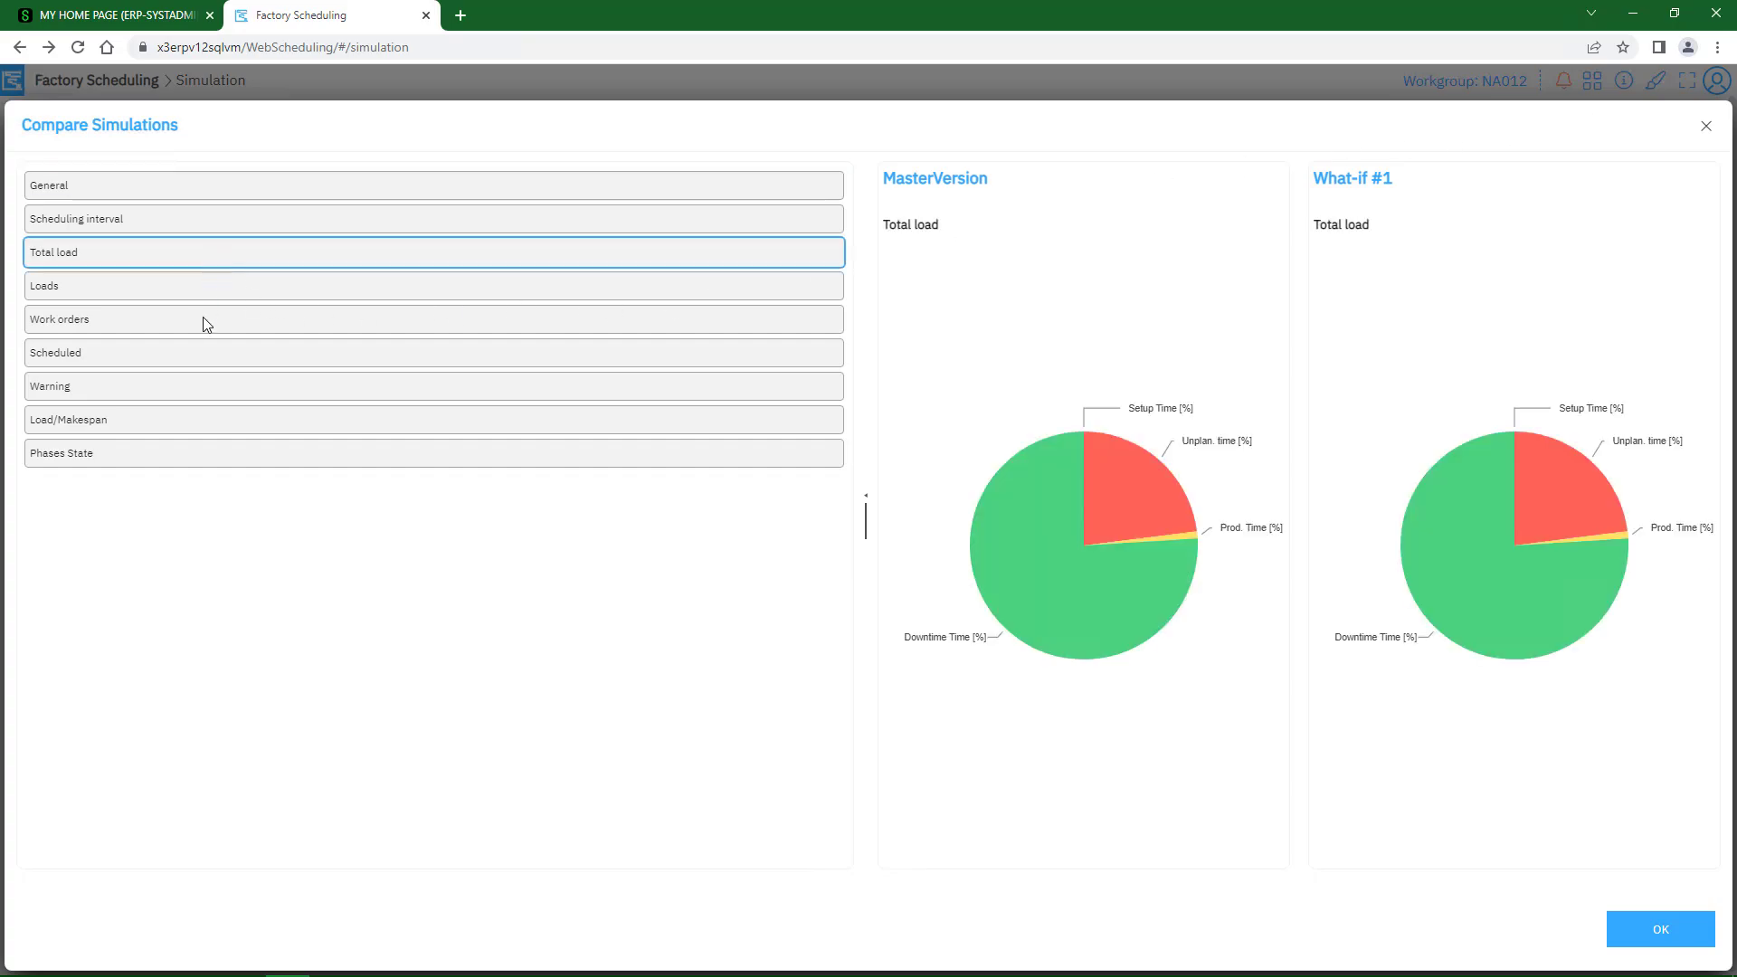
click(189, 389)
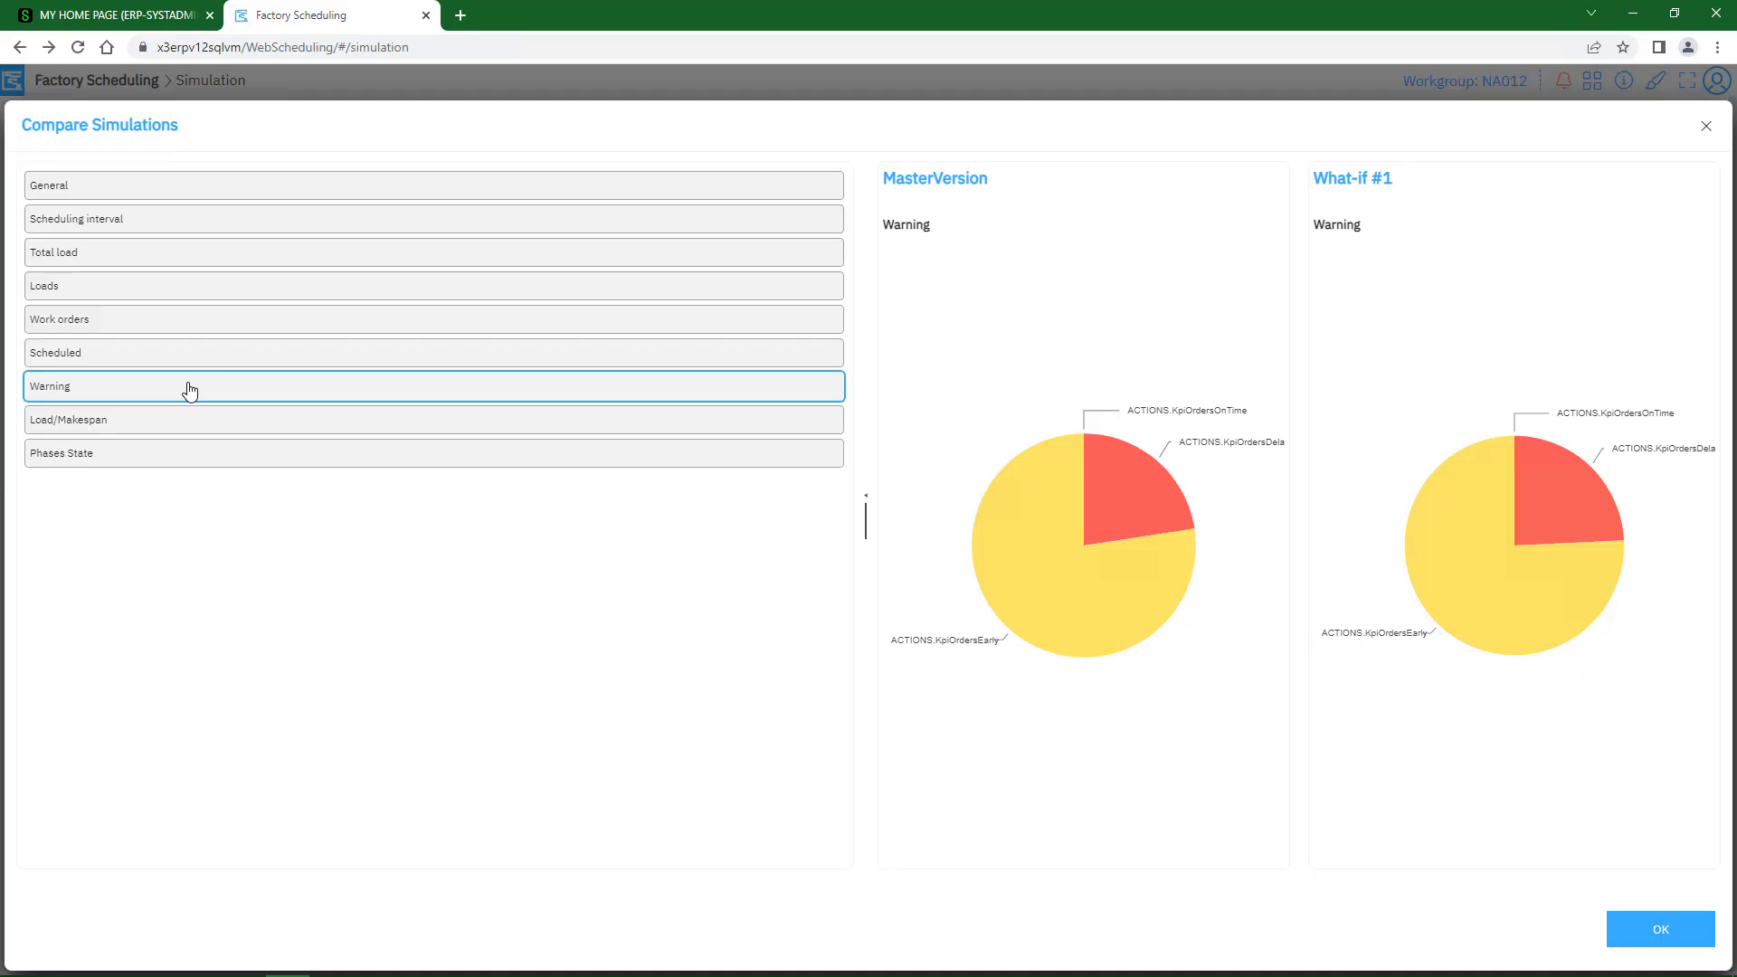
click(1661, 932)
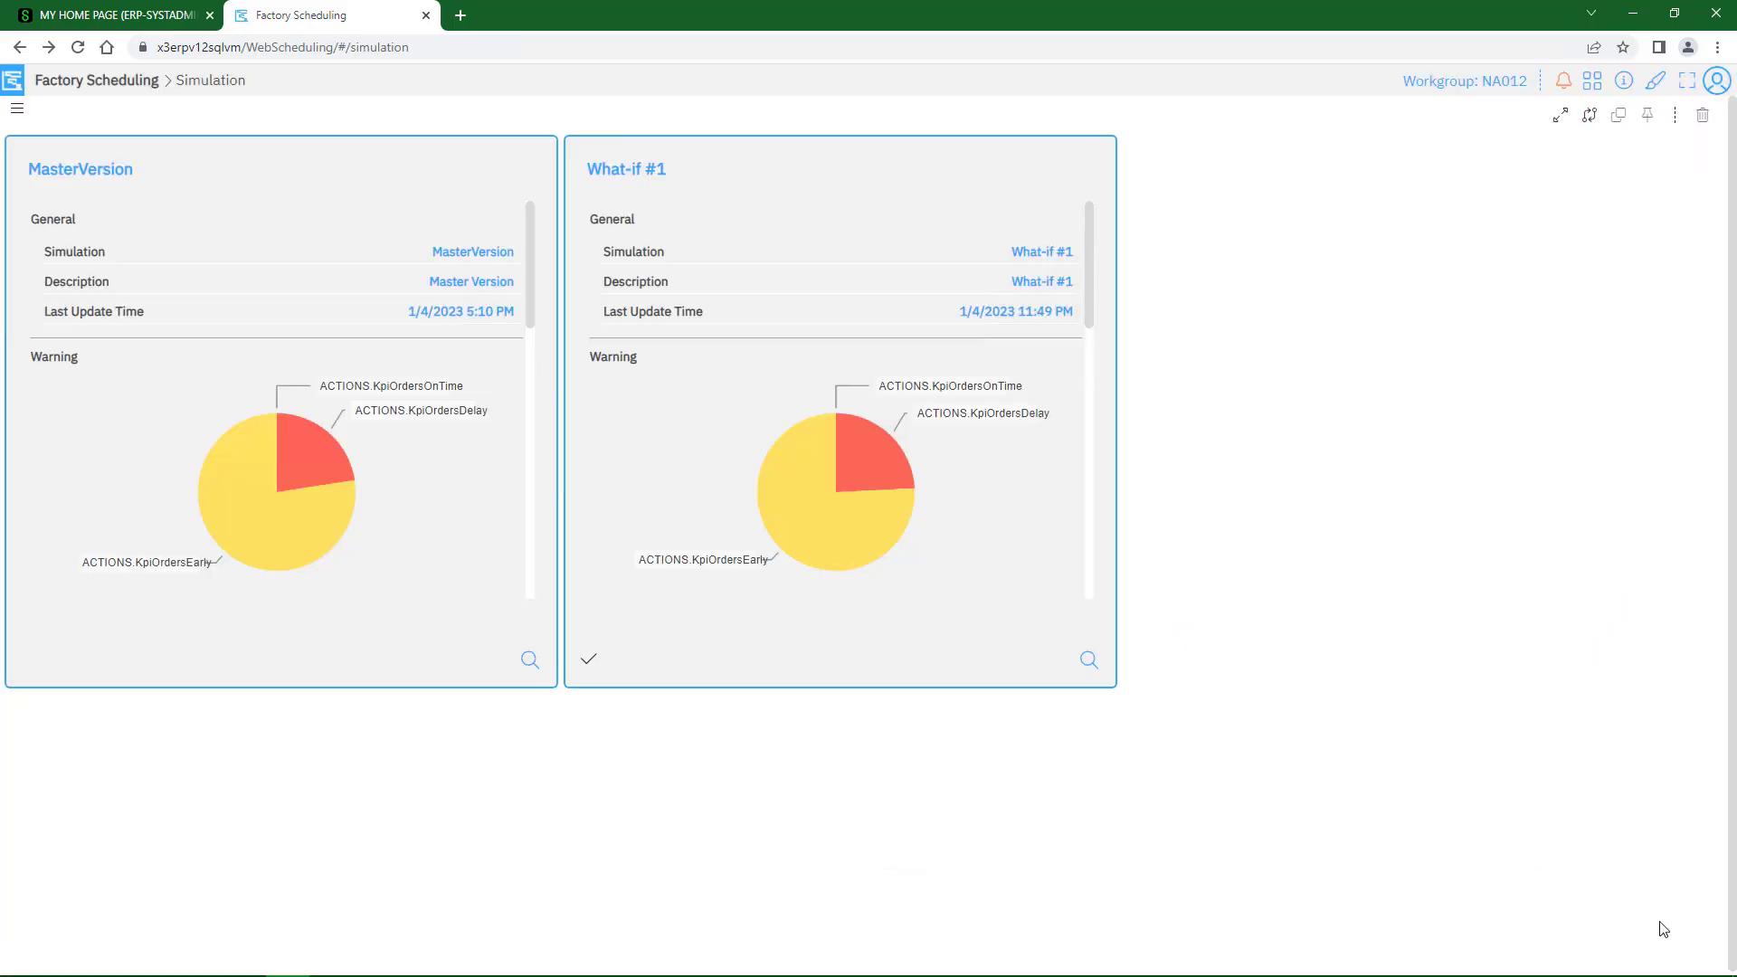